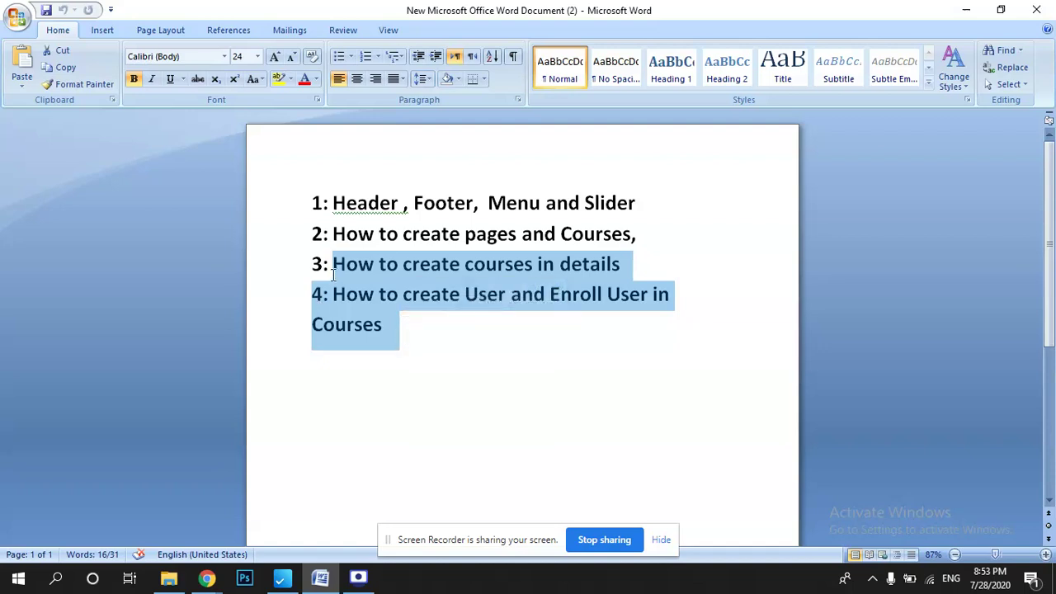
Review lessons 3–4 of the Word outline, then switch to the All About Containers listing in the browser.
{"action": "left_click", "coordinate": [384, 333]}
{"action": "left_click_drag", "start_coordinate": [313, 264], "coordinate": [669, 344]}
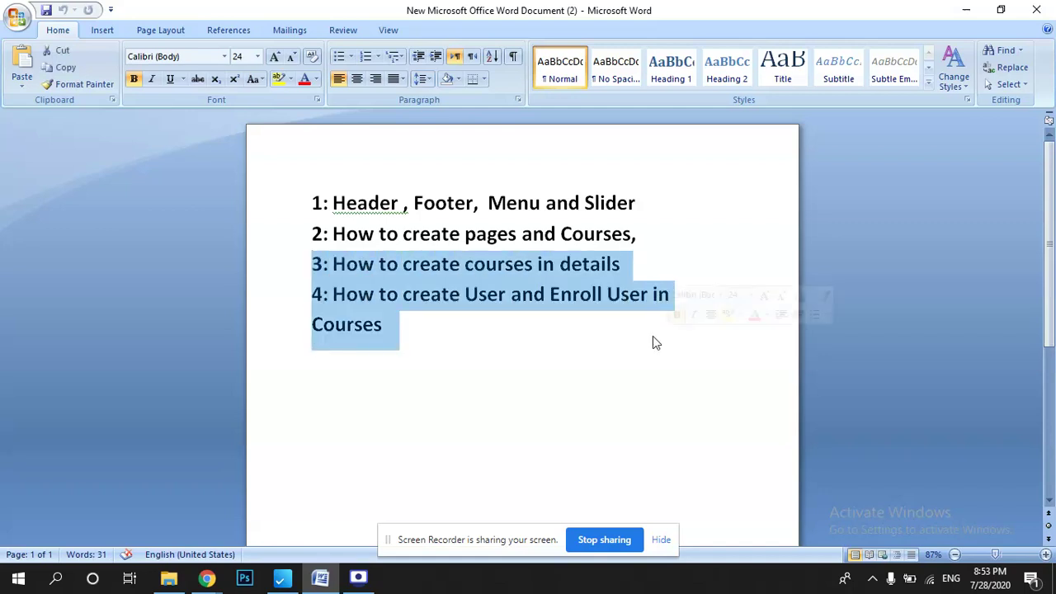
{"action": "left_click", "coordinate": [437, 324]}
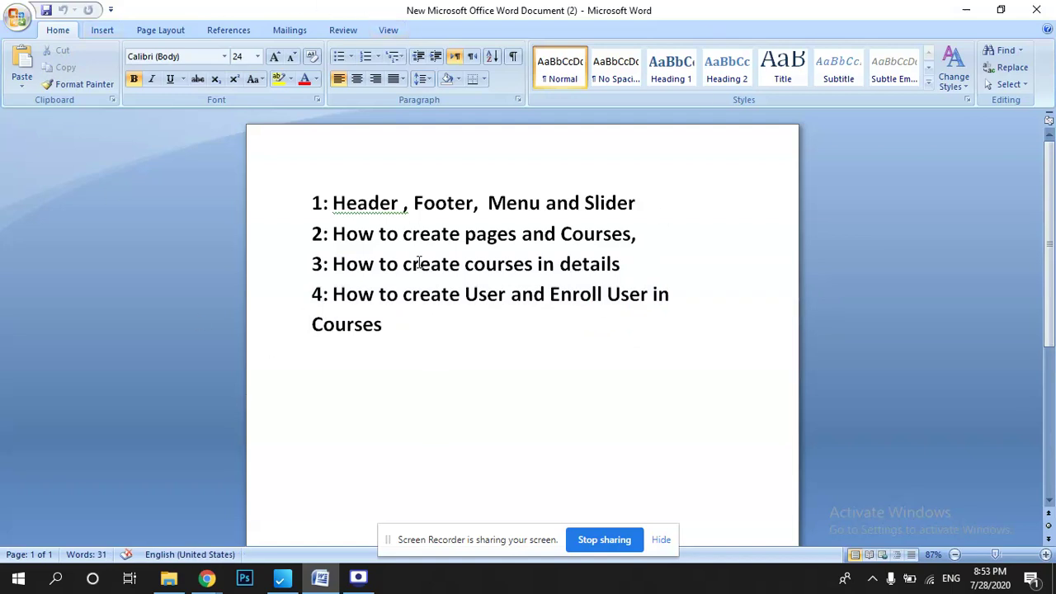
{"action": "mouse_move", "coordinate": [207, 577]}
{"action": "left_click", "coordinate": [169, 518]}
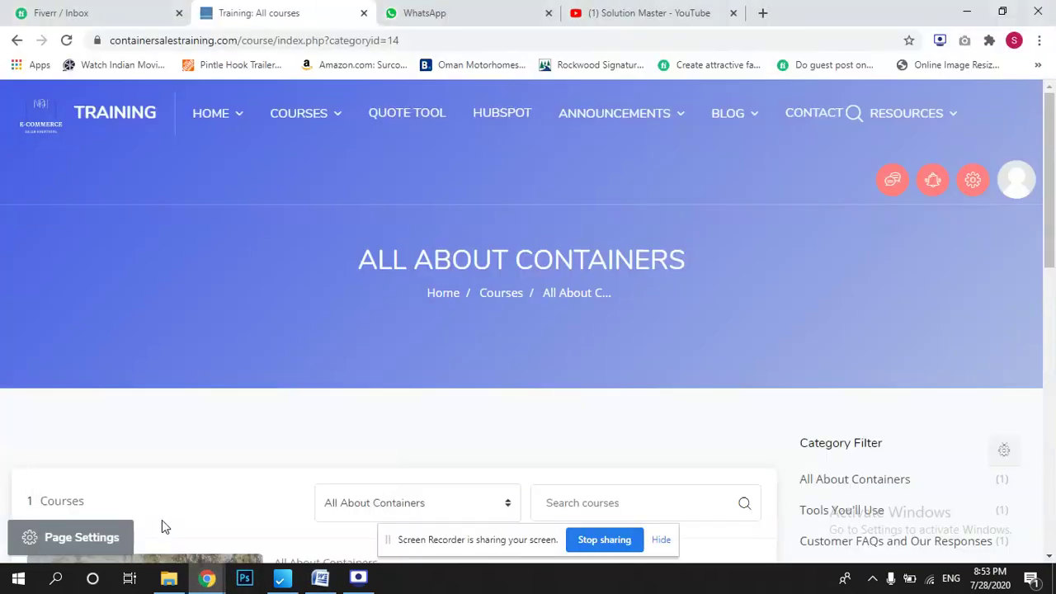
Open The Containers We Sell course and go to Site administration from its navigation drawer.
{"action": "left_click_drag", "start_coordinate": [1052, 155], "coordinate": [1054, 247]}
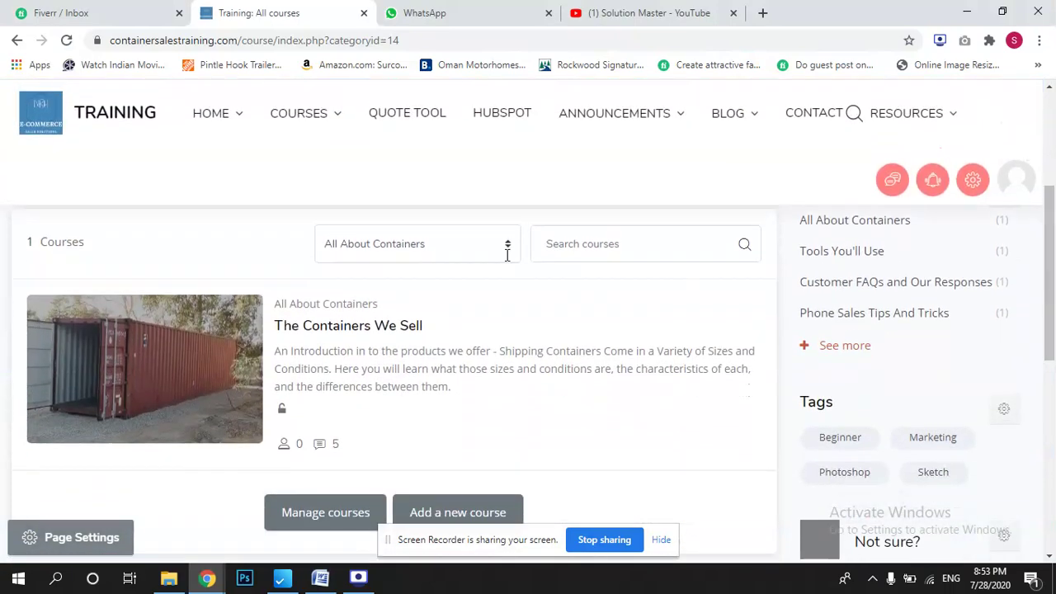
{"action": "left_click", "coordinate": [398, 333]}
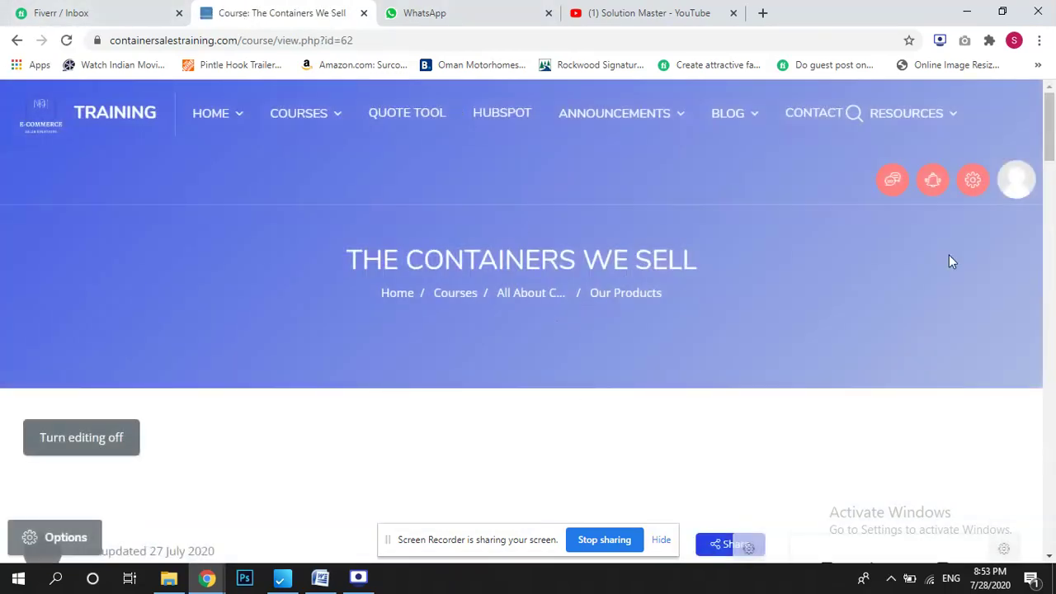
{"action": "scroll", "coordinate": [1054, 200], "scroll_direction": "down", "scroll_amount": 5}
{"action": "scroll", "coordinate": [1053, 103], "scroll_direction": "up", "scroll_amount": 5}
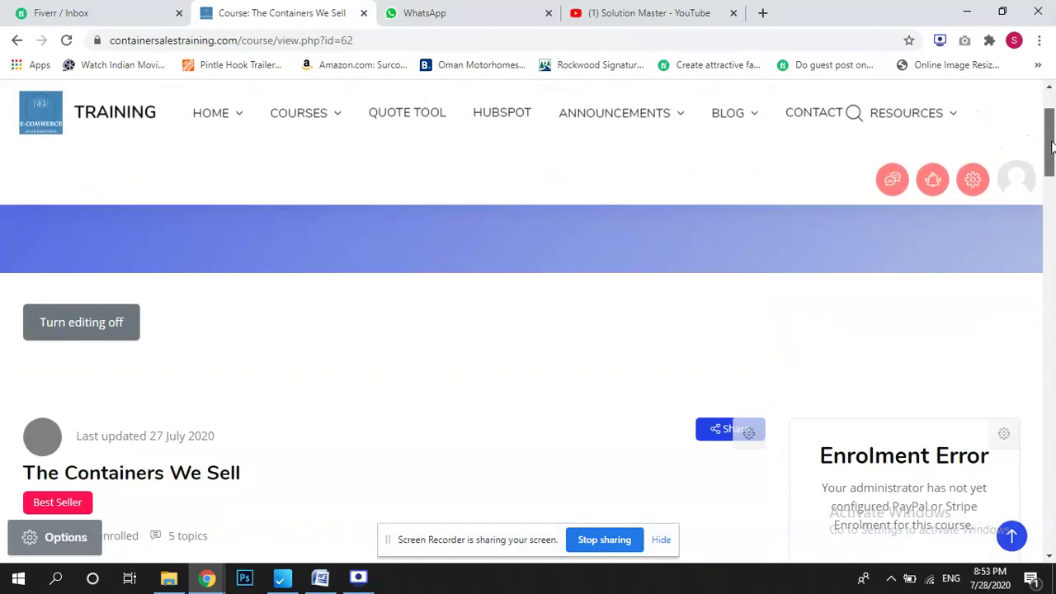
{"action": "left_click", "coordinate": [973, 183]}
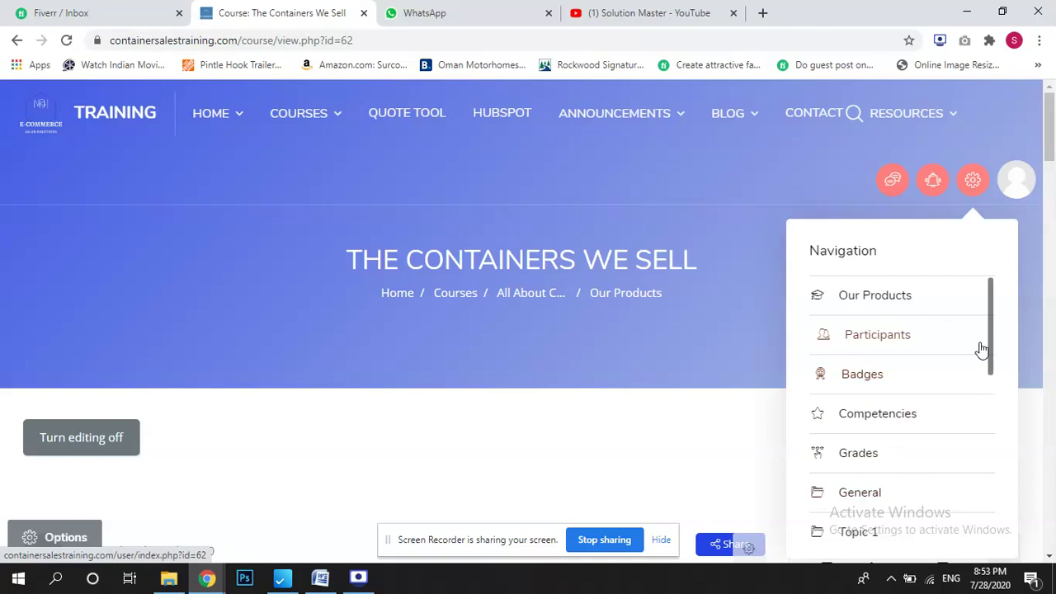
{"action": "left_click_drag", "start_coordinate": [992, 364], "coordinate": [992, 534]}
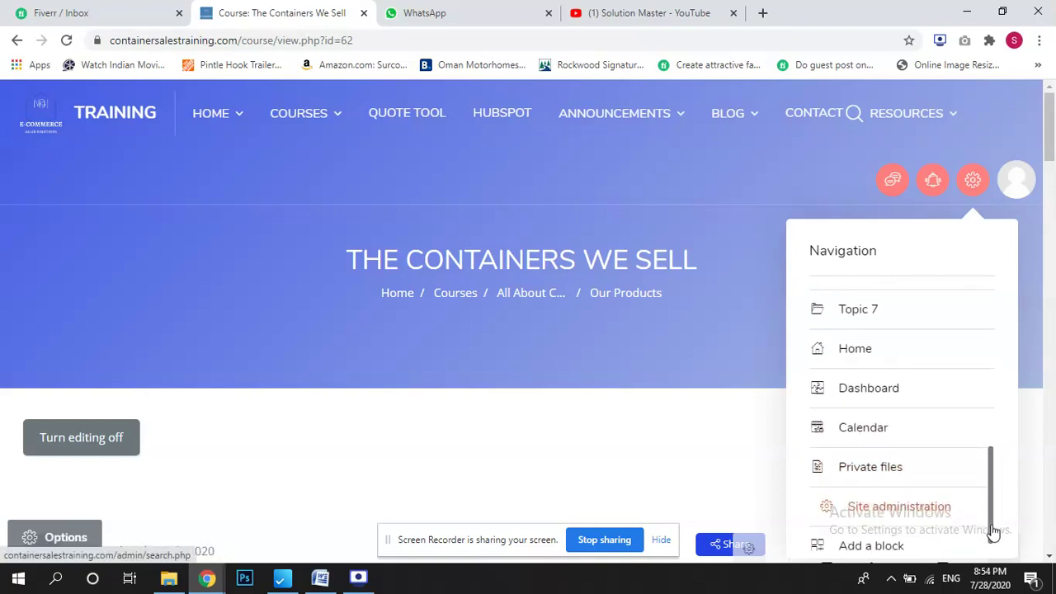
{"action": "left_click", "coordinate": [876, 512]}
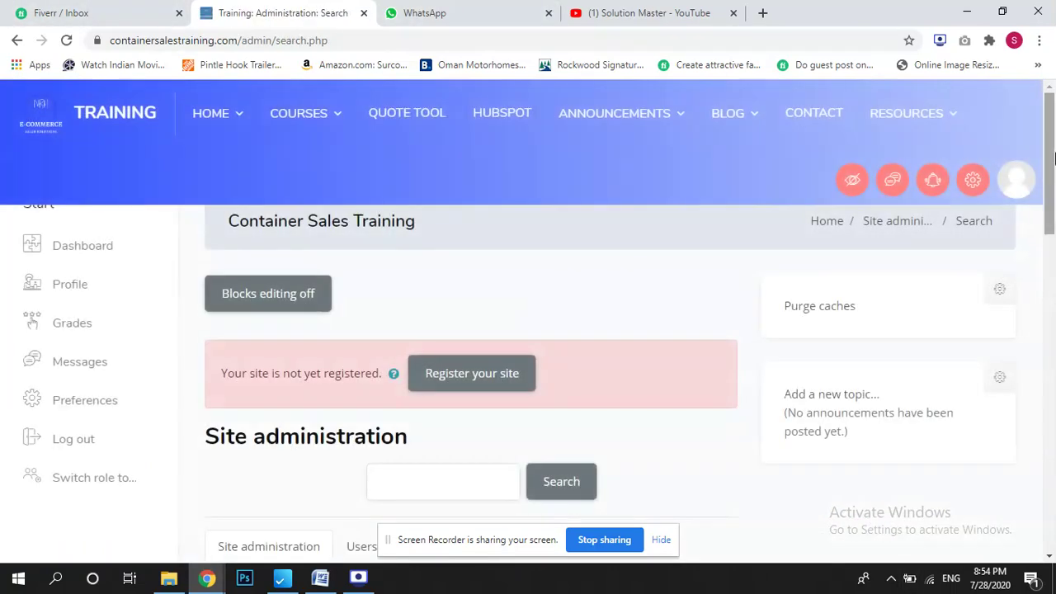
From Site administration's Users tab, choose Add a new user under Accounts.
{"action": "left_click_drag", "start_coordinate": [1053, 157], "coordinate": [1053, 240]}
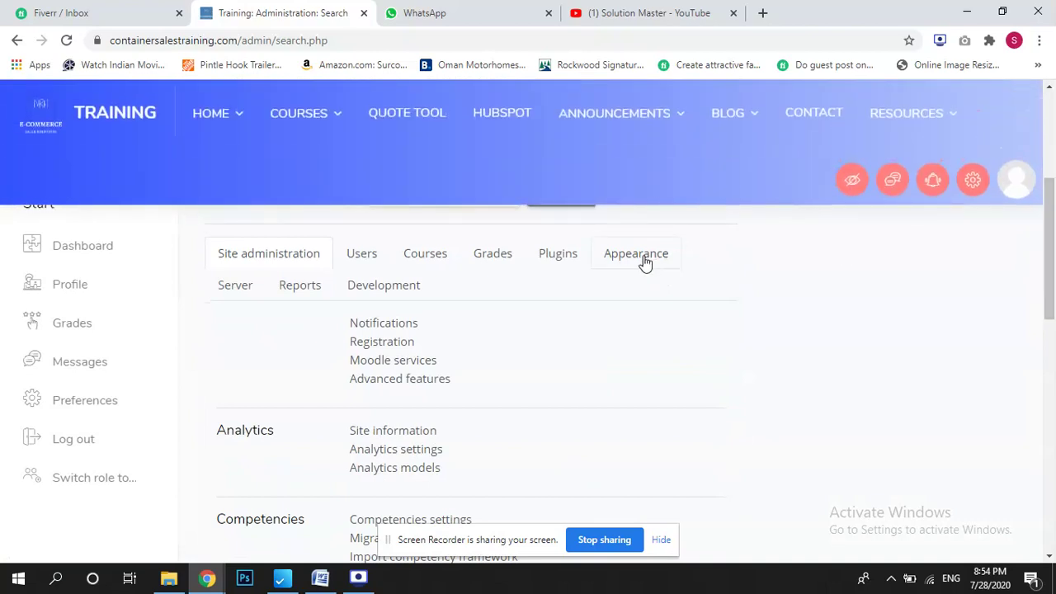
{"action": "left_click", "coordinate": [370, 265]}
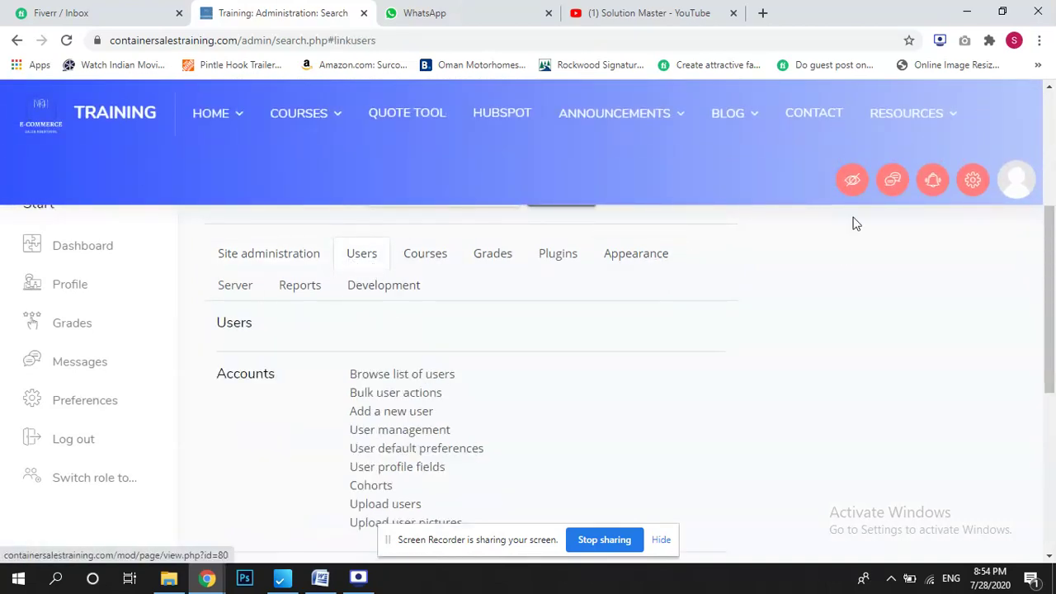
{"action": "scroll", "coordinate": [1031, 240], "scroll_direction": "down", "scroll_amount": 2}
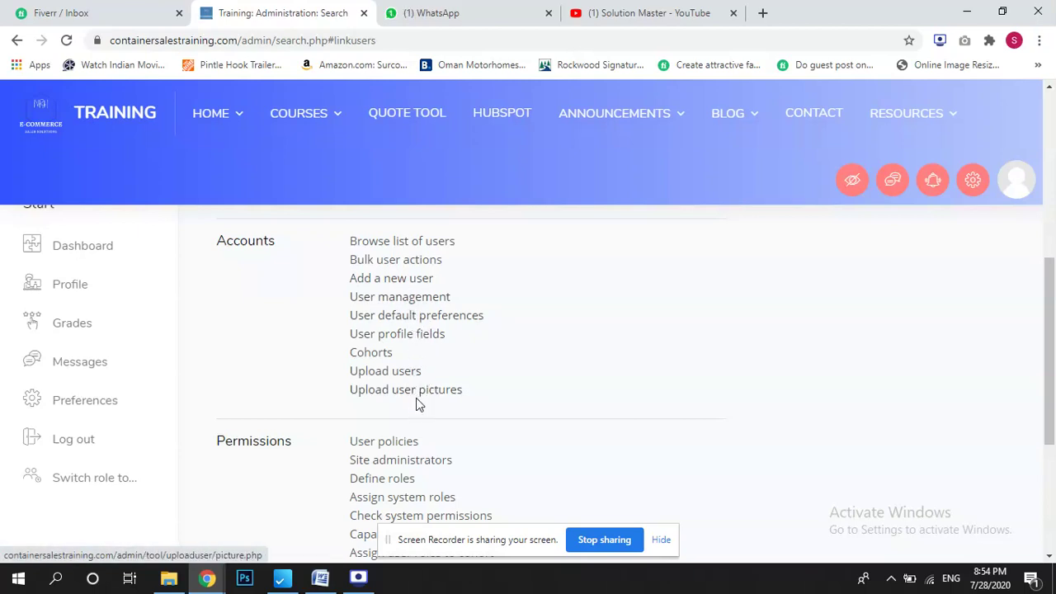
{"action": "left_click", "coordinate": [408, 287]}
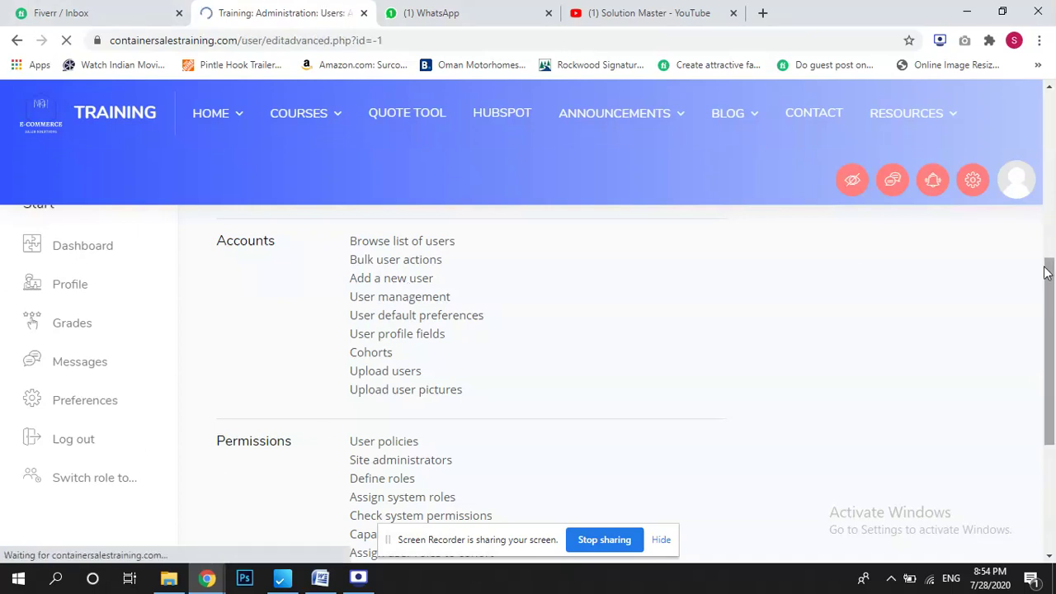
Enter the new account's username, leaving authentication as Manual accounts.
{"action": "scroll", "coordinate": [1053, 165], "scroll_direction": "down", "scroll_amount": 1}
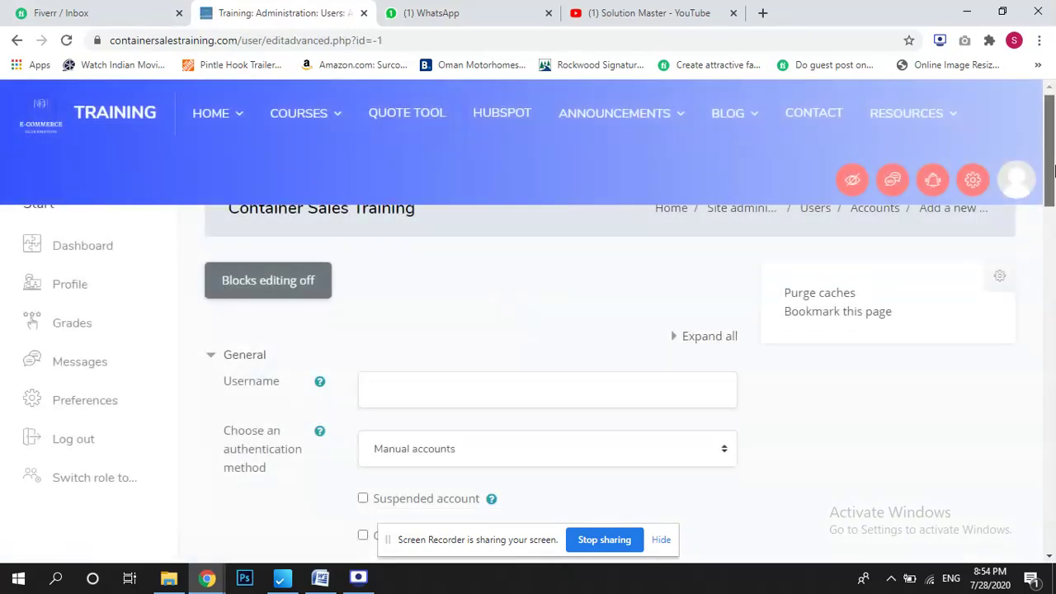
{"action": "left_click", "coordinate": [604, 310]}
{"action": "type", "text": "Taifoor"}
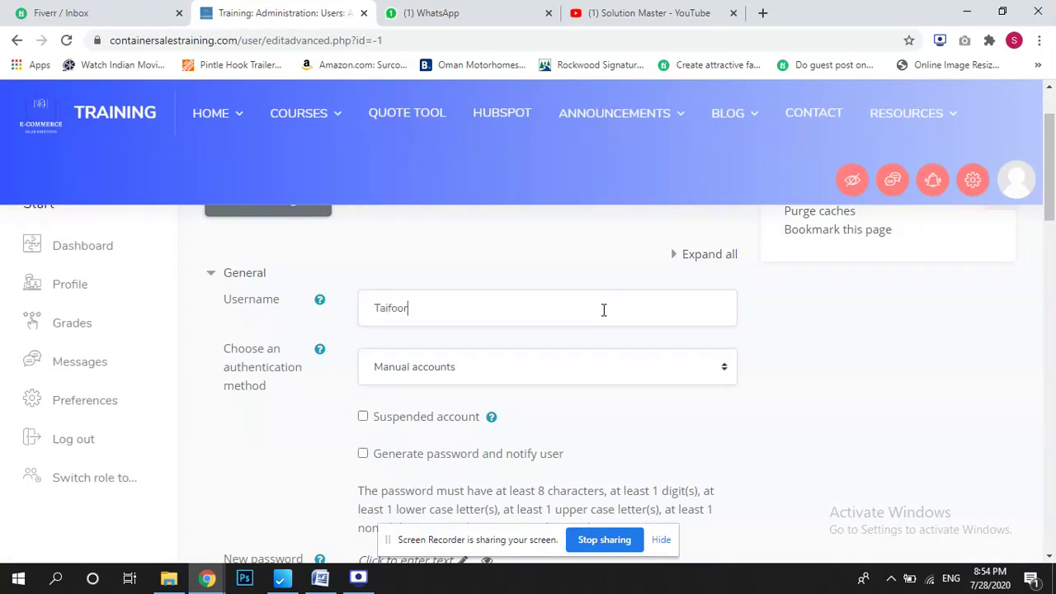
{"action": "left_click", "coordinate": [489, 373]}
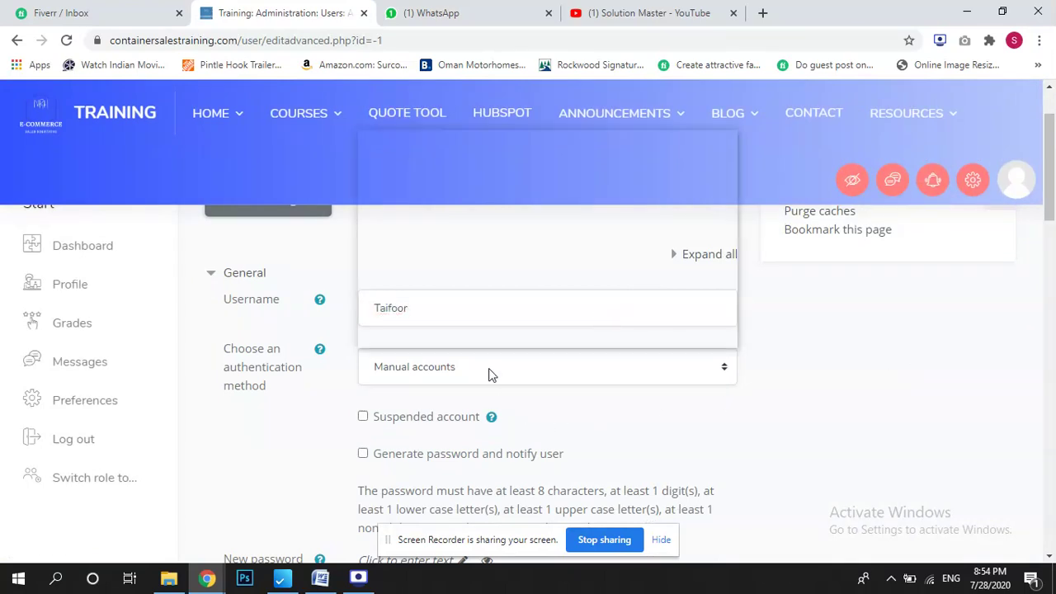
{"action": "left_click", "coordinate": [924, 361]}
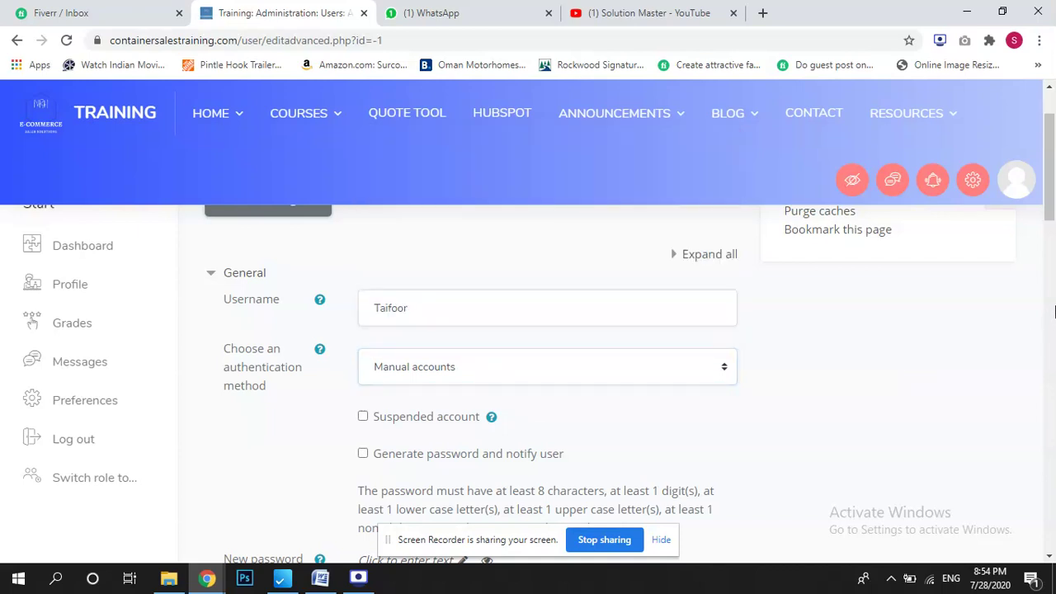
Enter the account password and reveal it to check it before saving.
{"action": "scroll", "coordinate": [1043, 288], "scroll_direction": "down", "scroll_amount": 3}
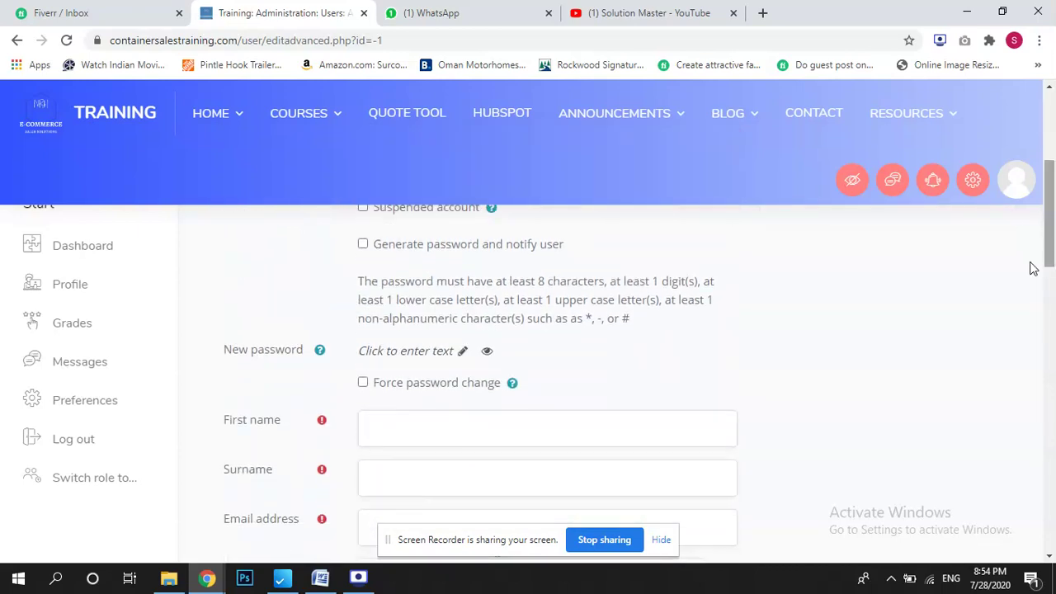
{"action": "left_click", "coordinate": [463, 352]}
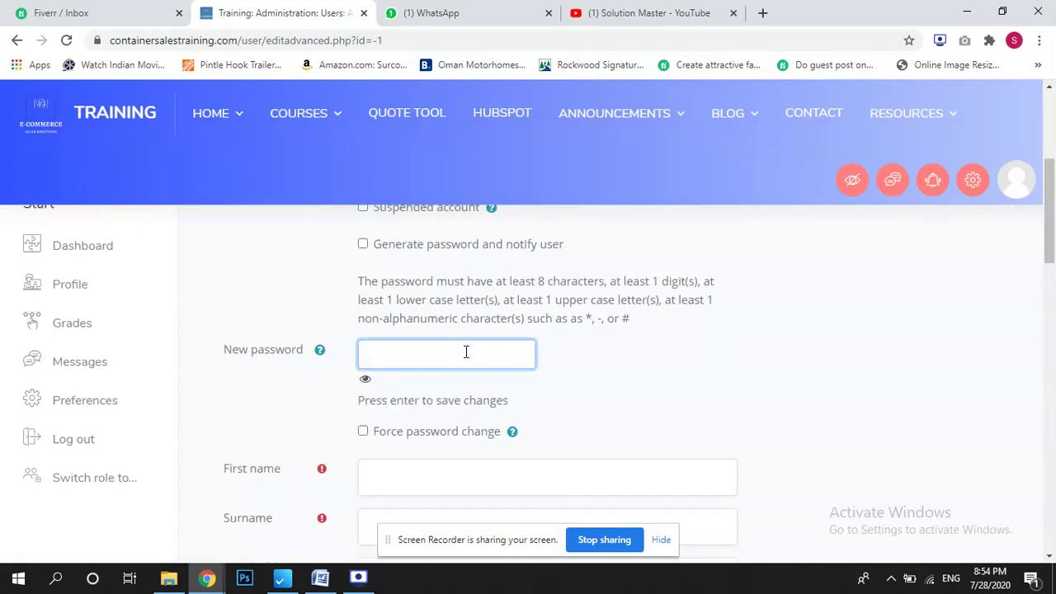
{"action": "type", "text": "•••••••••••"}
{"action": "left_click", "coordinate": [365, 380]}
{"action": "left_click", "coordinate": [378, 358]}
{"action": "left_click_drag", "start_coordinate": [379, 358], "coordinate": [448, 364]}
{"action": "left_click", "coordinate": [749, 375]}
{"action": "scroll", "coordinate": [1049, 264], "scroll_direction": "down", "scroll_amount": 1}
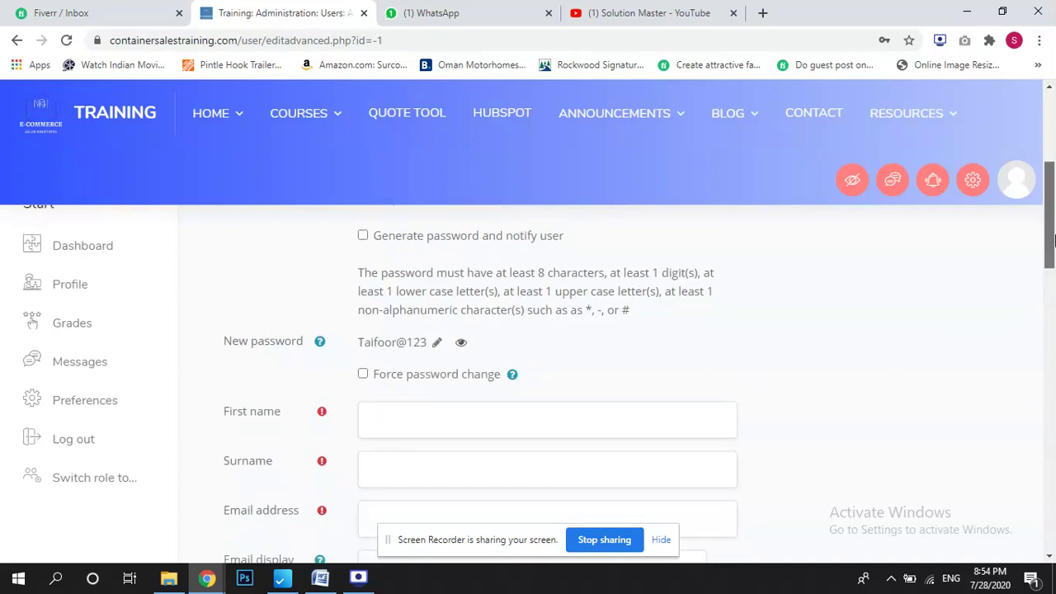
Fill in the user's first name, surname and e-mail address.
{"action": "left_click", "coordinate": [592, 323]}
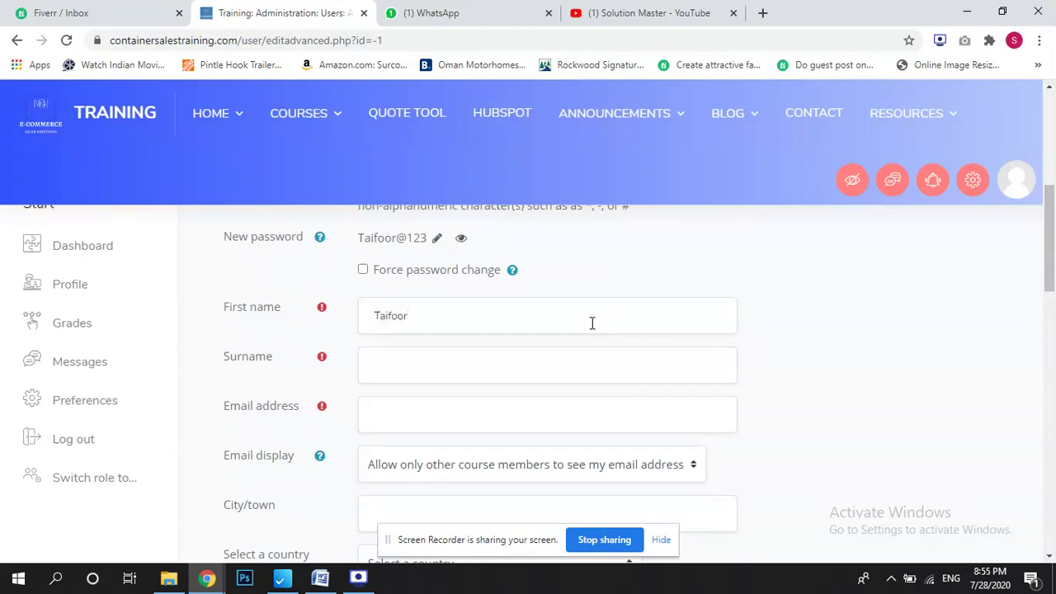
{"action": "left_click", "coordinate": [546, 378]}
{"action": "left_click", "coordinate": [537, 410]}
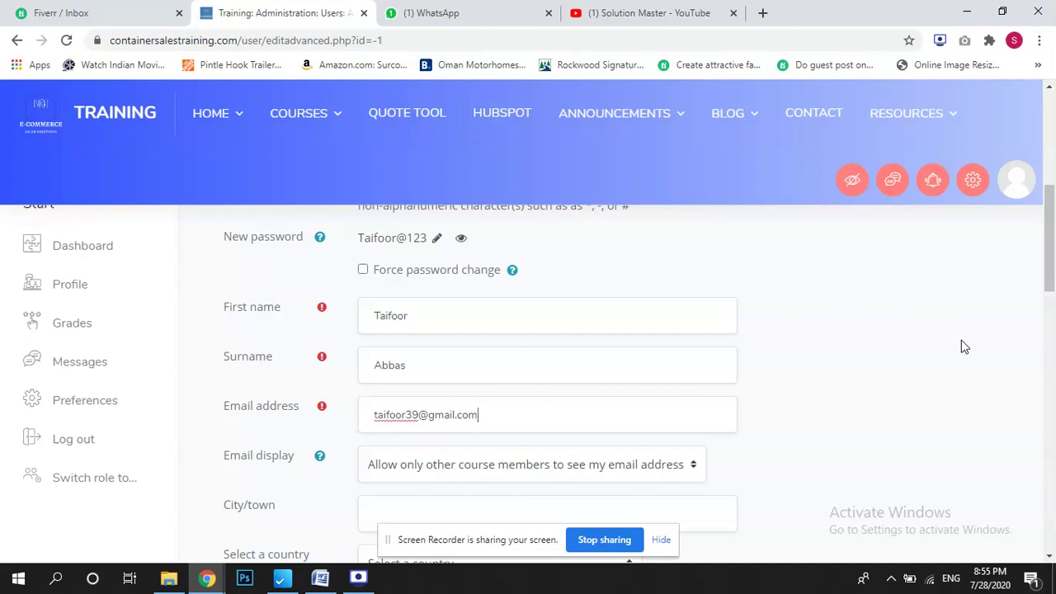
Highlight the Email address label and the first name value to point them out.
{"action": "left_click_drag", "start_coordinate": [222, 410], "coordinate": [303, 419]}
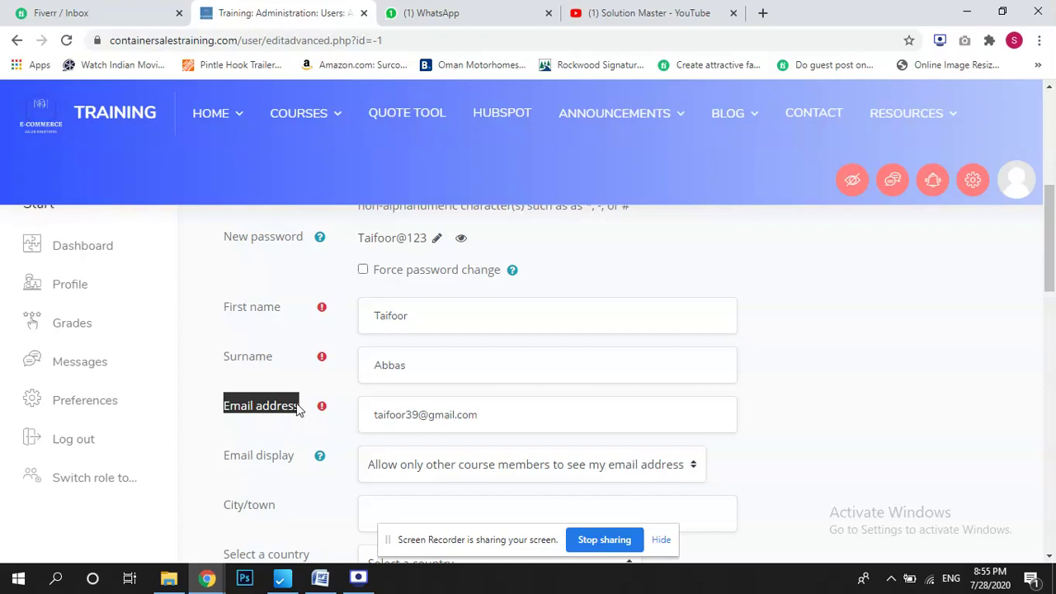
{"action": "left_click", "coordinate": [841, 376]}
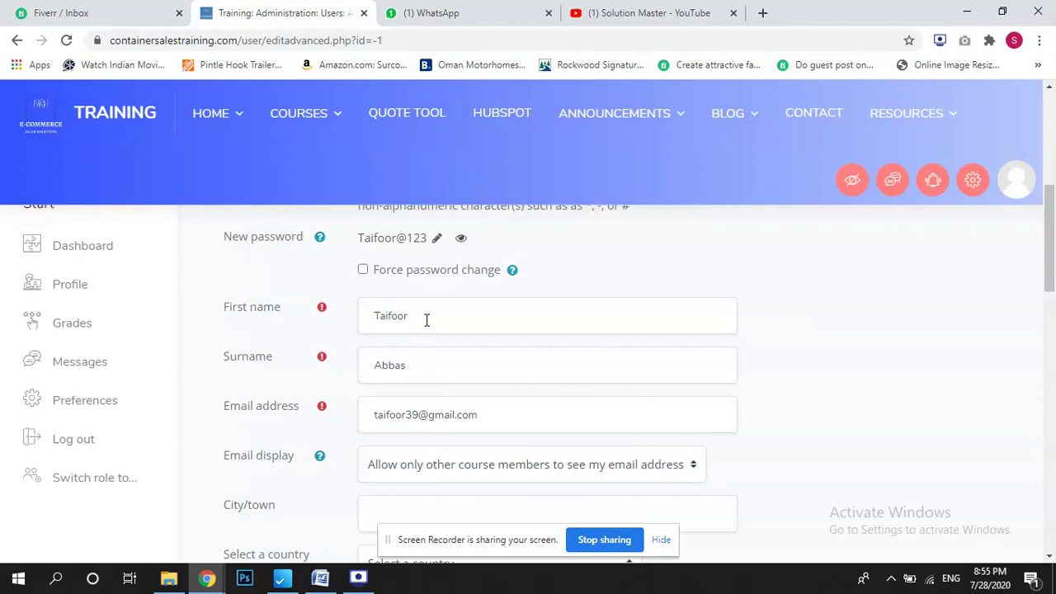
{"action": "left_click_drag", "start_coordinate": [427, 320], "coordinate": [366, 320]}
{"action": "left_click_drag", "start_coordinate": [420, 366], "coordinate": [370, 368]}
{"action": "left_click_drag", "start_coordinate": [430, 319], "coordinate": [368, 319]}
{"action": "left_click_drag", "start_coordinate": [1050, 247], "coordinate": [1051, 252]}
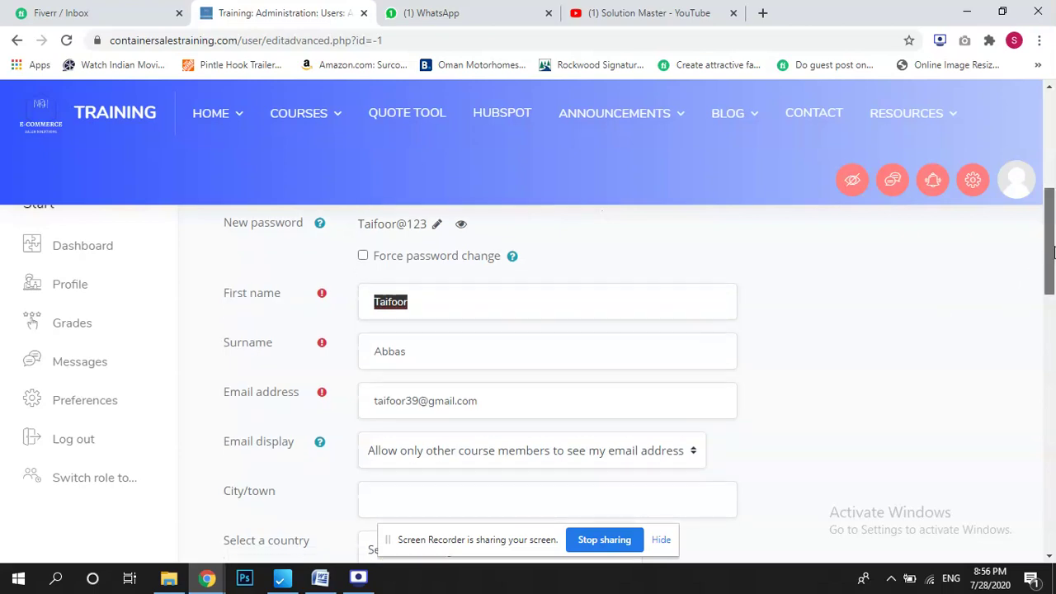
Highlight the entered e-mail address, first name and surname values to point them out.
{"action": "left_click_drag", "start_coordinate": [483, 403], "coordinate": [356, 421]}
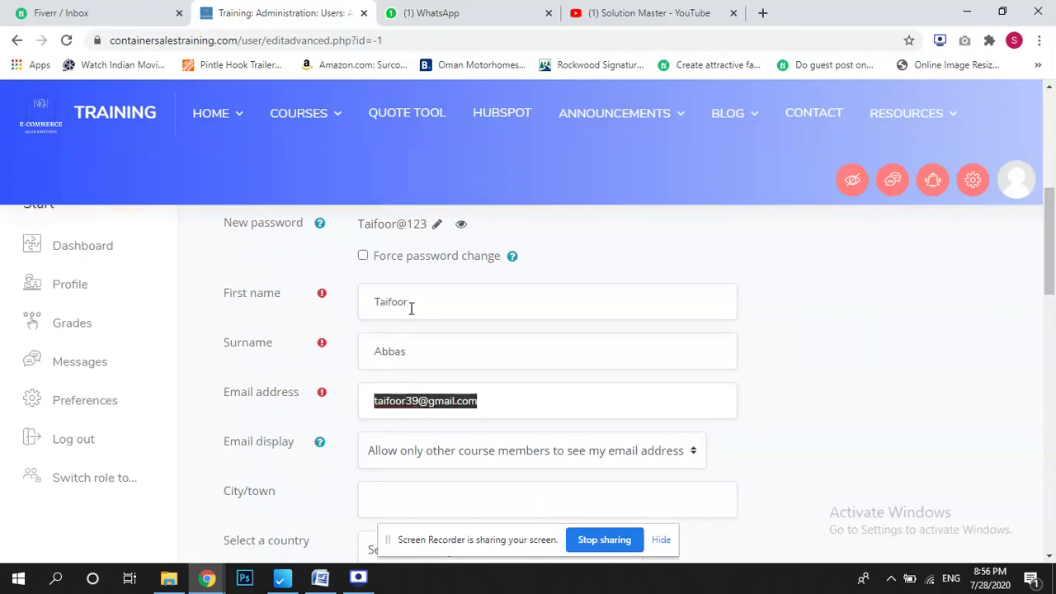
{"action": "left_click_drag", "start_coordinate": [410, 308], "coordinate": [323, 306]}
{"action": "left_click_drag", "start_coordinate": [410, 349], "coordinate": [352, 361]}
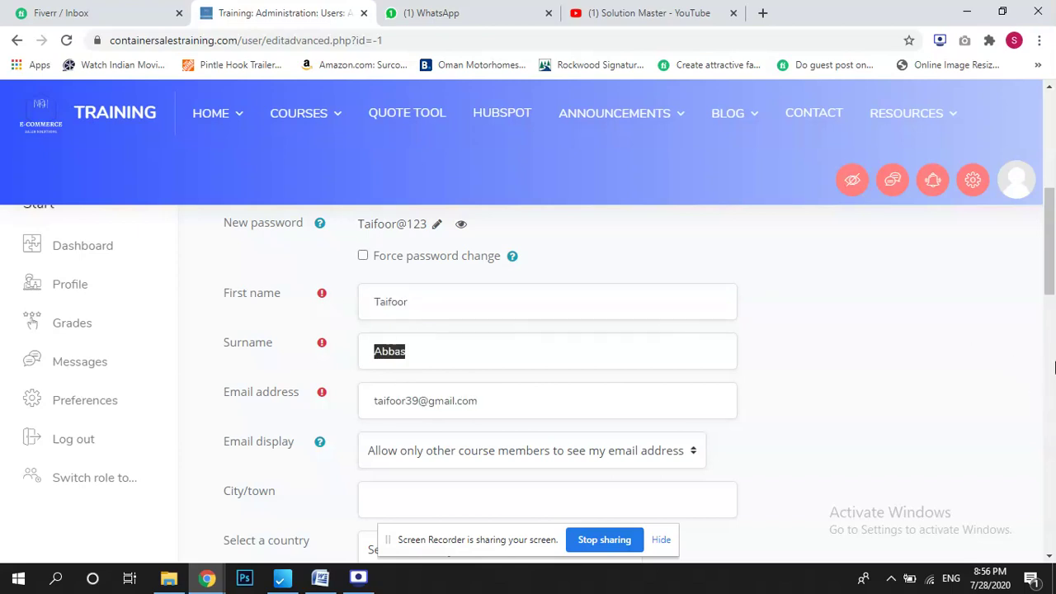
Set the user's country to United States.
{"action": "left_click_drag", "start_coordinate": [1049, 272], "coordinate": [1036, 311]}
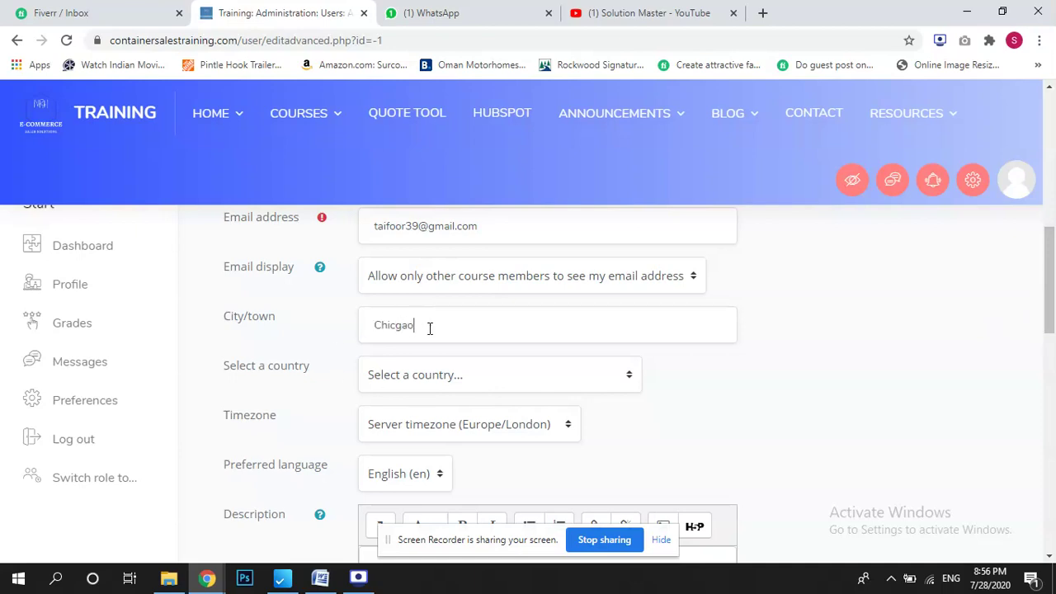
{"action": "left_click", "coordinate": [486, 374]}
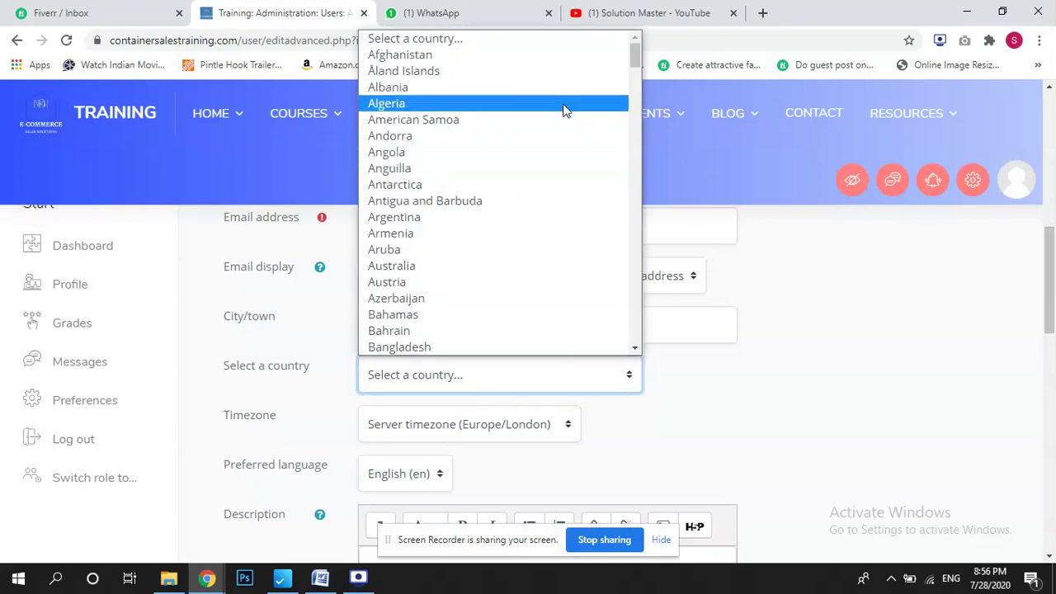
{"action": "left_click_drag", "start_coordinate": [636, 53], "coordinate": [631, 371]}
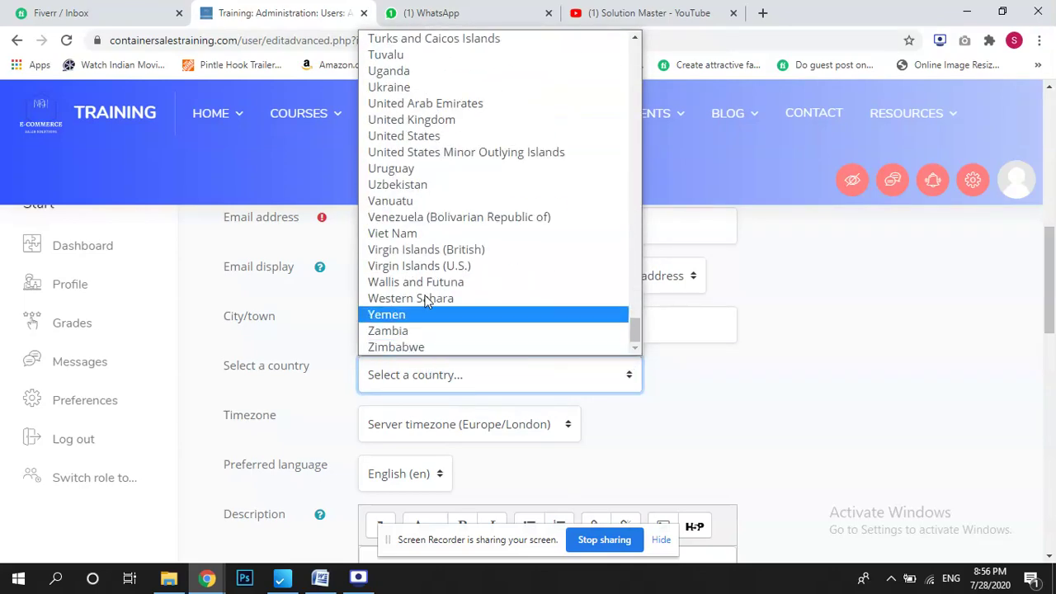
{"action": "left_click", "coordinate": [416, 136]}
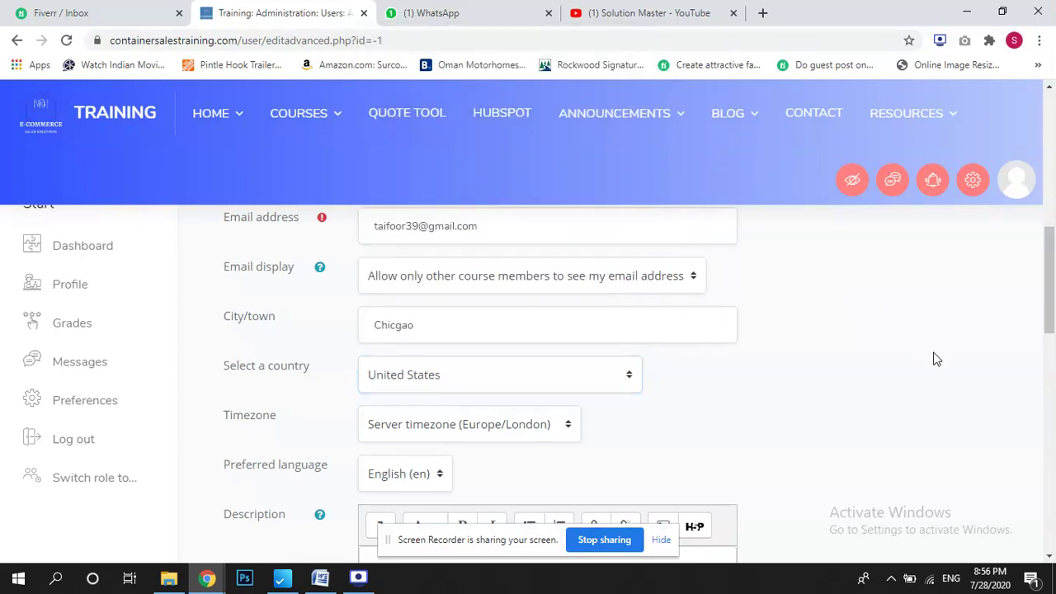
Add the test-student description and submit the form with Create user.
{"action": "left_click_drag", "start_coordinate": [1044, 244], "coordinate": [1044, 302]}
{"action": "left_click", "coordinate": [504, 303]}
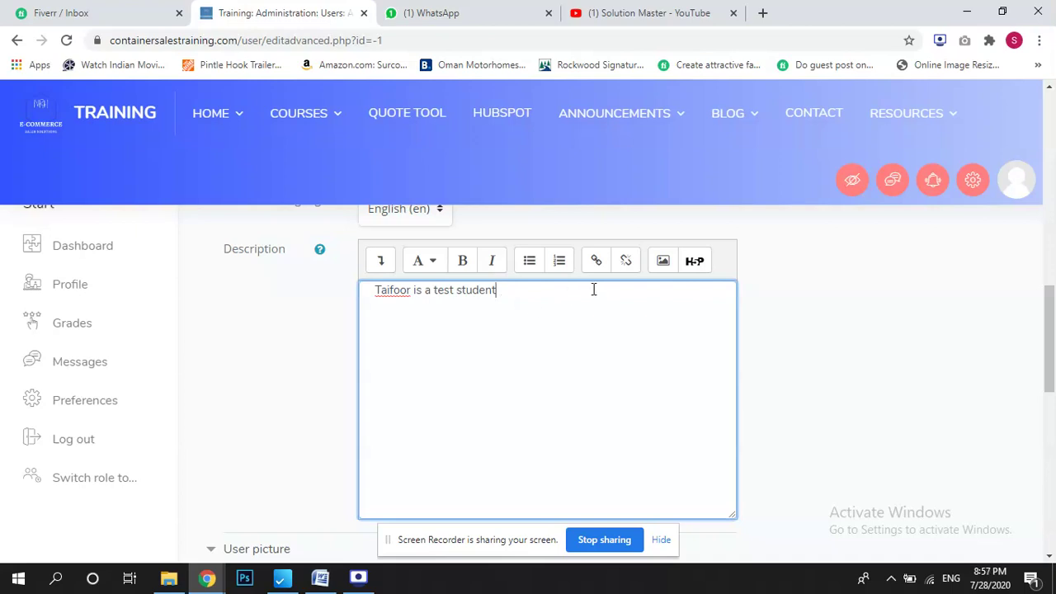
{"action": "left_click_drag", "start_coordinate": [1046, 338], "coordinate": [1020, 417]}
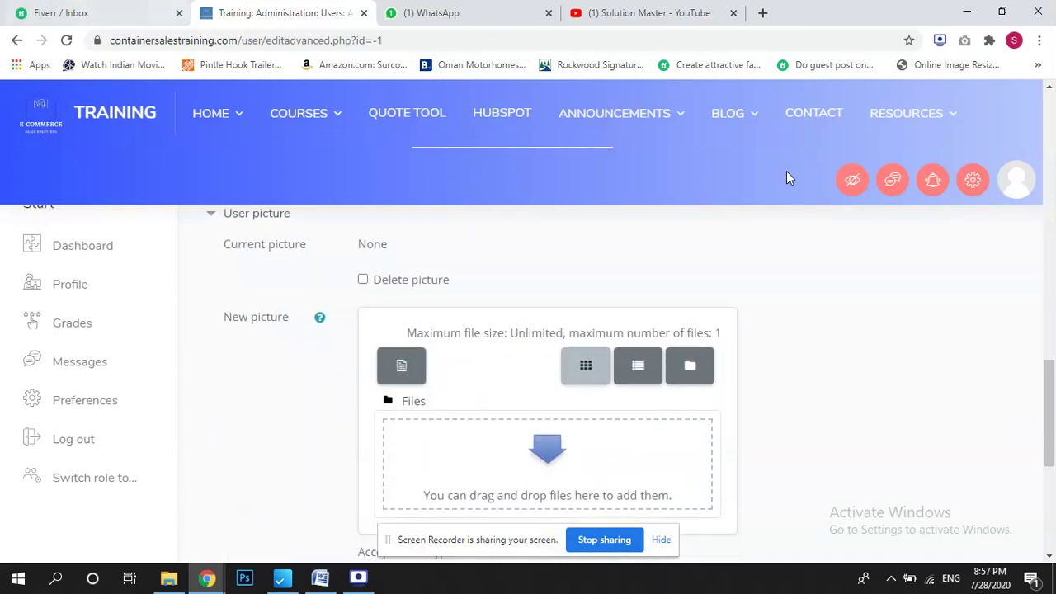
{"action": "left_click_drag", "start_coordinate": [1052, 396], "coordinate": [1053, 474]}
{"action": "left_click", "coordinate": [428, 444]}
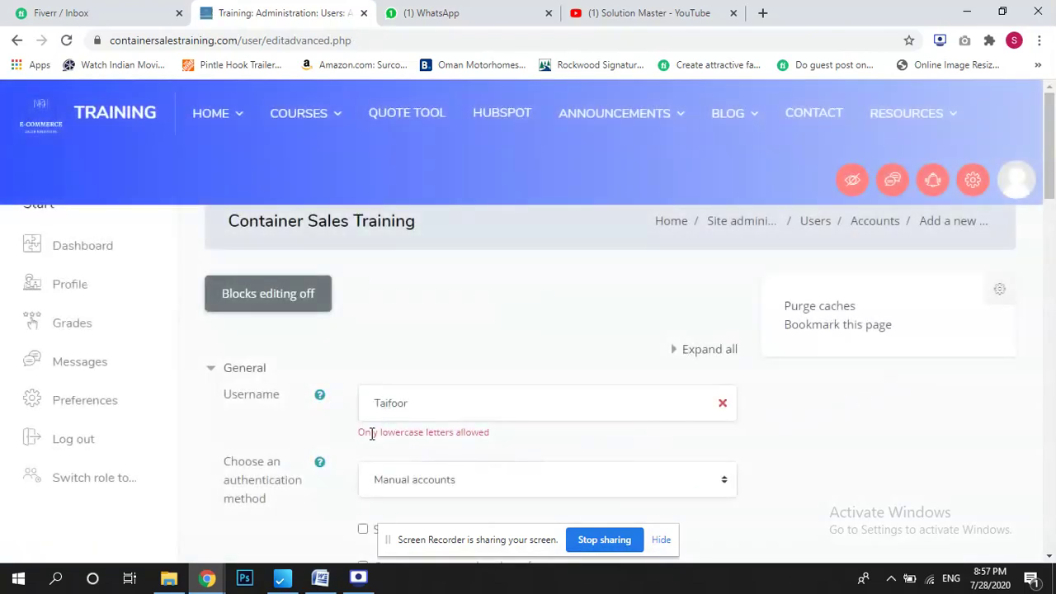
Fix the lowercase-only username error by making the username's first letter a lowercase 't'.
{"action": "left_click_drag", "start_coordinate": [374, 438], "coordinate": [516, 436]}
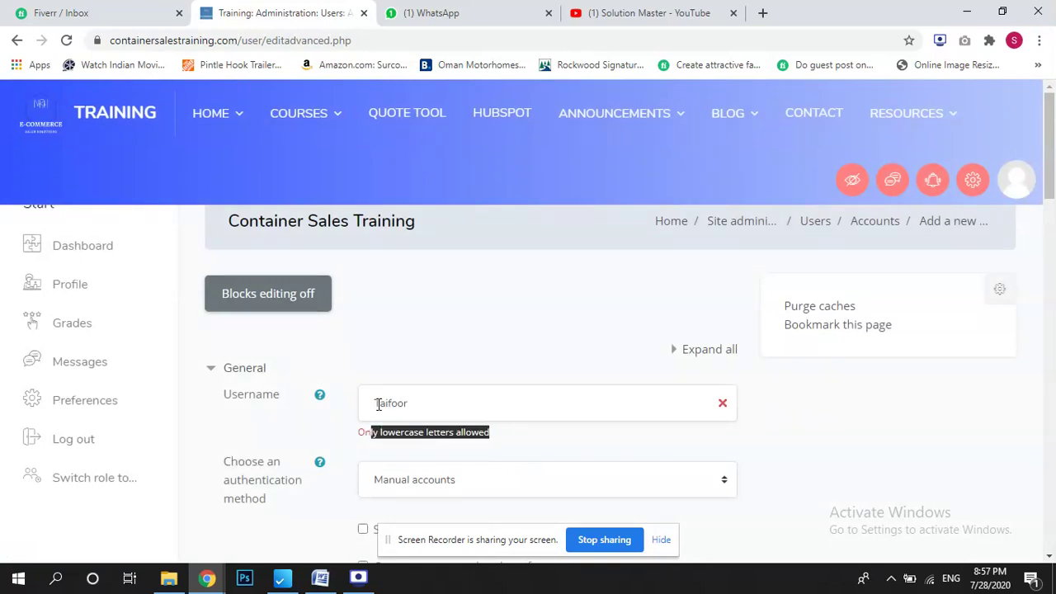
{"action": "left_click_drag", "start_coordinate": [385, 407], "coordinate": [347, 414]}
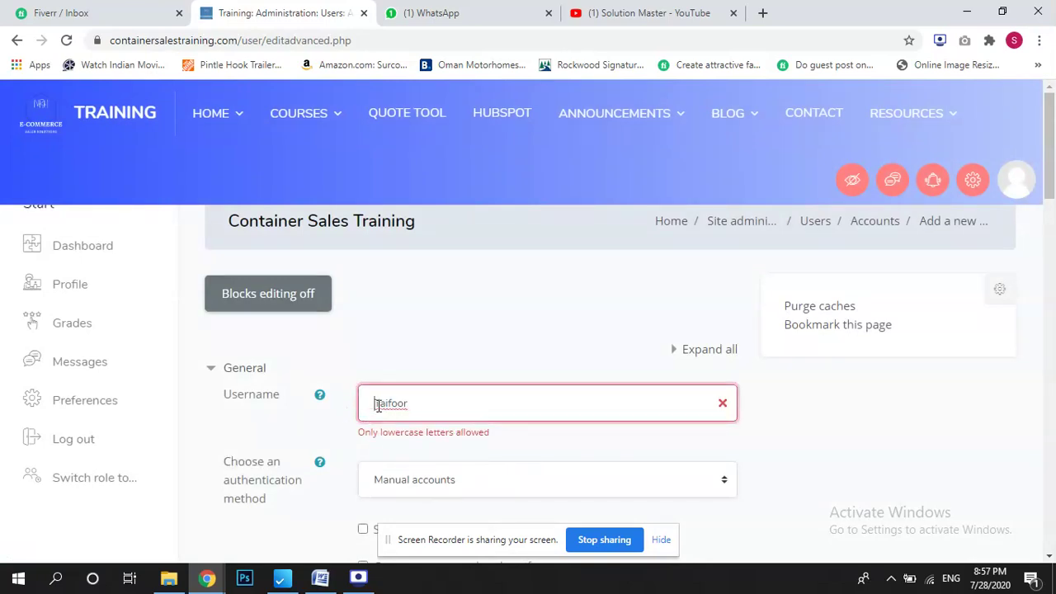
{"action": "type", "text": "t"}
Re-check the password in plain text, confirm it, and resubmit the new-user form.
{"action": "left_click_drag", "start_coordinate": [1050, 171], "coordinate": [1050, 250]}
{"action": "left_click", "coordinate": [416, 315]}
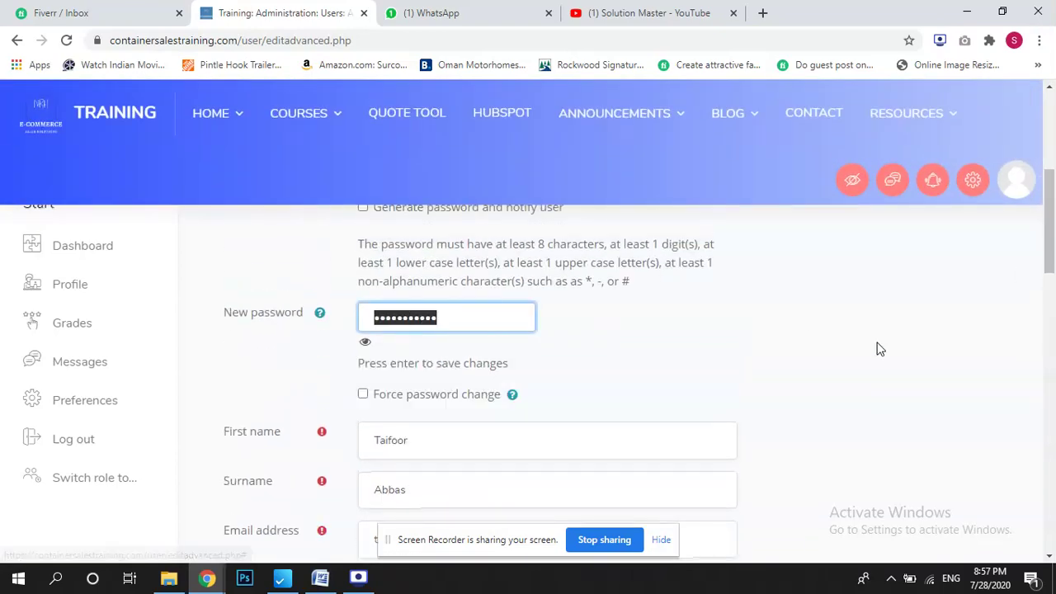
{"action": "left_click", "coordinate": [365, 345]}
{"action": "left_click", "coordinate": [634, 339]}
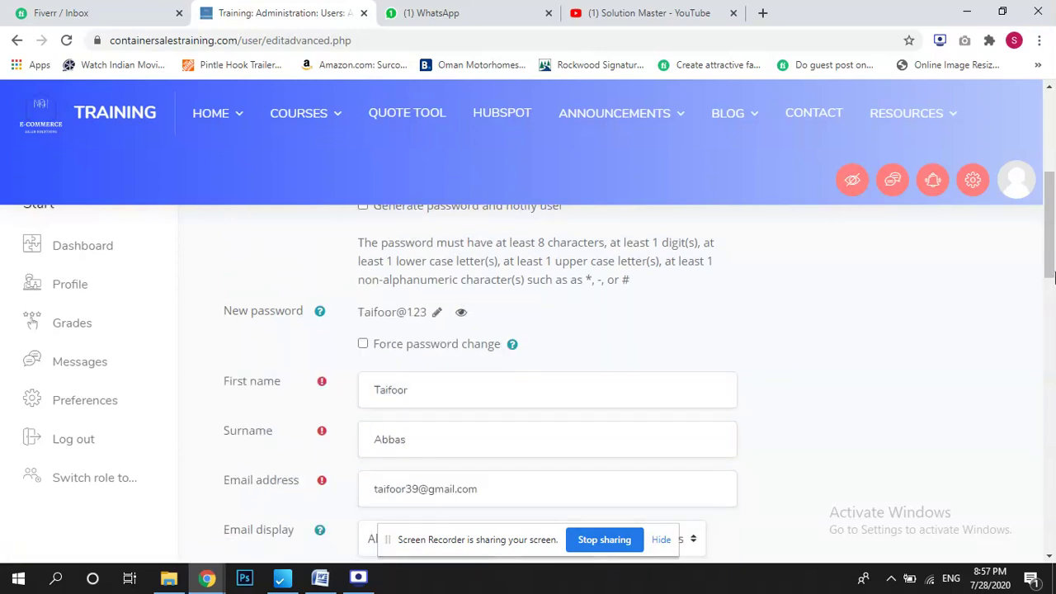
{"action": "left_click_drag", "start_coordinate": [1052, 221], "coordinate": [1054, 500]}
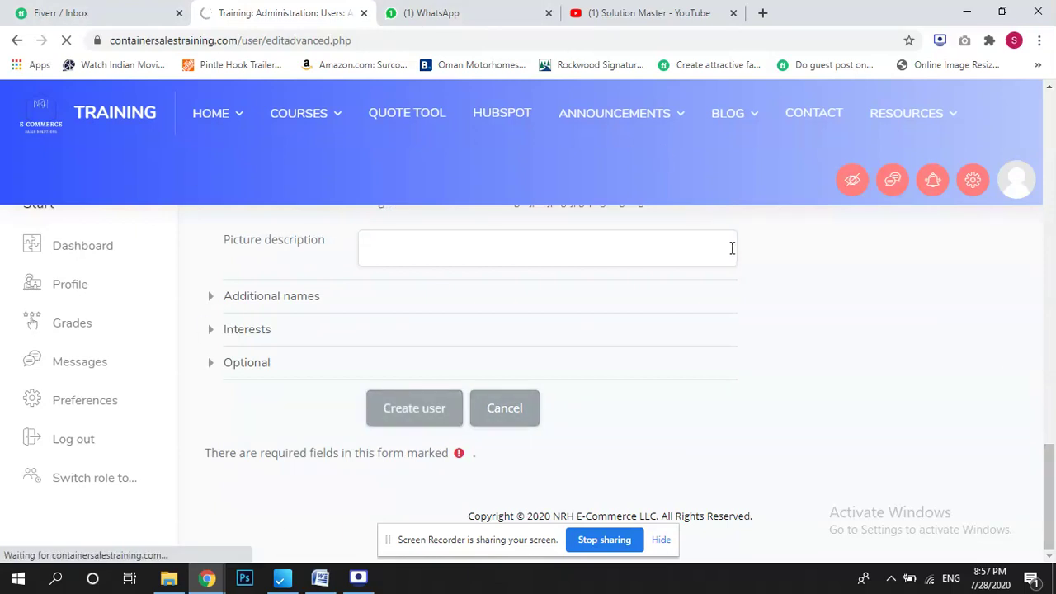
Check the volume controls from the system tray, then close the tray popup.
{"action": "left_click", "coordinate": [890, 581]}
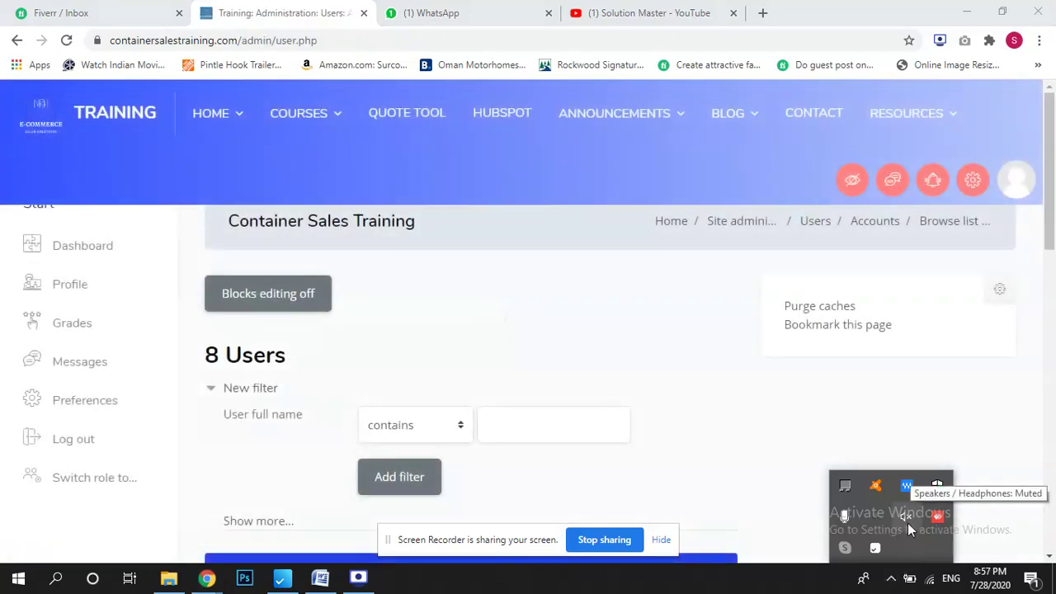
{"action": "left_click", "coordinate": [907, 523]}
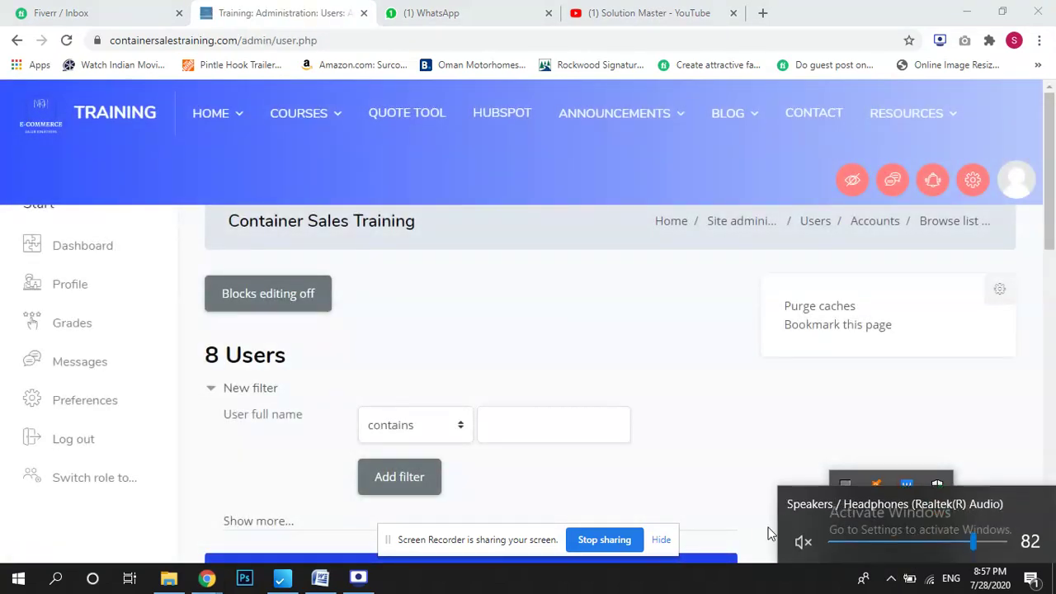
{"action": "left_click", "coordinate": [724, 582]}
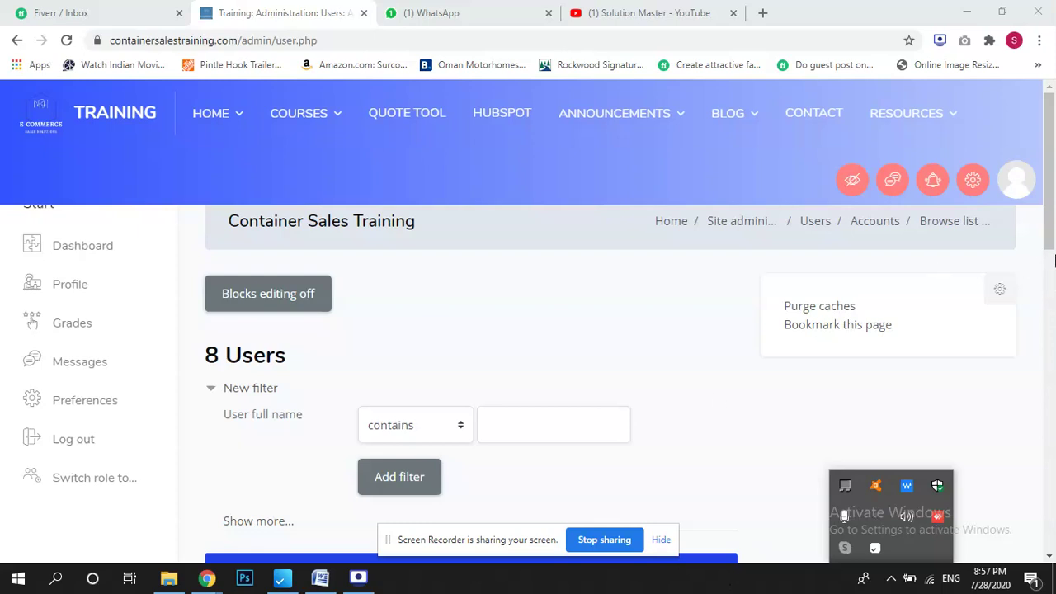
{"action": "left_click", "coordinate": [1053, 266]}
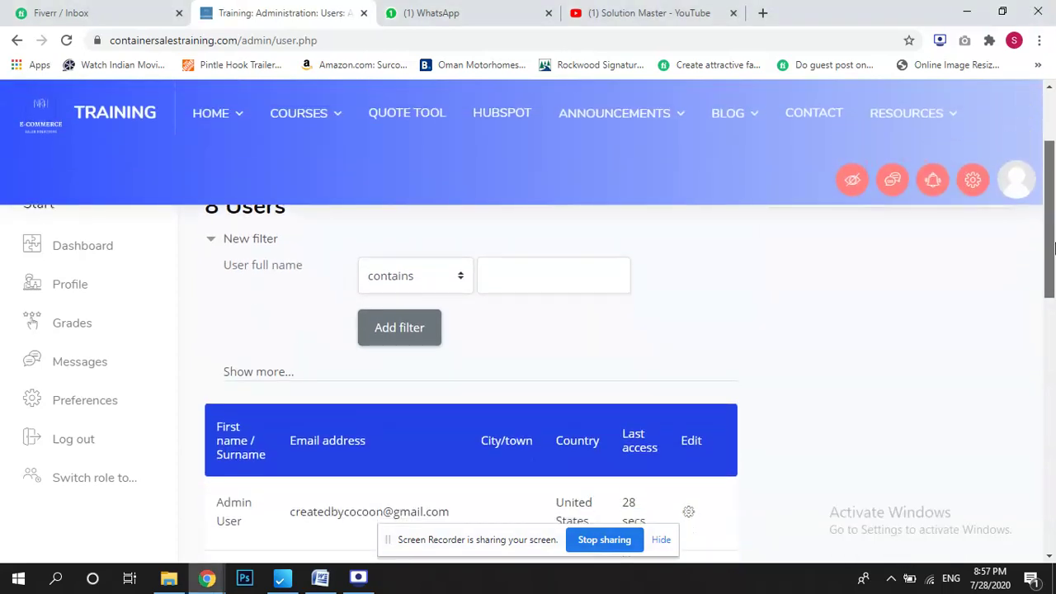
Scroll through the 8-user list, highlighting users' e-mail addresses, then return to the top.
{"action": "left_click_drag", "start_coordinate": [1053, 247], "coordinate": [1053, 322]}
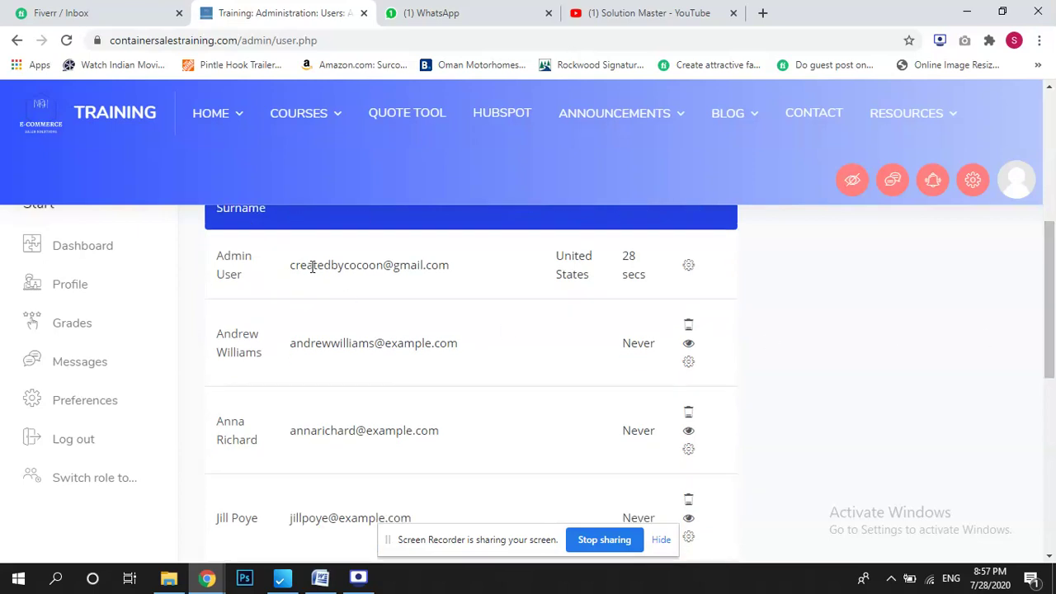
{"action": "left_click_drag", "start_coordinate": [301, 264], "coordinate": [449, 297]}
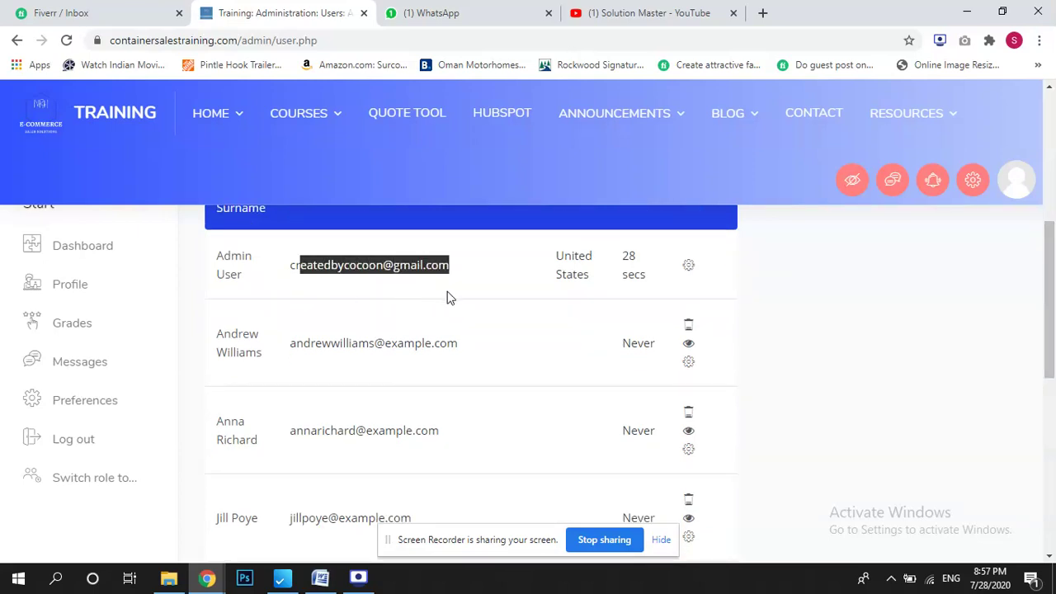
{"action": "mouse_move", "coordinate": [1053, 378]}
{"action": "left_mouse_down"}
{"action": "mouse_move", "coordinate": [1053, 259]}
{"action": "mouse_move", "coordinate": [1054, 395]}
{"action": "left_mouse_up"}
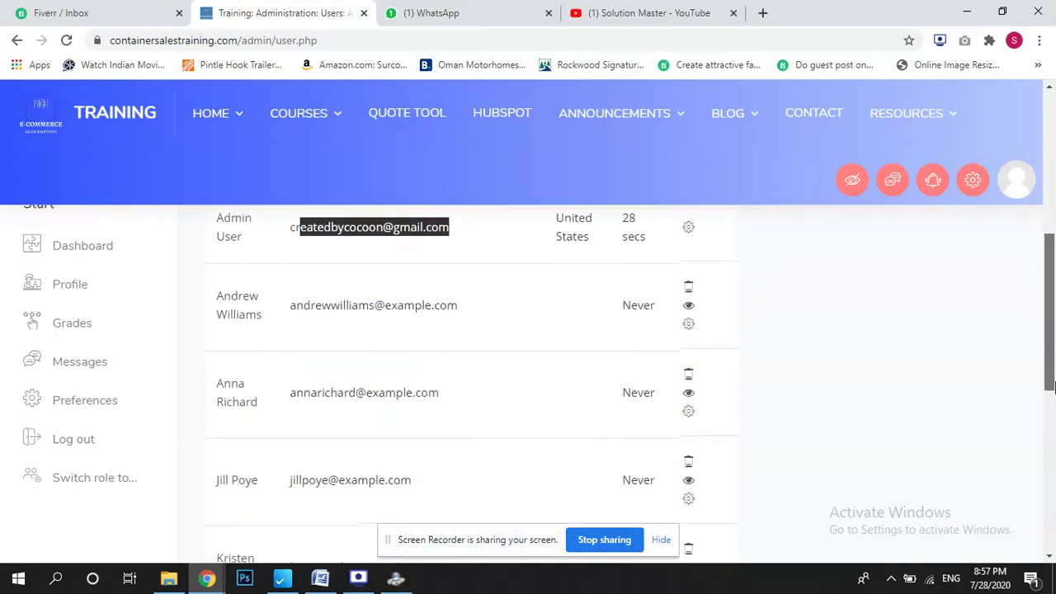
{"action": "left_click_drag", "start_coordinate": [302, 299], "coordinate": [446, 288]}
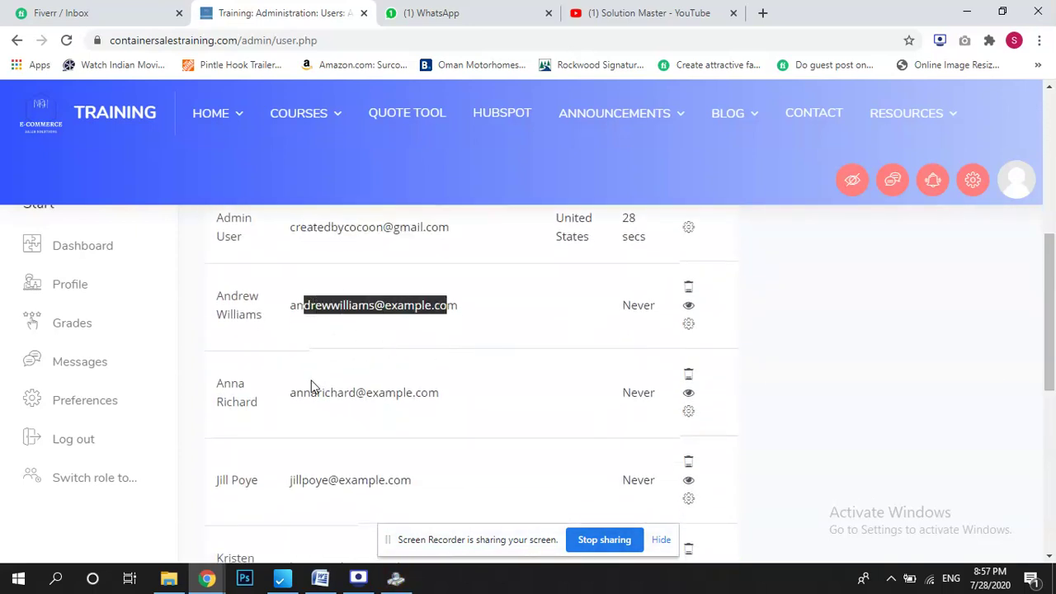
{"action": "left_click_drag", "start_coordinate": [310, 393], "coordinate": [418, 393]}
{"action": "left_click_drag", "start_coordinate": [1051, 383], "coordinate": [1051, 519]}
{"action": "left_click", "coordinate": [245, 446]}
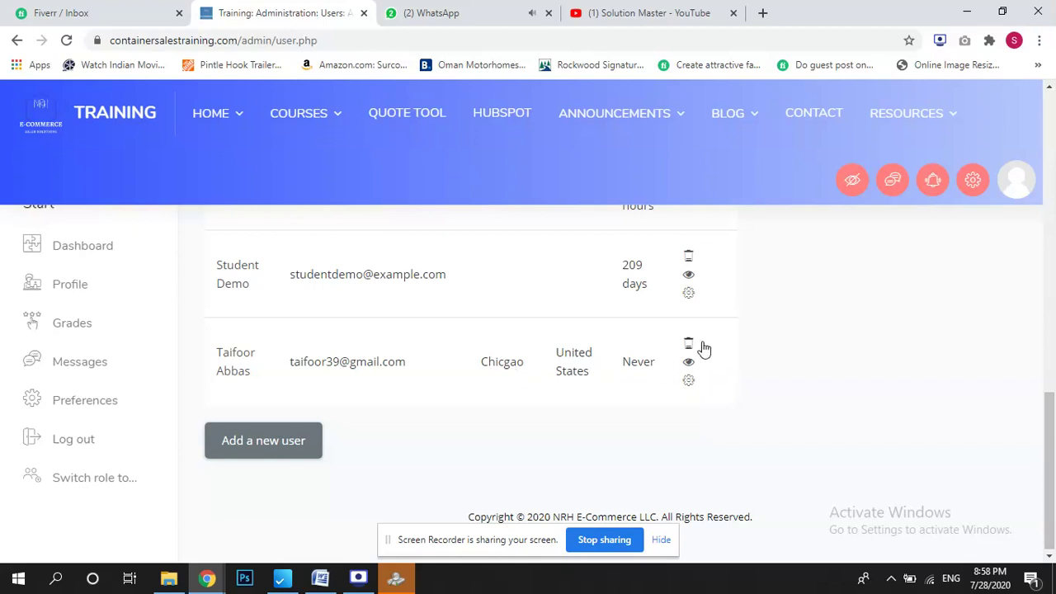
{"action": "left_click_drag", "start_coordinate": [1054, 470], "coordinate": [1054, 152]}
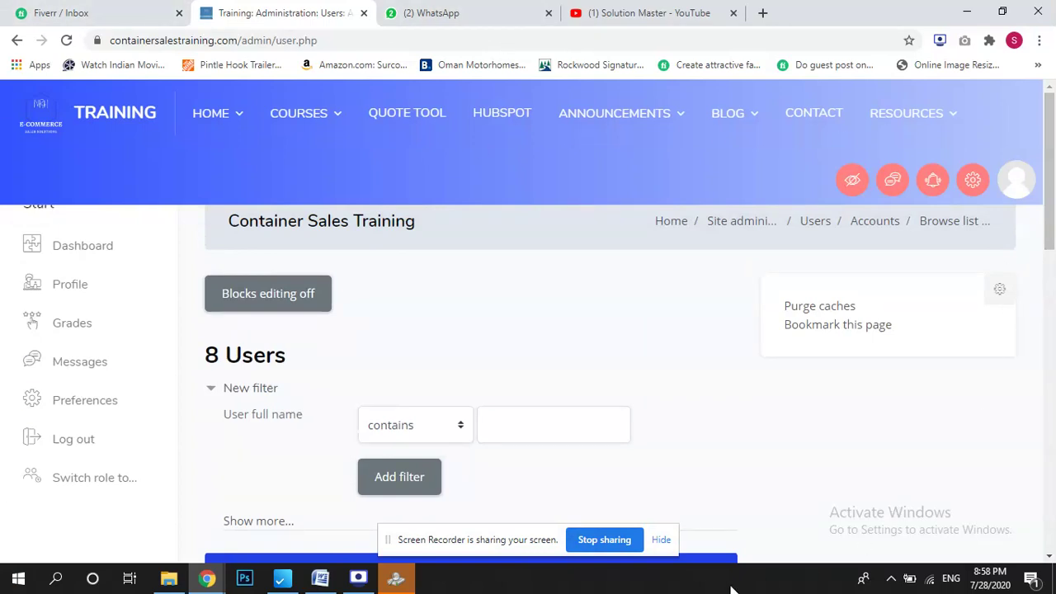
Highlight topic 4 on creating and enrolling users in Word, then return to the Moodle user list.
{"action": "left_click", "coordinate": [320, 577]}
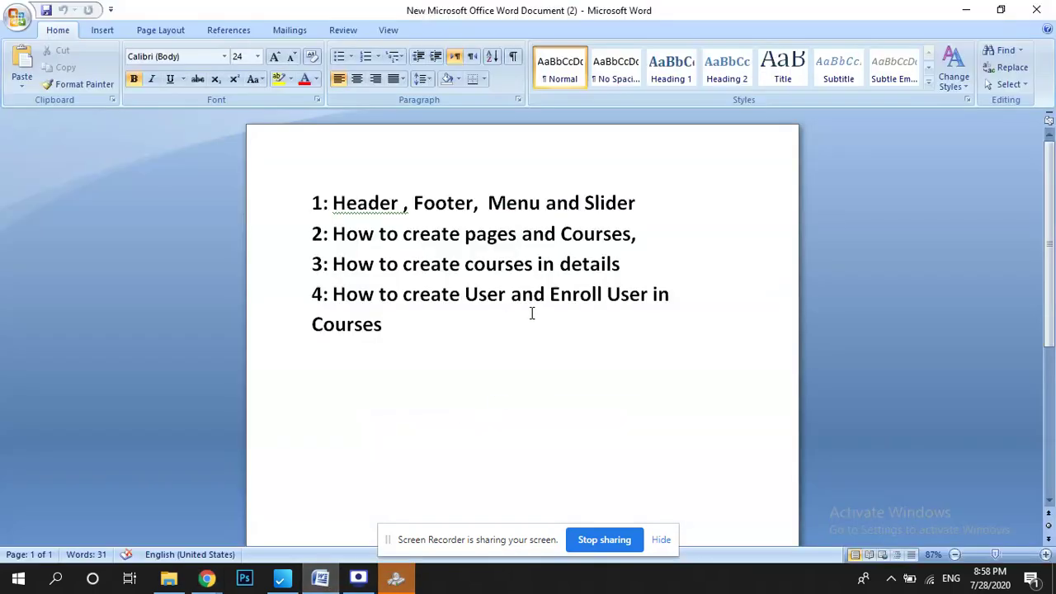
{"action": "left_click_drag", "start_coordinate": [345, 299], "coordinate": [619, 334]}
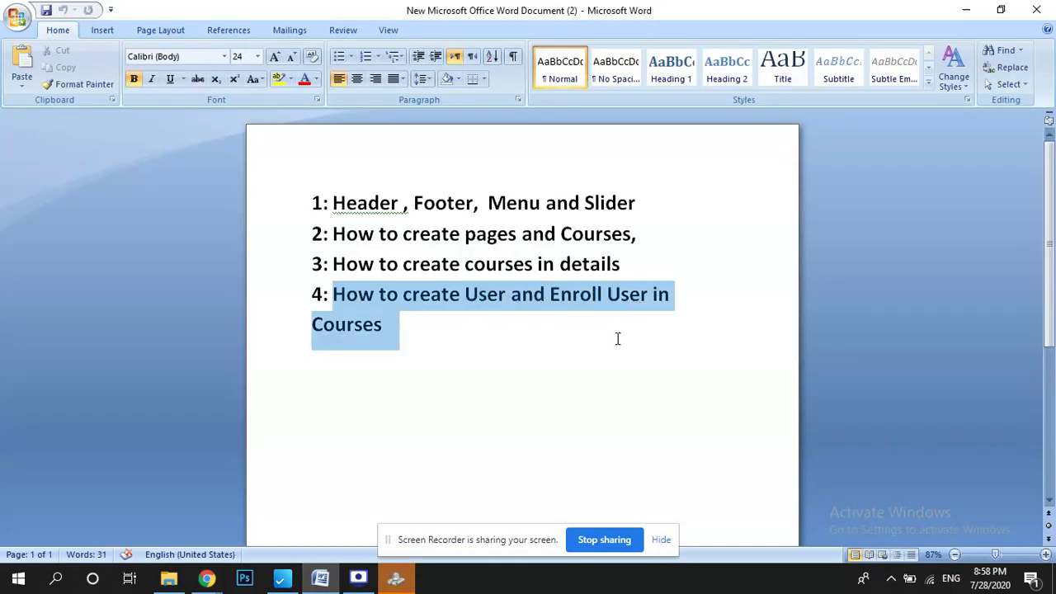
{"action": "left_click", "coordinate": [206, 578]}
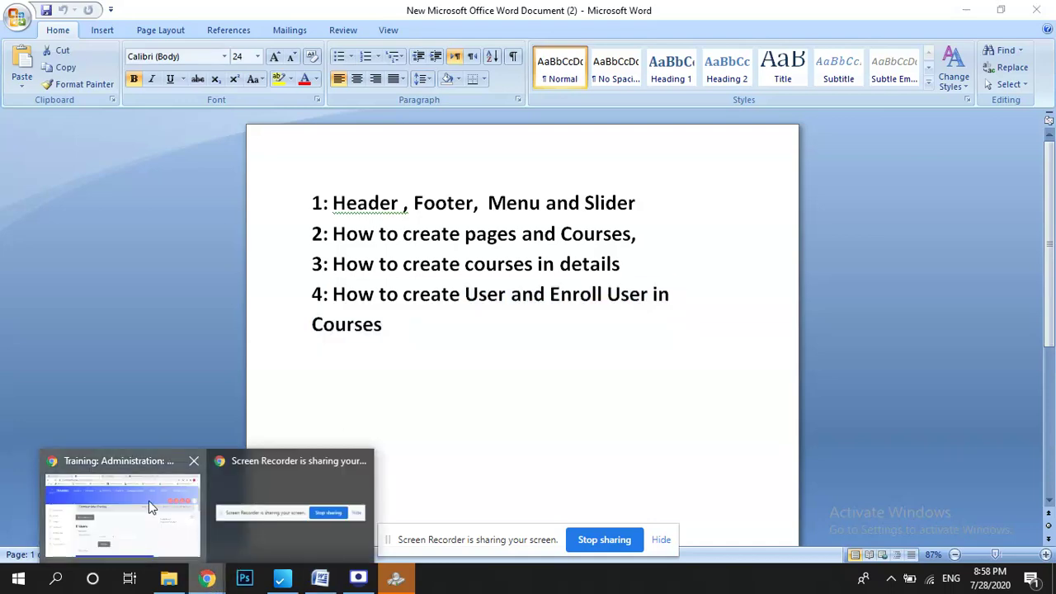
{"action": "left_click", "coordinate": [150, 506]}
{"action": "mouse_move", "coordinate": [1054, 213]}
{"action": "left_mouse_down"}
{"action": "mouse_move", "coordinate": [1054, 261]}
{"action": "mouse_move", "coordinate": [1054, 213]}
{"action": "left_mouse_up"}
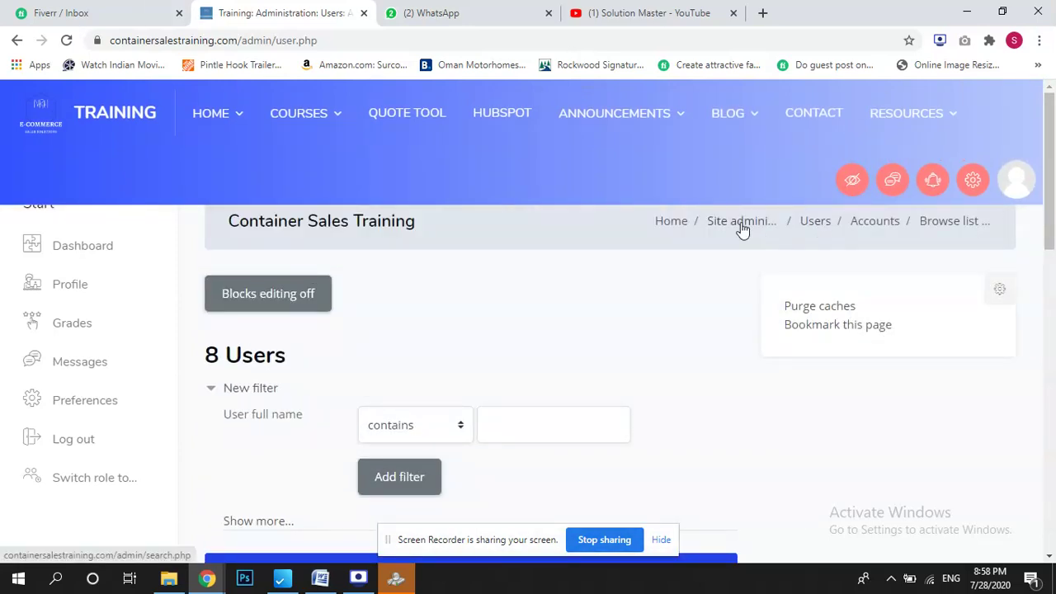
Go from Home through All About Containers into The Containers We Sell course.
{"action": "left_click", "coordinate": [671, 223]}
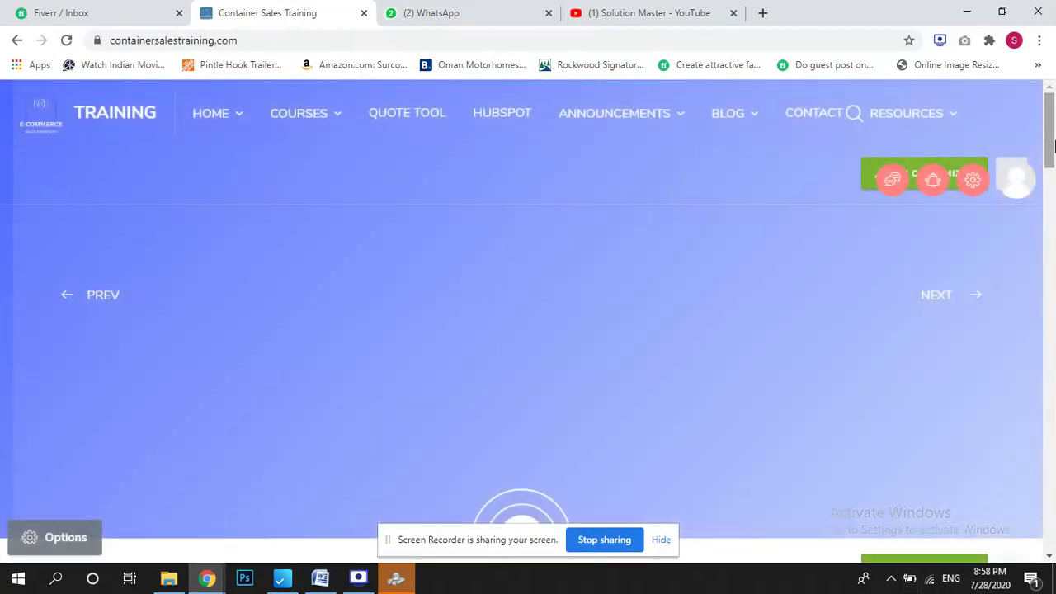
{"action": "left_click_drag", "start_coordinate": [1054, 145], "coordinate": [1054, 225]}
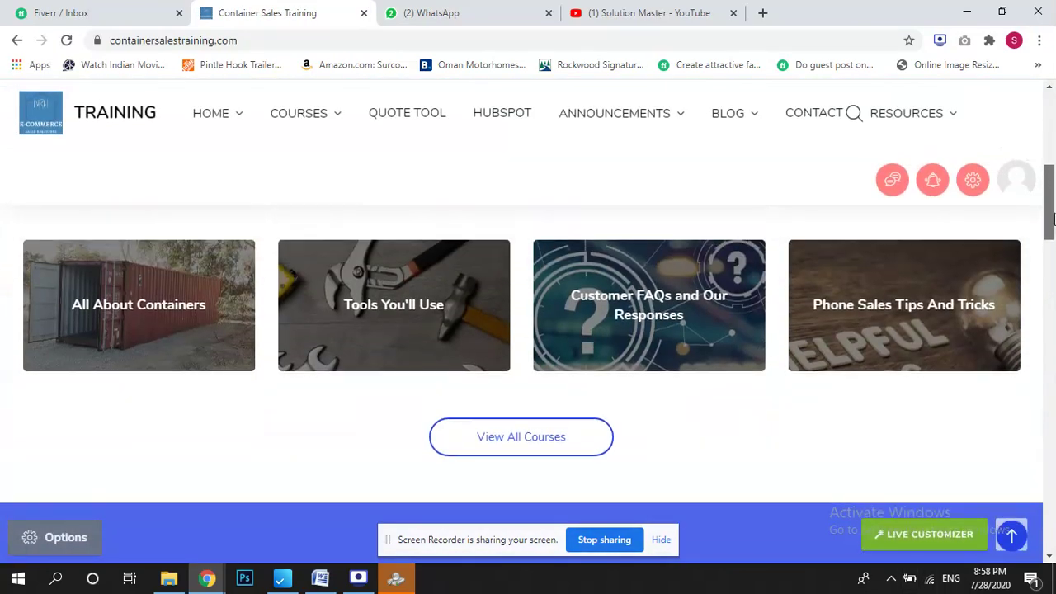
{"action": "left_click", "coordinate": [167, 307]}
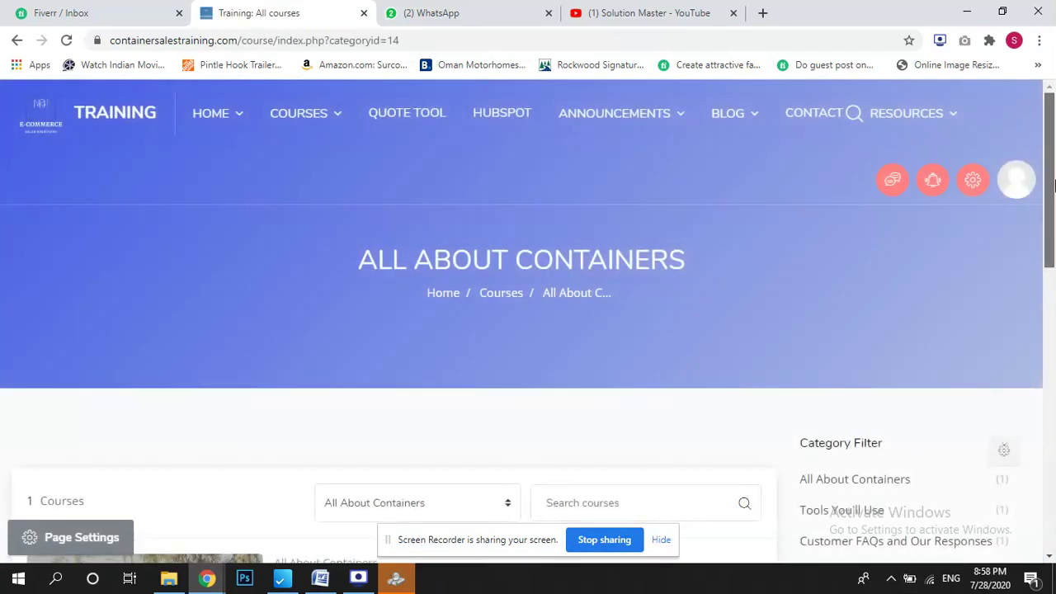
{"action": "scroll", "coordinate": [1054, 263], "scroll_direction": "down", "scroll_amount": 3}
{"action": "scroll", "coordinate": [1054, 272], "scroll_direction": "down", "scroll_amount": 1}
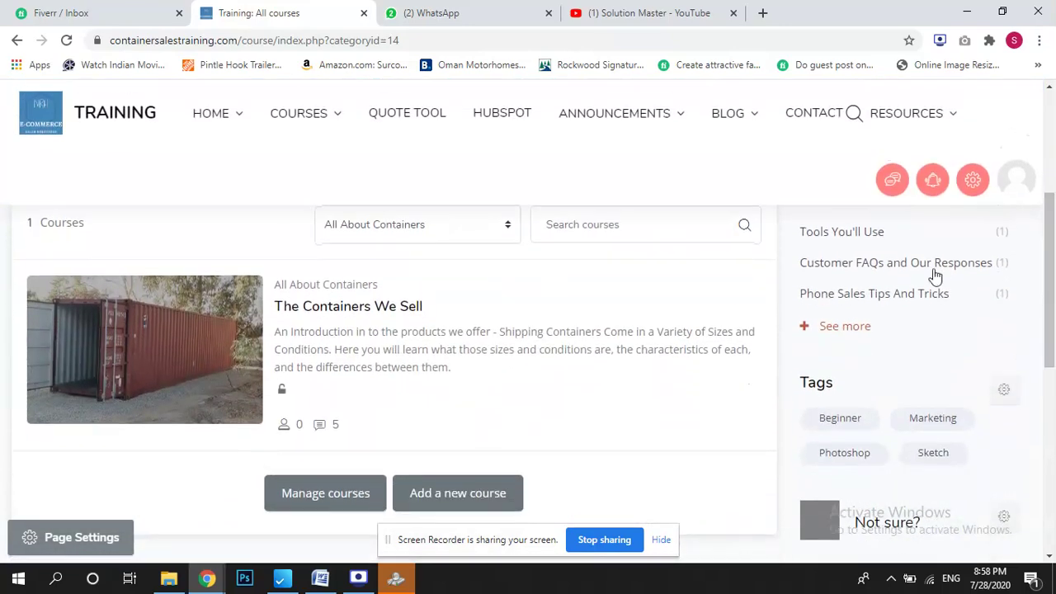
{"action": "left_click", "coordinate": [367, 317]}
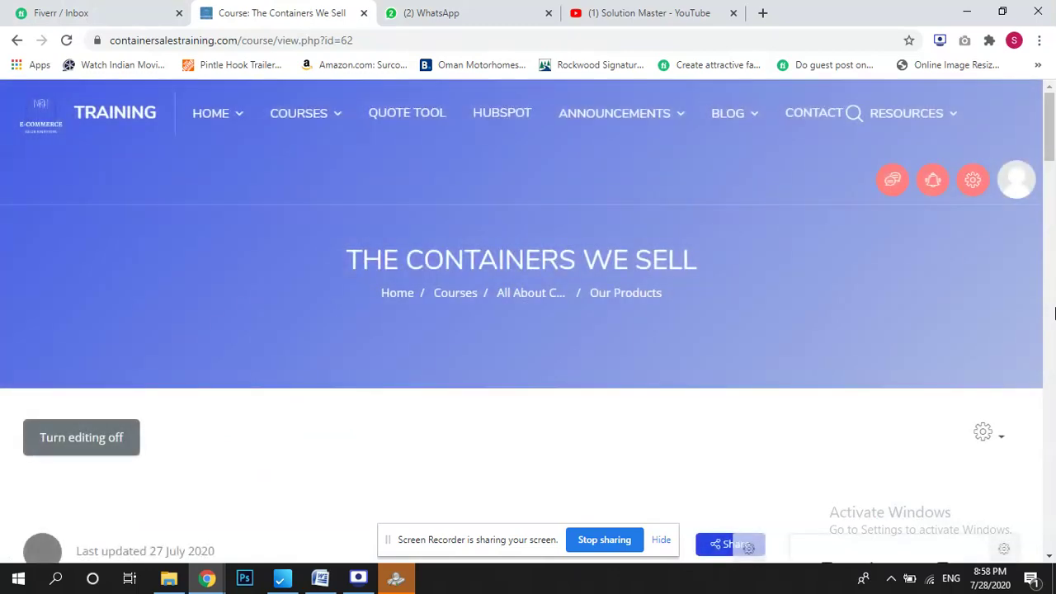
Open Configure for the Course Enrolment block showing the Enrolment Error.
{"action": "scroll", "coordinate": [1055, 214], "scroll_direction": "down", "scroll_amount": 4}
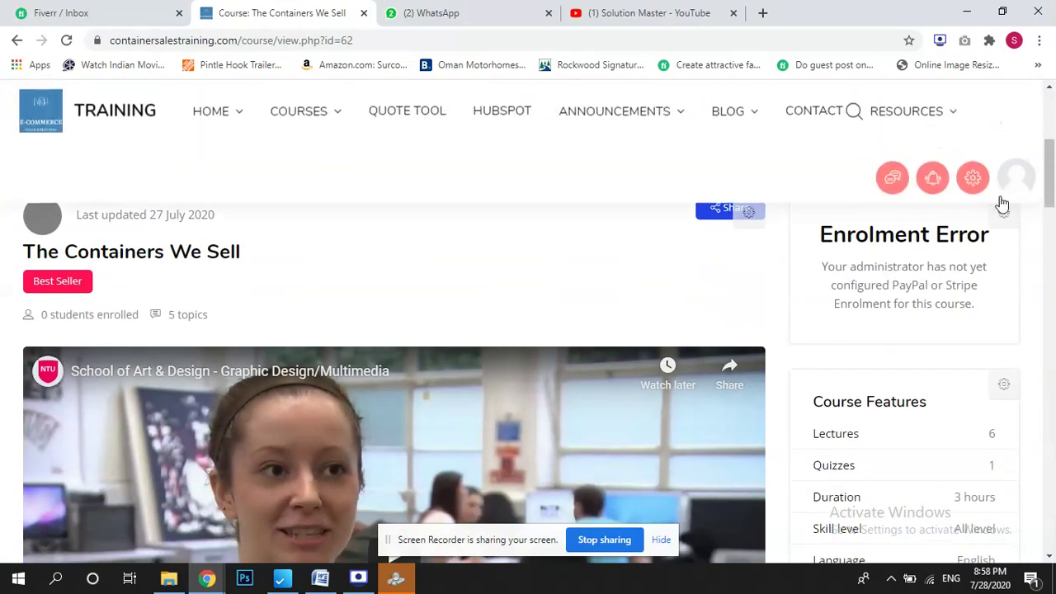
{"action": "left_click_drag", "start_coordinate": [836, 236], "coordinate": [979, 241]}
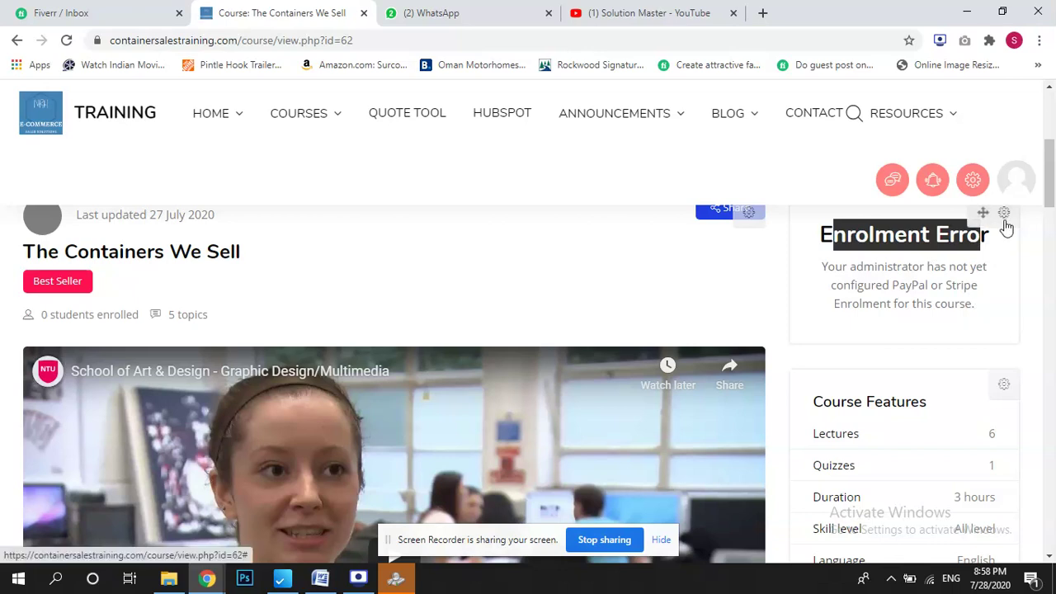
{"action": "left_click", "coordinate": [1004, 216]}
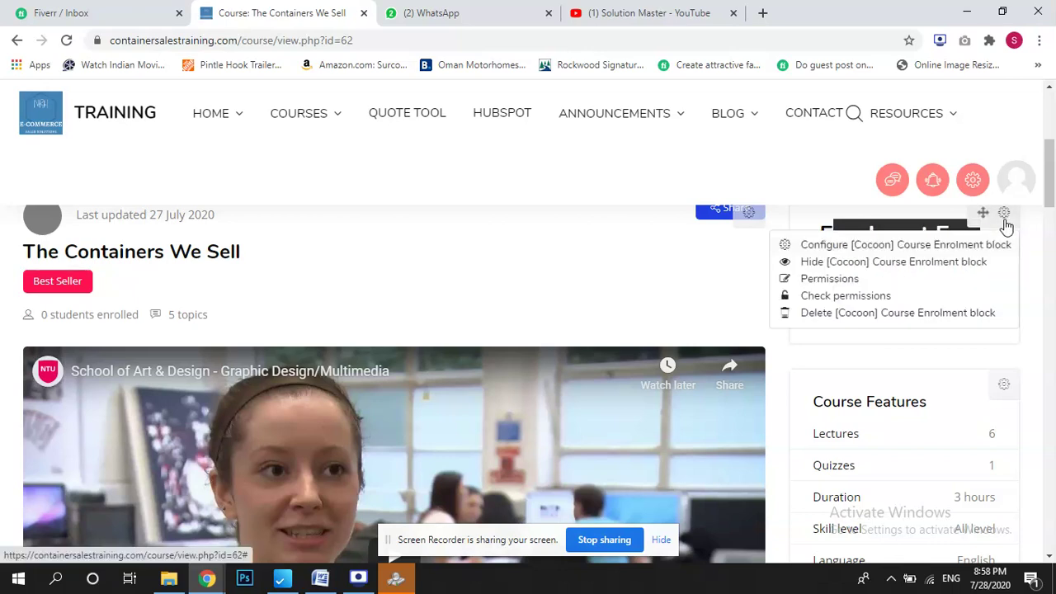
{"action": "left_click", "coordinate": [928, 248]}
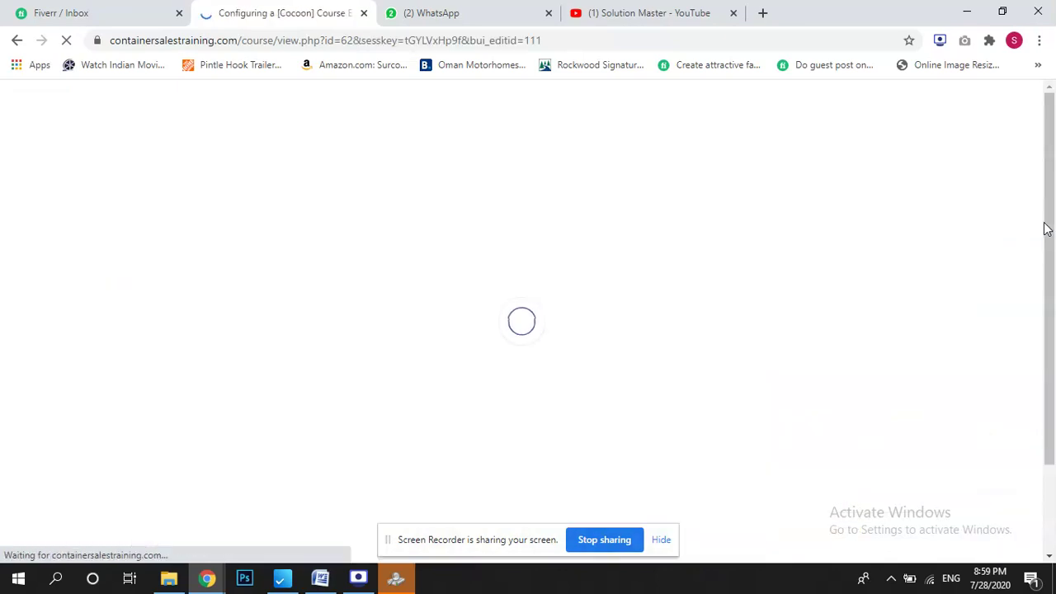
Set the Cocoon Course Enrolment block's Number of items to 1 and save the block settings.
{"action": "scroll", "coordinate": [784, 239], "scroll_direction": "down", "scroll_amount": 1}
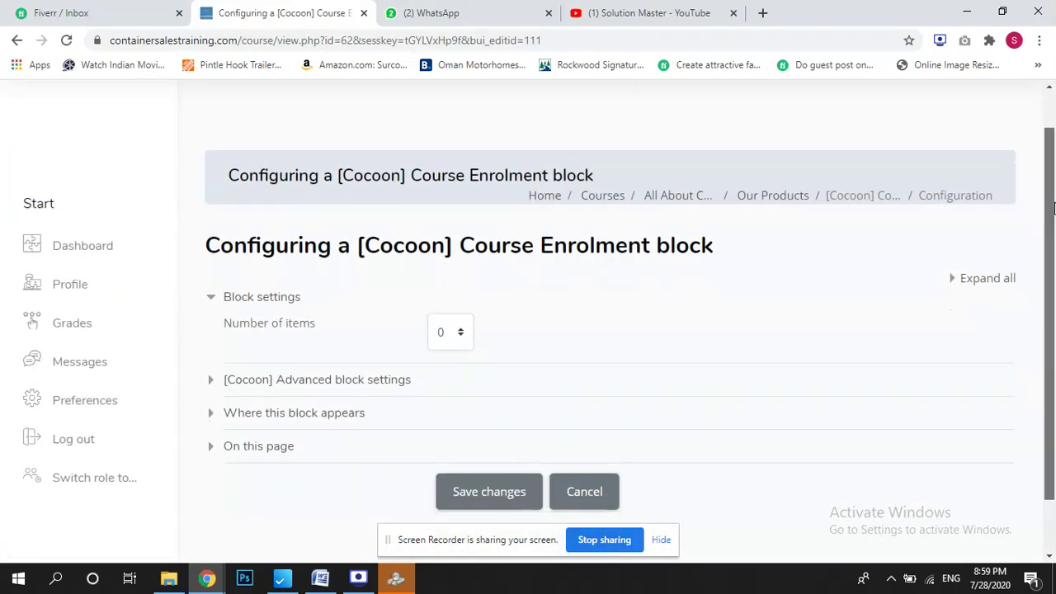
{"action": "left_click", "coordinate": [460, 334]}
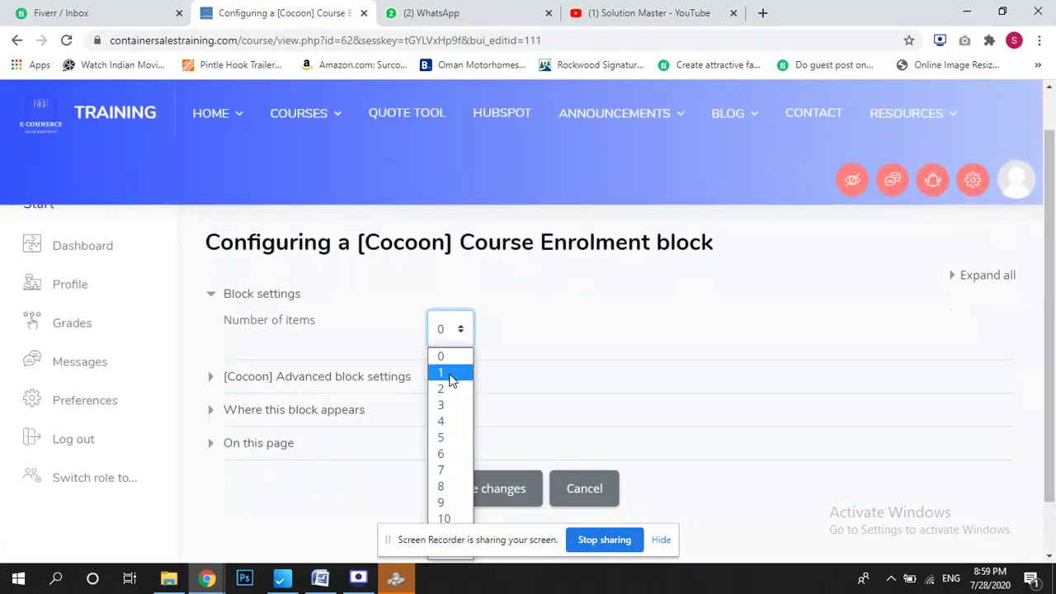
{"action": "left_click", "coordinate": [453, 374]}
{"action": "left_click", "coordinate": [318, 410]}
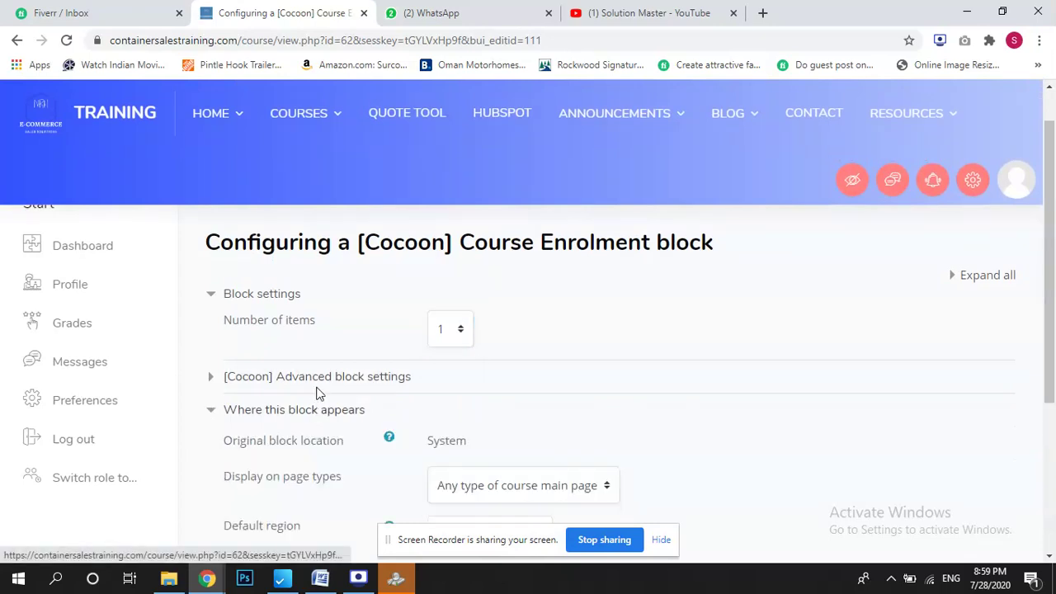
{"action": "left_click", "coordinate": [318, 378]}
{"action": "scroll", "coordinate": [1007, 428], "scroll_direction": "down", "scroll_amount": 5}
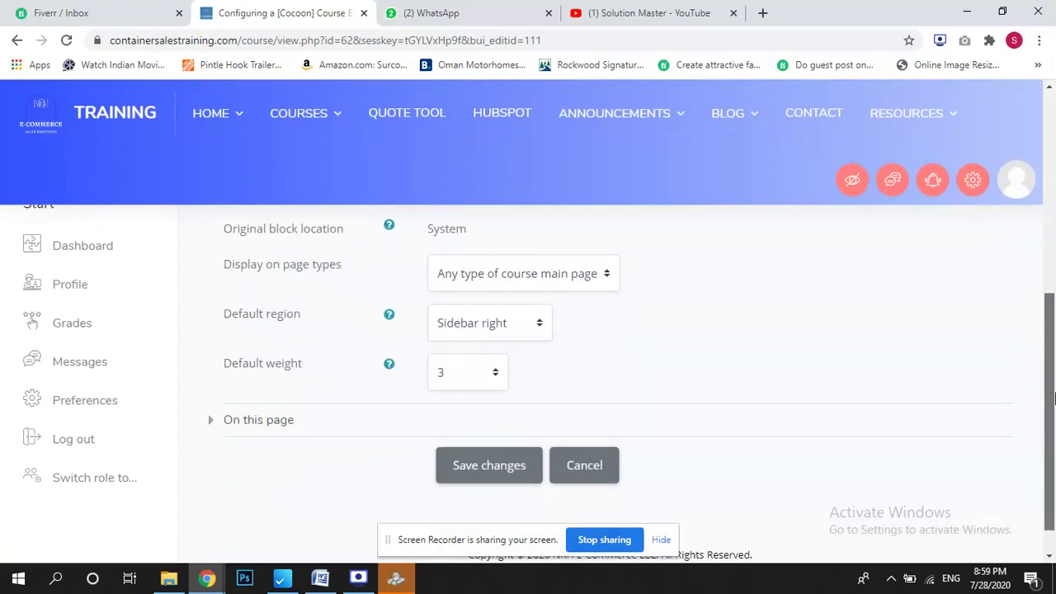
{"action": "left_click", "coordinate": [500, 424]}
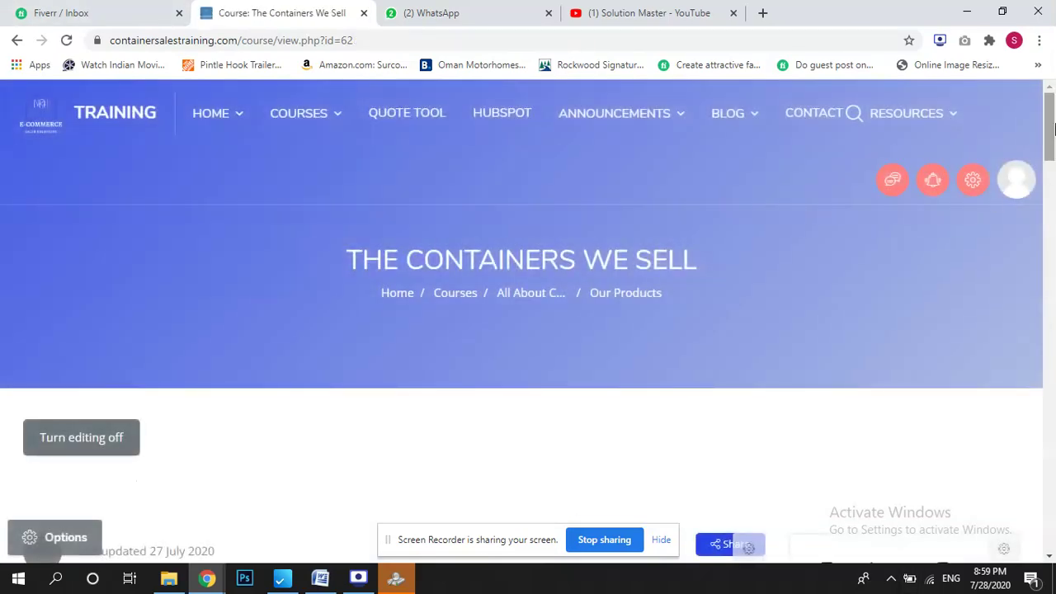
{"action": "left_click_drag", "start_coordinate": [1050, 134], "coordinate": [1050, 323]}
{"action": "left_click", "coordinate": [45, 539]}
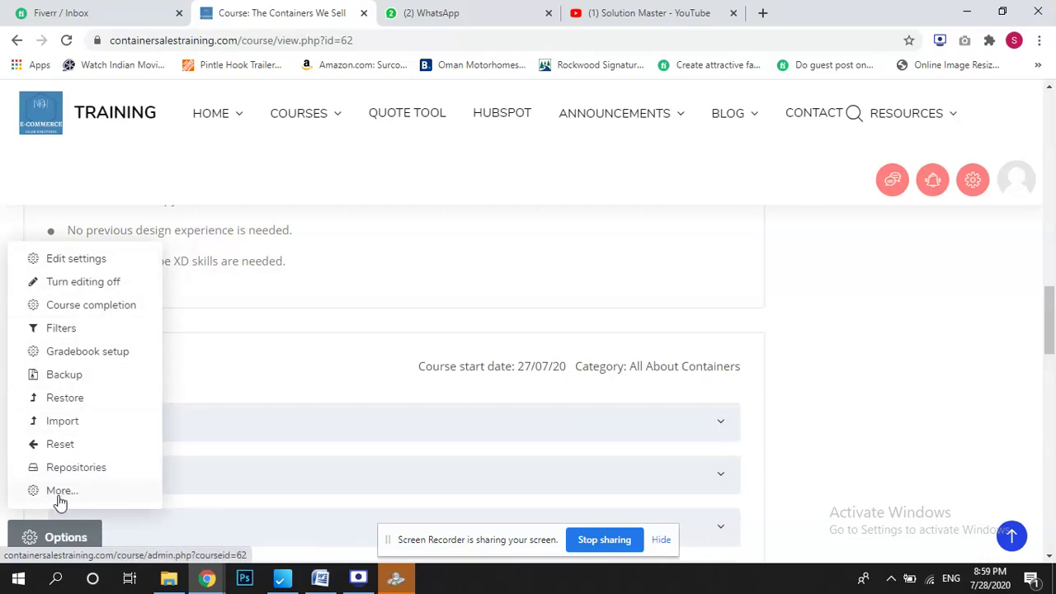
Reach the Enrolled users list from the Users section of Course administration.
{"action": "left_click", "coordinate": [62, 498]}
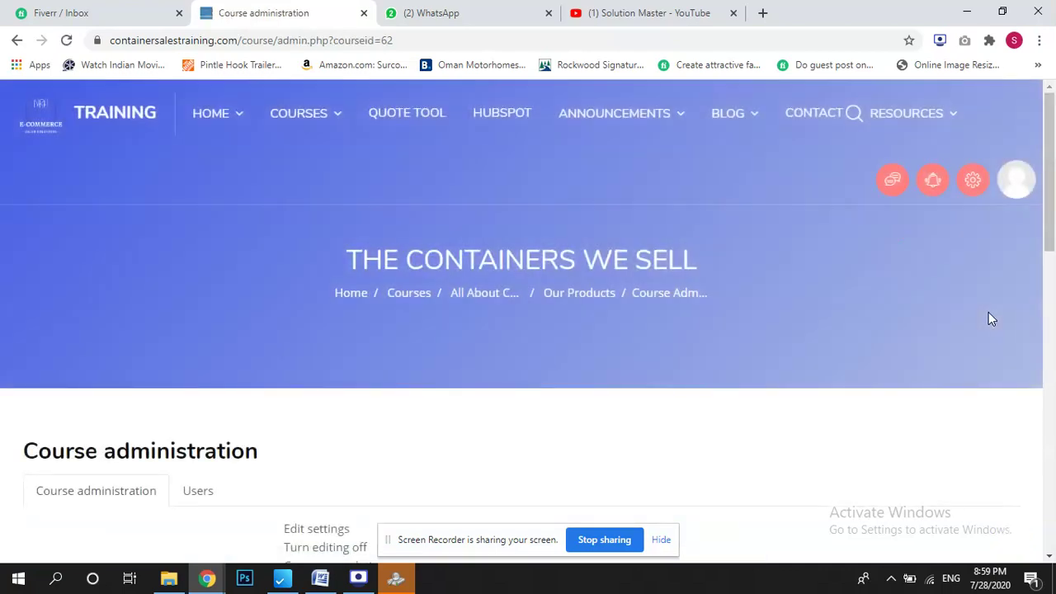
{"action": "scroll", "coordinate": [1054, 157], "scroll_direction": "down", "scroll_amount": 3}
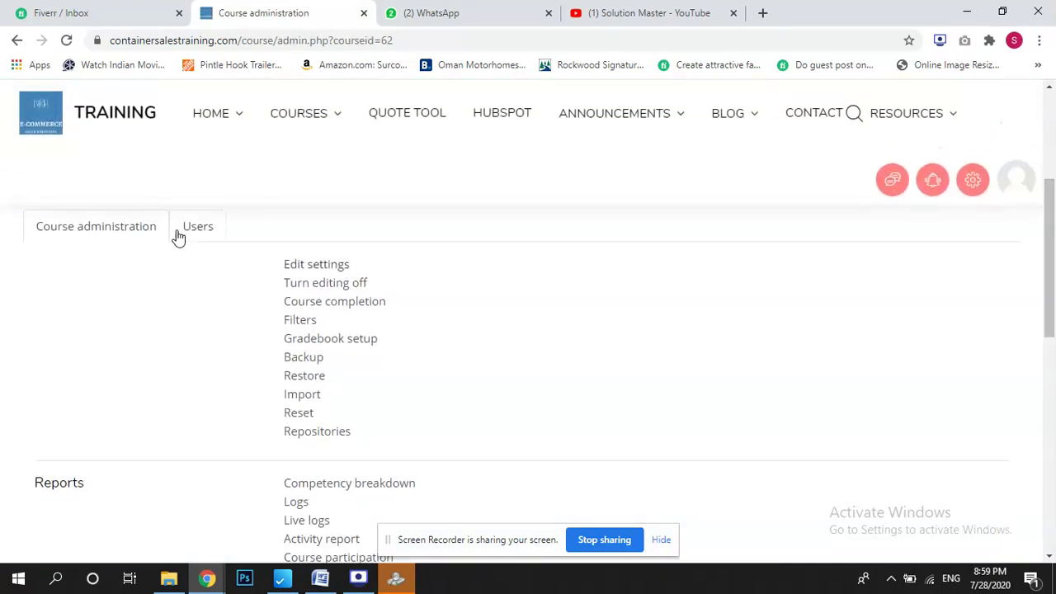
{"action": "left_click", "coordinate": [198, 227]}
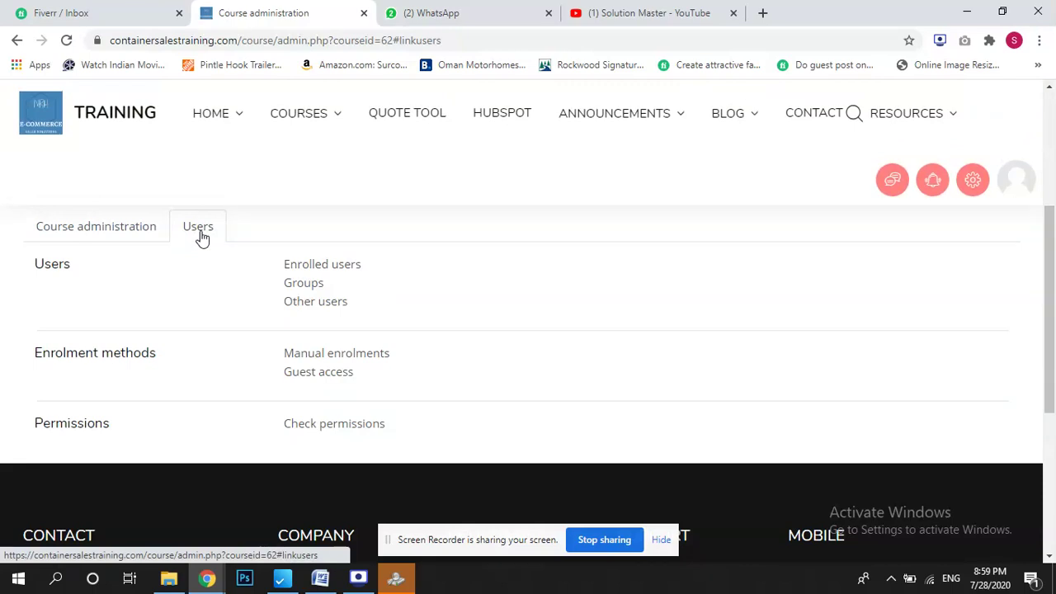
{"action": "left_click", "coordinate": [326, 270]}
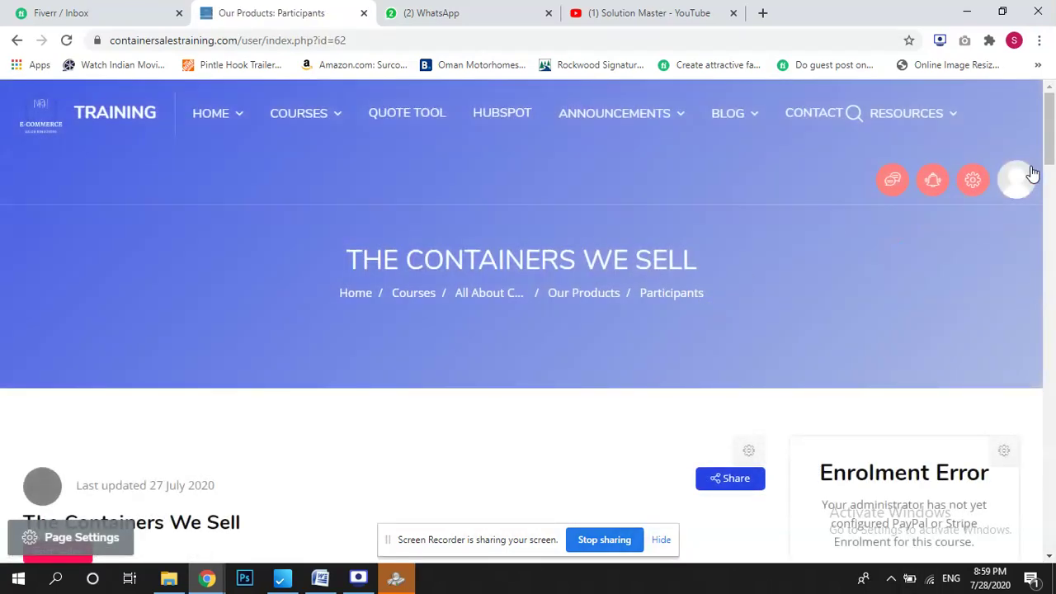
Enrol the searched test user in the course with the Student role.
{"action": "left_click_drag", "start_coordinate": [1050, 140], "coordinate": [1053, 337]}
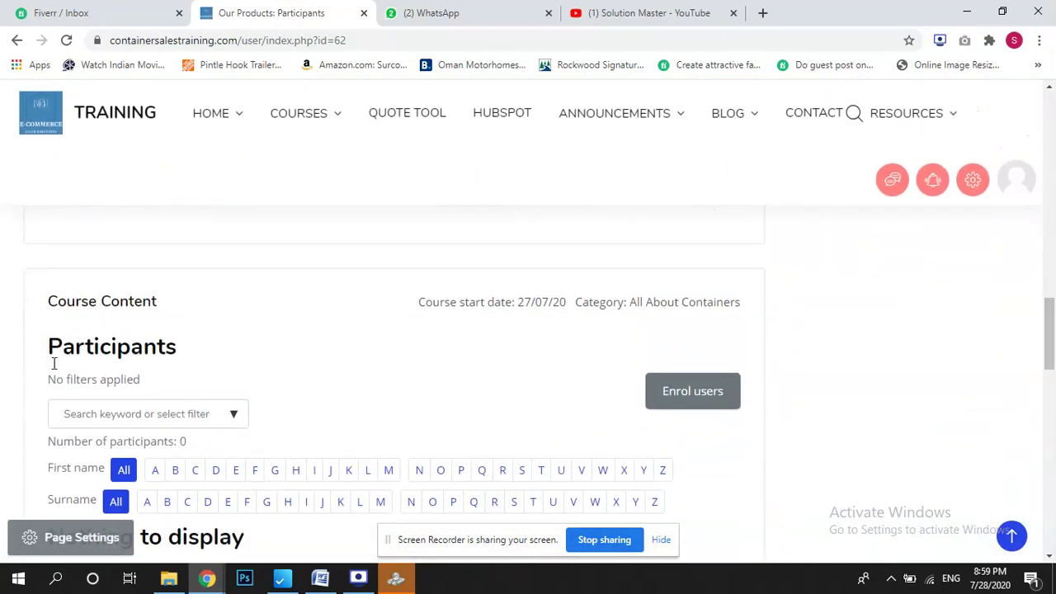
{"action": "left_click", "coordinate": [693, 393]}
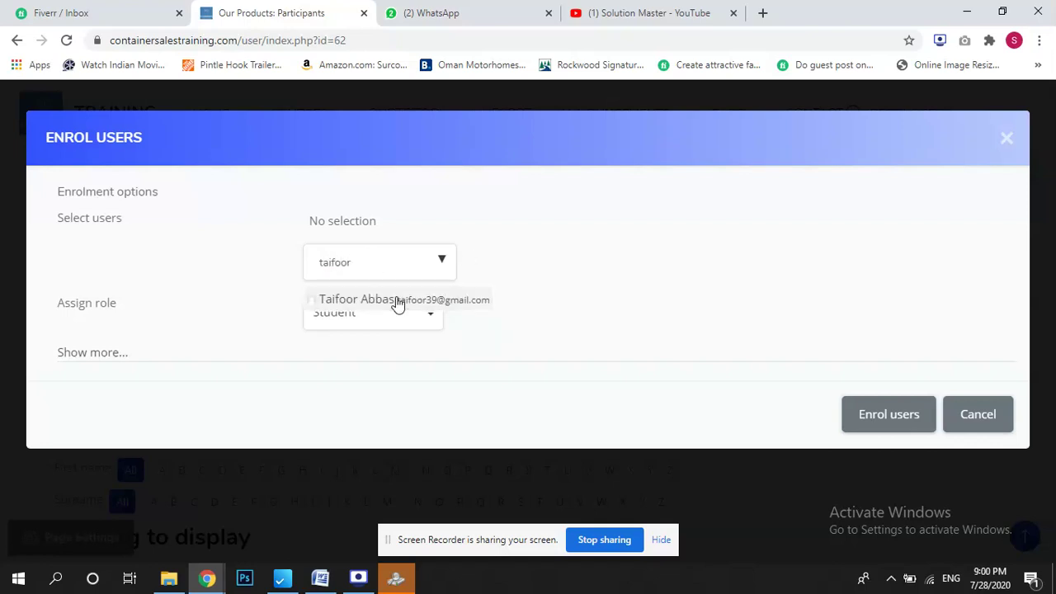
{"action": "left_click", "coordinate": [398, 304]}
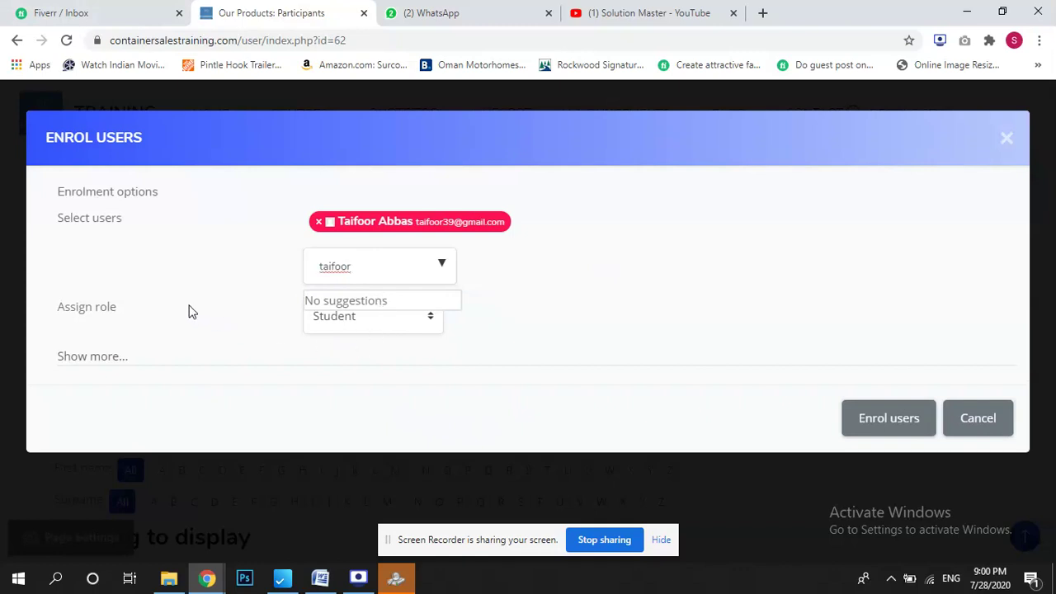
{"action": "left_click", "coordinate": [365, 324]}
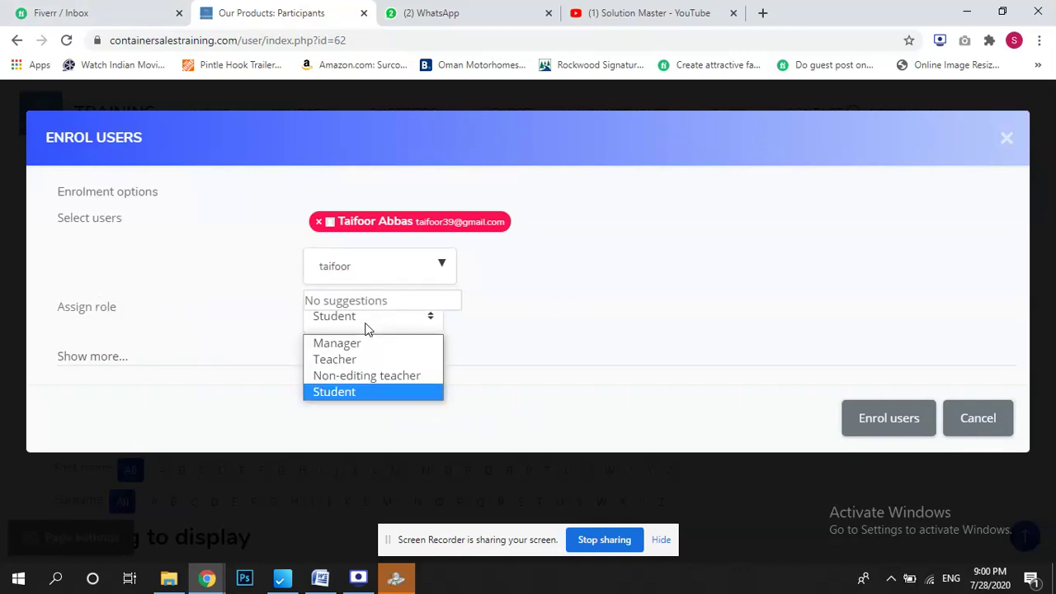
{"action": "left_click", "coordinate": [369, 391]}
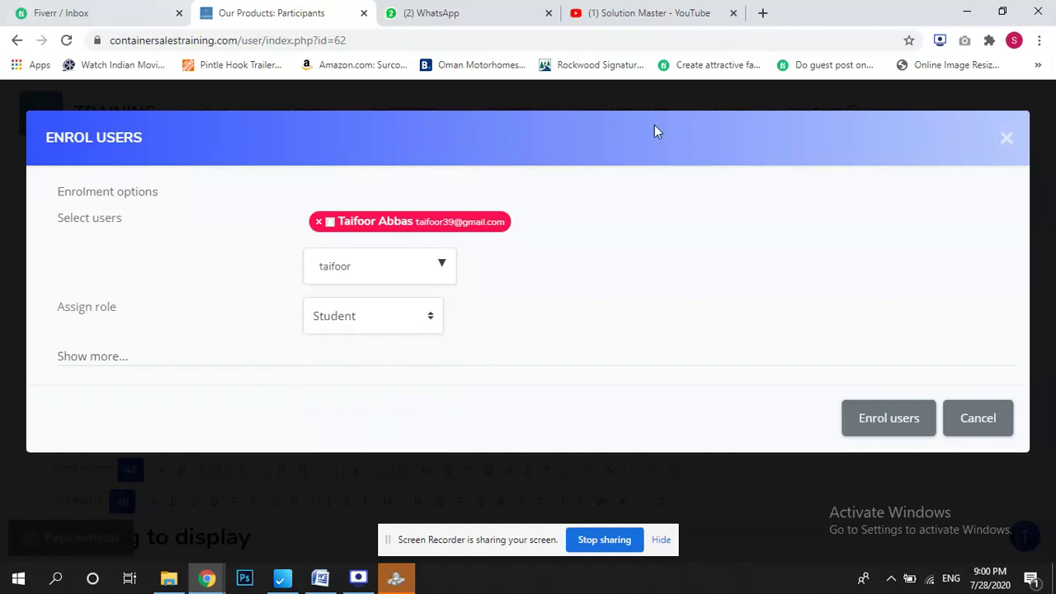
{"action": "left_click", "coordinate": [888, 421]}
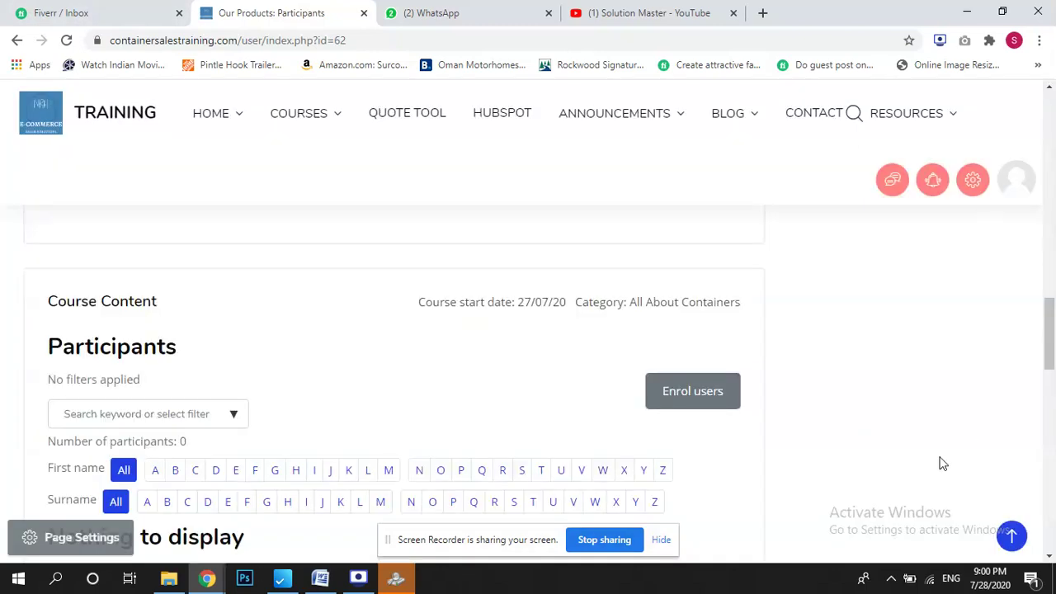
{"action": "left_click_drag", "start_coordinate": [1050, 359], "coordinate": [1050, 425]}
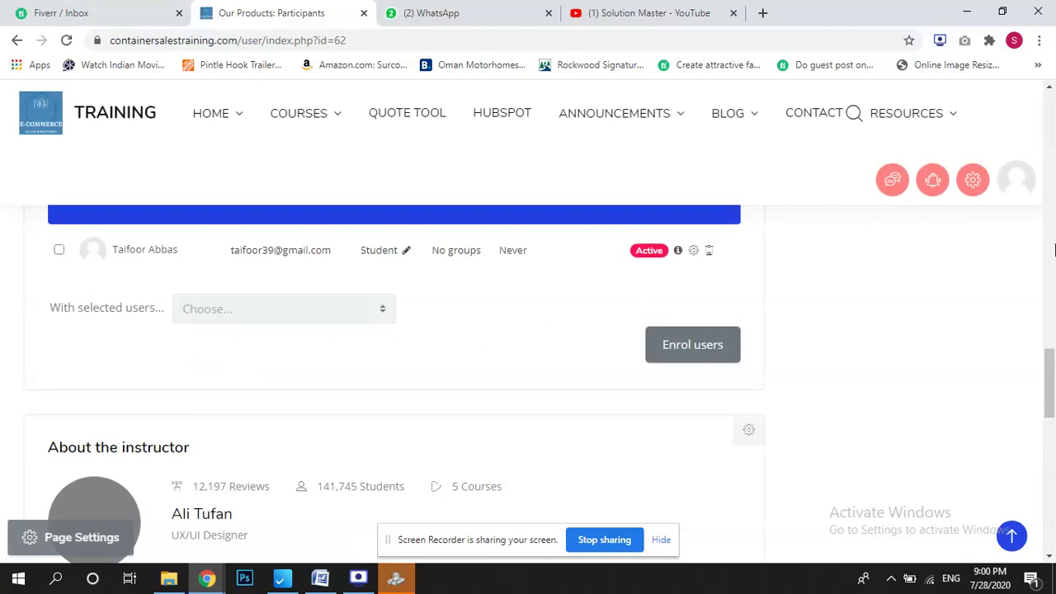
Return to the Moodle site home page through the navigation drawer.
{"action": "left_click_drag", "start_coordinate": [1050, 384], "coordinate": [1052, 169]}
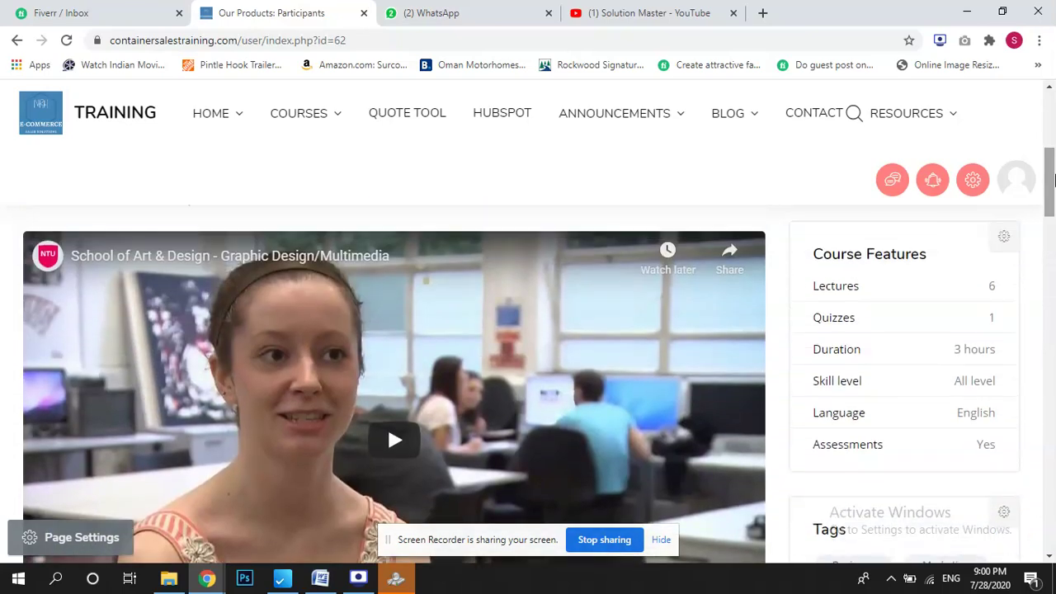
{"action": "left_click", "coordinate": [977, 182]}
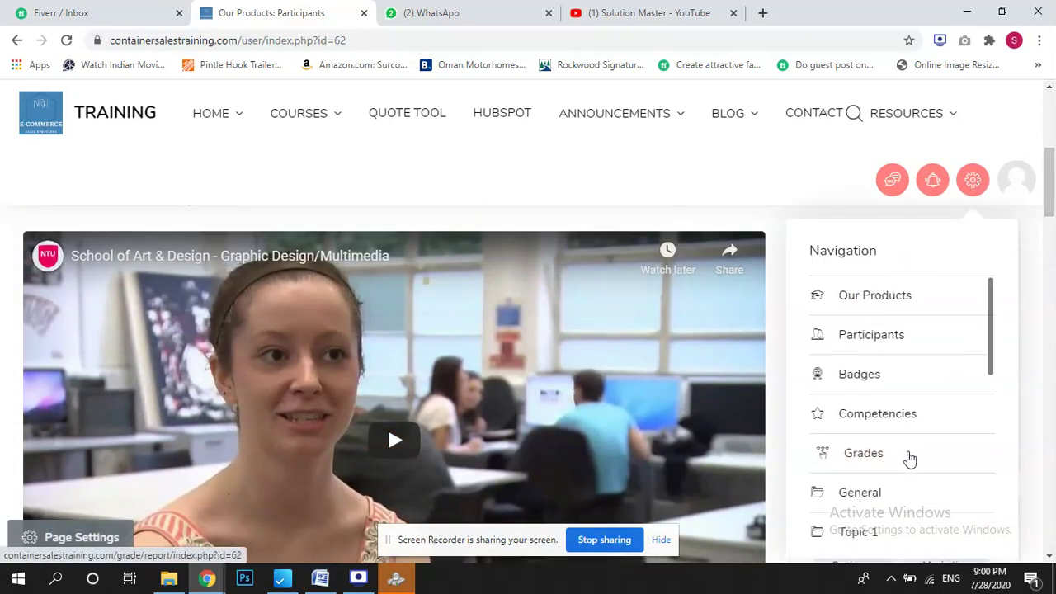
{"action": "left_click_drag", "start_coordinate": [991, 365], "coordinate": [1010, 536]}
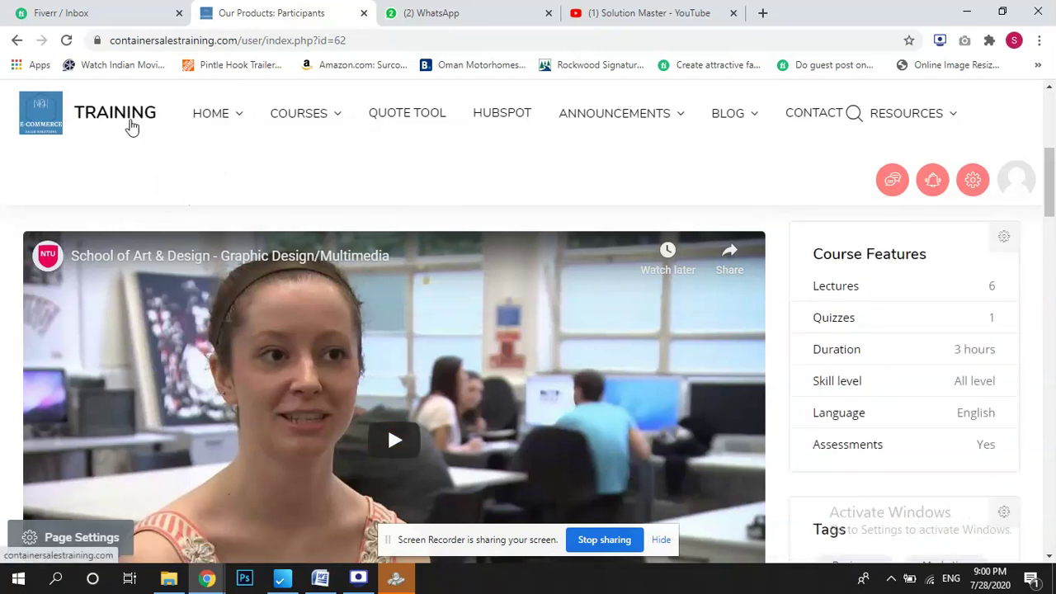
{"action": "mouse_move", "coordinate": [219, 123]}
{"action": "left_click", "coordinate": [243, 183]}
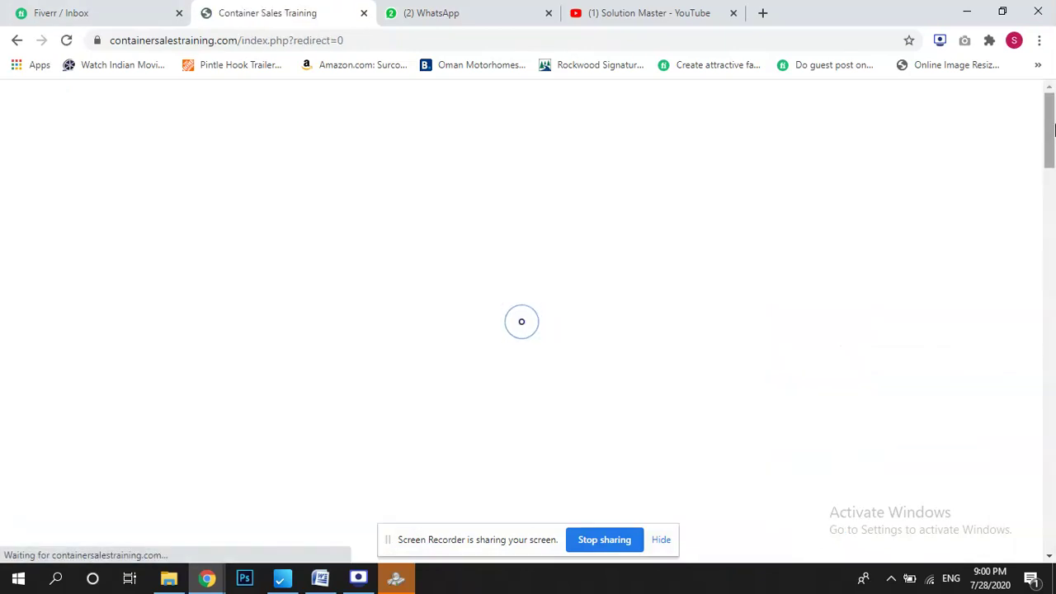
Open The Containers We Sell course from the All About Containers category.
{"action": "scroll", "coordinate": [1051, 175], "scroll_direction": "down", "scroll_amount": 5}
{"action": "scroll", "coordinate": [1051, 175], "scroll_direction": "down", "scroll_amount": 5}
{"action": "scroll", "coordinate": [210, 299], "scroll_direction": "up", "scroll_amount": 3}
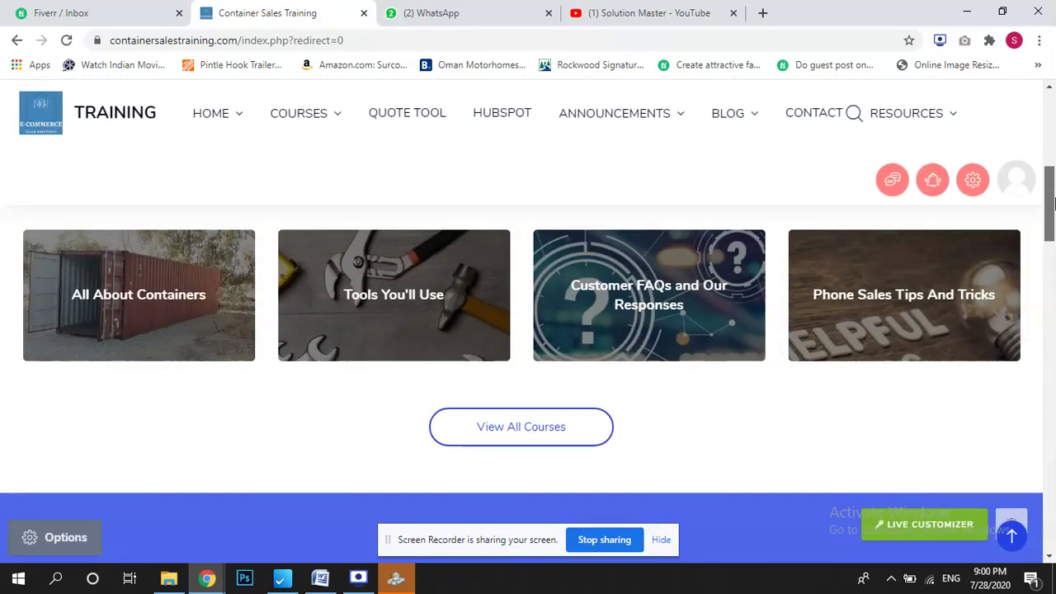
{"action": "left_click", "coordinate": [158, 299]}
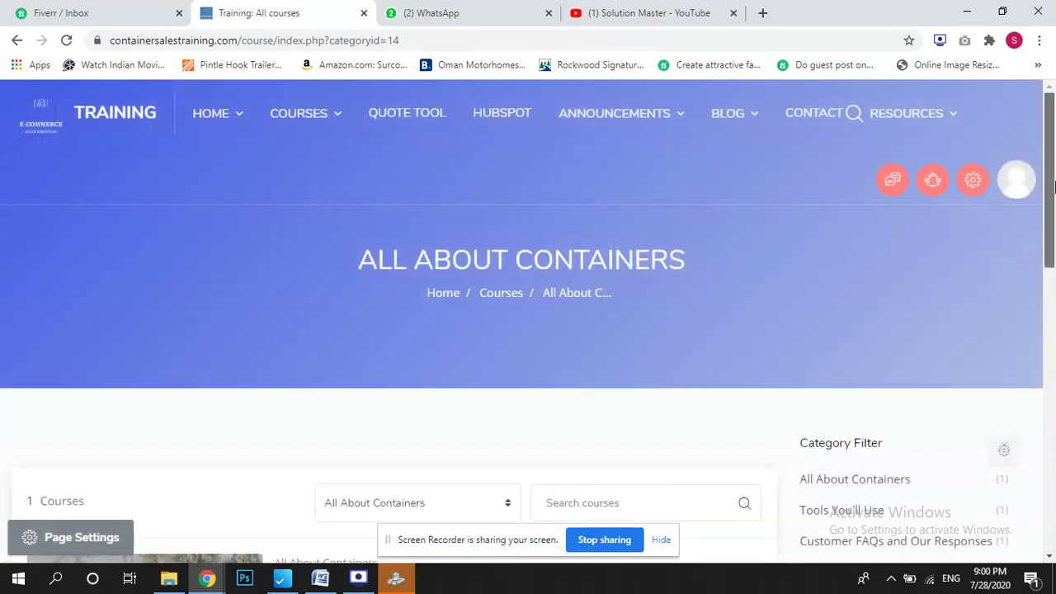
{"action": "scroll", "coordinate": [360, 322], "scroll_direction": "down", "scroll_amount": 4}
{"action": "left_click", "coordinate": [296, 283]}
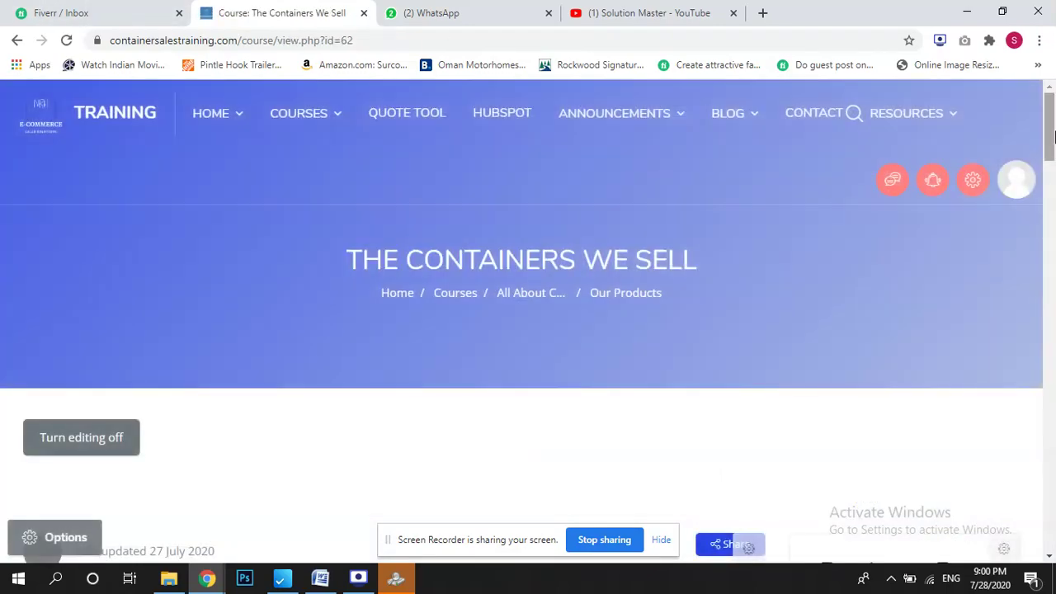
Highlight the course description and Course Content heading, then clear the selection.
{"action": "left_click_drag", "start_coordinate": [1051, 142], "coordinate": [1053, 186]}
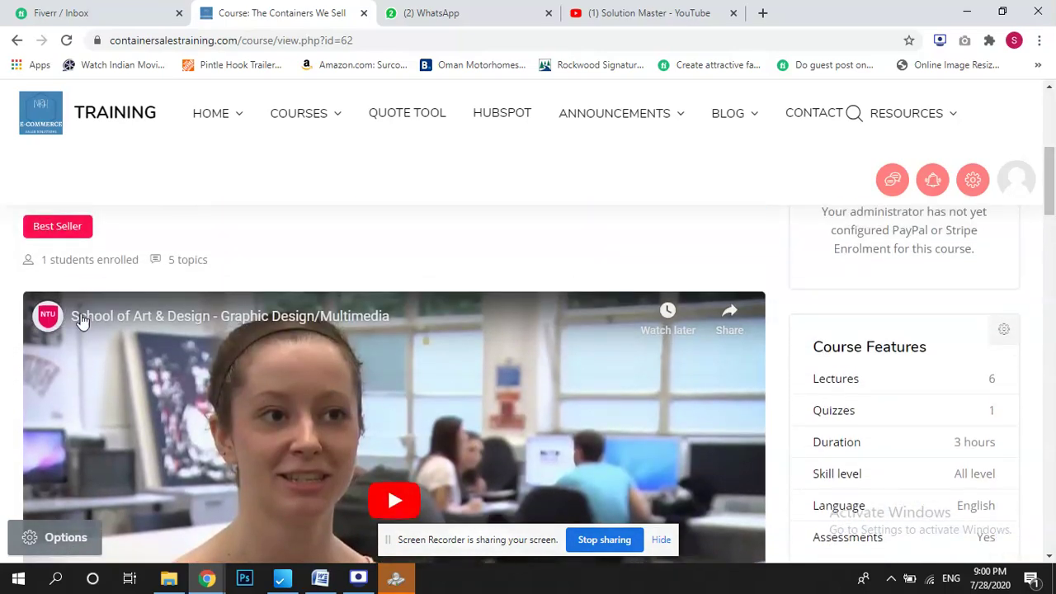
{"action": "left_click_drag", "start_coordinate": [1054, 186], "coordinate": [1053, 252]}
{"action": "left_click_drag", "start_coordinate": [64, 249], "coordinate": [528, 409]}
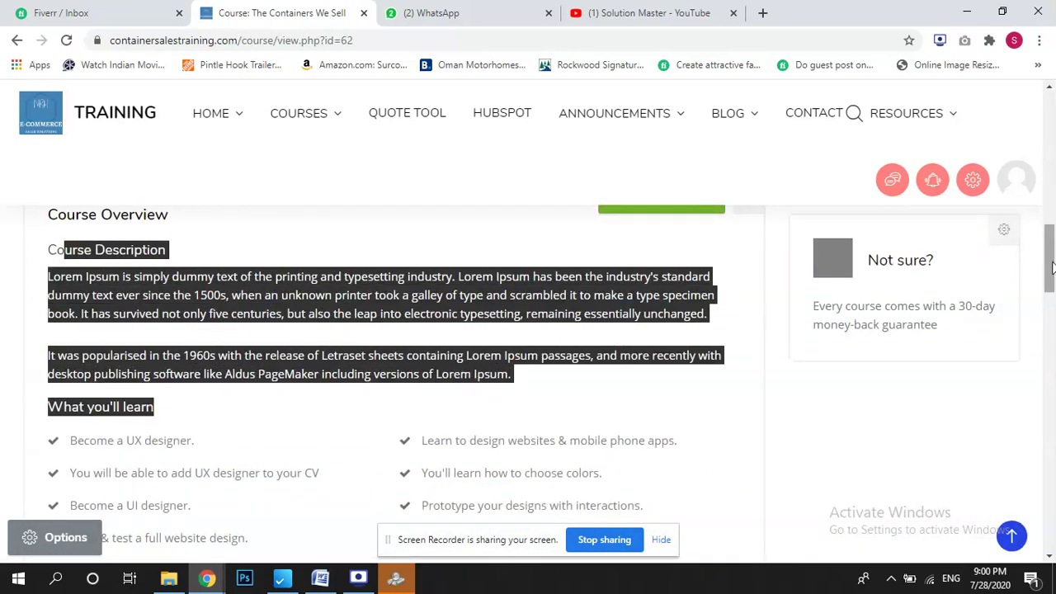
{"action": "scroll", "coordinate": [1031, 317], "scroll_direction": "down", "scroll_amount": 6}
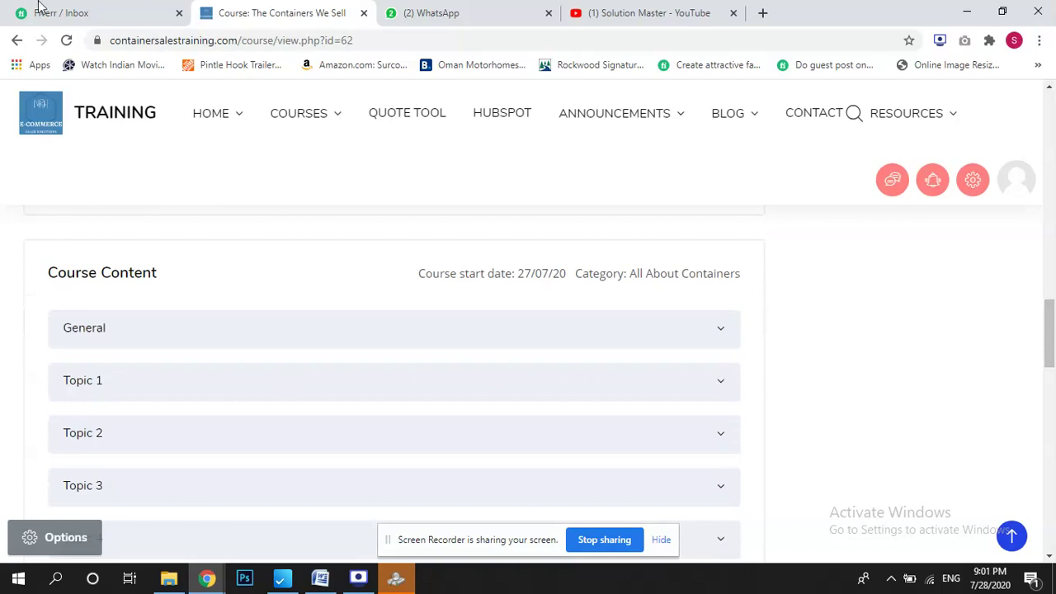
{"action": "left_click_drag", "start_coordinate": [51, 270], "coordinate": [219, 274]}
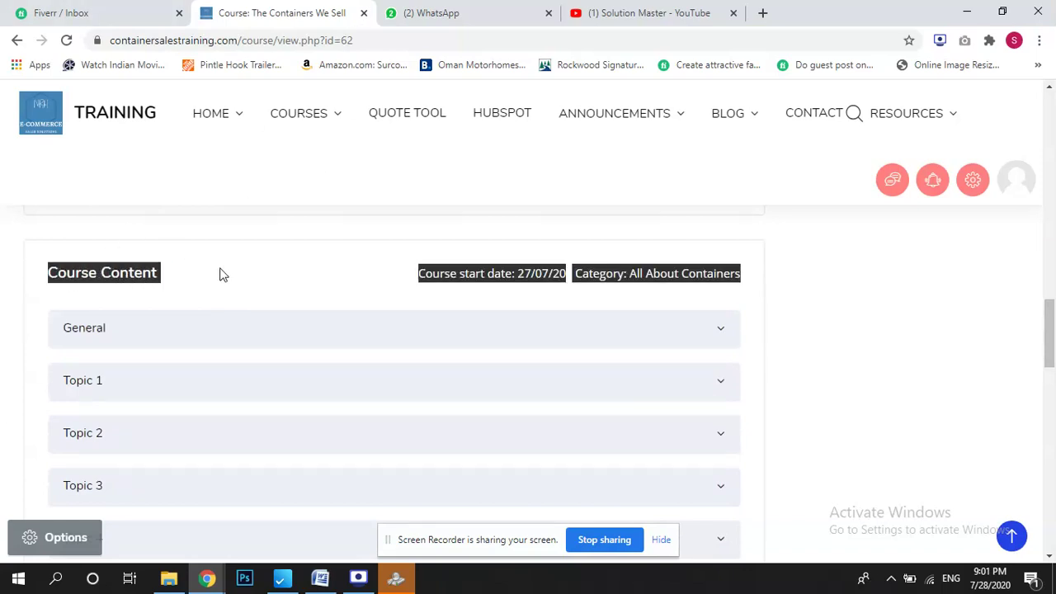
{"action": "left_click", "coordinate": [229, 280]}
Expand Topic 1 to reveal its First Assignment activity.
{"action": "left_click", "coordinate": [623, 337]}
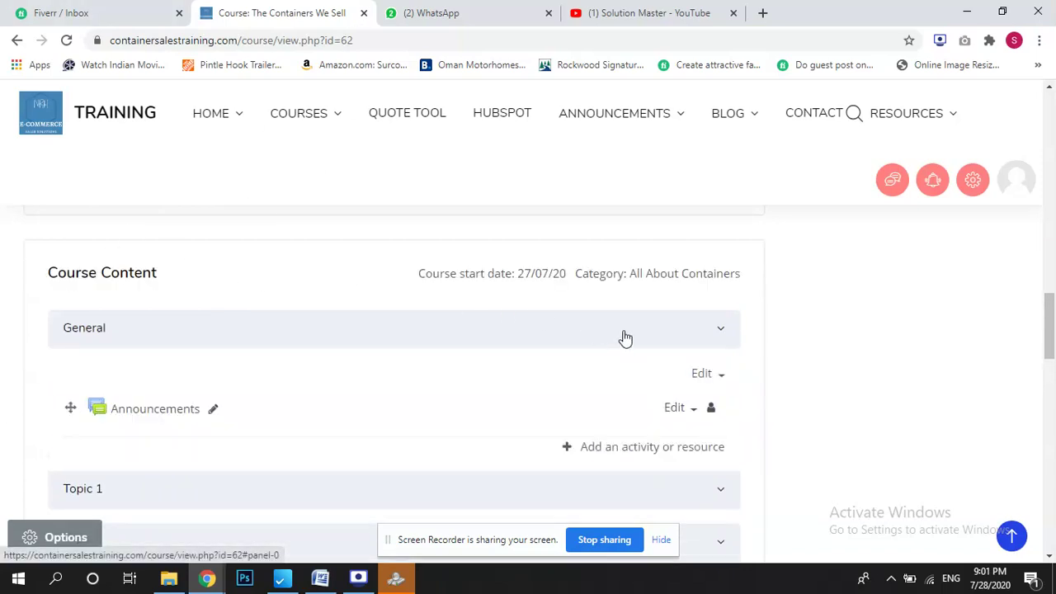
{"action": "left_click", "coordinate": [621, 337]}
{"action": "mouse_move", "coordinate": [1050, 315]}
{"action": "left_mouse_down"}
{"action": "mouse_move", "coordinate": [1049, 373]}
{"action": "mouse_move", "coordinate": [1050, 333]}
{"action": "left_mouse_up"}
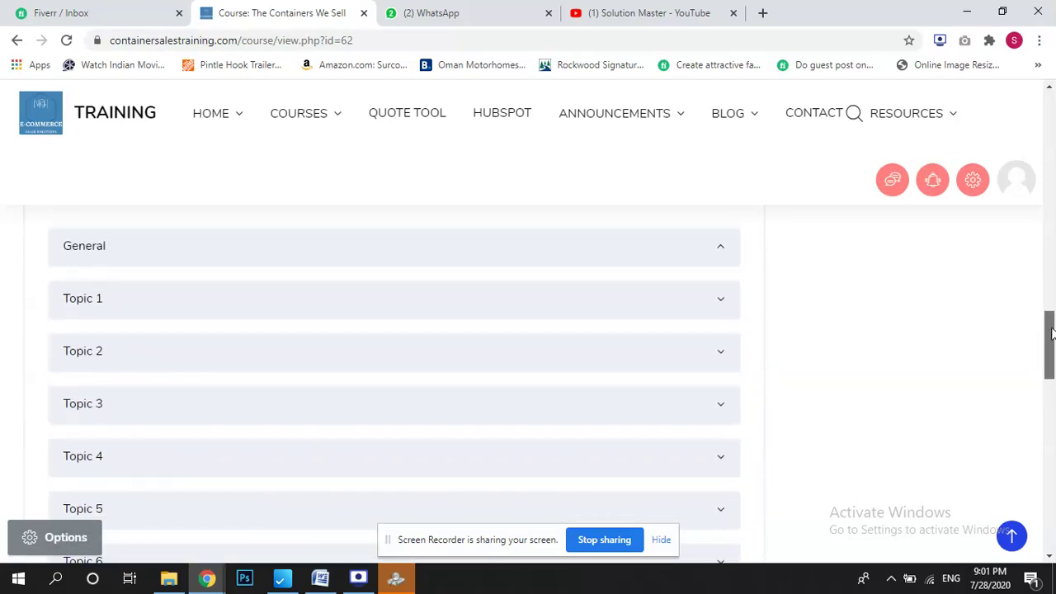
{"action": "left_click", "coordinate": [701, 309]}
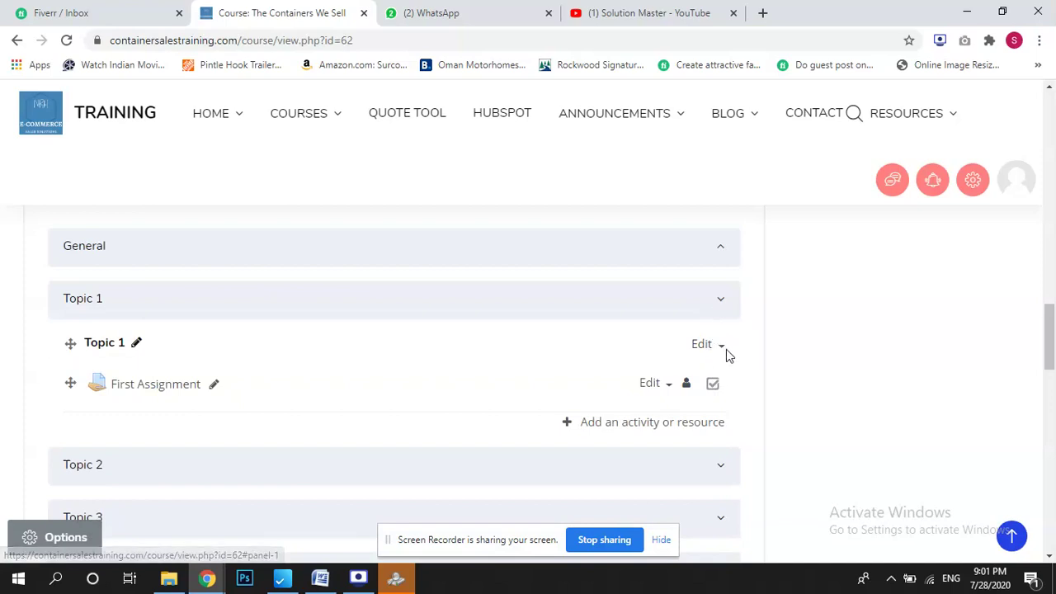
{"action": "left_click", "coordinate": [712, 350]}
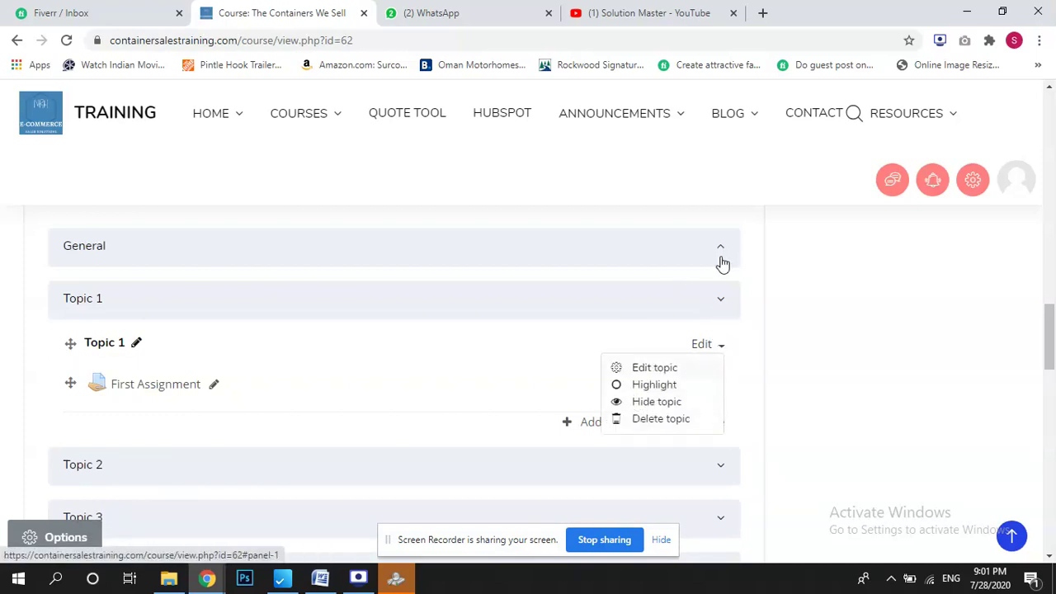
Add one new topic section to the course, leaving Number of sections at 1.
{"action": "left_click", "coordinate": [720, 262]}
{"action": "left_click_drag", "start_coordinate": [1050, 340], "coordinate": [1053, 419]}
{"action": "scroll", "coordinate": [1048, 419], "scroll_direction": "up", "scroll_amount": 3}
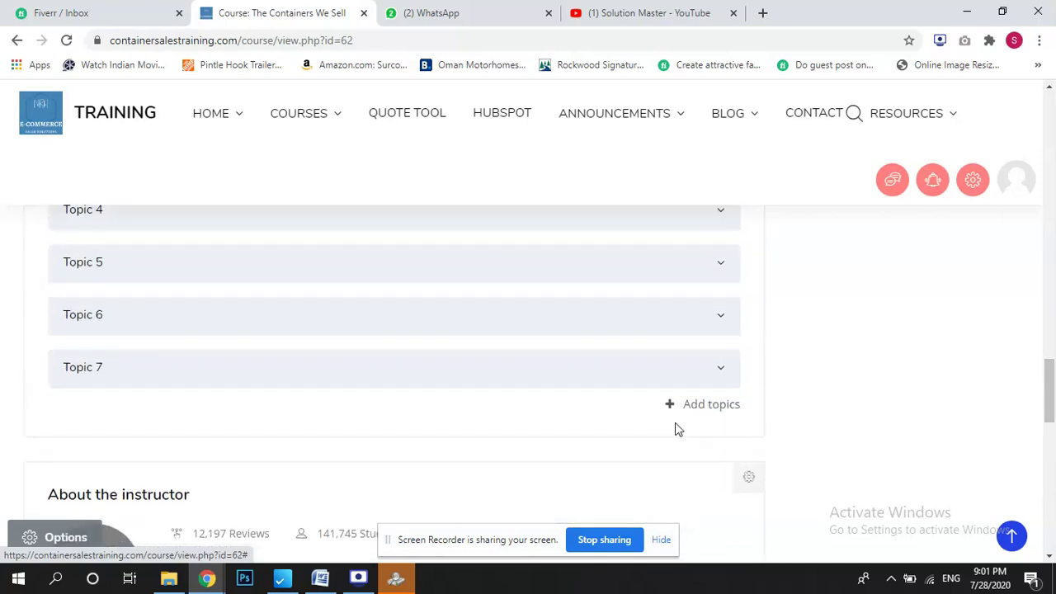
{"action": "left_click", "coordinate": [699, 406]}
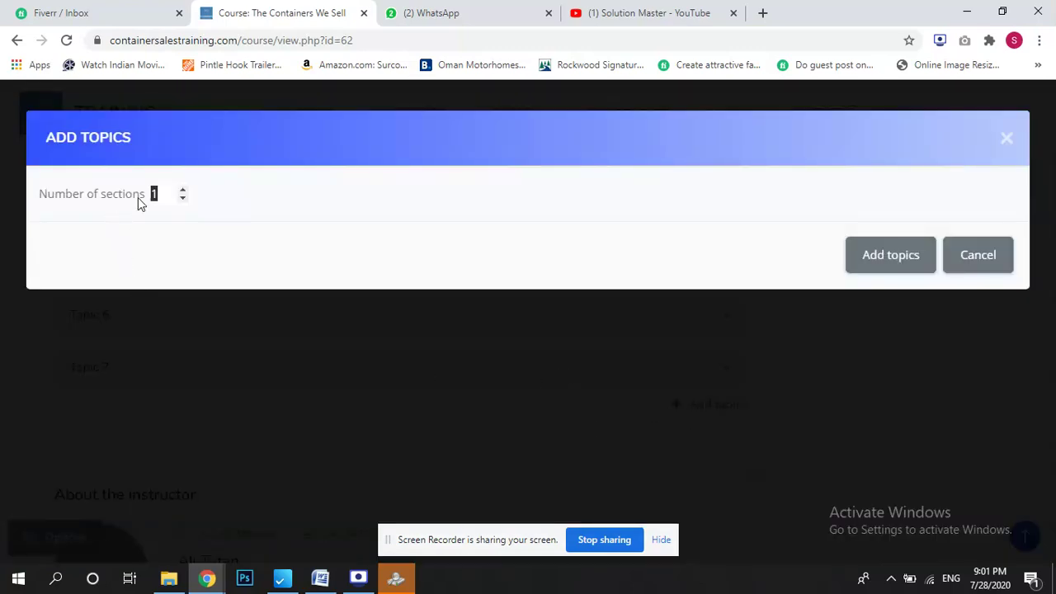
{"action": "left_click", "coordinate": [865, 255]}
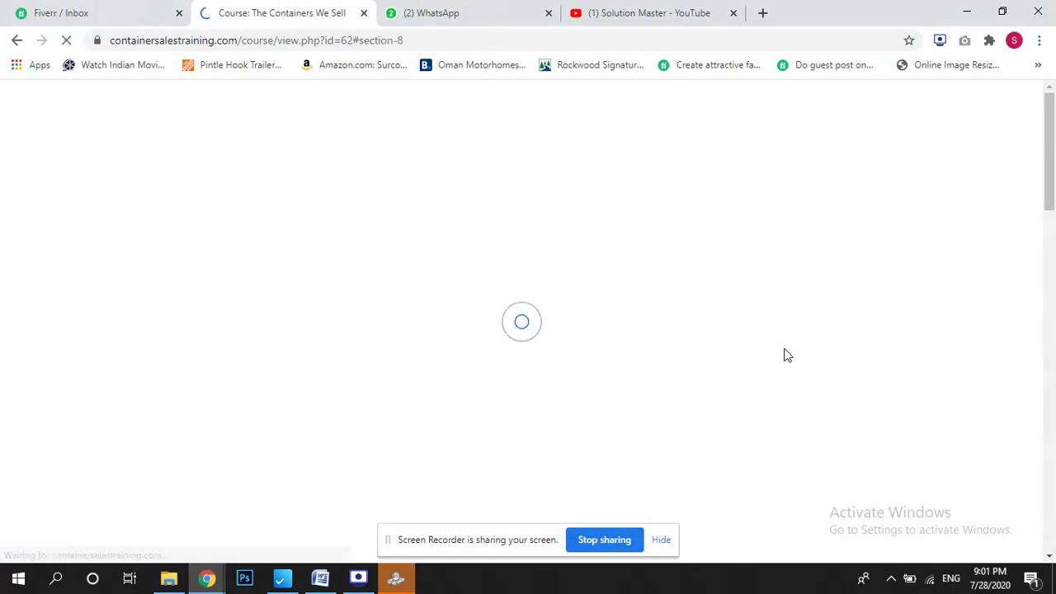
Expand Topic 7 and Topic 8 to view their contents.
{"action": "left_click_drag", "start_coordinate": [1051, 419], "coordinate": [1055, 387]}
{"action": "left_click", "coordinate": [130, 292]}
{"action": "left_click", "coordinate": [177, 466]}
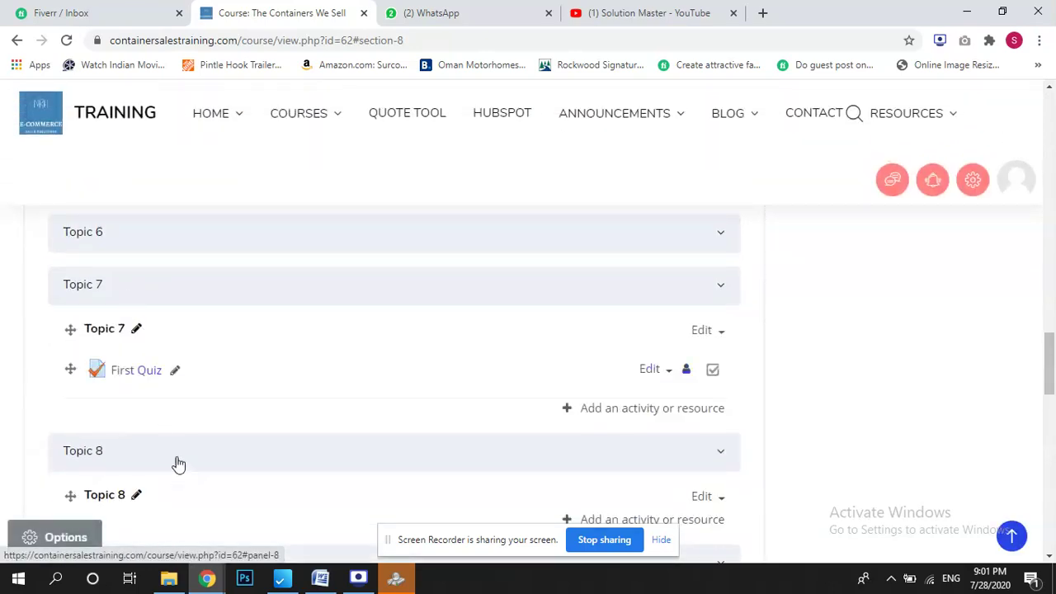
{"action": "mouse_move", "coordinate": [1052, 360]}
{"action": "left_mouse_down"}
{"action": "mouse_move", "coordinate": [1053, 386]}
{"action": "mouse_move", "coordinate": [1053, 369]}
{"action": "left_mouse_up"}
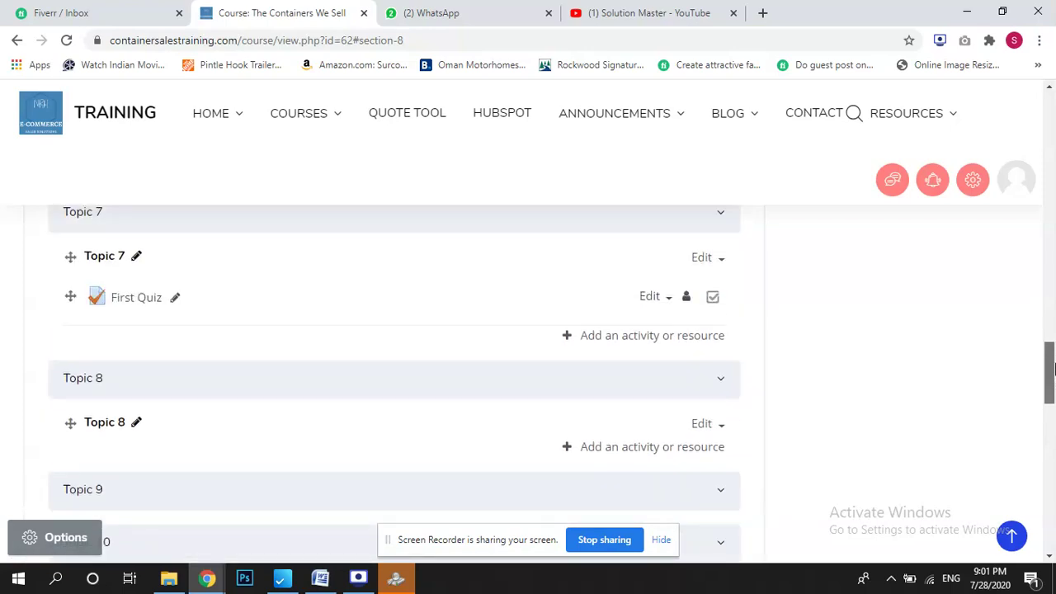
{"action": "left_click", "coordinate": [624, 452]}
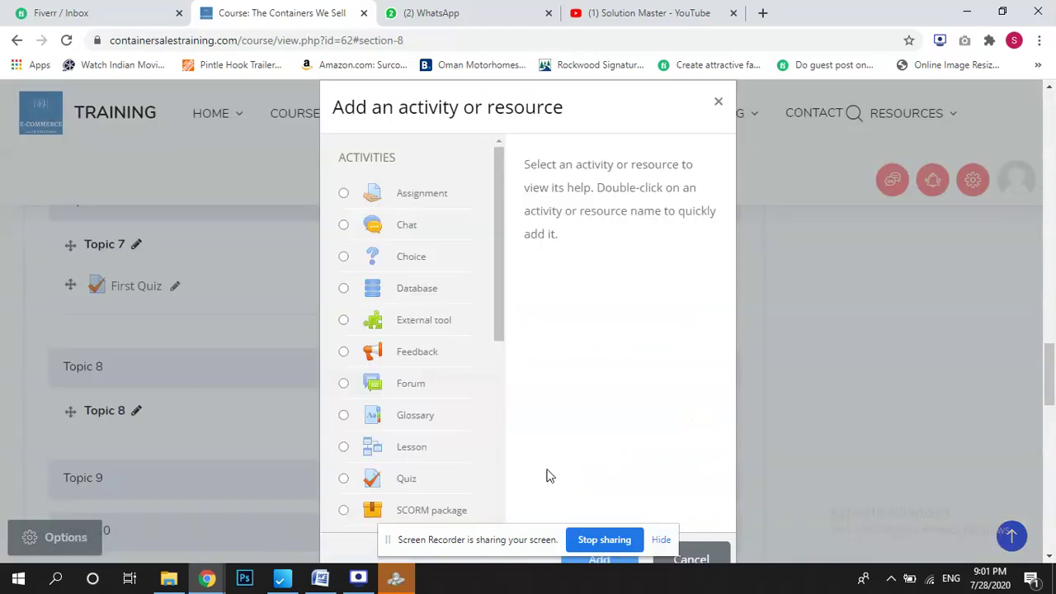
{"action": "left_click", "coordinate": [718, 104]}
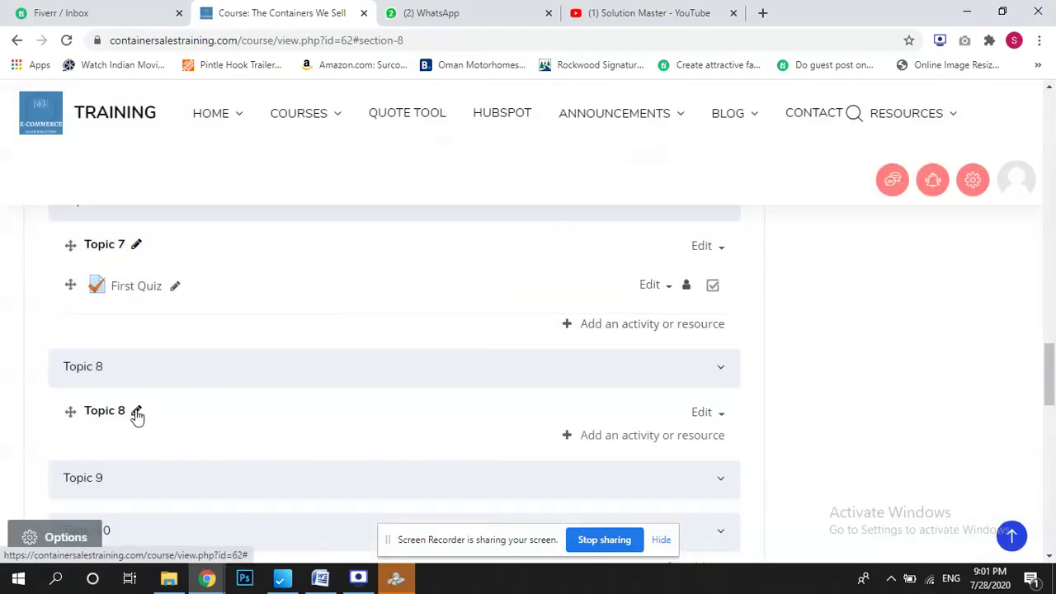
{"action": "left_click", "coordinate": [136, 410]}
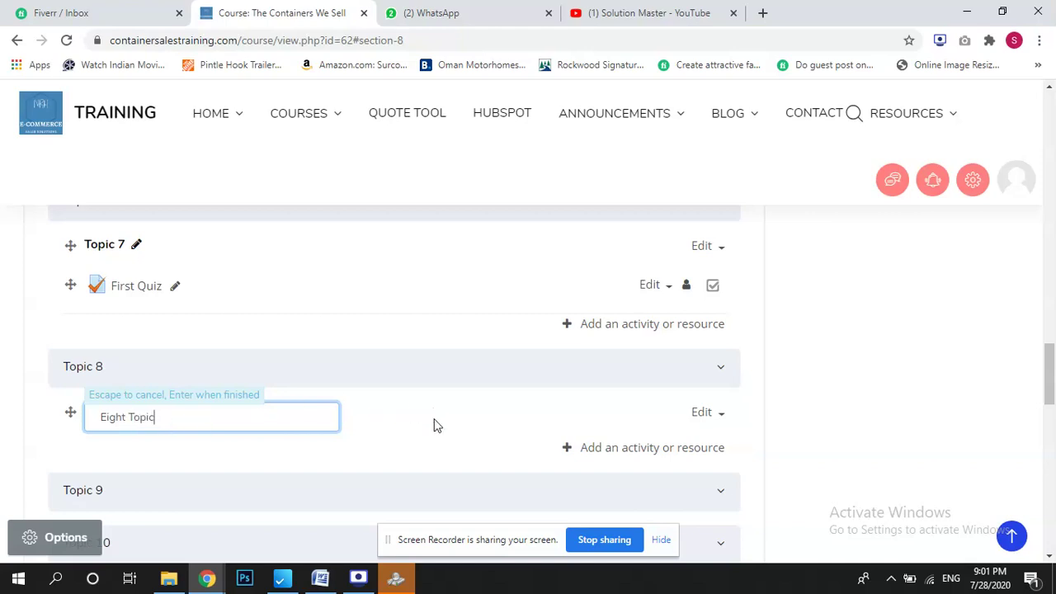
{"action": "key", "text": "Return"}
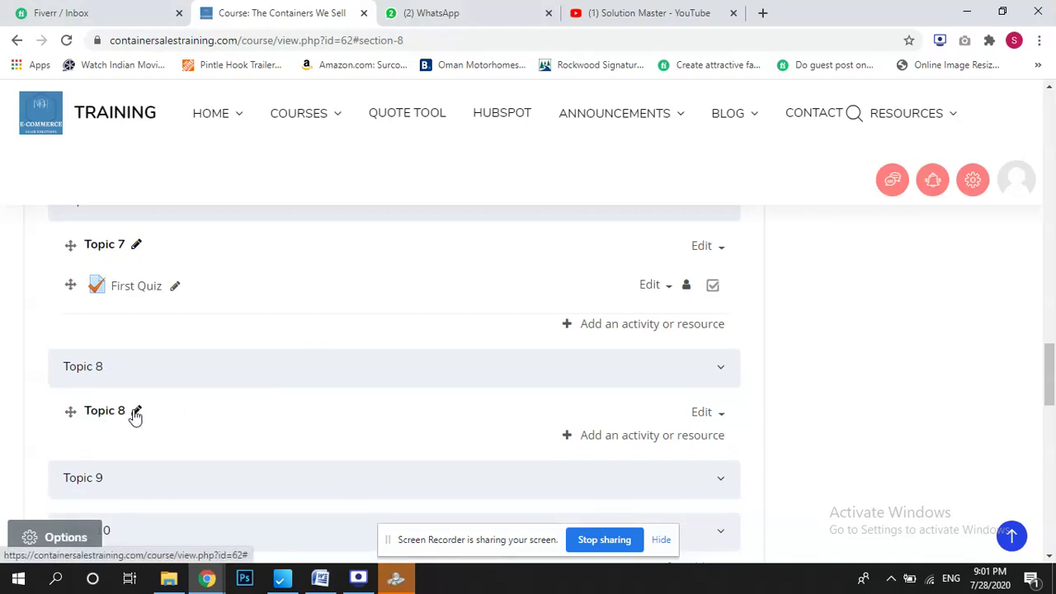
{"action": "left_click", "coordinate": [136, 411]}
{"action": "key", "text": "Return"}
{"action": "left_click", "coordinate": [713, 421]}
{"action": "left_click", "coordinate": [662, 435]}
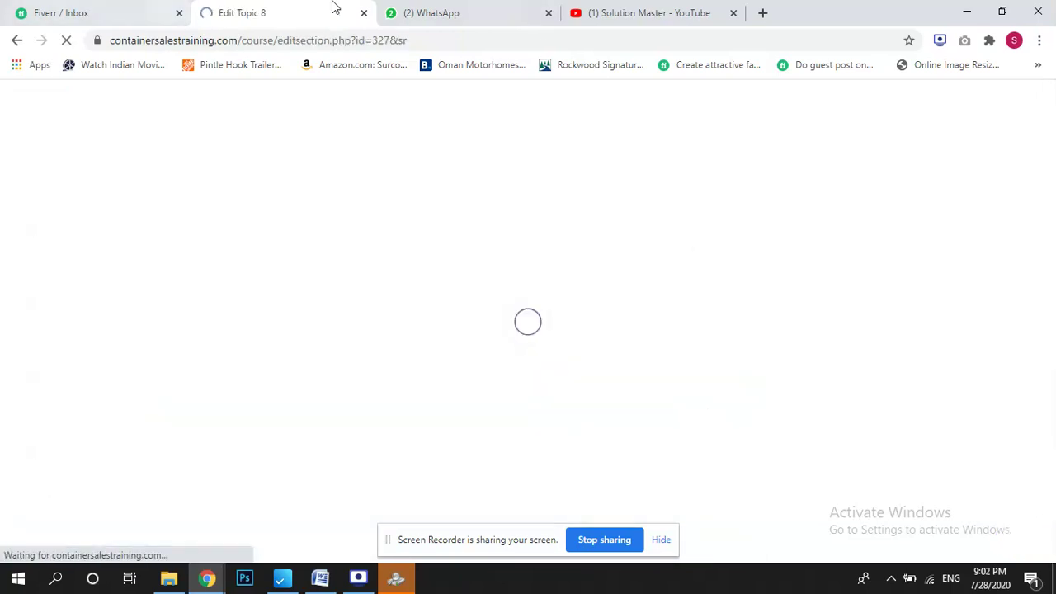
Give Topic 8 the custom section name 'Eight Topic', save, and expand it.
{"action": "scroll", "coordinate": [1054, 165], "scroll_direction": "down", "scroll_amount": 3}
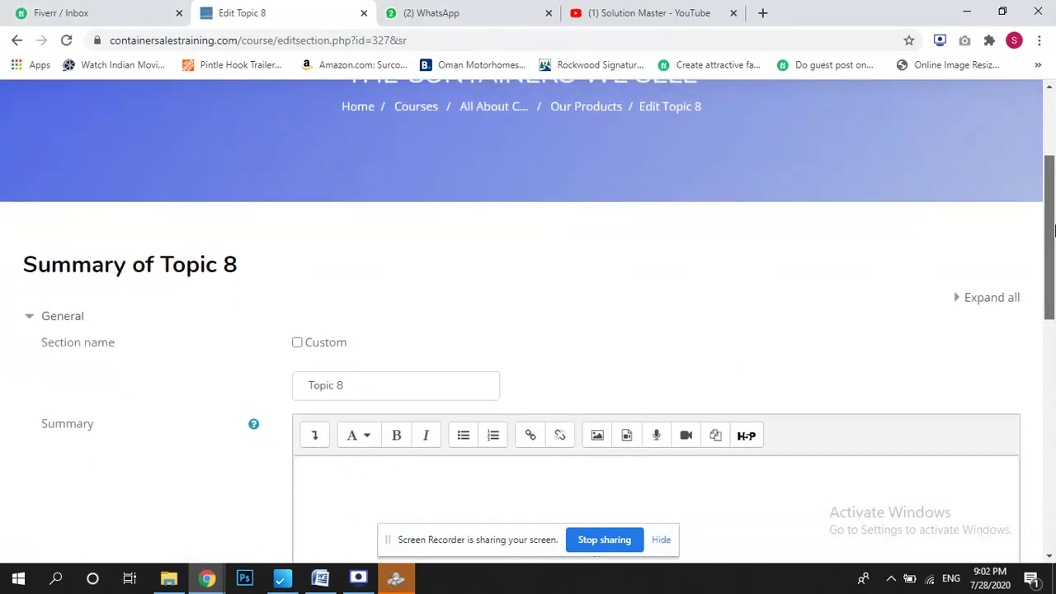
{"action": "left_click", "coordinate": [298, 283]}
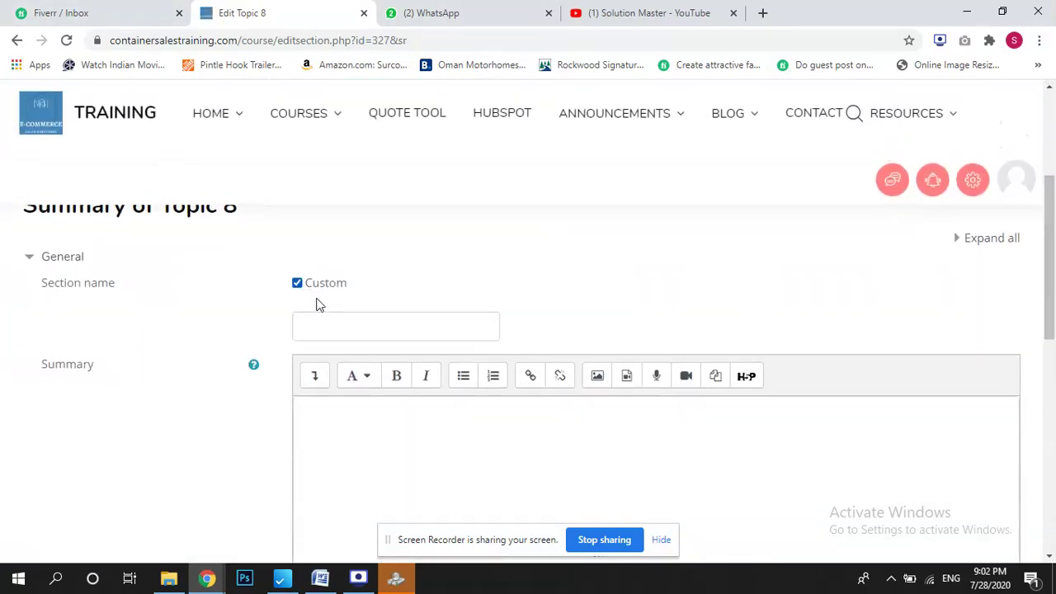
{"action": "left_click", "coordinate": [355, 328]}
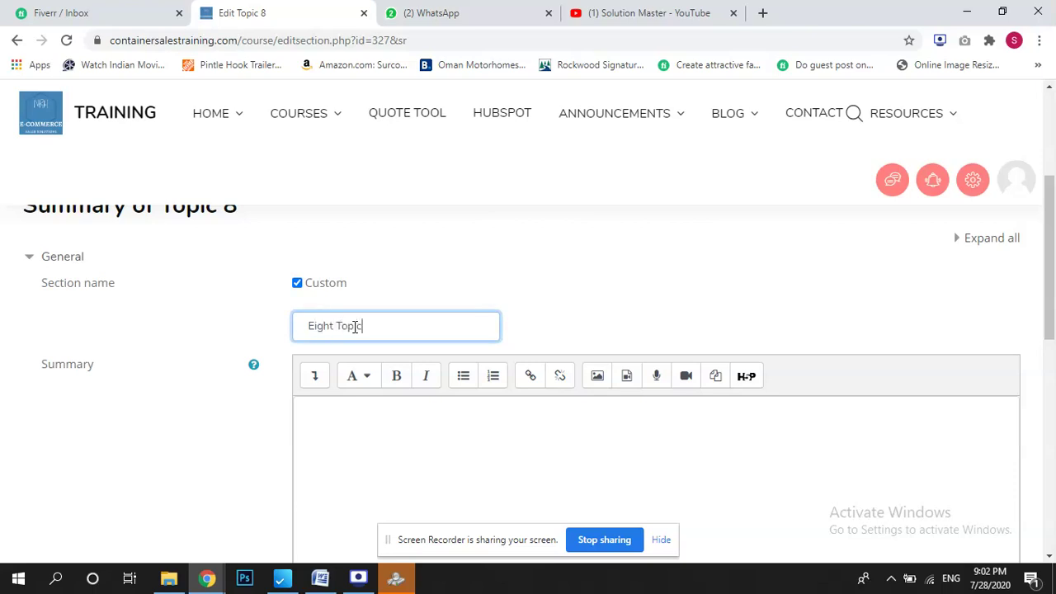
{"action": "left_click_drag", "start_coordinate": [1053, 367], "coordinate": [1054, 501]}
{"action": "left_click", "coordinate": [329, 322]}
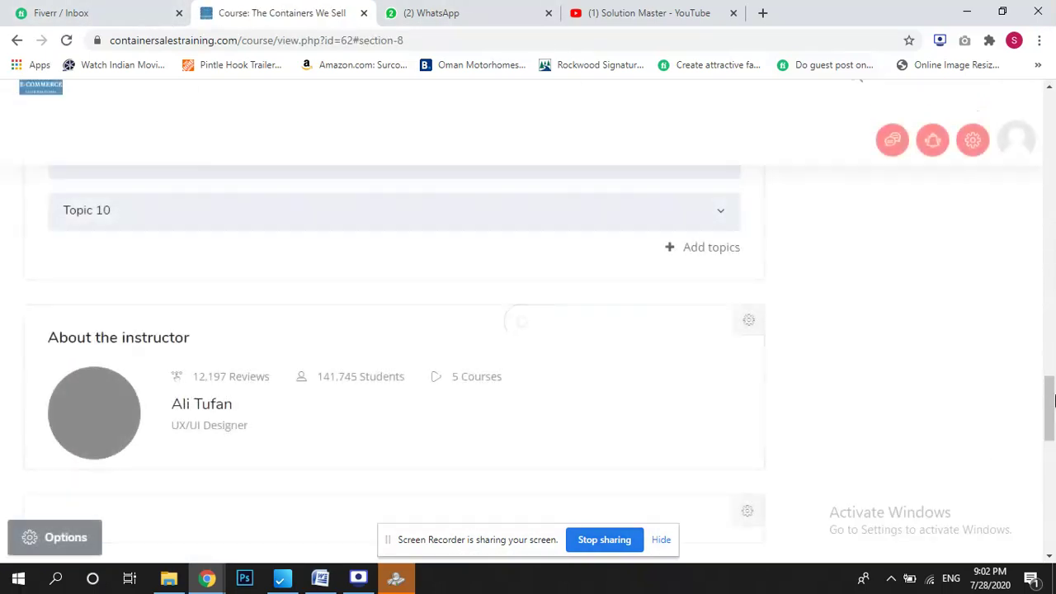
{"action": "left_click_drag", "start_coordinate": [1053, 412], "coordinate": [1053, 384]}
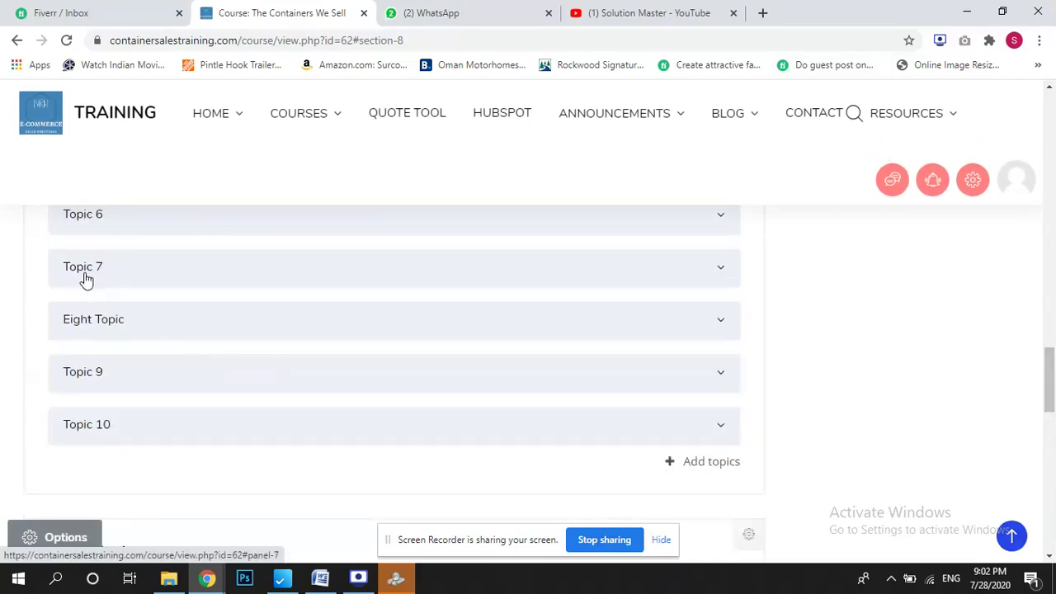
{"action": "left_click", "coordinate": [139, 331]}
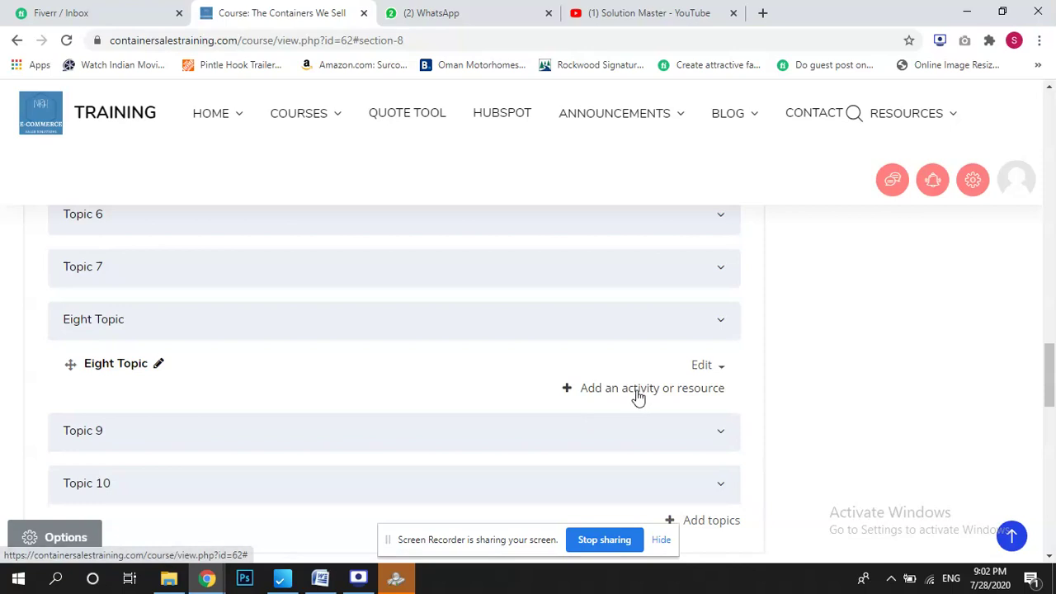
{"action": "left_click", "coordinate": [637, 394]}
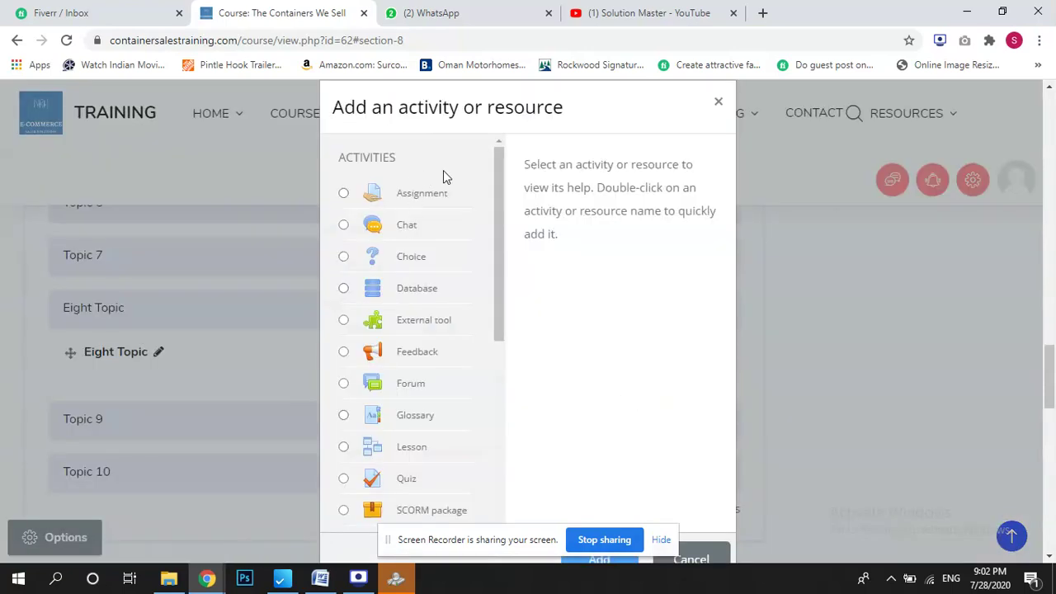
Compare the Assignment, Chat, Feedback, Forum, Quiz, Lesson and Survey activity descriptions.
{"action": "left_click_drag", "start_coordinate": [501, 207], "coordinate": [547, 408]}
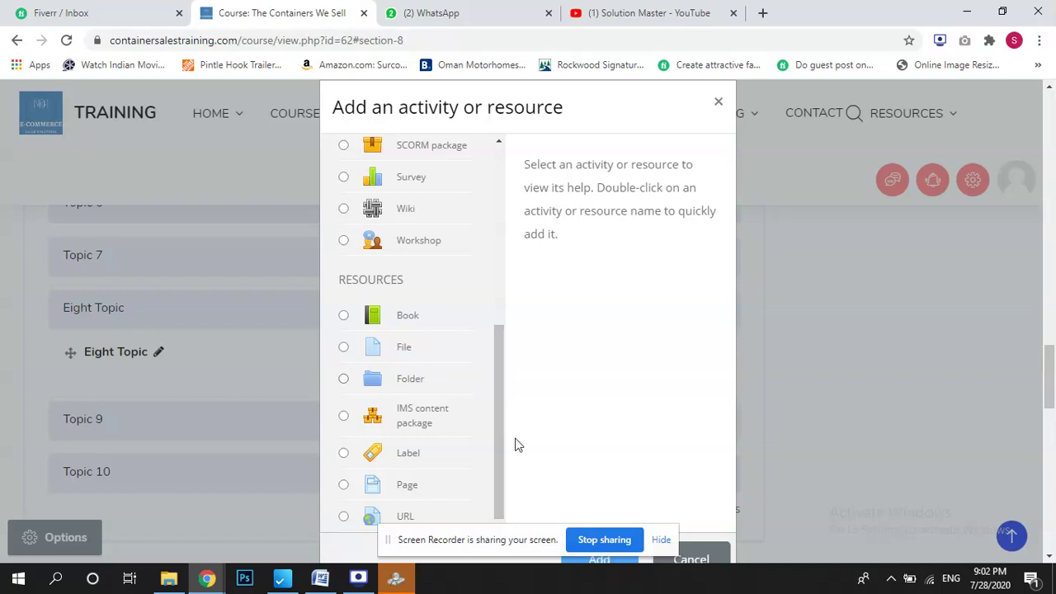
{"action": "left_click_drag", "start_coordinate": [498, 422], "coordinate": [504, 232]}
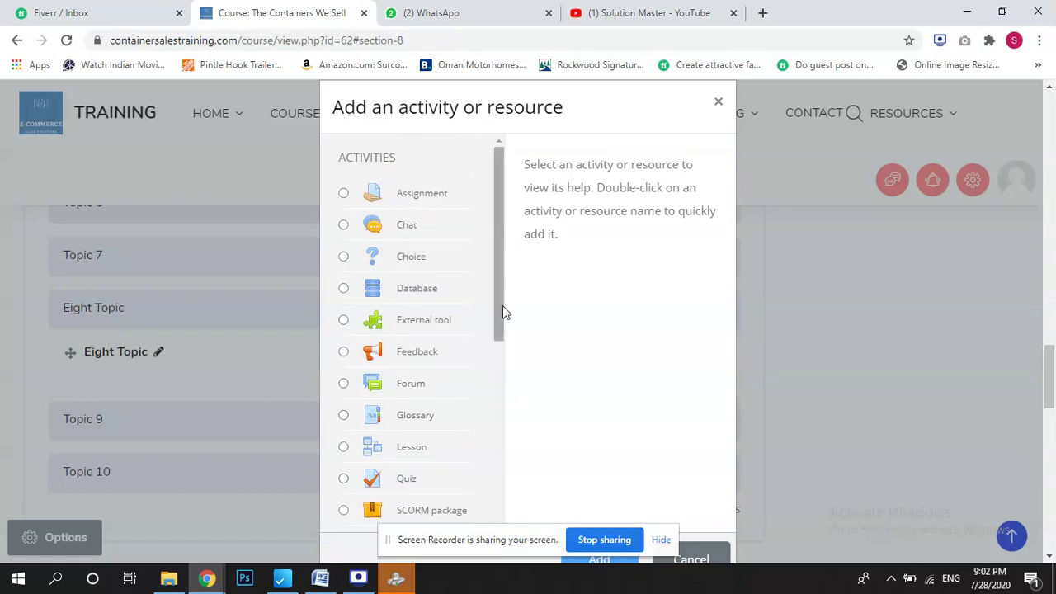
{"action": "left_click", "coordinate": [343, 194]}
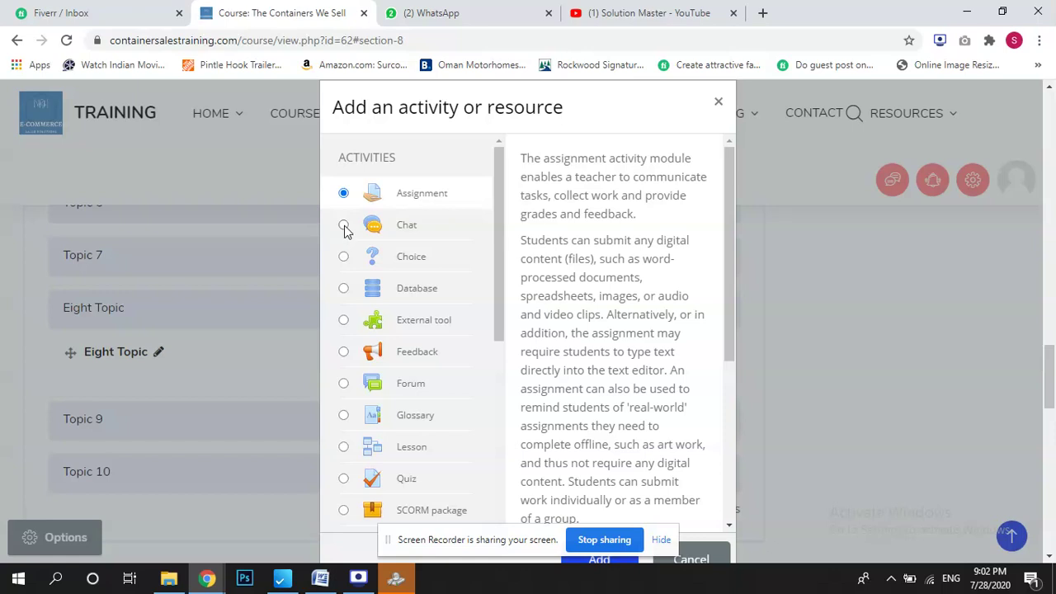
{"action": "left_click", "coordinate": [344, 226]}
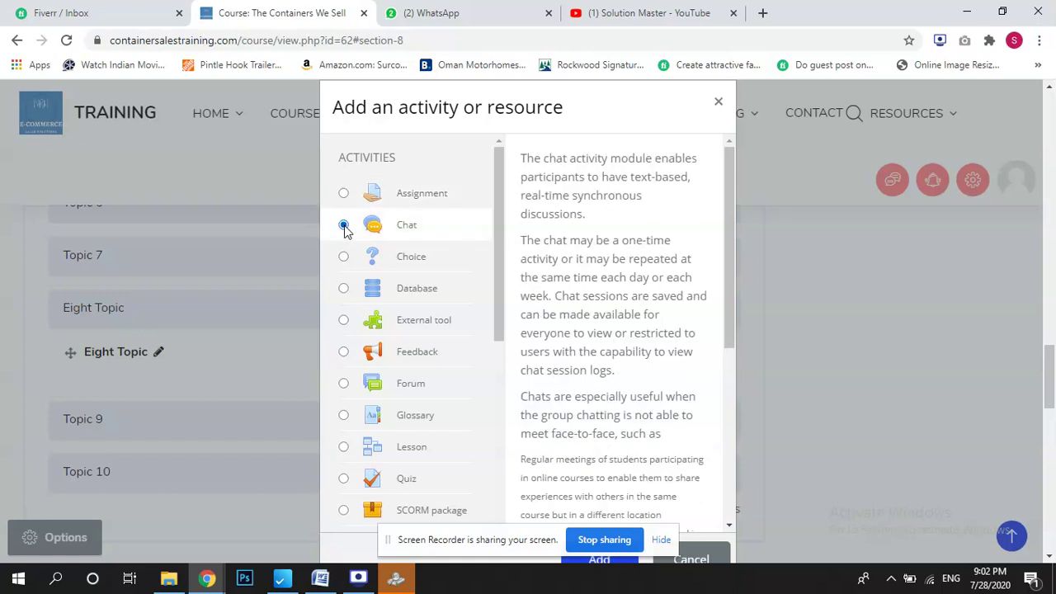
{"action": "left_click", "coordinate": [343, 354]}
{"action": "left_click", "coordinate": [345, 384]}
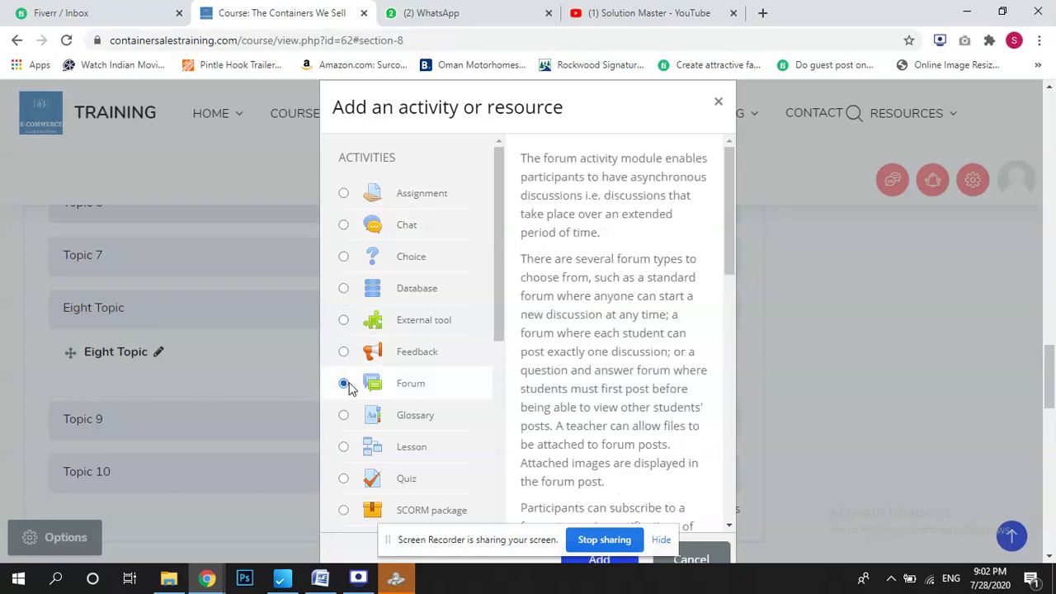
{"action": "left_click", "coordinate": [344, 480]}
{"action": "left_click", "coordinate": [344, 448]}
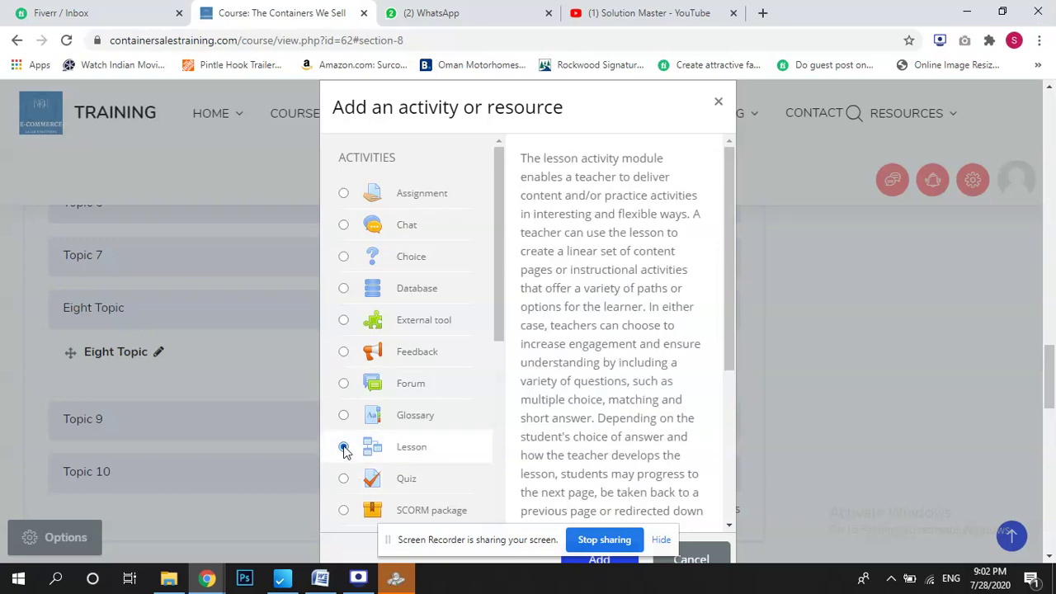
{"action": "left_click_drag", "start_coordinate": [496, 281], "coordinate": [505, 335]}
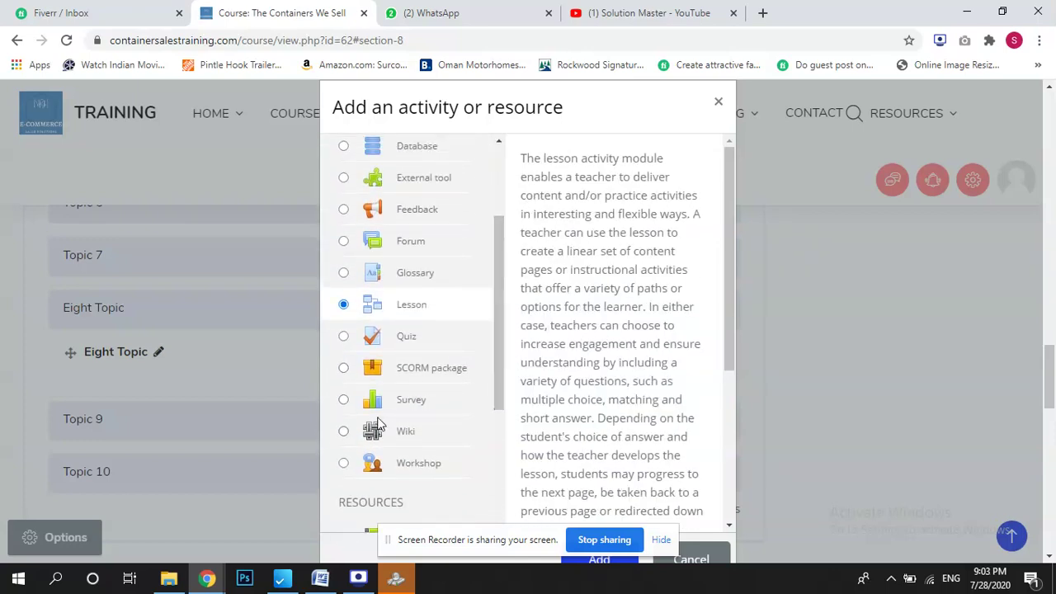
{"action": "left_click", "coordinate": [344, 401]}
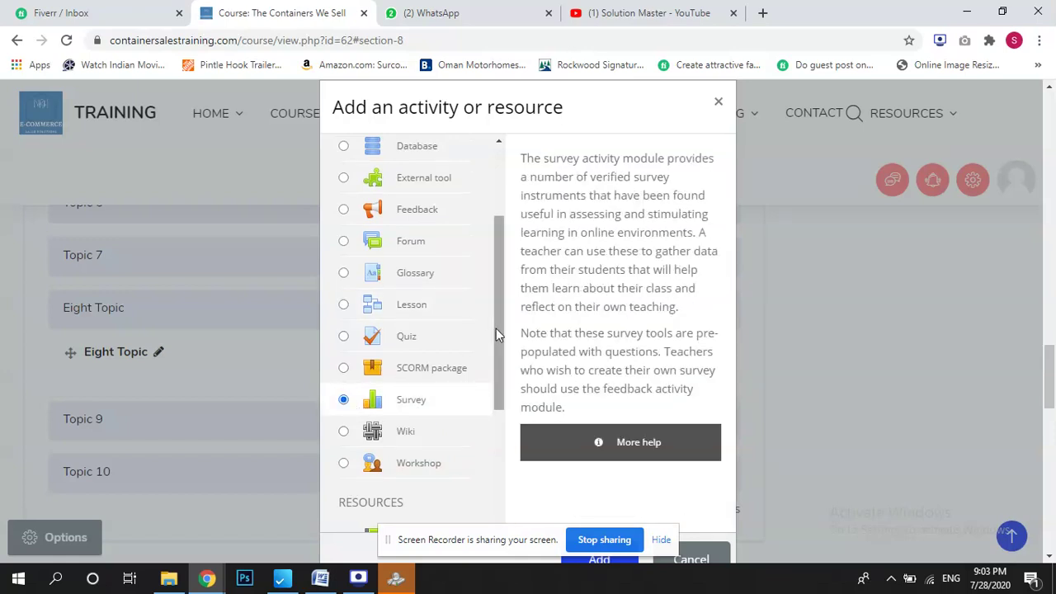
{"action": "left_click_drag", "start_coordinate": [498, 335], "coordinate": [504, 266]}
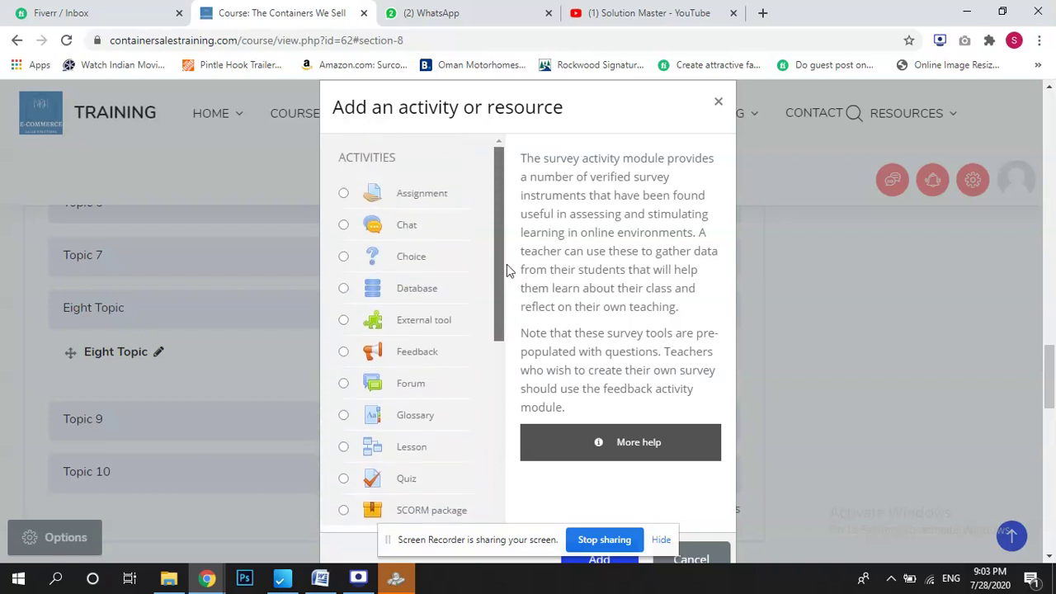
Select Assignment and add it to the Eight Topic section.
{"action": "left_click", "coordinate": [344, 194]}
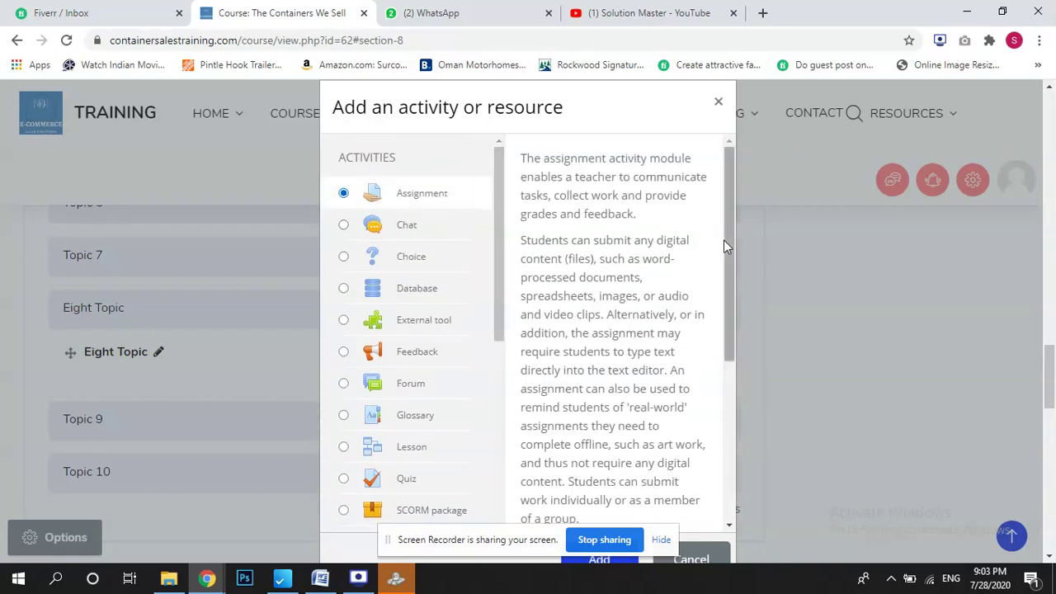
{"action": "left_click_drag", "start_coordinate": [724, 240], "coordinate": [750, 422]}
{"action": "left_click_drag", "start_coordinate": [499, 545], "coordinate": [297, 394]}
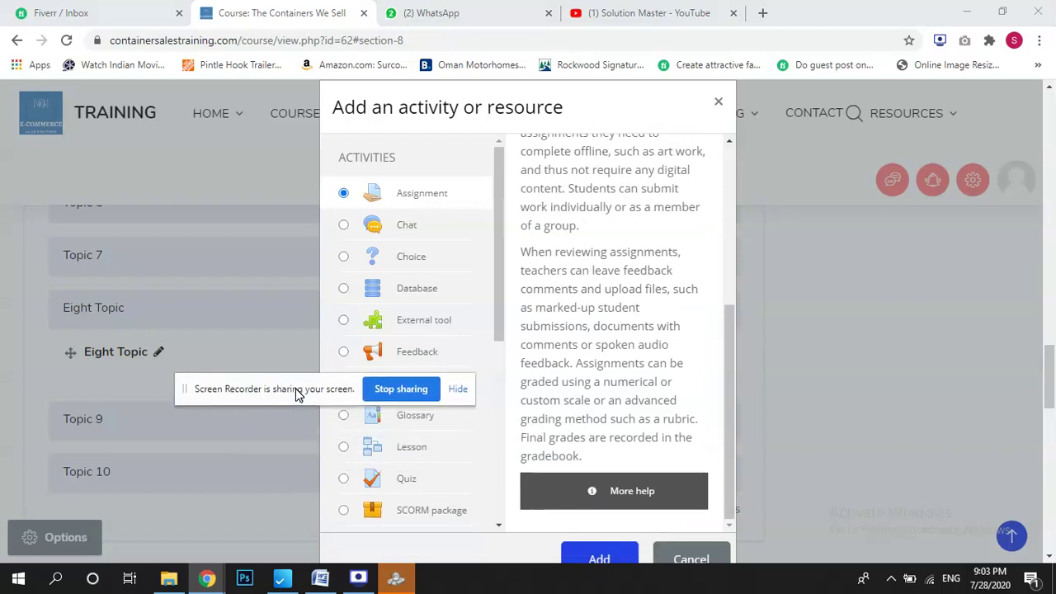
{"action": "left_click", "coordinate": [599, 558]}
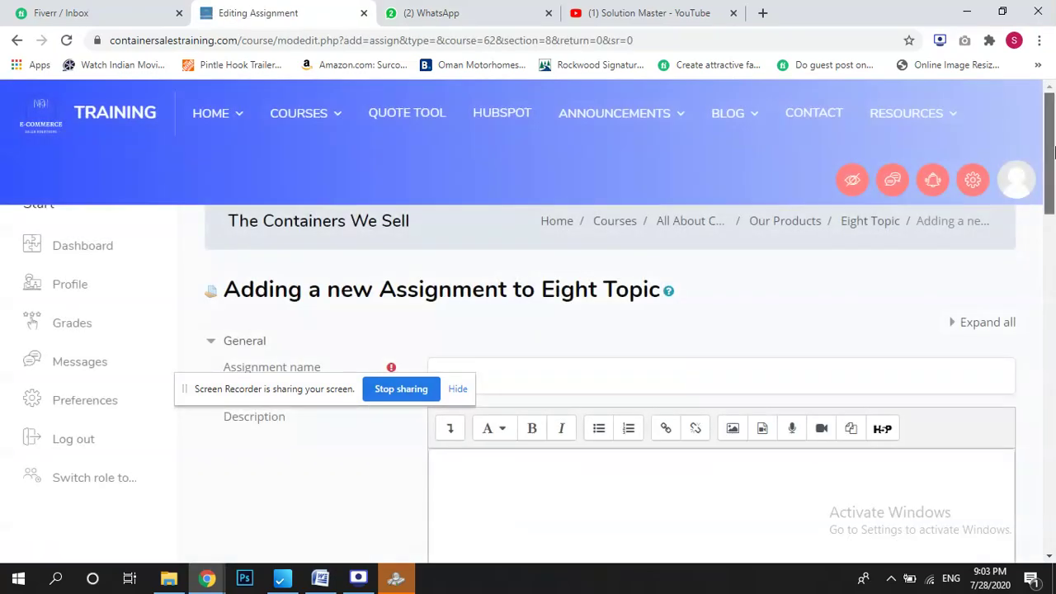
Name the new assignment 'its a test Assignment' and scroll down to its availability dates.
{"action": "scroll", "coordinate": [1051, 171], "scroll_direction": "down", "scroll_amount": 1}
{"action": "left_click", "coordinate": [622, 310]}
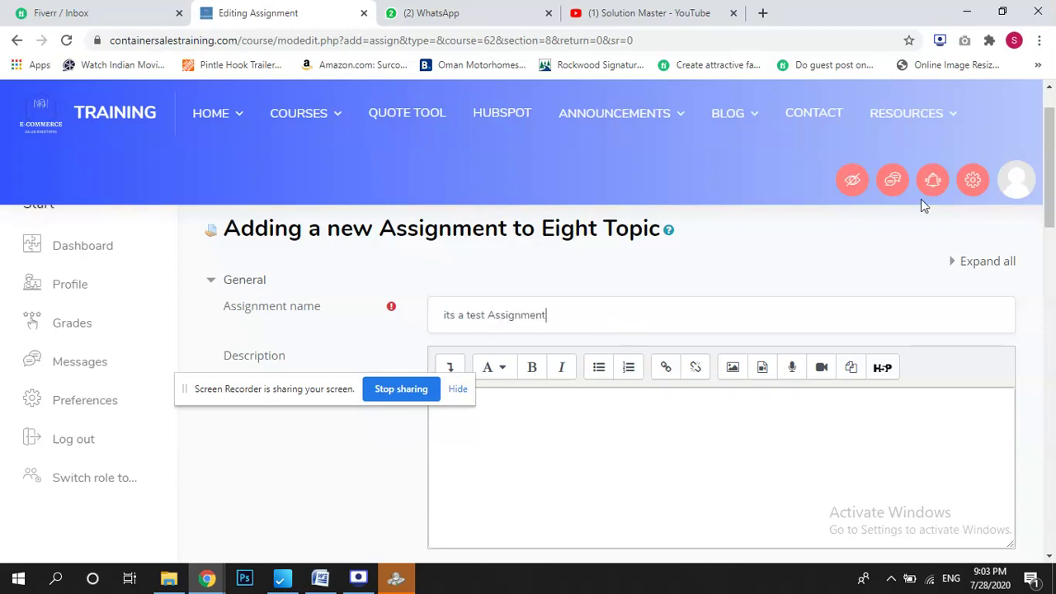
{"action": "mouse_move", "coordinate": [1051, 147]}
{"action": "left_mouse_down"}
{"action": "mouse_move", "coordinate": [1051, 203]}
{"action": "mouse_move", "coordinate": [1052, 154]}
{"action": "left_mouse_up"}
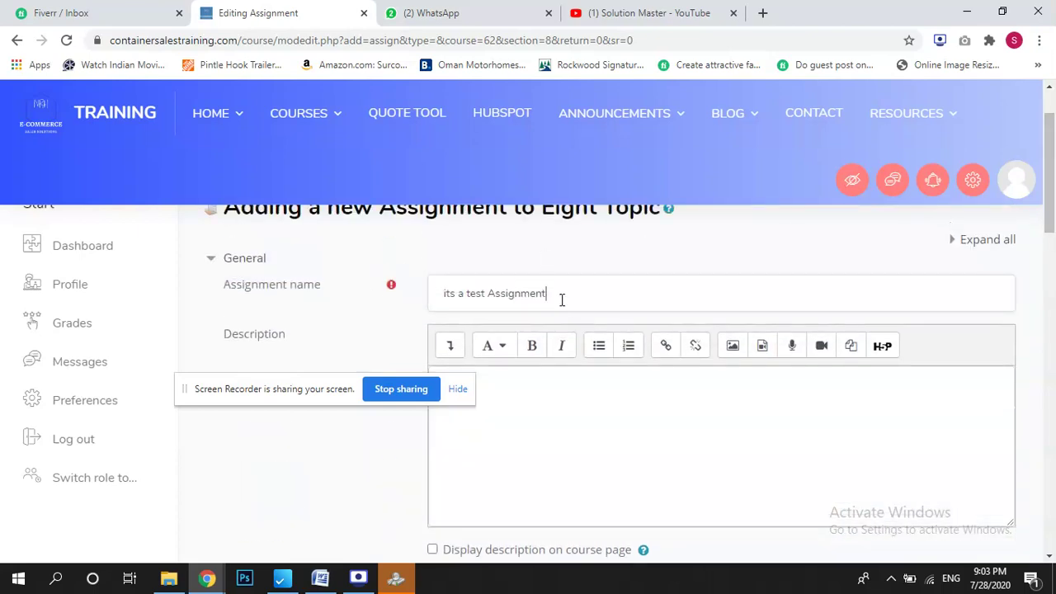
{"action": "left_click_drag", "start_coordinate": [561, 299], "coordinate": [426, 311]}
{"action": "scroll", "coordinate": [942, 259], "scroll_direction": "down", "scroll_amount": 2}
{"action": "left_click", "coordinate": [723, 262]}
{"action": "left_click_drag", "start_coordinate": [1054, 235], "coordinate": [1053, 337]}
{"action": "left_click_drag", "start_coordinate": [300, 400], "coordinate": [427, 529]}
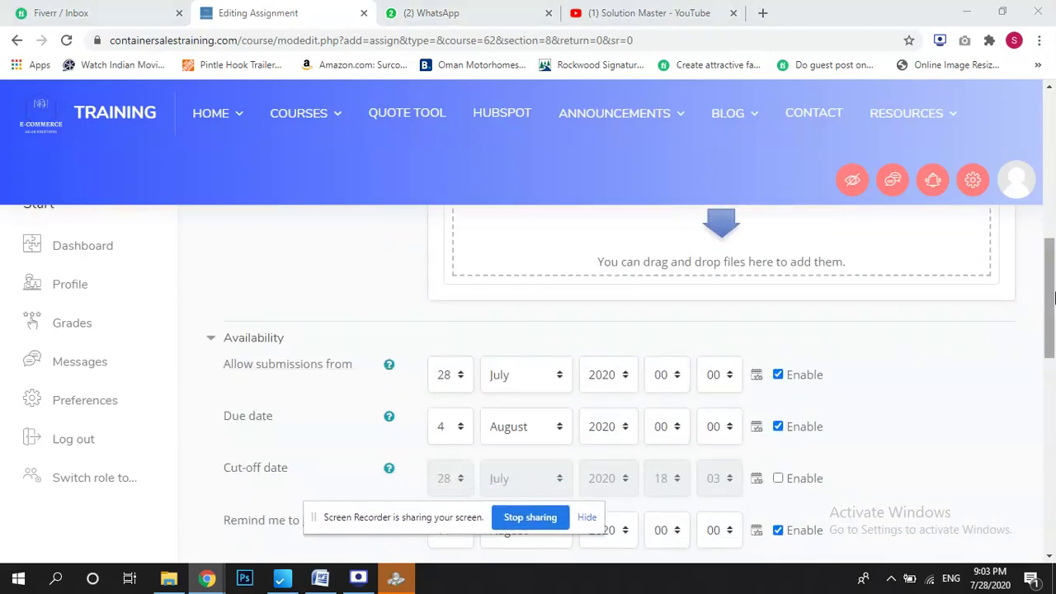
Open submissions from 13 July and allow online text with a 5000 word limit.
{"action": "scroll", "coordinate": [1047, 323], "scroll_direction": "down", "scroll_amount": 1}
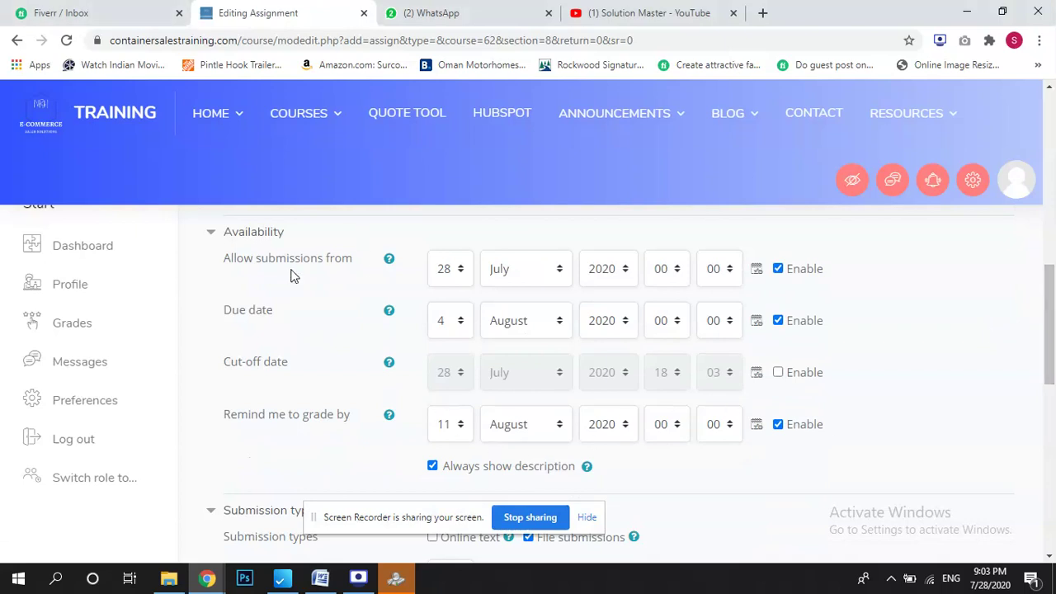
{"action": "left_click", "coordinate": [461, 275]}
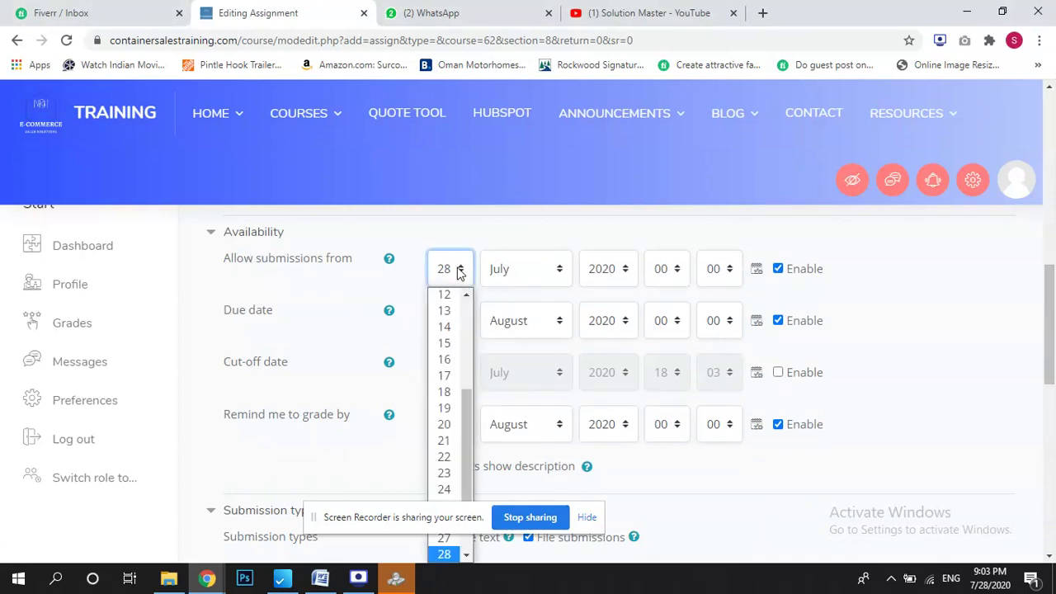
{"action": "left_click", "coordinate": [448, 309]}
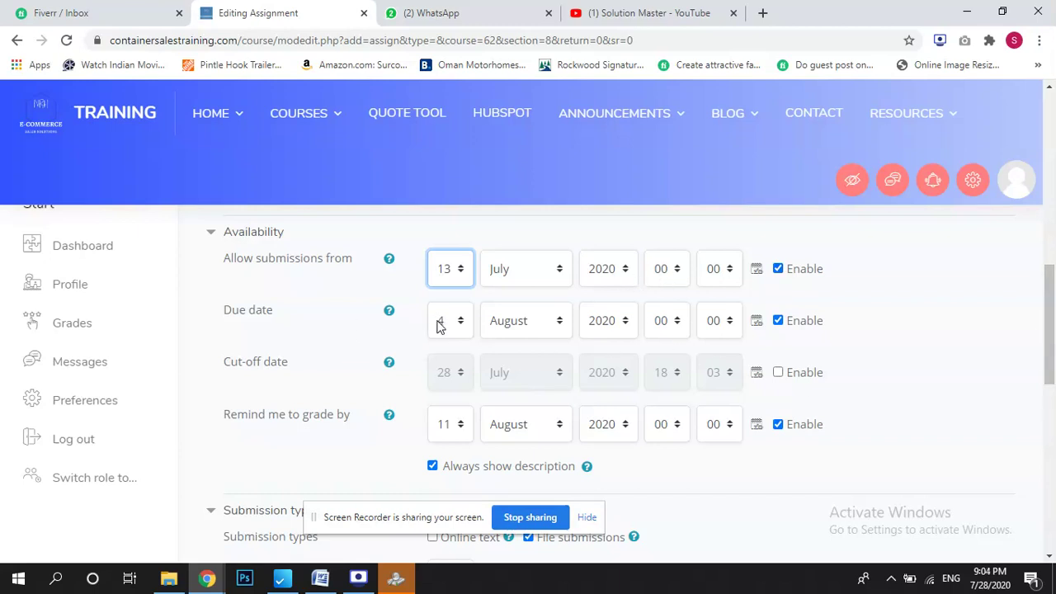
{"action": "left_click_drag", "start_coordinate": [1053, 320], "coordinate": [1053, 379]}
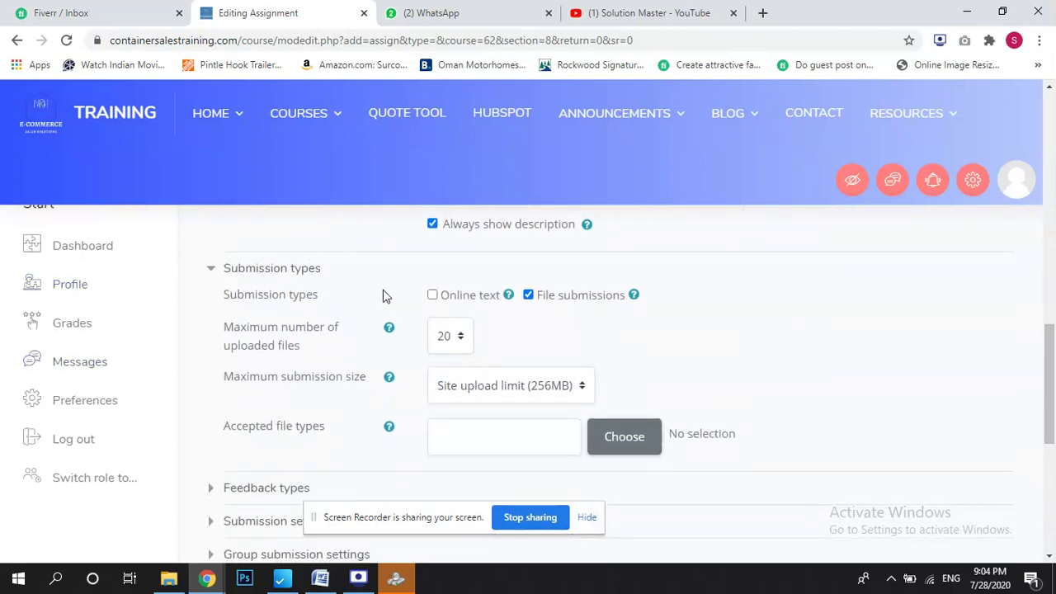
{"action": "left_click", "coordinate": [432, 295]}
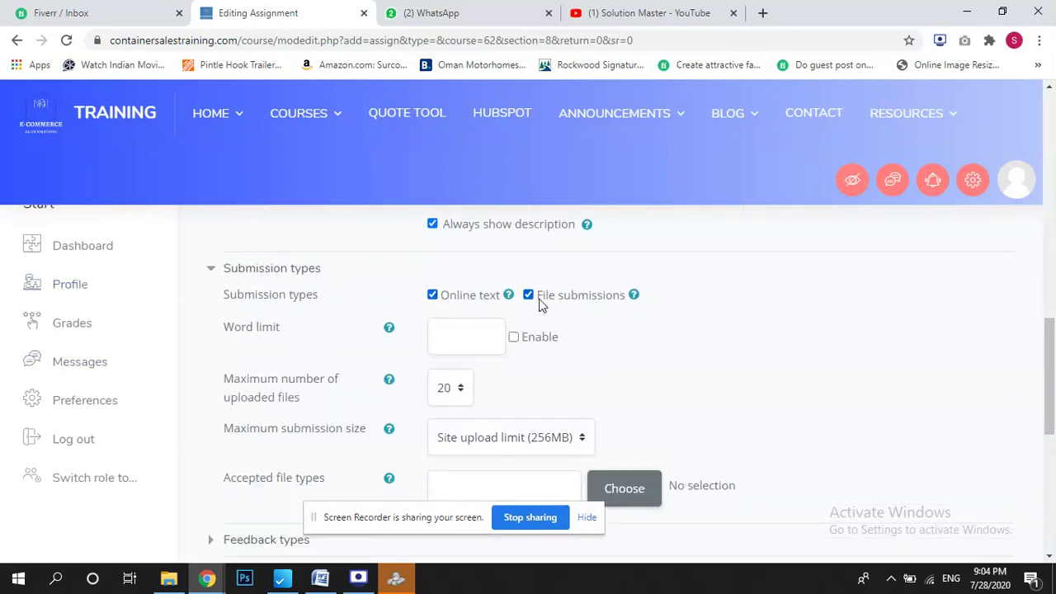
{"action": "left_click", "coordinate": [515, 340]}
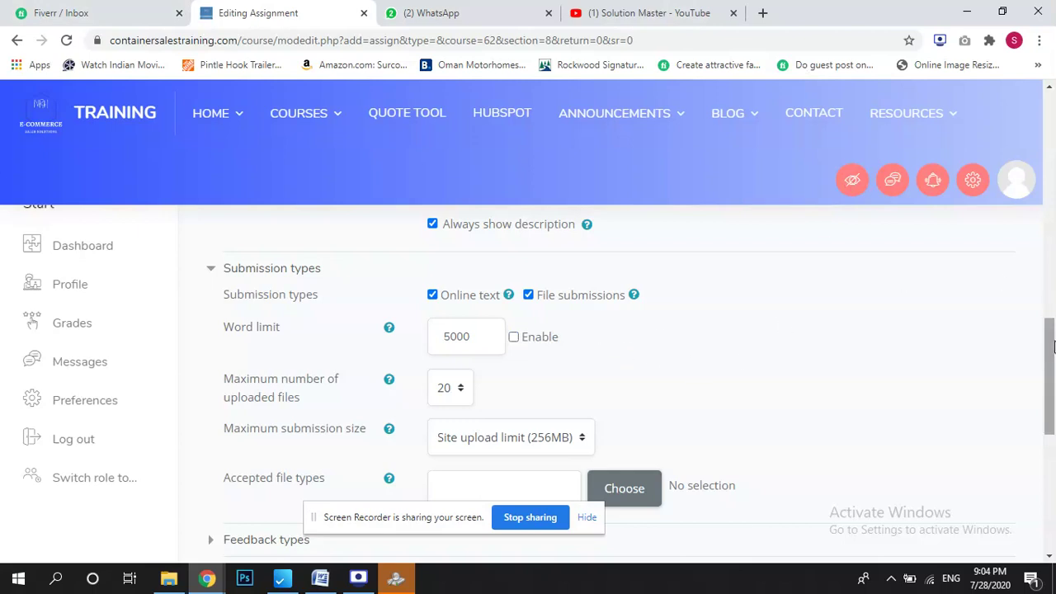
{"action": "left_click_drag", "start_coordinate": [1053, 345], "coordinate": [1053, 377]}
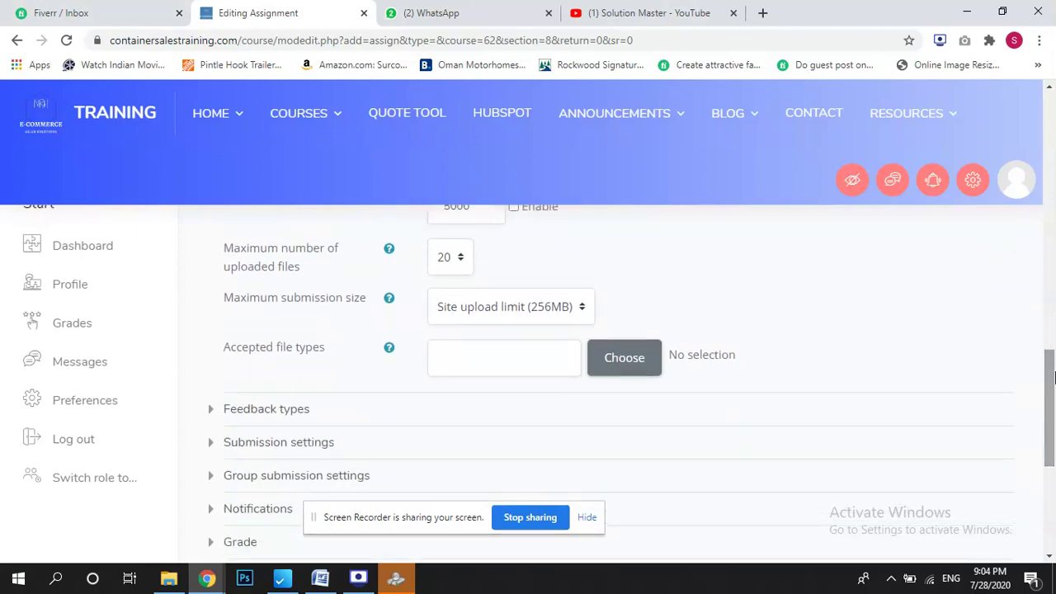
Keep the 256MB maximum submission size and save the assignment.
{"action": "left_click", "coordinate": [521, 307]}
{"action": "left_click", "coordinate": [820, 312]}
{"action": "left_click_drag", "start_coordinate": [1053, 404], "coordinate": [1054, 443]}
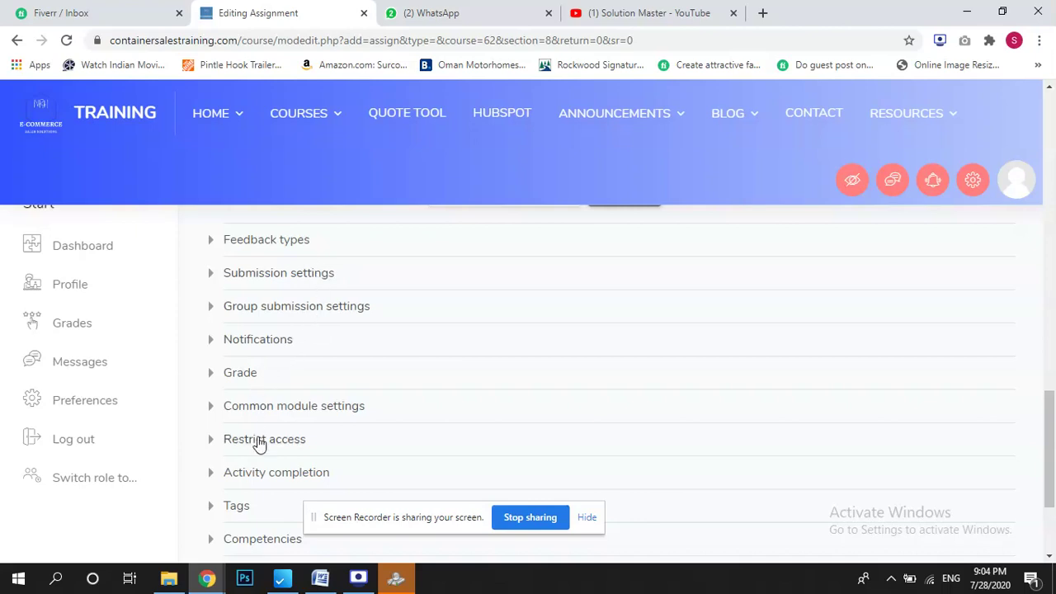
{"action": "left_click_drag", "start_coordinate": [1049, 492], "coordinate": [1049, 388]}
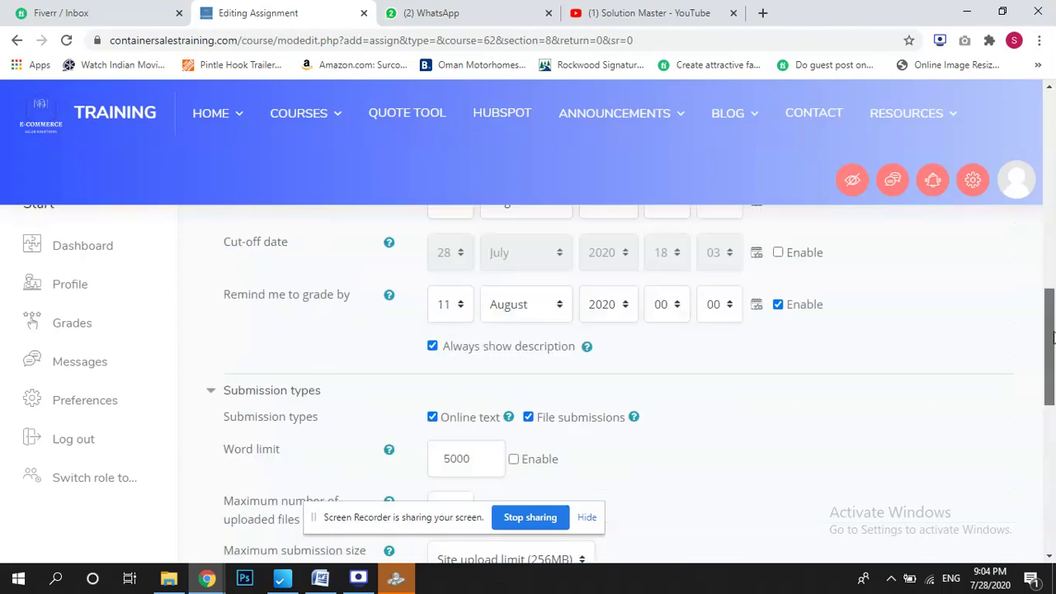
{"action": "left_click_drag", "start_coordinate": [1052, 337], "coordinate": [1053, 481]}
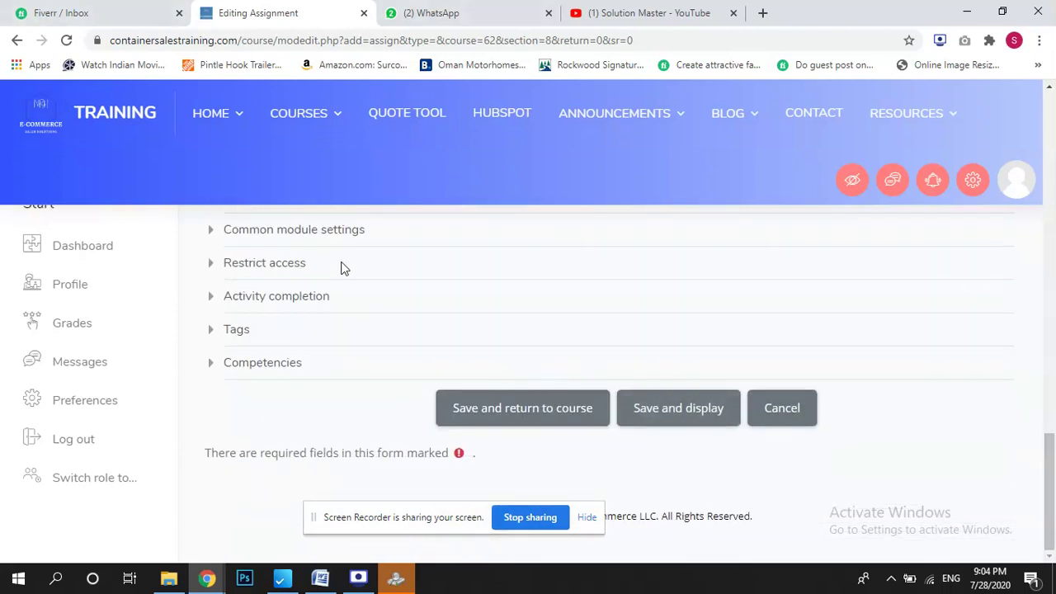
{"action": "left_click", "coordinate": [673, 420]}
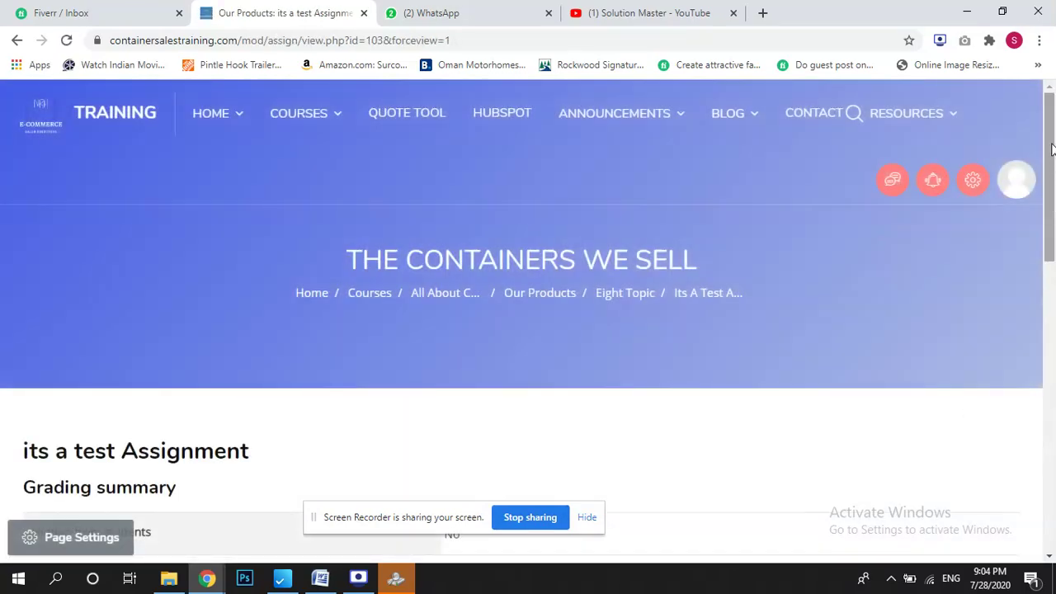
Return to the Our Products course page and expand Eight Topic and Topic 9.
{"action": "left_click_drag", "start_coordinate": [1052, 149], "coordinate": [1054, 212]}
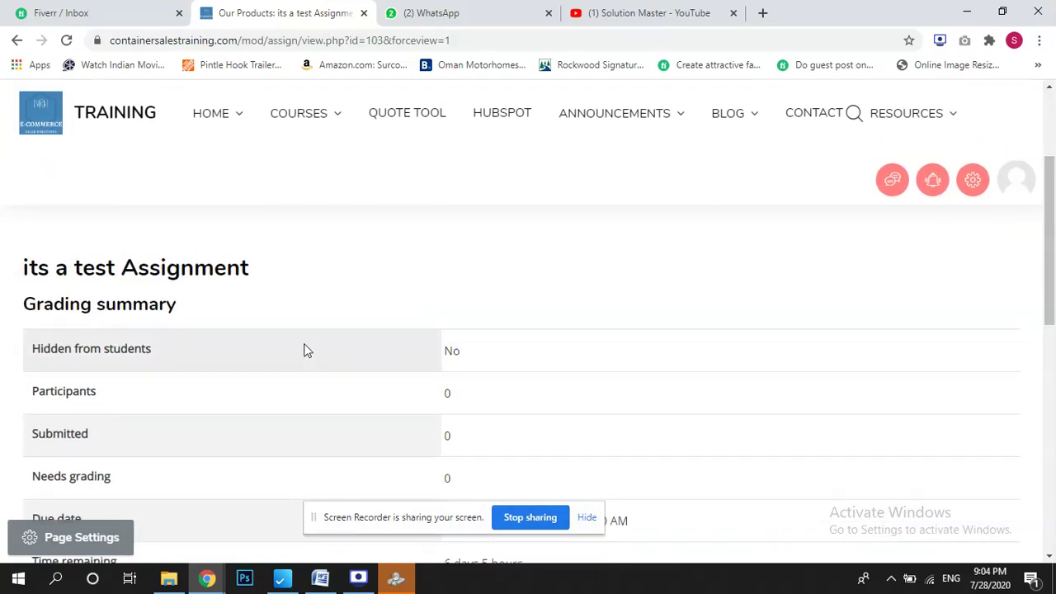
{"action": "left_click_drag", "start_coordinate": [113, 267], "coordinate": [376, 275]}
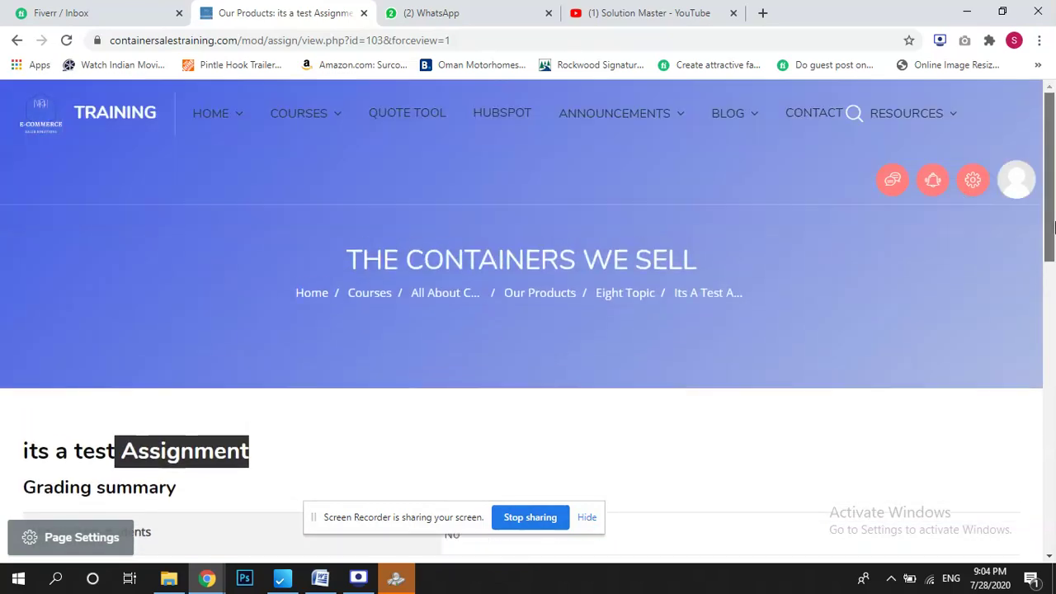
{"action": "left_click_drag", "start_coordinate": [1051, 239], "coordinate": [1051, 175]}
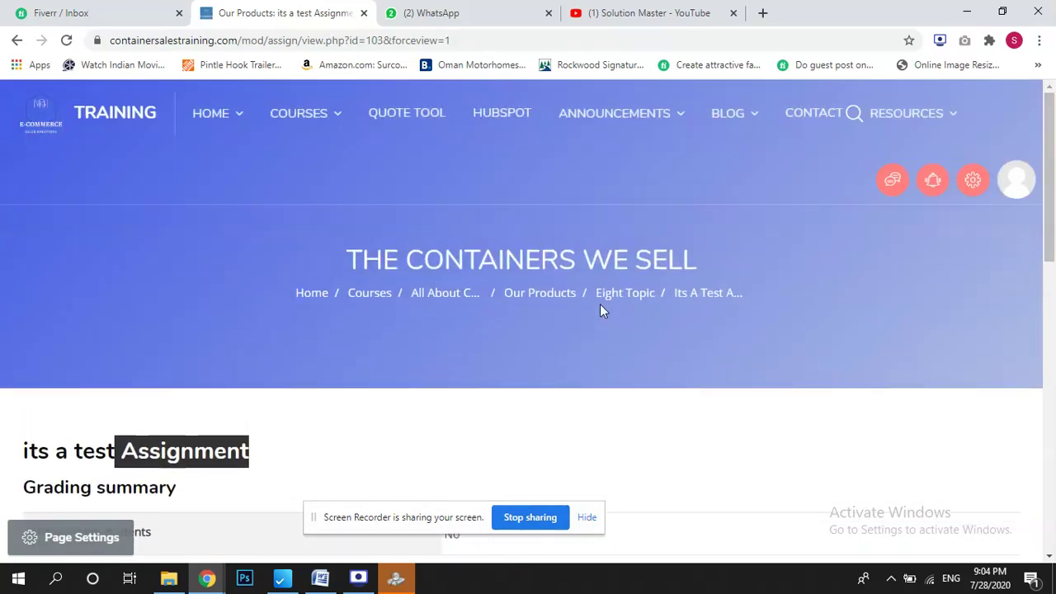
{"action": "left_click", "coordinate": [549, 293]}
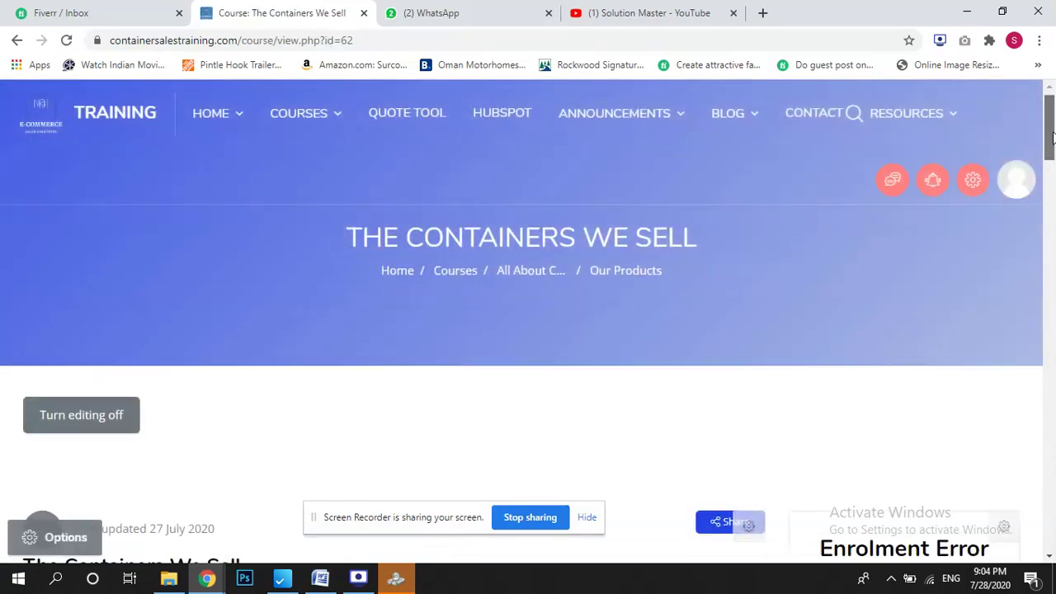
{"action": "left_click_drag", "start_coordinate": [1045, 136], "coordinate": [1052, 378]}
{"action": "left_click", "coordinate": [207, 366]}
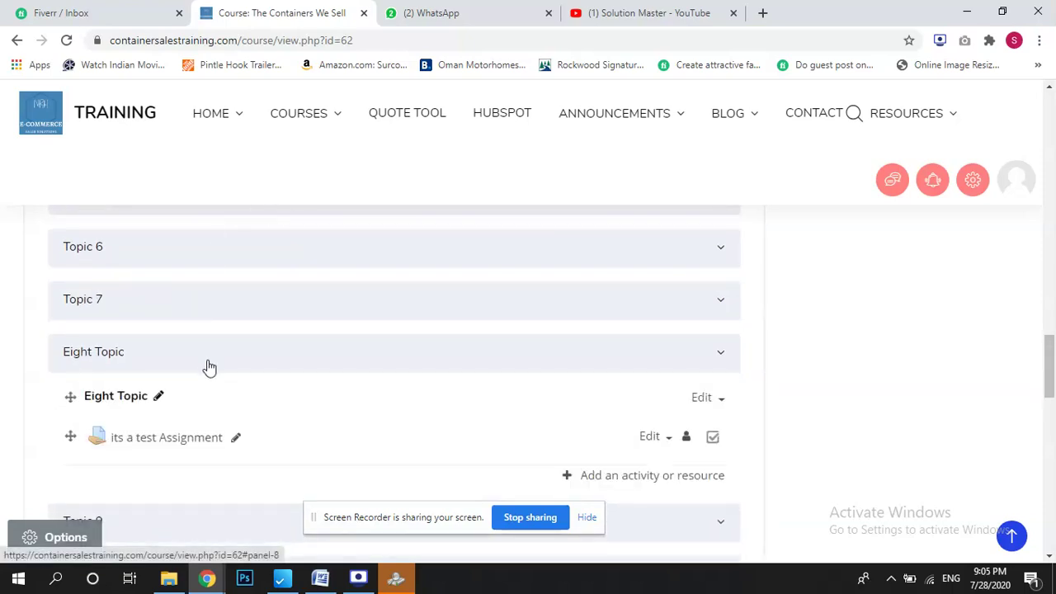
{"action": "scroll", "coordinate": [980, 370], "scroll_direction": "down", "scroll_amount": 3}
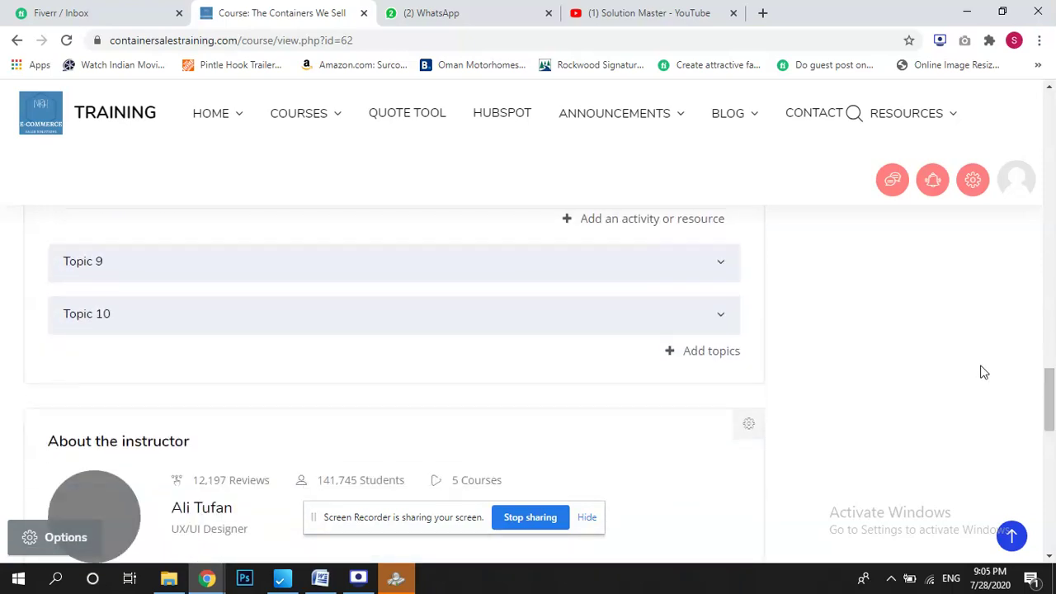
{"action": "left_click", "coordinate": [389, 264]}
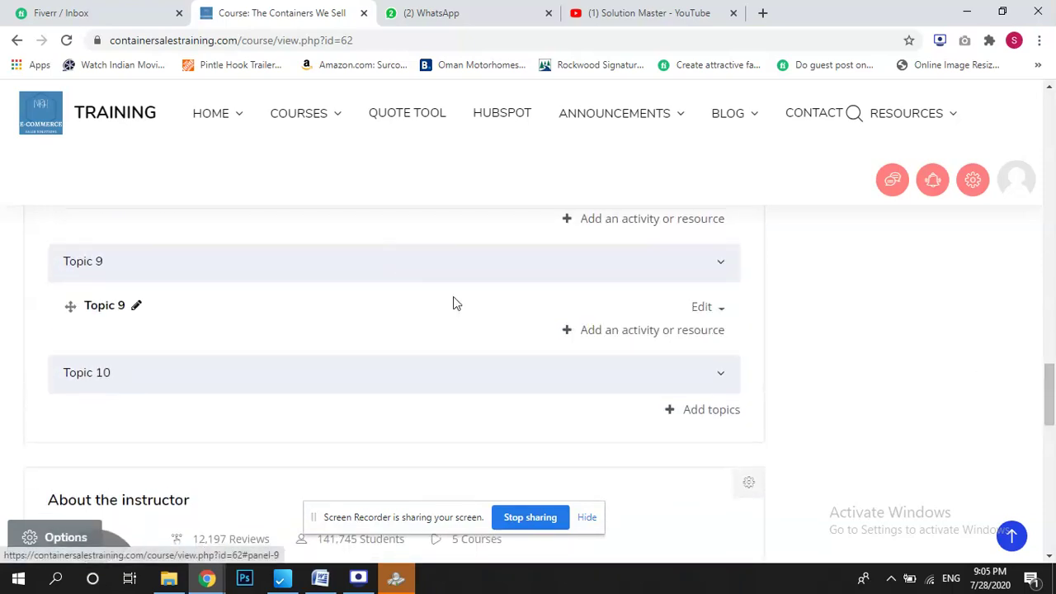
Add a Chat activity to Topic 9 from the activity chooser.
{"action": "left_click", "coordinate": [608, 334]}
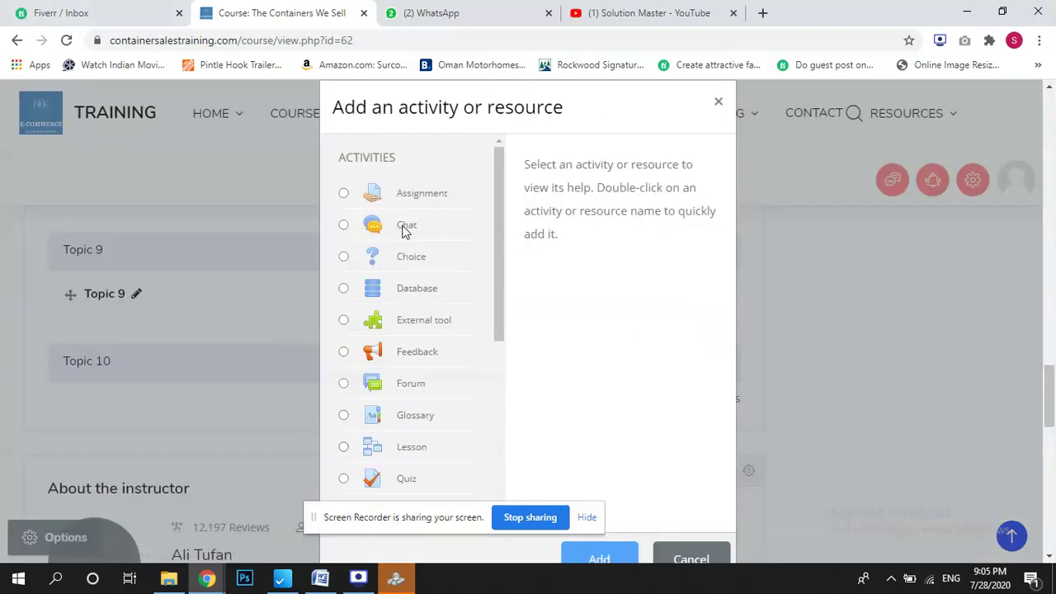
{"action": "left_click", "coordinate": [404, 229]}
{"action": "left_click_drag", "start_coordinate": [728, 248], "coordinate": [743, 375]}
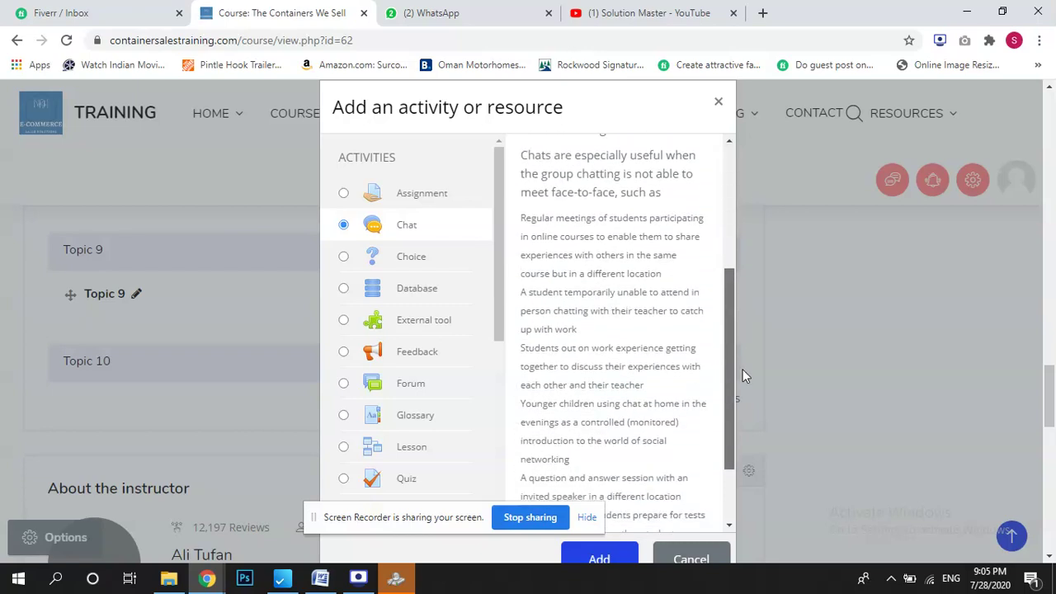
{"action": "left_click", "coordinate": [612, 562]}
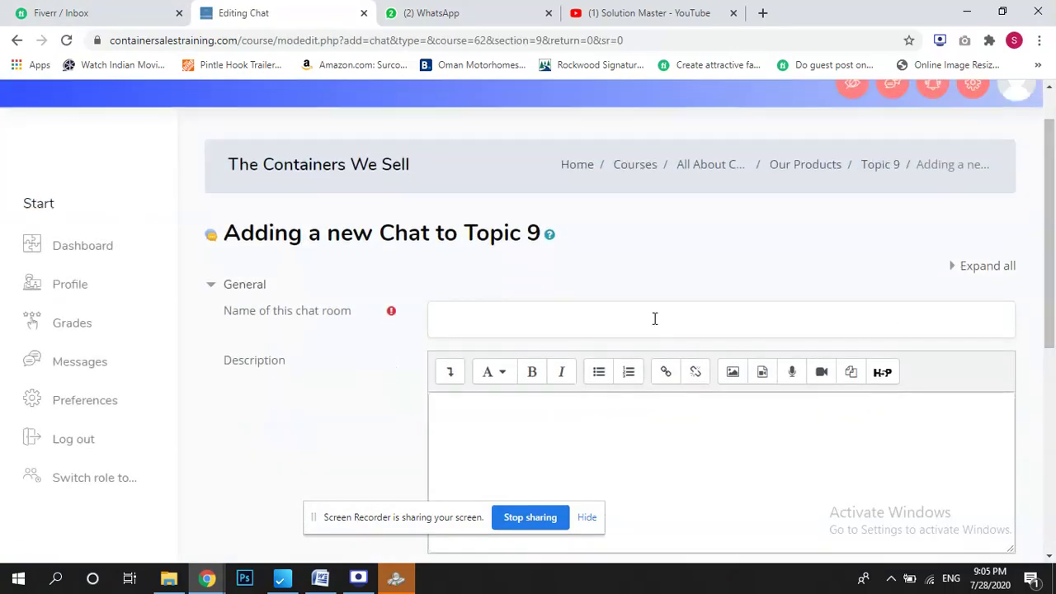
Name the chat 'Its A test Chat', set the next chat day to 13, and save it.
{"action": "left_click", "coordinate": [652, 317]}
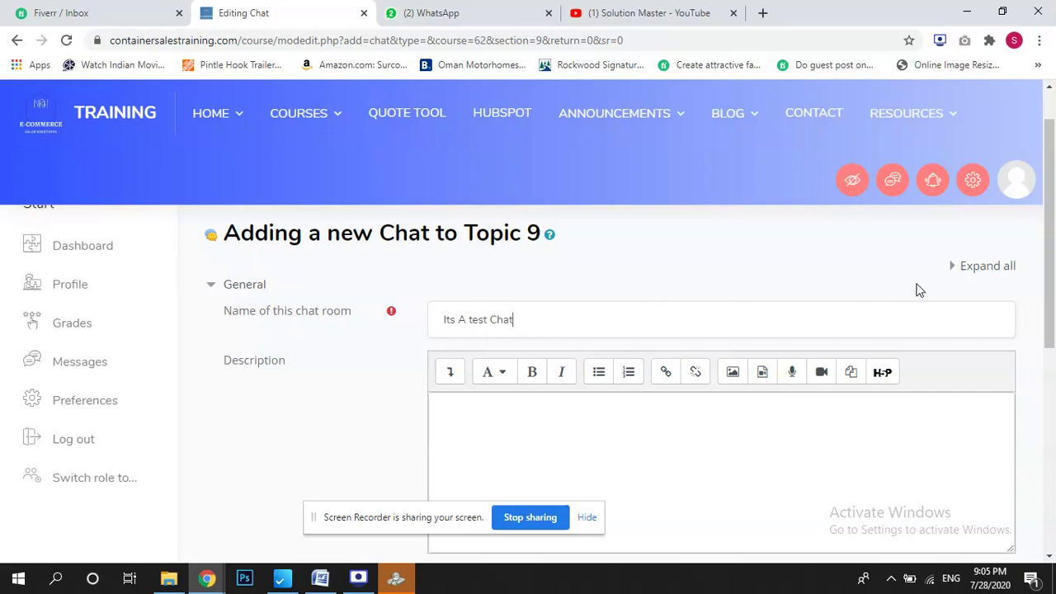
{"action": "scroll", "coordinate": [578, 371], "scroll_direction": "down", "scroll_amount": 4}
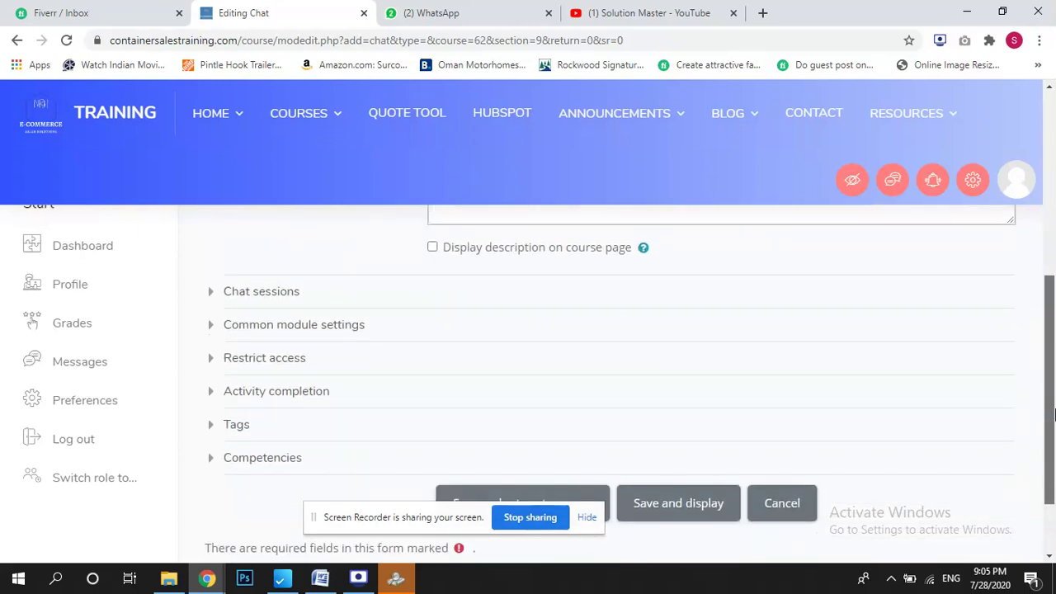
{"action": "left_click", "coordinate": [280, 302]}
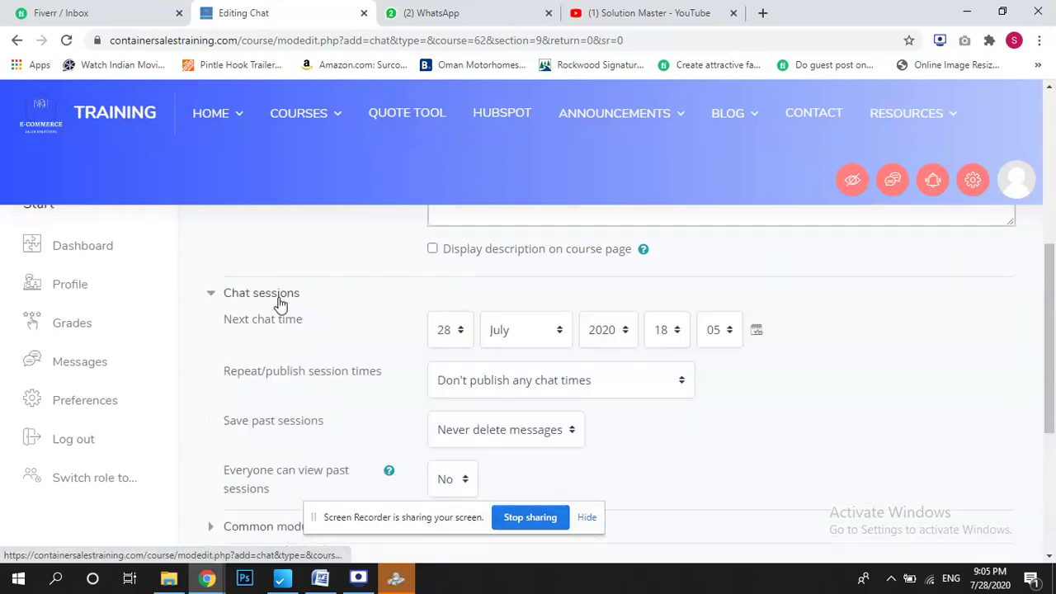
{"action": "left_click", "coordinate": [444, 331]}
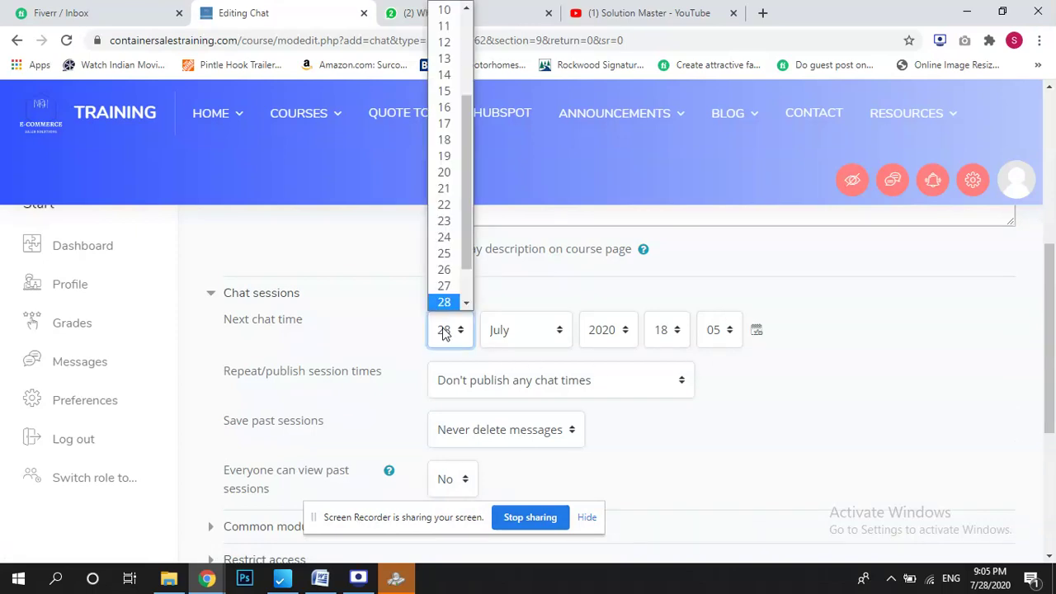
{"action": "left_click", "coordinate": [443, 59]}
{"action": "left_click_drag", "start_coordinate": [1050, 330], "coordinate": [1025, 432]}
{"action": "left_click", "coordinate": [693, 465]}
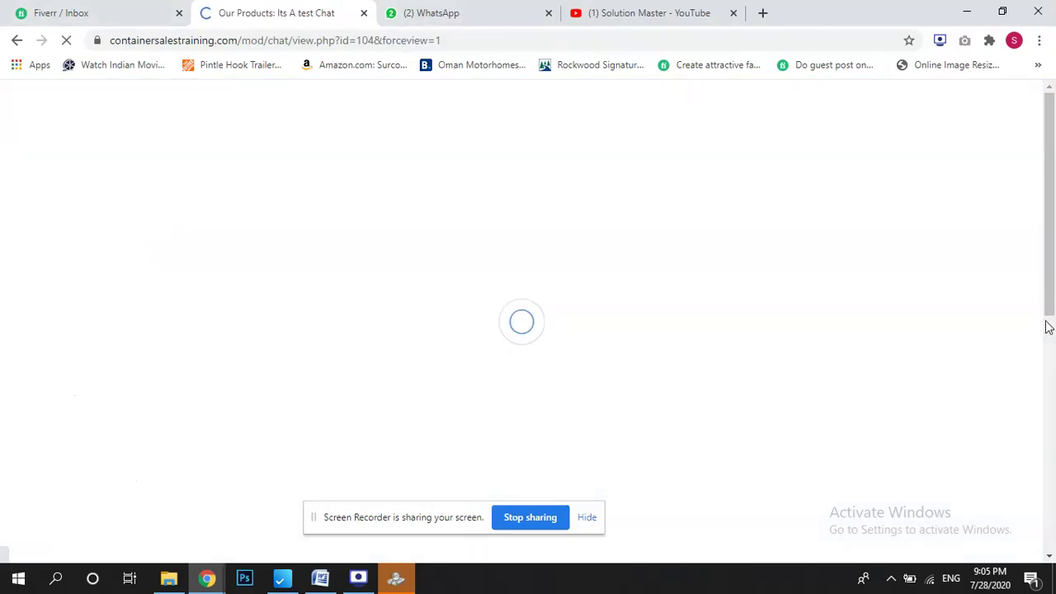
{"action": "scroll", "coordinate": [1049, 330], "scroll_direction": "down", "scroll_amount": 4}
{"action": "scroll", "coordinate": [1049, 330], "scroll_direction": "up", "scroll_amount": 3}
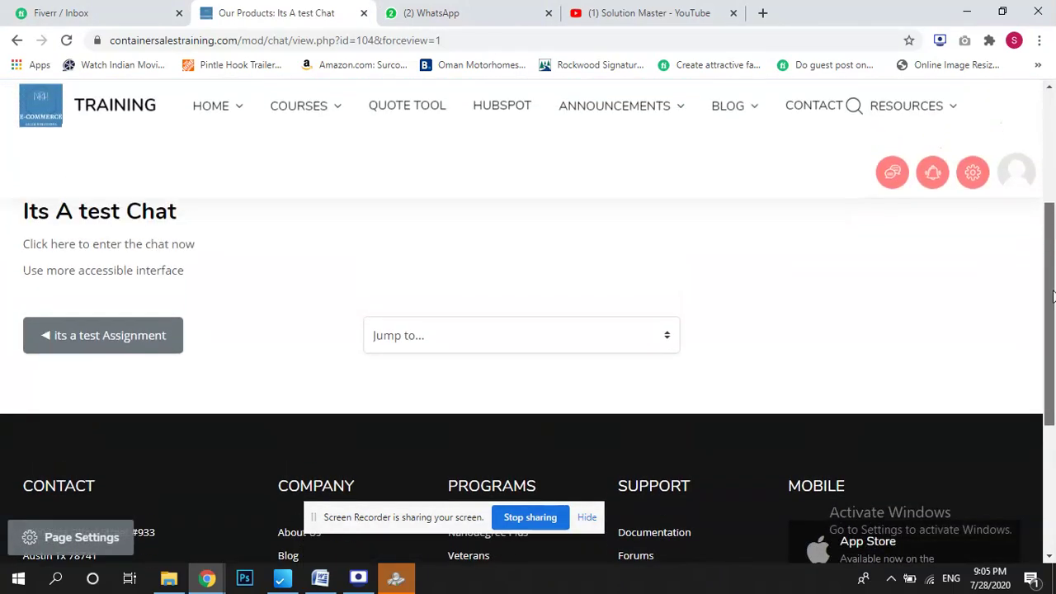
Return to the course, expand Topics 9 and 10, and open the activity chooser for Topic 10.
{"action": "left_click", "coordinate": [566, 260]}
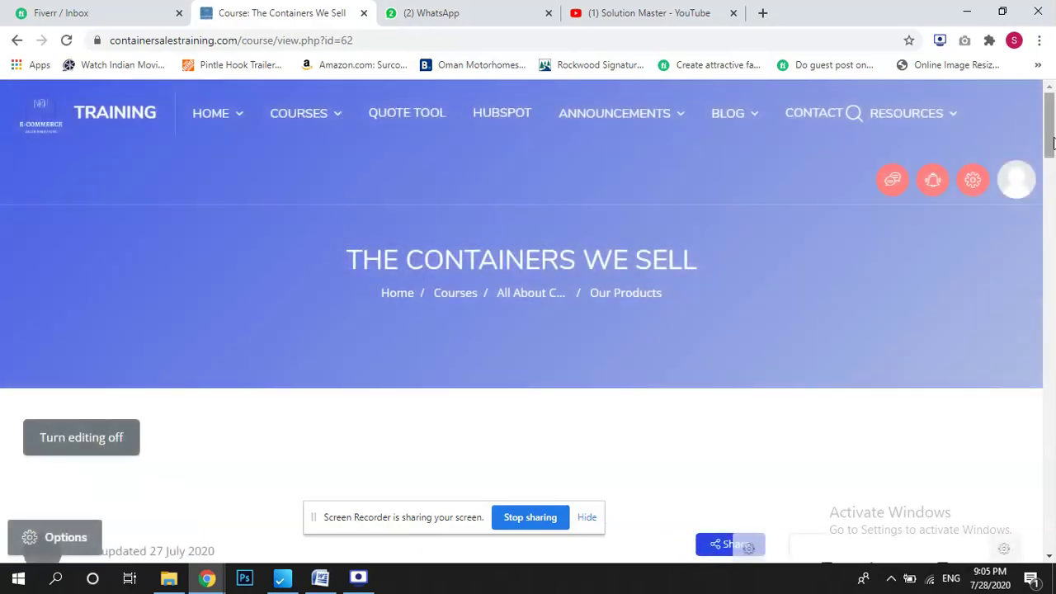
{"action": "left_click_drag", "start_coordinate": [1051, 143], "coordinate": [1052, 398]}
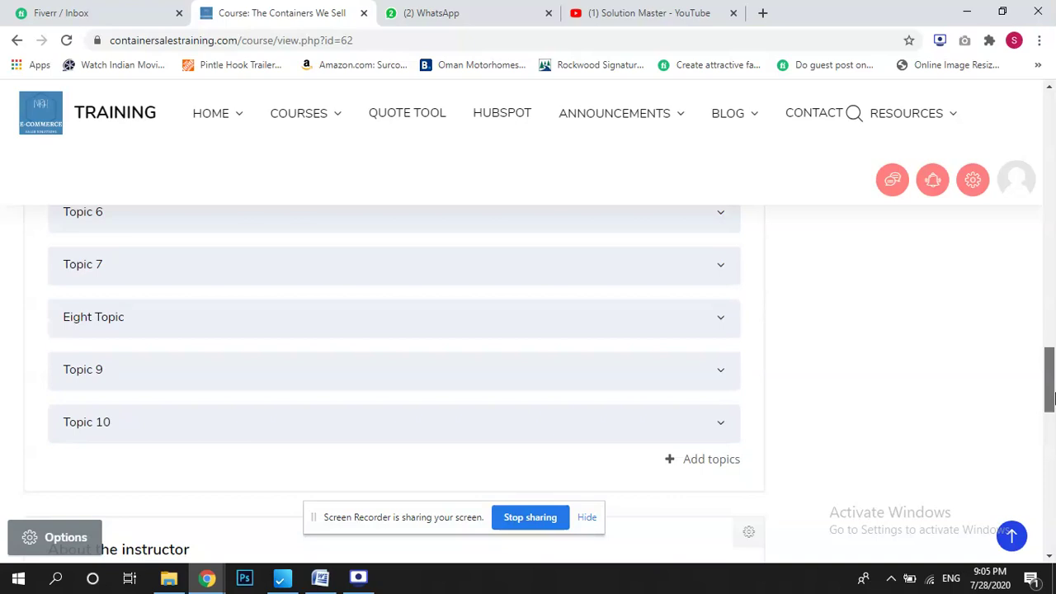
{"action": "left_click", "coordinate": [349, 379]}
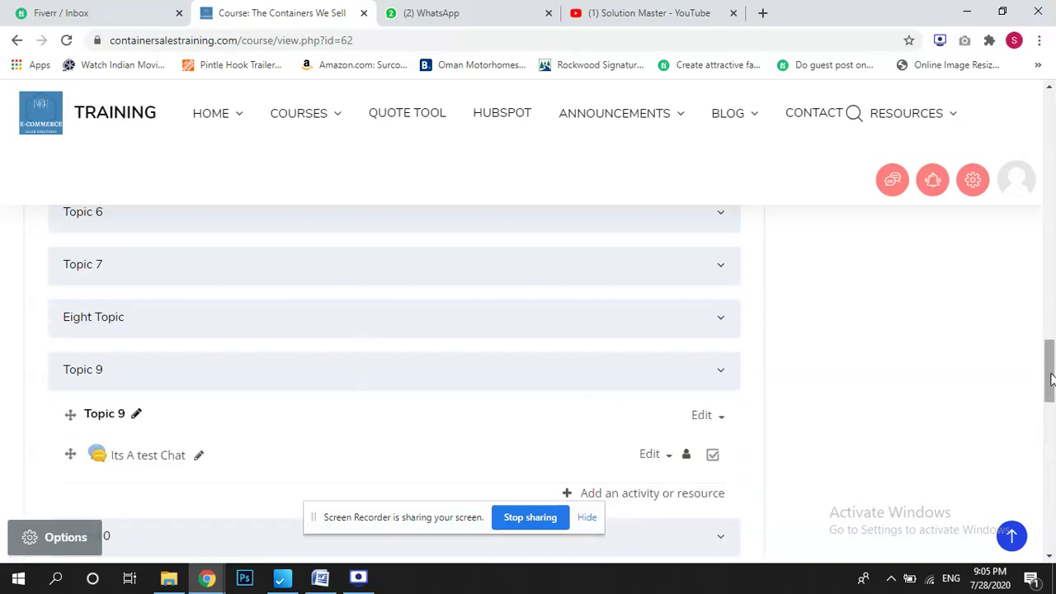
{"action": "left_click_drag", "start_coordinate": [1051, 367], "coordinate": [1051, 400]}
{"action": "left_click", "coordinate": [323, 275]}
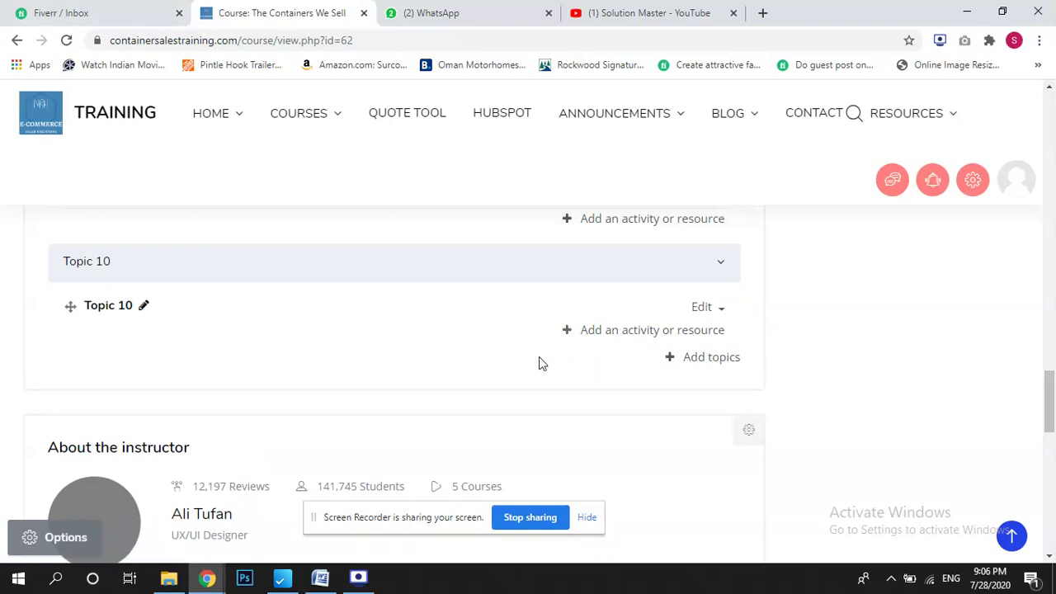
{"action": "left_click", "coordinate": [628, 331]}
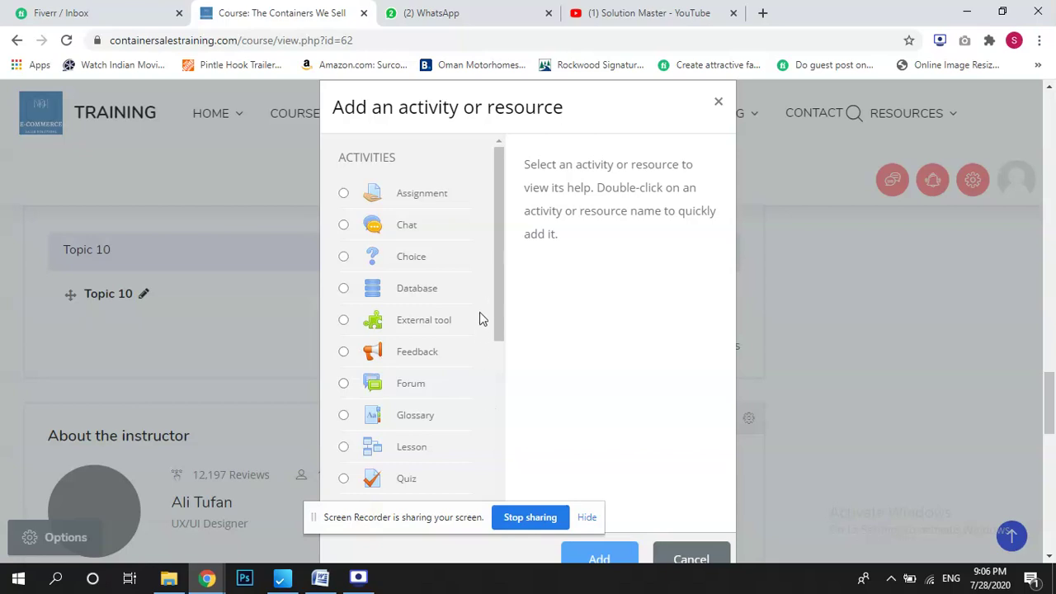
Pick Quiz in the activity chooser for Topic 10.
{"action": "left_click_drag", "start_coordinate": [493, 298], "coordinate": [506, 372]}
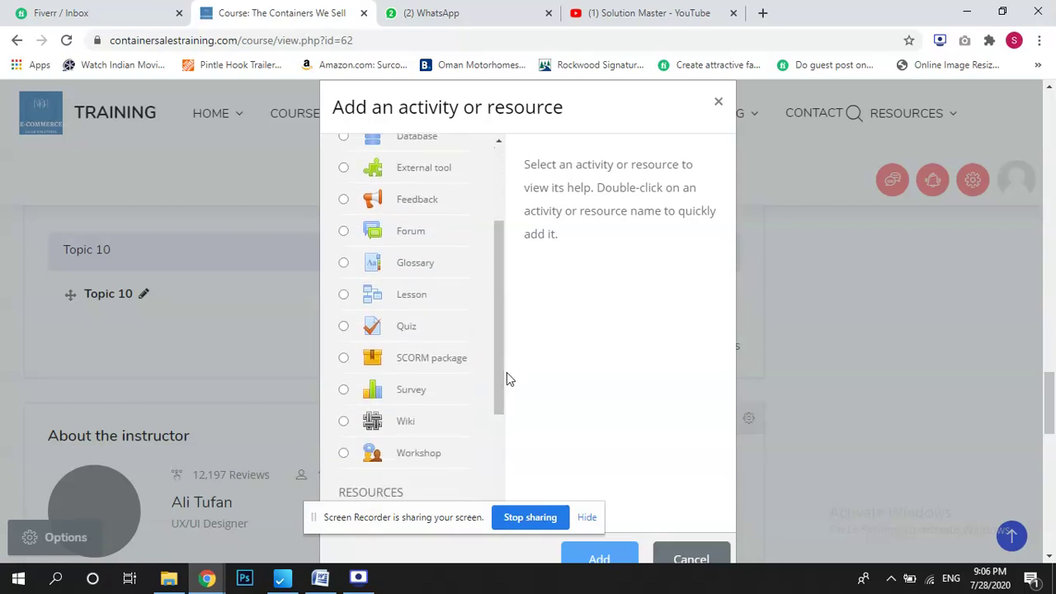
{"action": "left_click", "coordinate": [355, 326]}
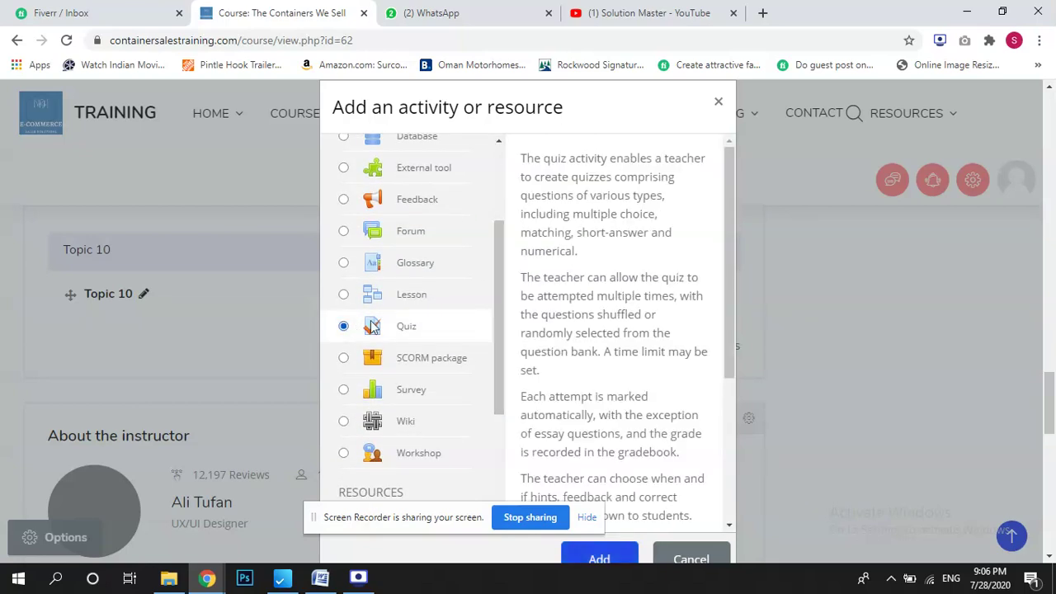
{"action": "left_click", "coordinate": [617, 559]}
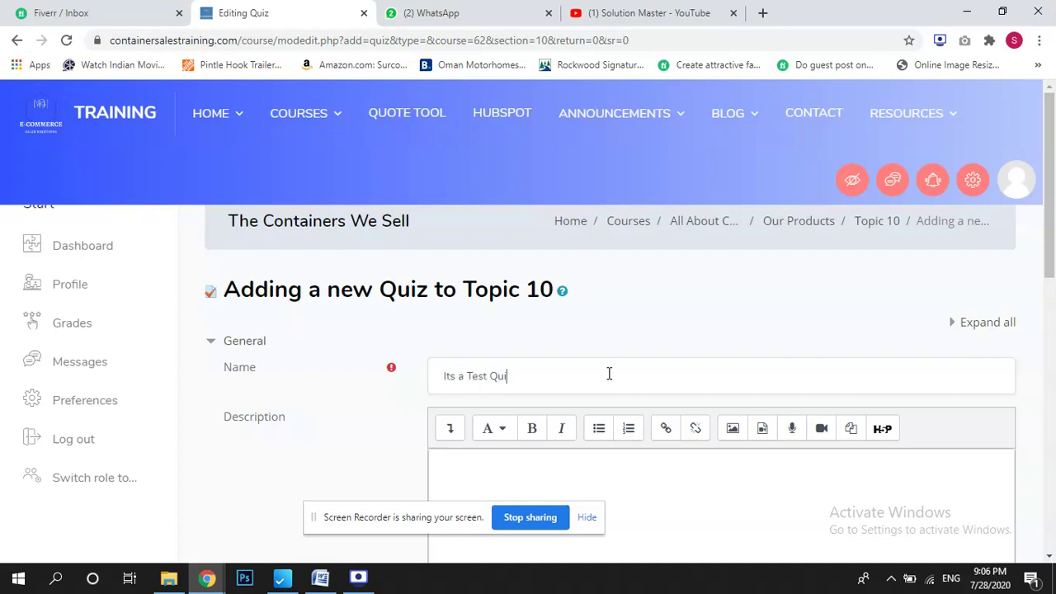
Set the quiz to open on day 23 with a 2-minute time limit.
{"action": "scroll", "coordinate": [199, 340], "scroll_direction": "down", "scroll_amount": 4}
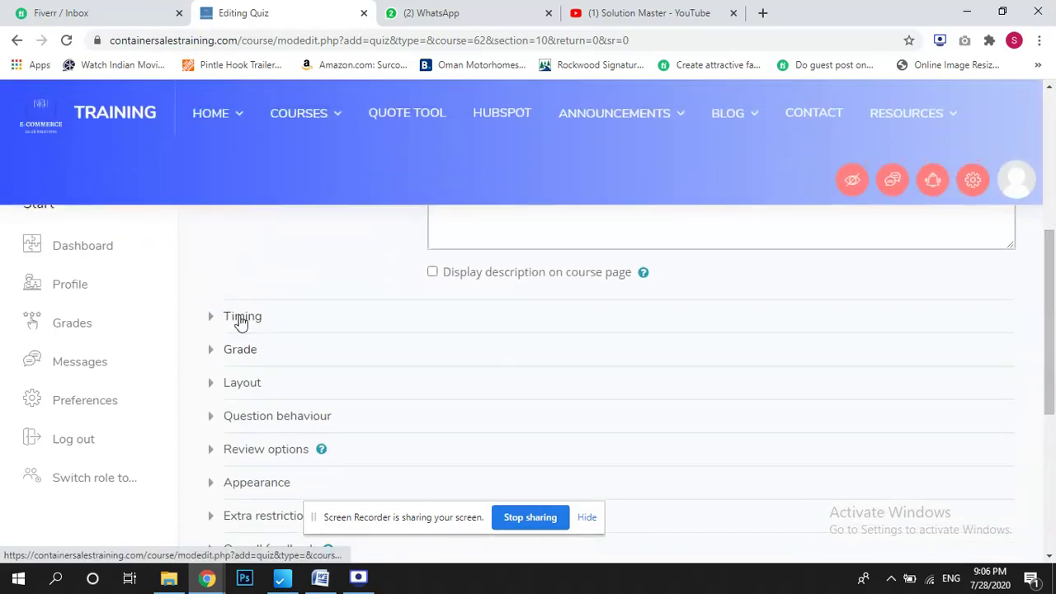
{"action": "left_click", "coordinate": [239, 318]}
{"action": "left_click", "coordinate": [777, 353]}
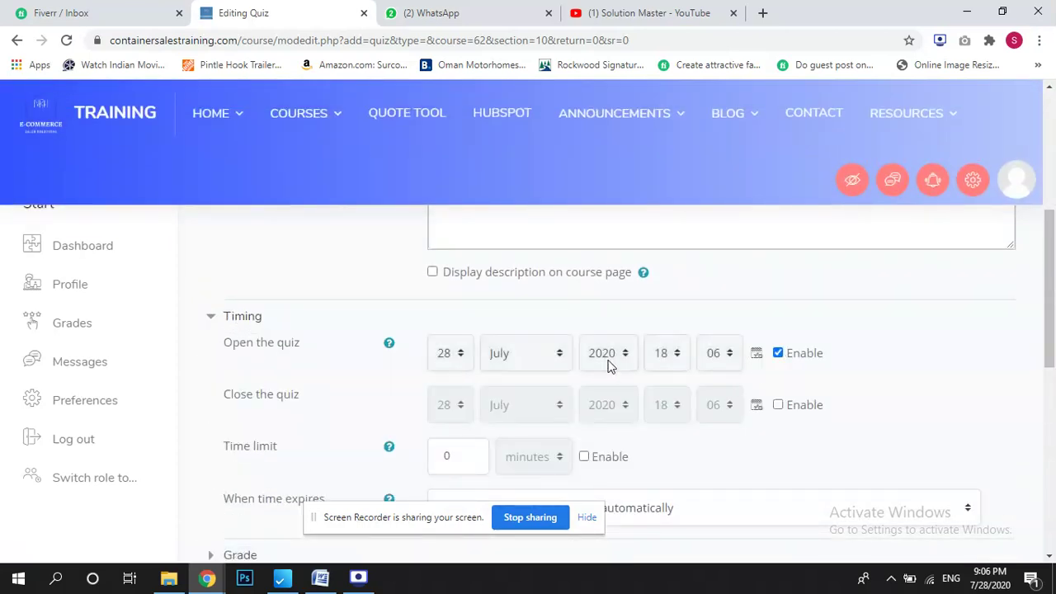
{"action": "left_click", "coordinate": [445, 353]}
{"action": "left_click", "coordinate": [456, 212]}
{"action": "left_click_drag", "start_coordinate": [1052, 304], "coordinate": [1052, 353]}
{"action": "left_click_drag", "start_coordinate": [1054, 353], "coordinate": [1054, 356]}
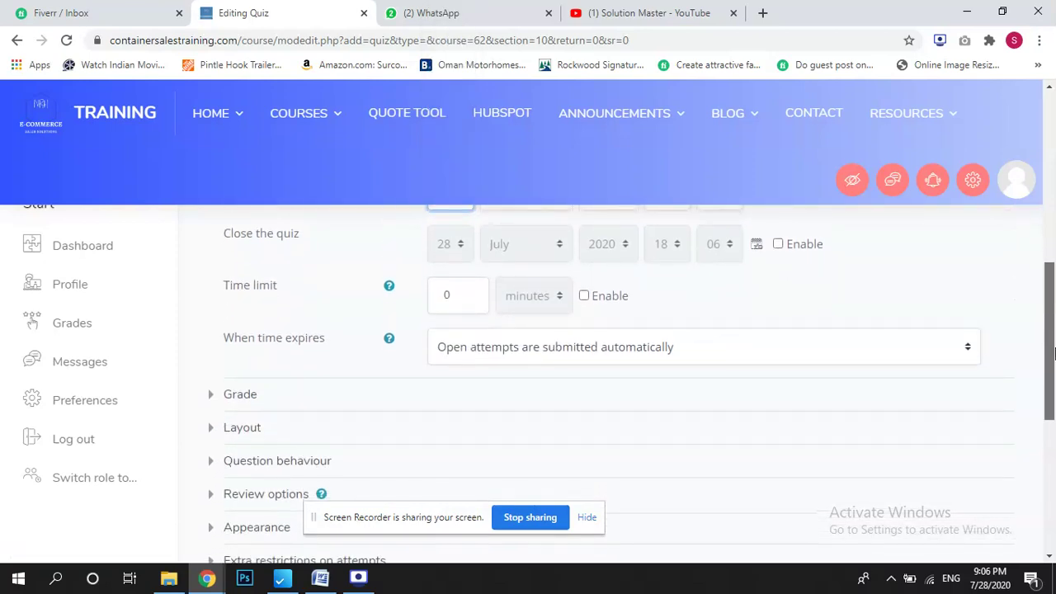
{"action": "left_click", "coordinate": [583, 296]}
{"action": "double_click", "coordinate": [432, 290]}
{"action": "type", "text": "2"}
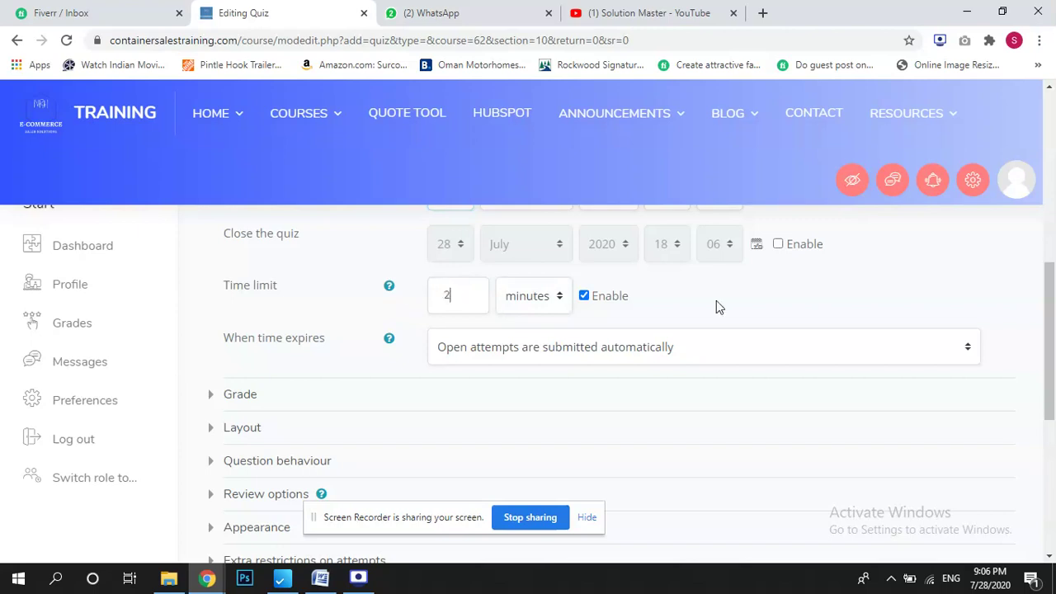
{"action": "left_click_drag", "start_coordinate": [1054, 325], "coordinate": [1054, 361]}
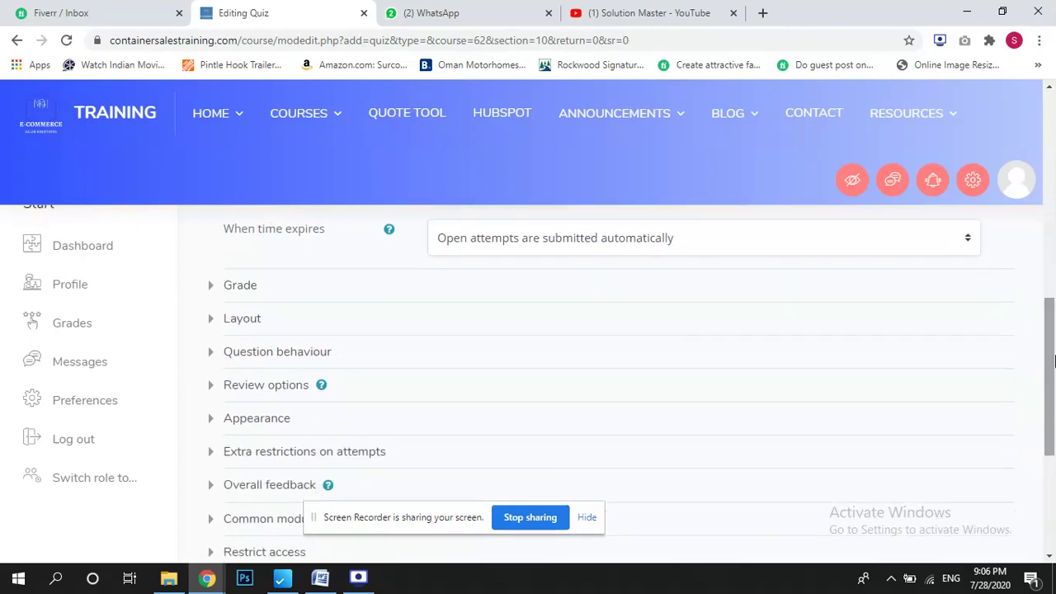
Review the Grade and Appearance sections, then save and display the quiz.
{"action": "left_click", "coordinate": [240, 285]}
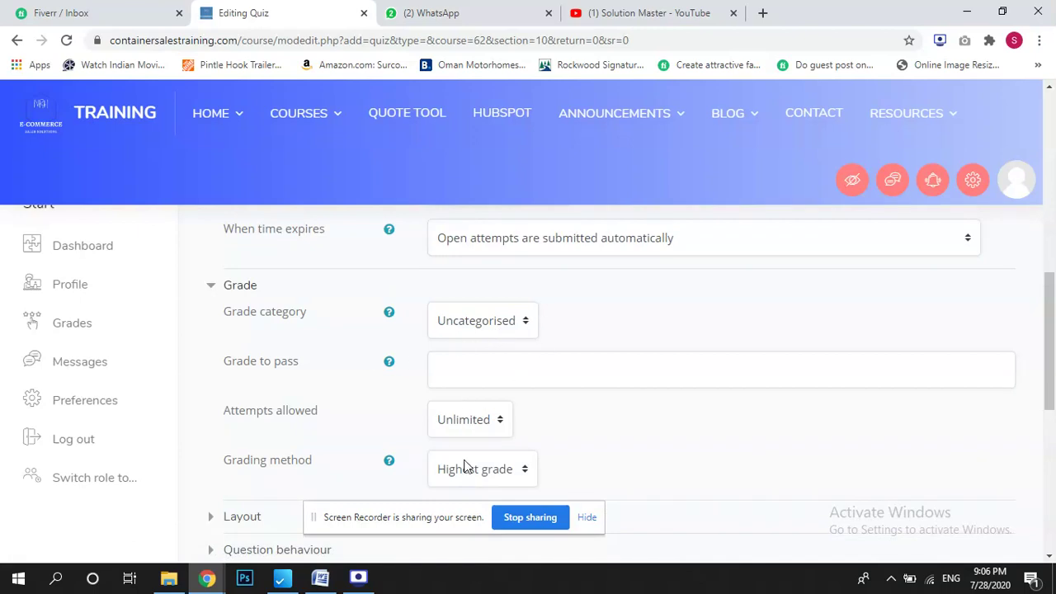
{"action": "scroll", "coordinate": [276, 228], "scroll_direction": "down", "scroll_amount": 5}
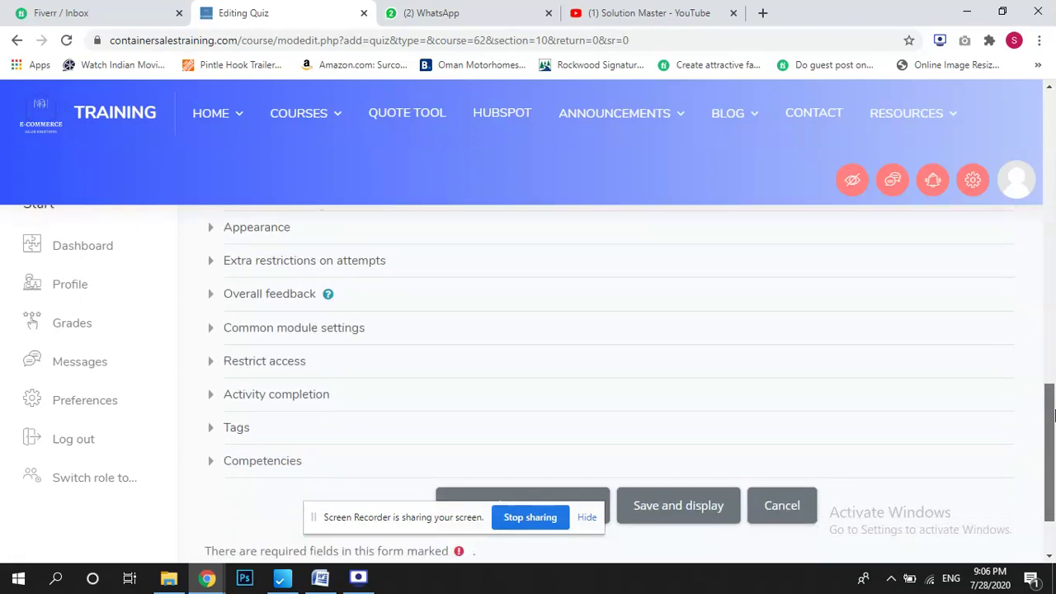
{"action": "left_click", "coordinate": [264, 236]}
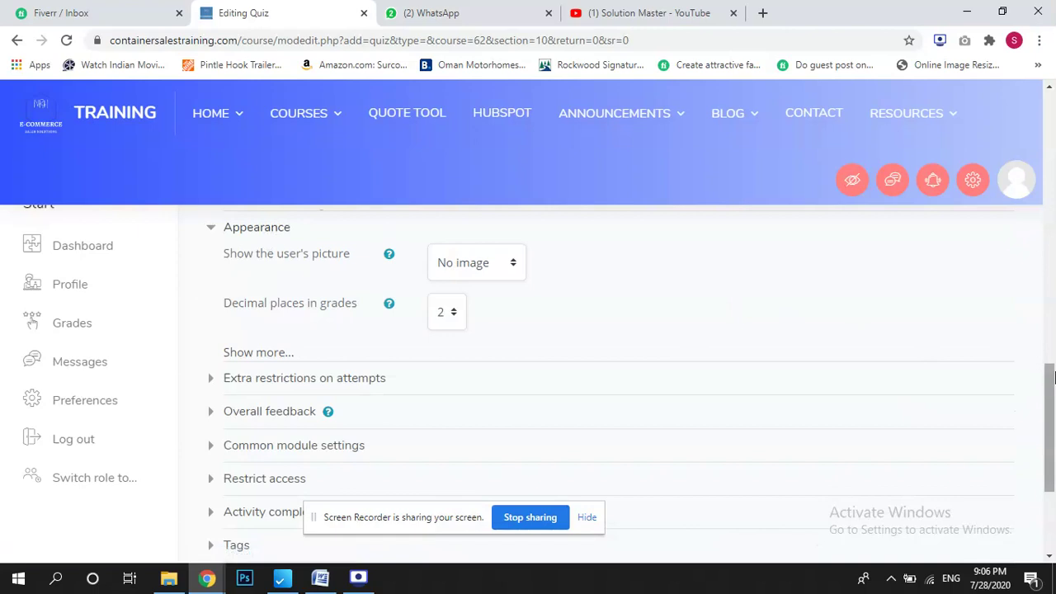
{"action": "scroll", "coordinate": [1048, 450], "scroll_direction": "down", "scroll_amount": 3}
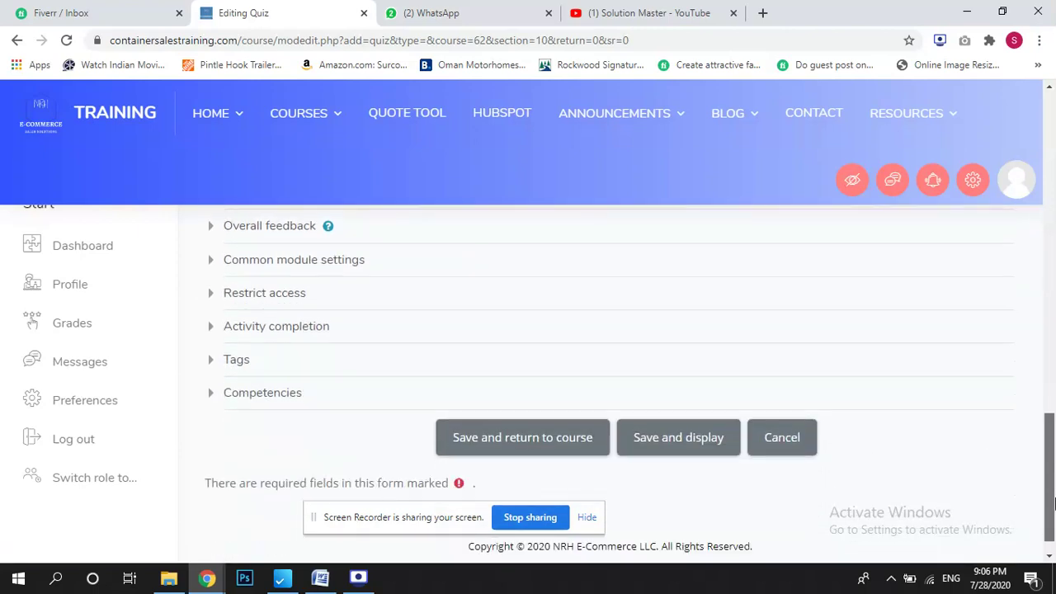
{"action": "left_click", "coordinate": [660, 411]}
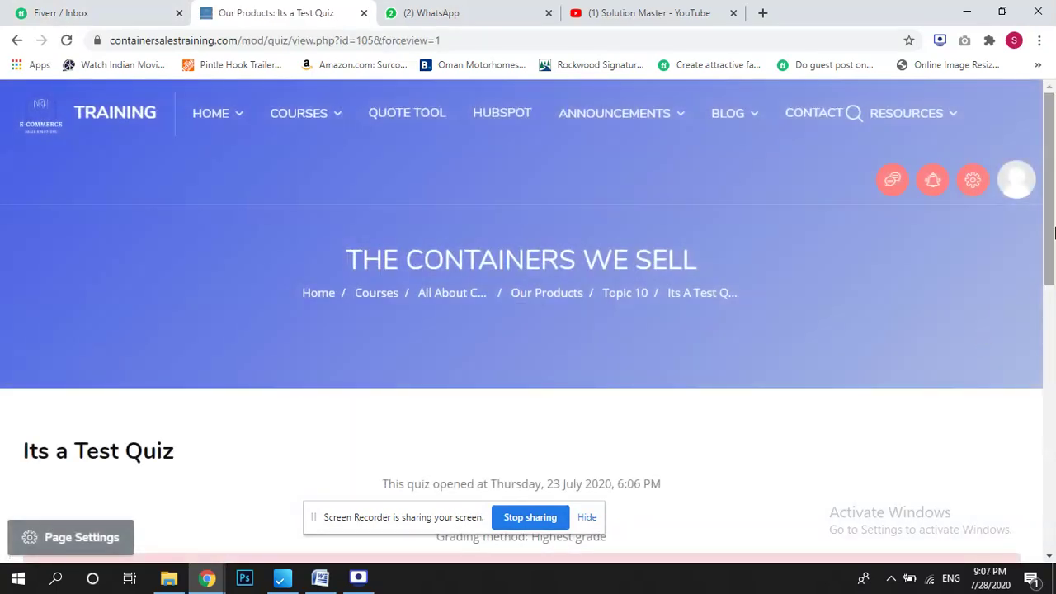
Highlight the 'No questions have been added yet' notice and open the quiz editing page.
{"action": "left_click_drag", "start_coordinate": [1054, 234], "coordinate": [1041, 306]}
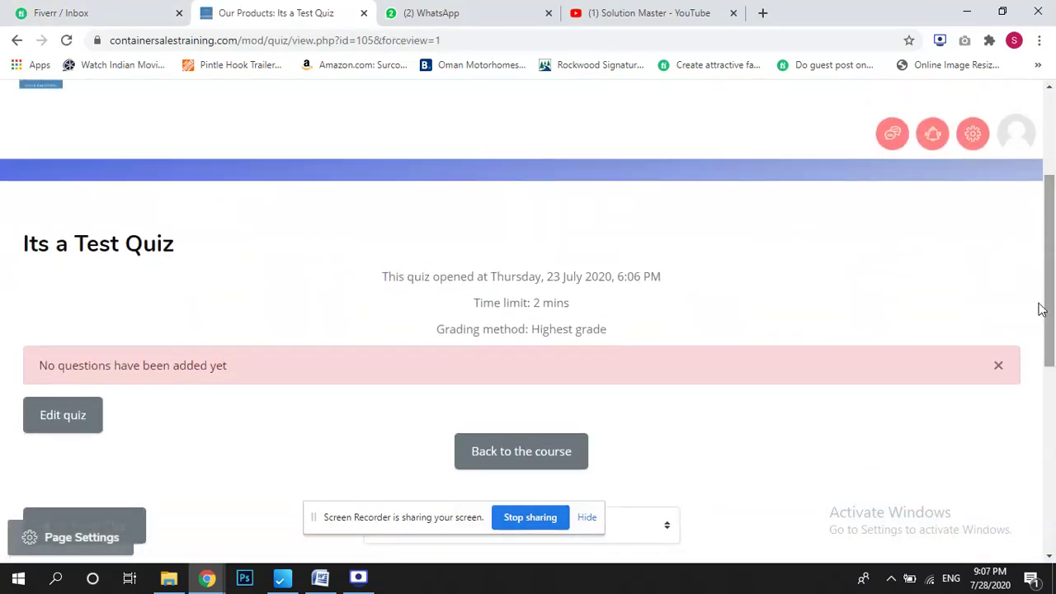
{"action": "left_click_drag", "start_coordinate": [79, 359], "coordinate": [258, 383]}
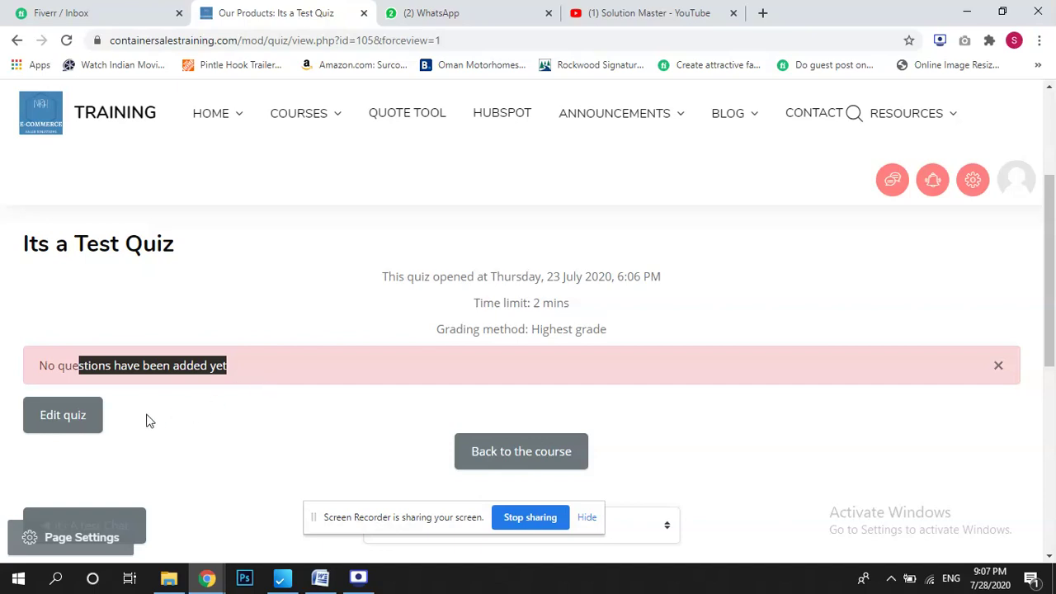
{"action": "left_click", "coordinate": [81, 418]}
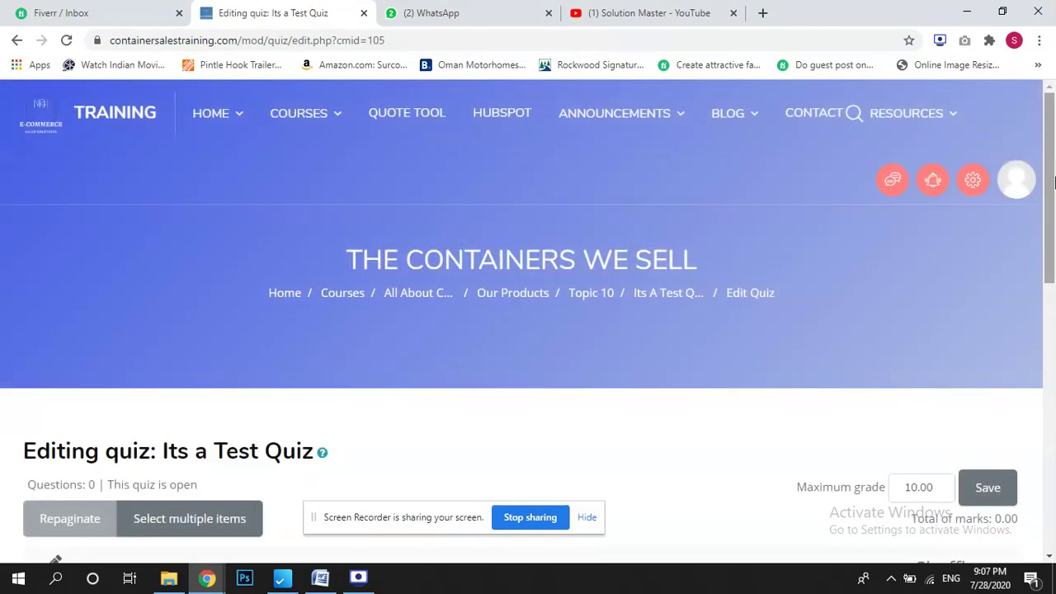
Choose Add > a new question and select the True/False question type.
{"action": "left_click_drag", "start_coordinate": [1054, 177], "coordinate": [1053, 273]}
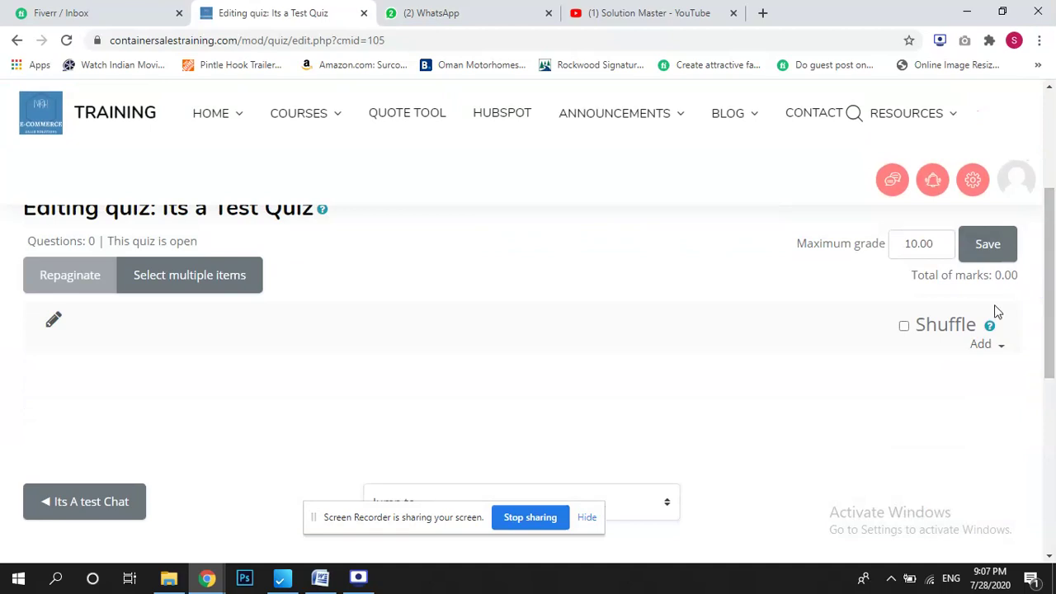
{"action": "left_click", "coordinate": [1002, 351]}
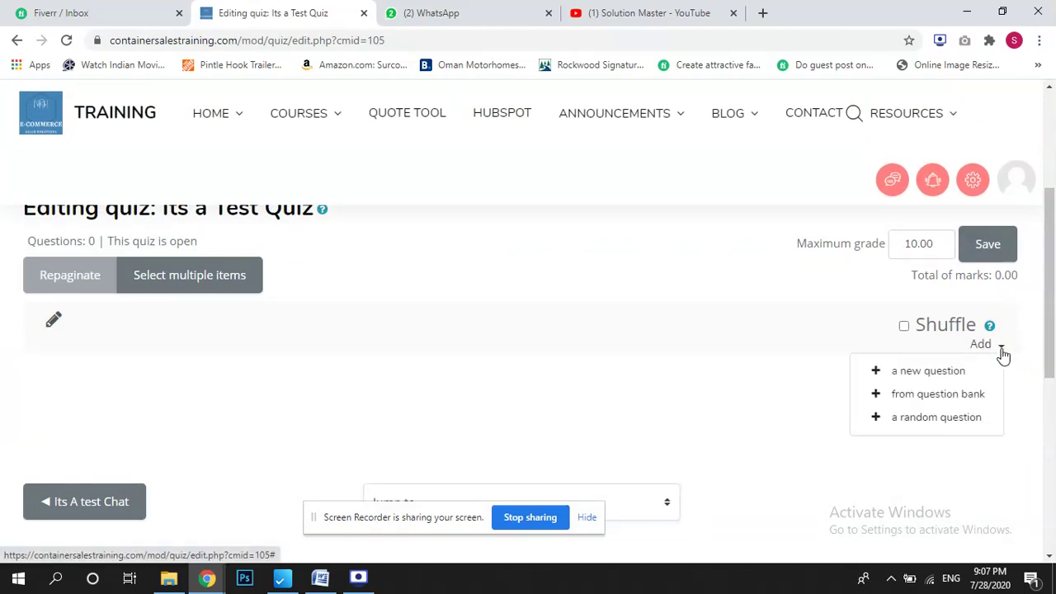
{"action": "left_click", "coordinate": [949, 373]}
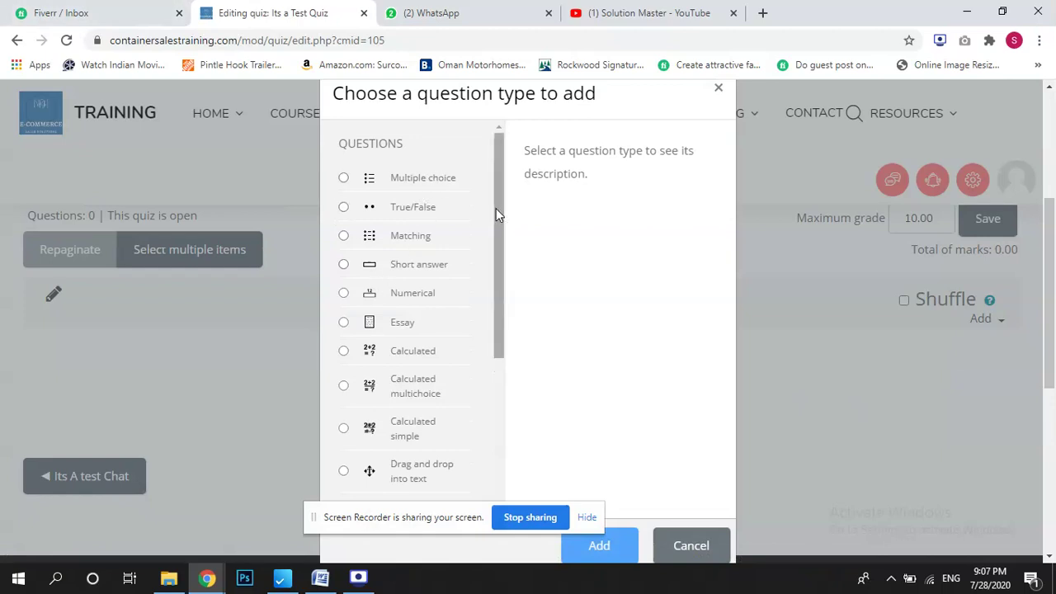
{"action": "left_click_drag", "start_coordinate": [496, 210], "coordinate": [424, 174]}
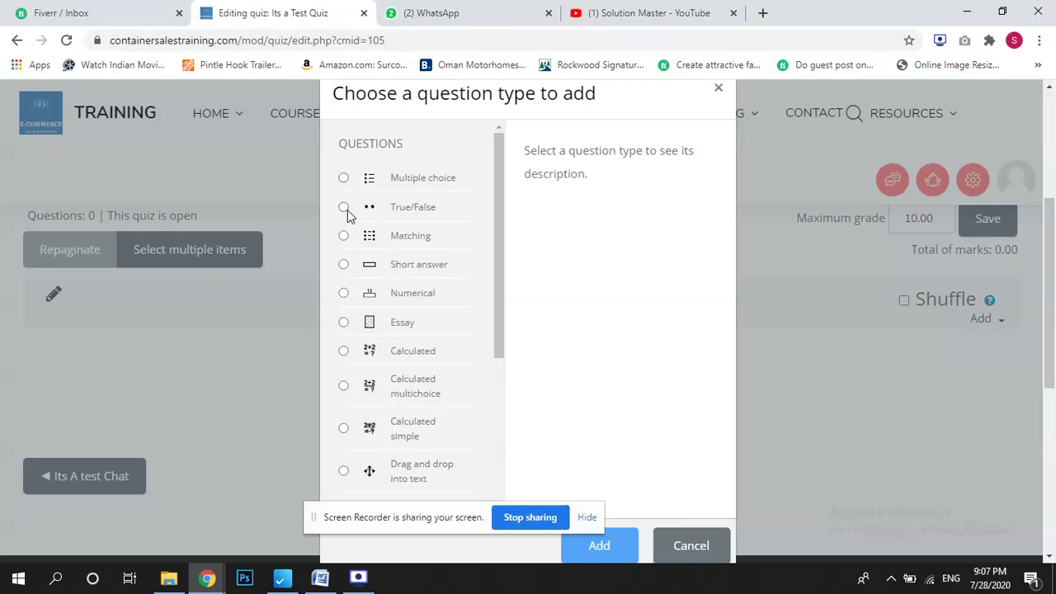
{"action": "left_click", "coordinate": [345, 210]}
Start the True/False question and enter the question text 'How was the course'.
{"action": "left_click", "coordinate": [598, 545]}
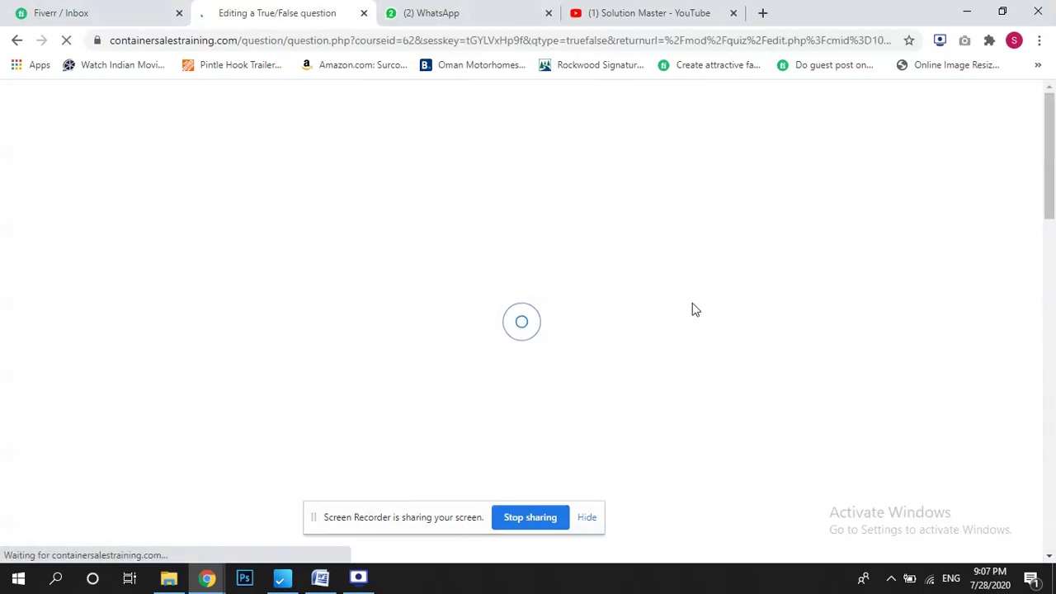
{"action": "scroll", "coordinate": [1054, 174], "scroll_direction": "down", "scroll_amount": 2}
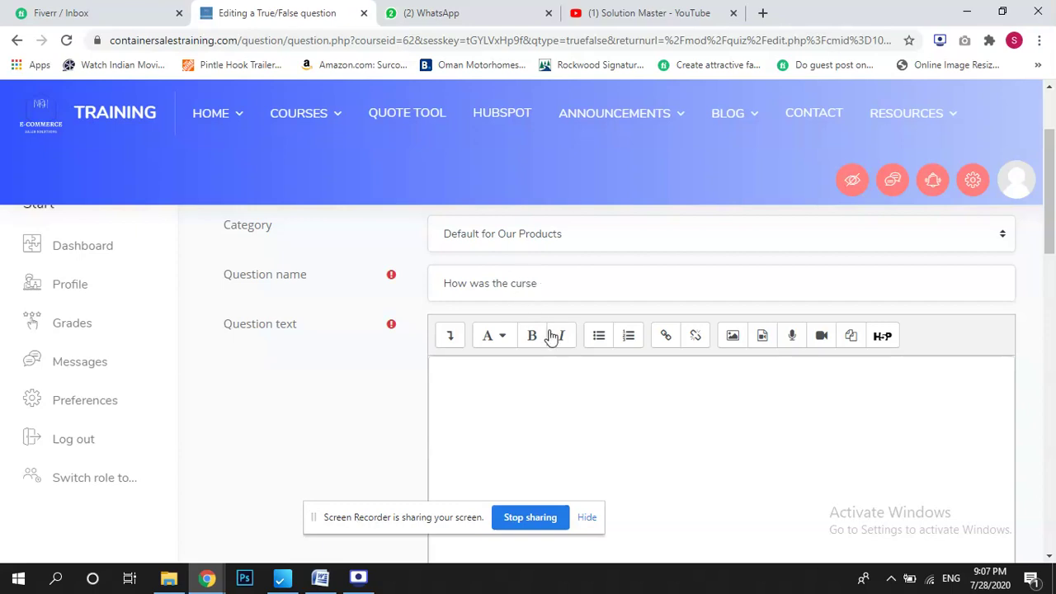
{"action": "left_click", "coordinate": [550, 371]}
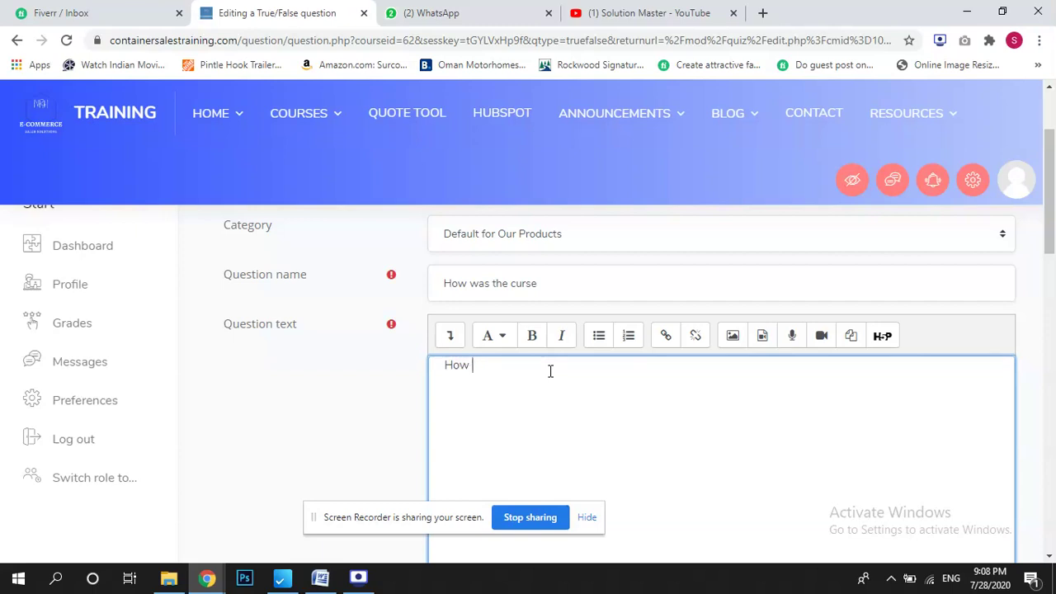
{"action": "type", "text": "How was the course"}
{"action": "scroll", "coordinate": [1020, 264], "scroll_direction": "down", "scroll_amount": 4}
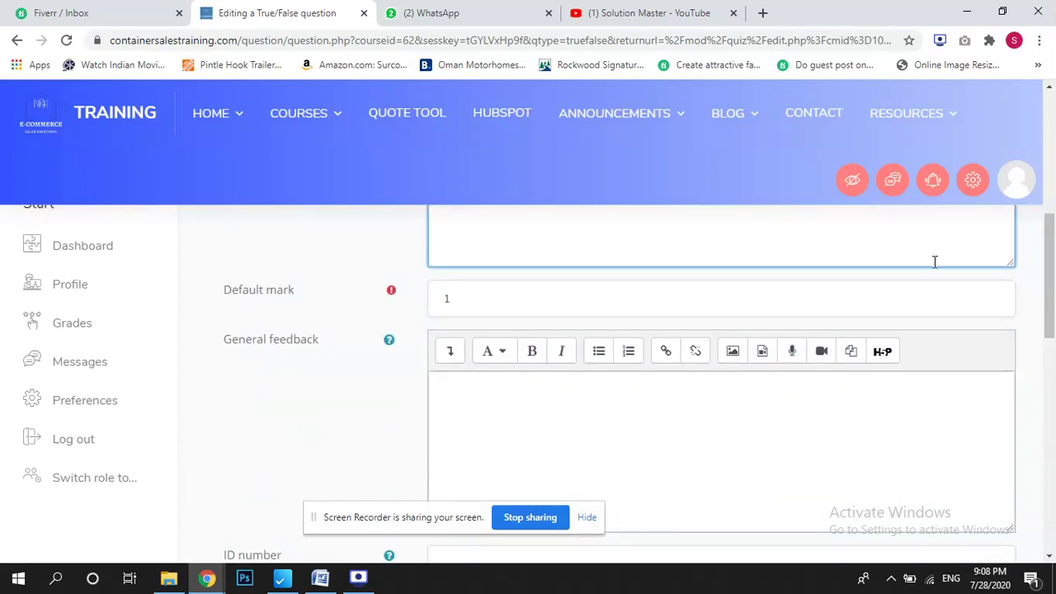
{"action": "left_click", "coordinate": [565, 299]}
Set the correct answer to True and save the question, continuing to edit.
{"action": "left_click_drag", "start_coordinate": [1053, 305], "coordinate": [1053, 383]}
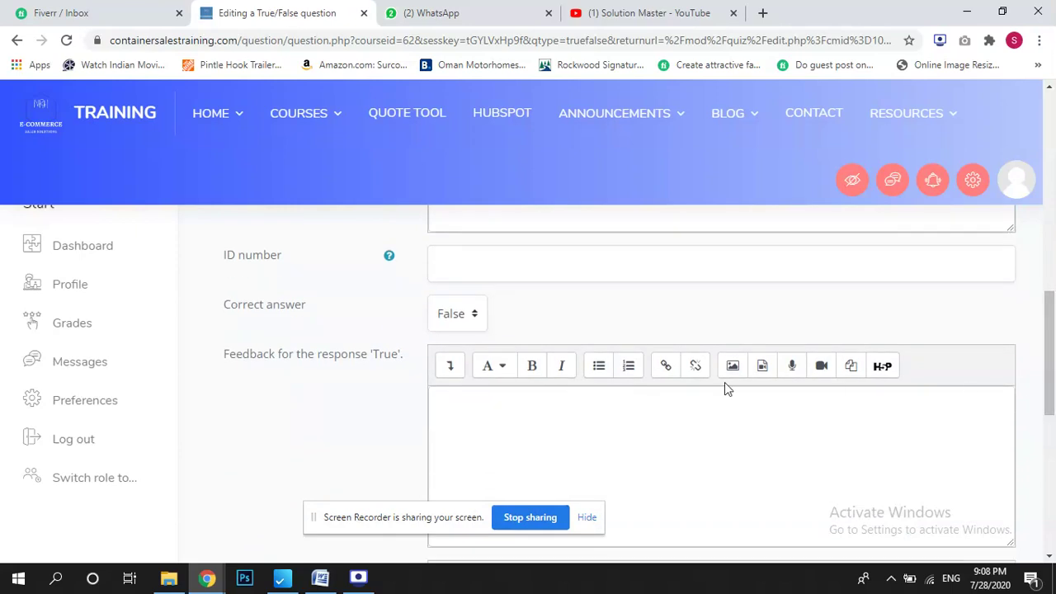
{"action": "left_click", "coordinate": [445, 316]}
{"action": "left_click", "coordinate": [460, 357]}
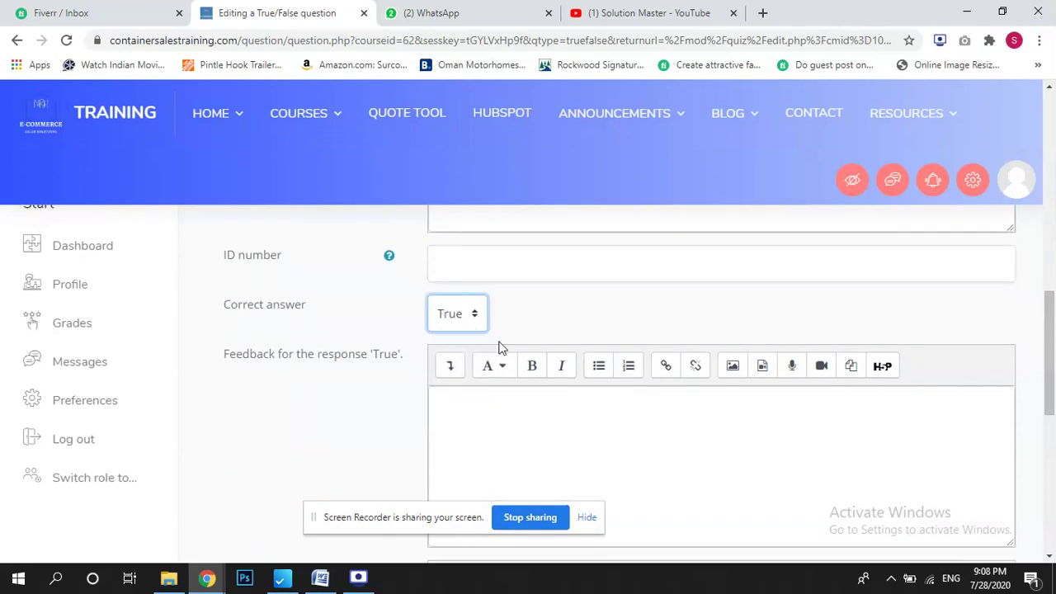
{"action": "left_click_drag", "start_coordinate": [1053, 329], "coordinate": [1053, 449]}
{"action": "left_click", "coordinate": [628, 416]}
{"action": "left_click", "coordinate": [551, 431]}
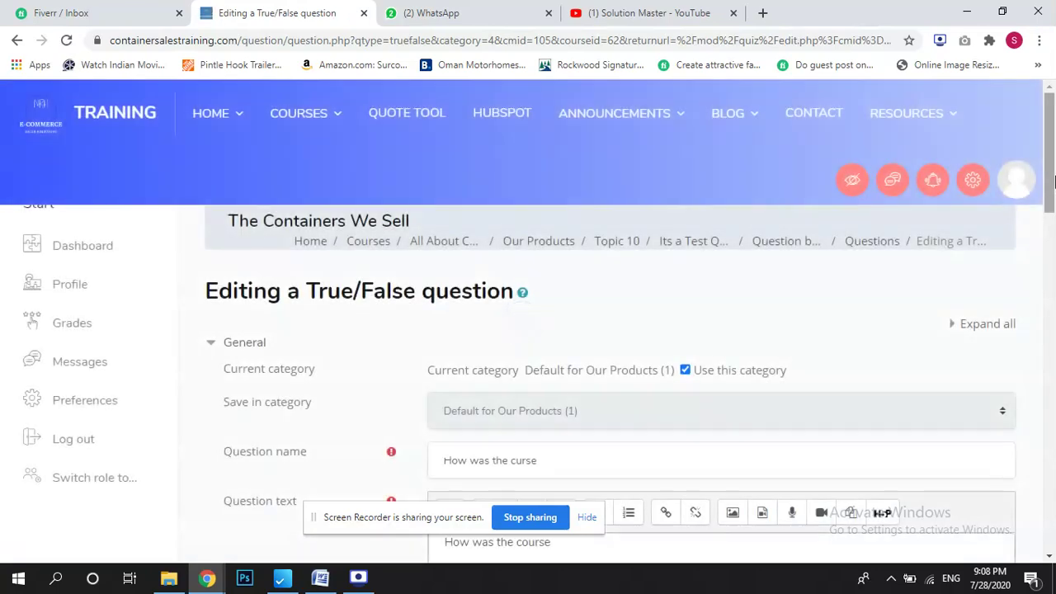
{"action": "left_click_drag", "start_coordinate": [1054, 182], "coordinate": [1054, 510]}
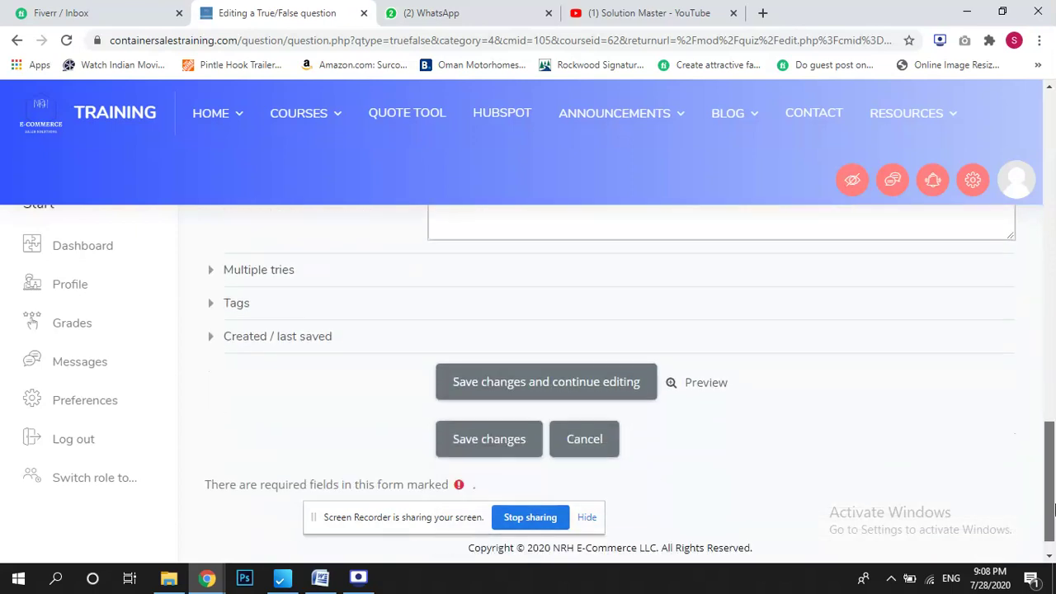
Preview the question answering True, close the preview, and return to the course page.
{"action": "left_click", "coordinate": [699, 392]}
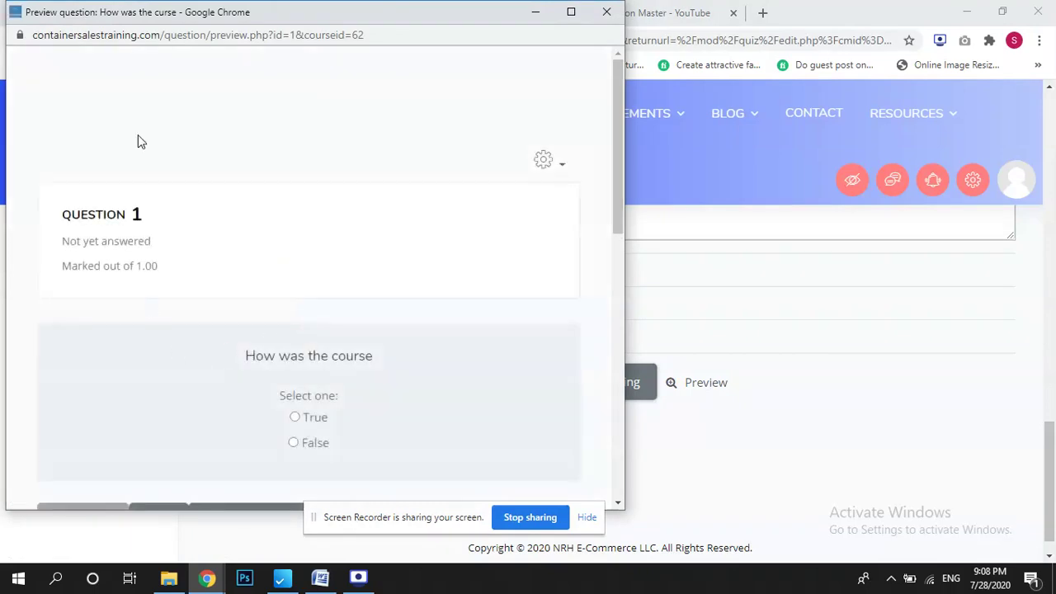
{"action": "left_click_drag", "start_coordinate": [267, 347], "coordinate": [301, 405]}
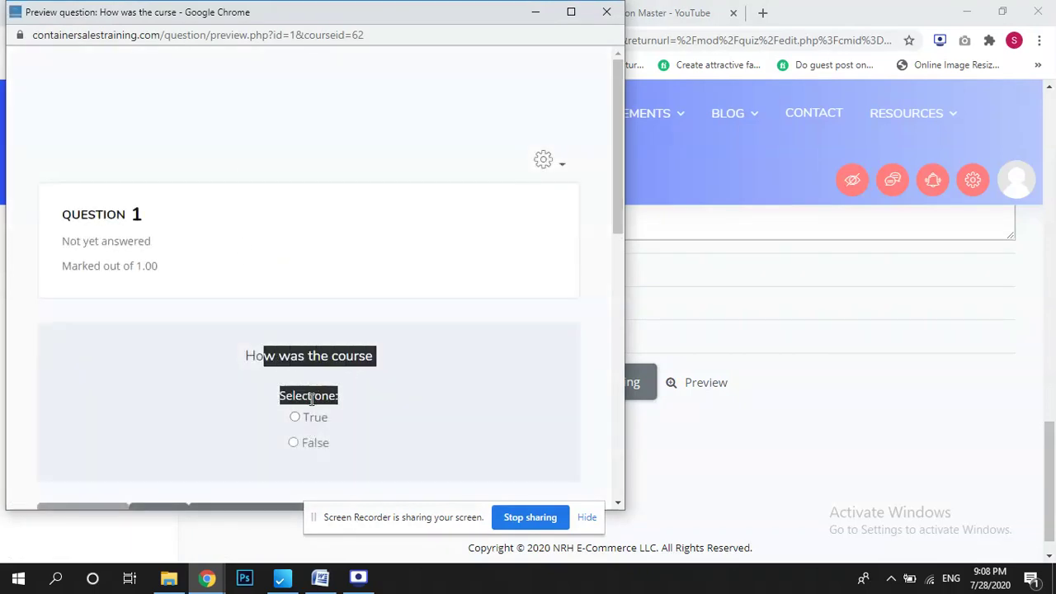
{"action": "left_click", "coordinate": [294, 416]}
{"action": "left_click_drag", "start_coordinate": [617, 149], "coordinate": [662, 448]}
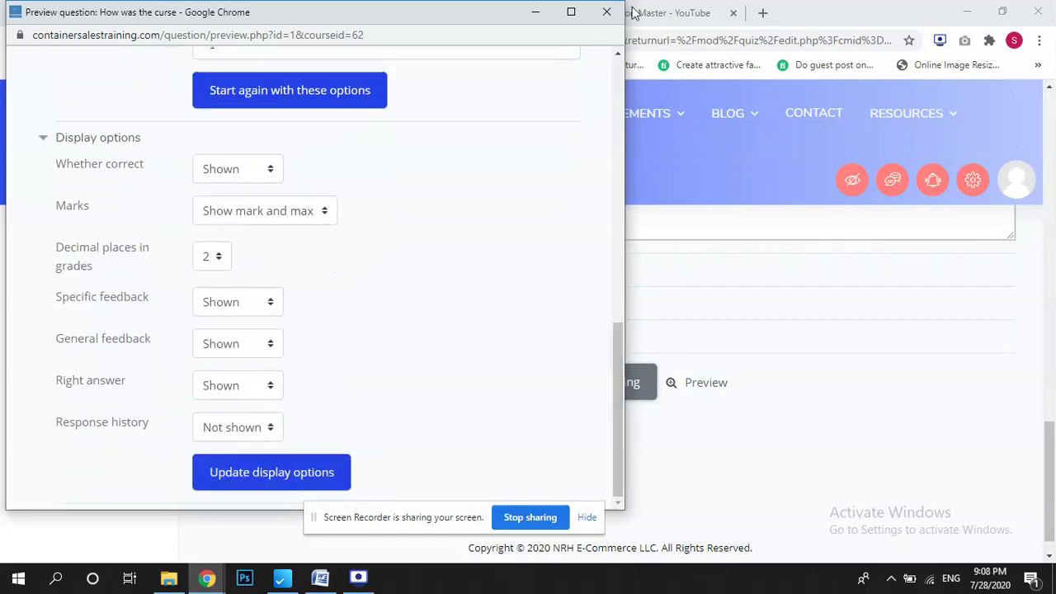
{"action": "left_click", "coordinate": [606, 11]}
{"action": "left_click_drag", "start_coordinate": [1052, 498], "coordinate": [1053, 162]}
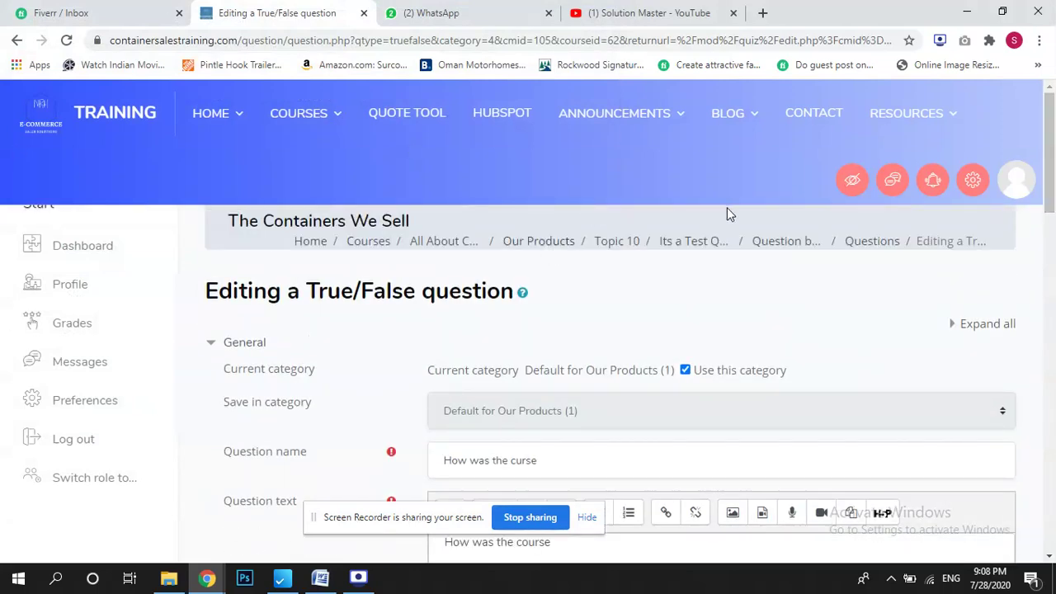
{"action": "left_click", "coordinate": [526, 241]}
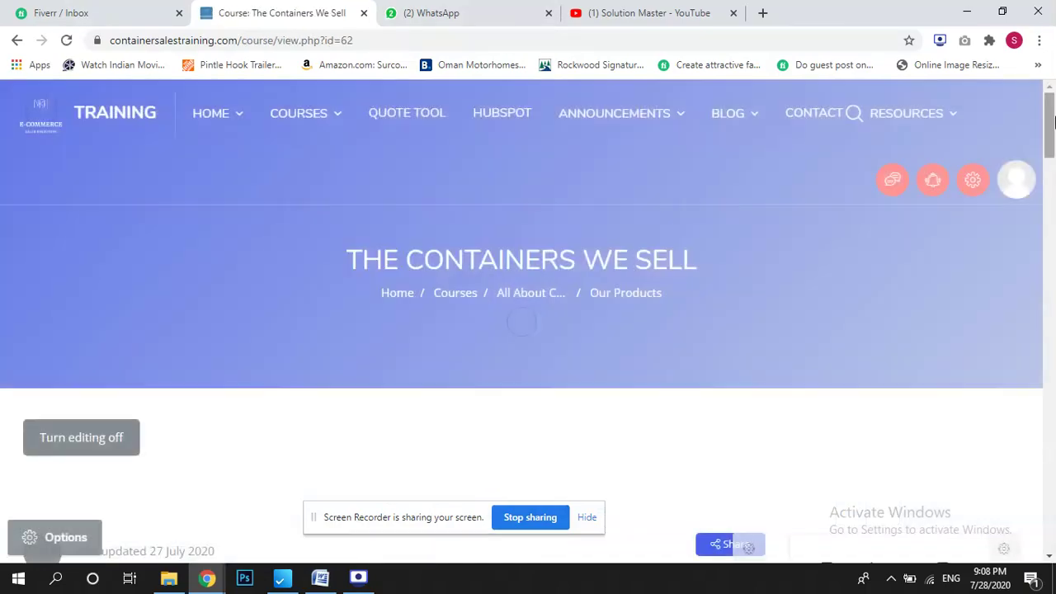
Expand Topic 9 and highlight the course title The Containers We Sell.
{"action": "left_click_drag", "start_coordinate": [1044, 111], "coordinate": [1052, 382]}
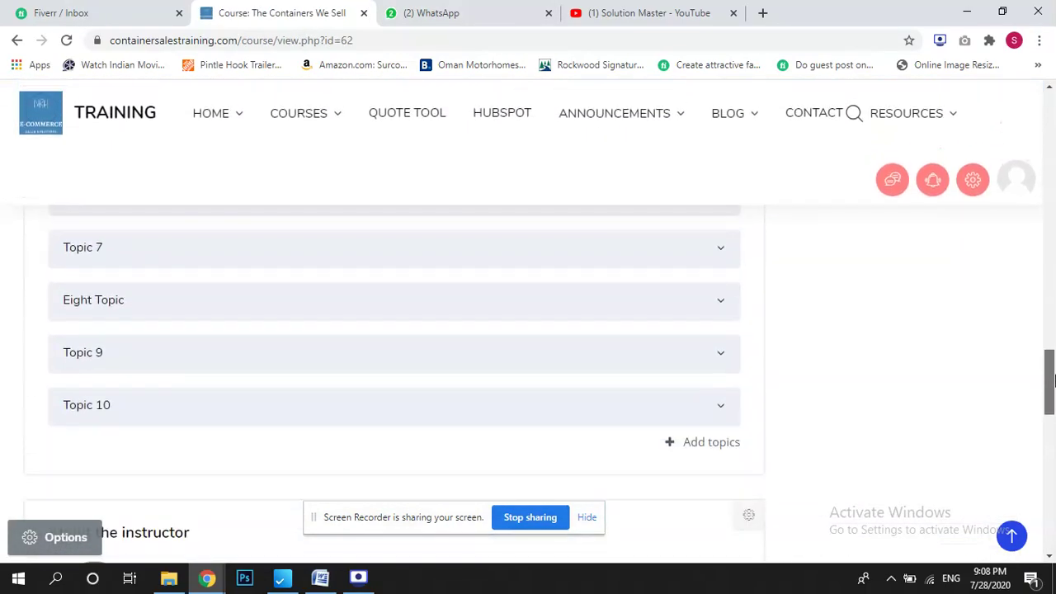
{"action": "left_click", "coordinate": [217, 357]}
{"action": "left_click_drag", "start_coordinate": [1052, 365], "coordinate": [1053, 136]}
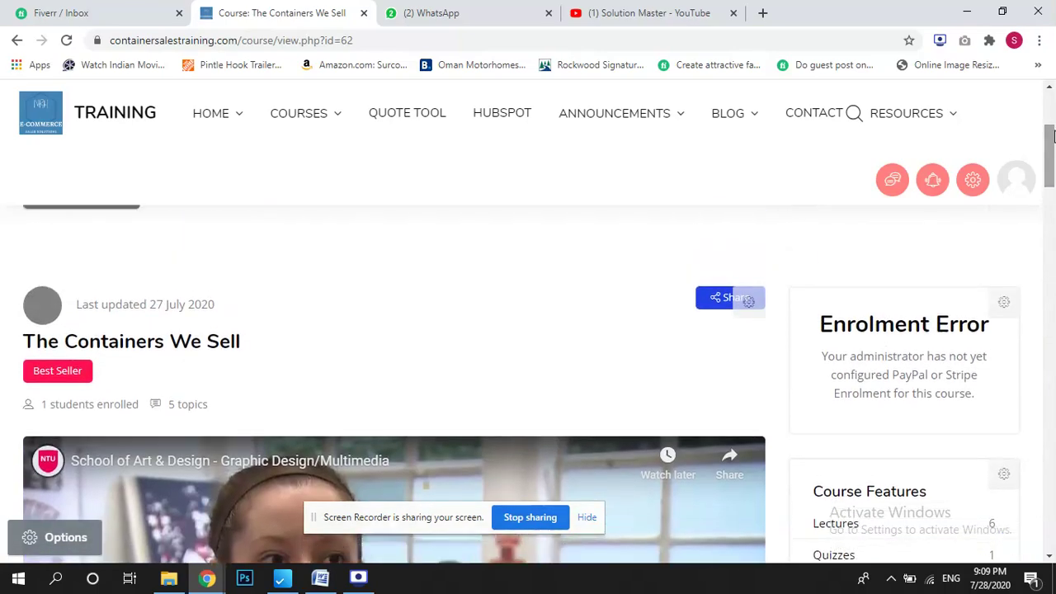
{"action": "left_click_drag", "start_coordinate": [25, 337], "coordinate": [268, 347]}
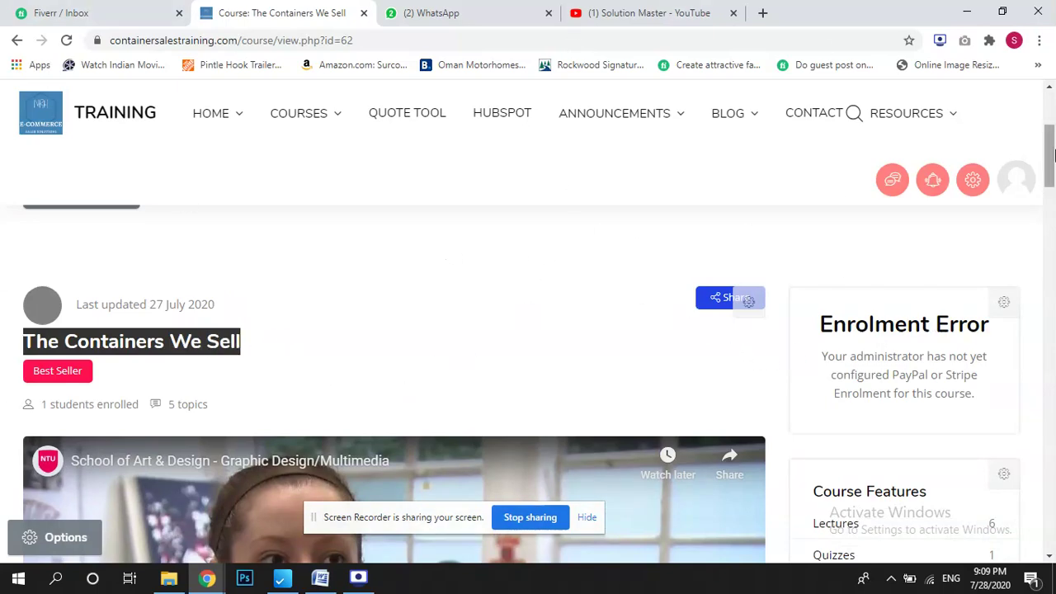
{"action": "scroll", "coordinate": [601, 234], "scroll_direction": "up", "scroll_amount": 3}
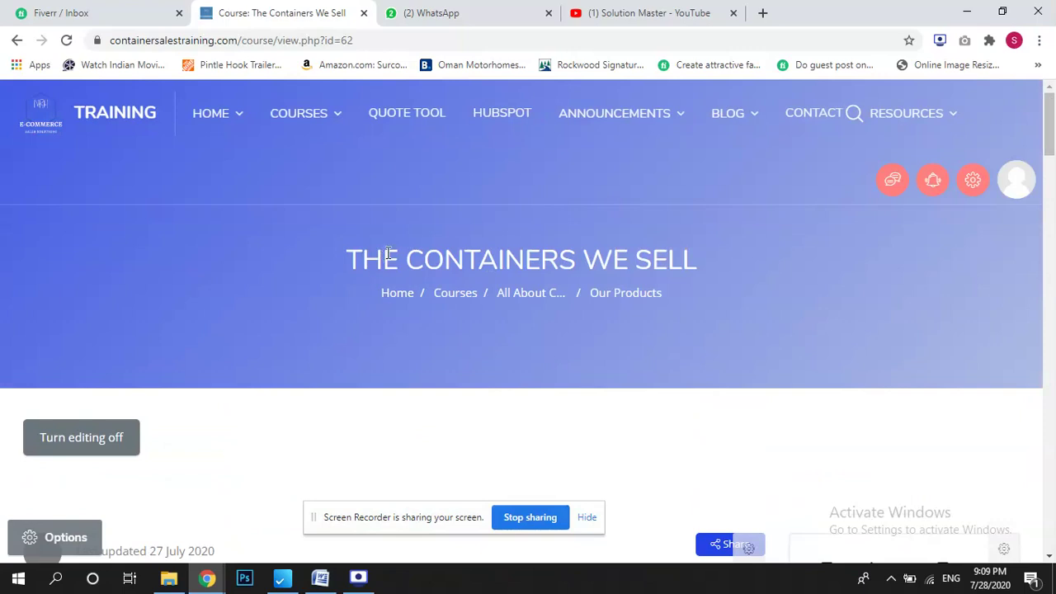
{"action": "left_click_drag", "start_coordinate": [383, 252], "coordinate": [661, 237]}
{"action": "left_click", "coordinate": [784, 266]}
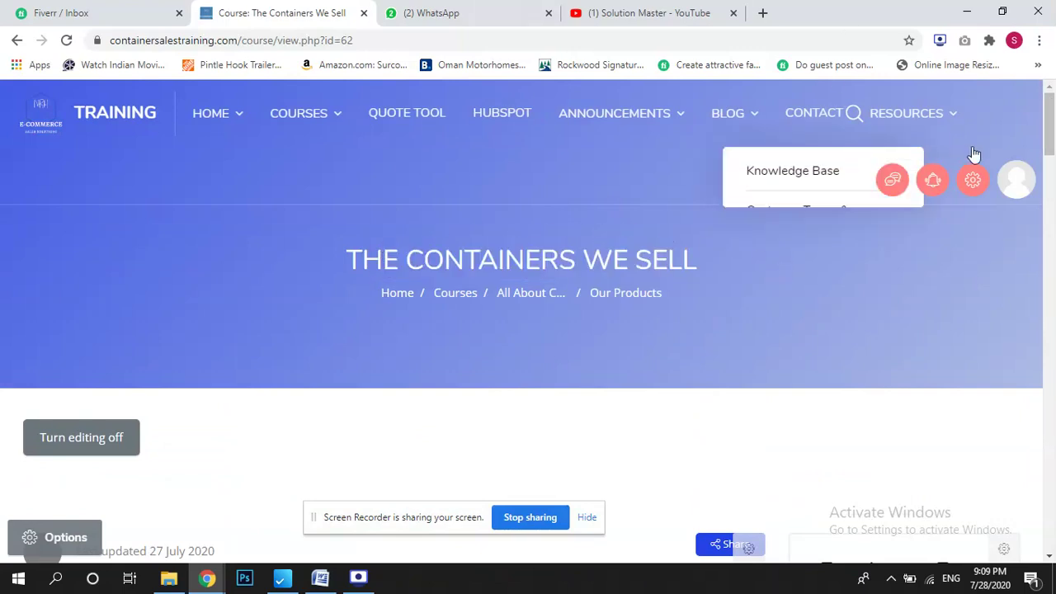
Log out of the admin account from the user menu.
{"action": "left_click", "coordinate": [1020, 184]}
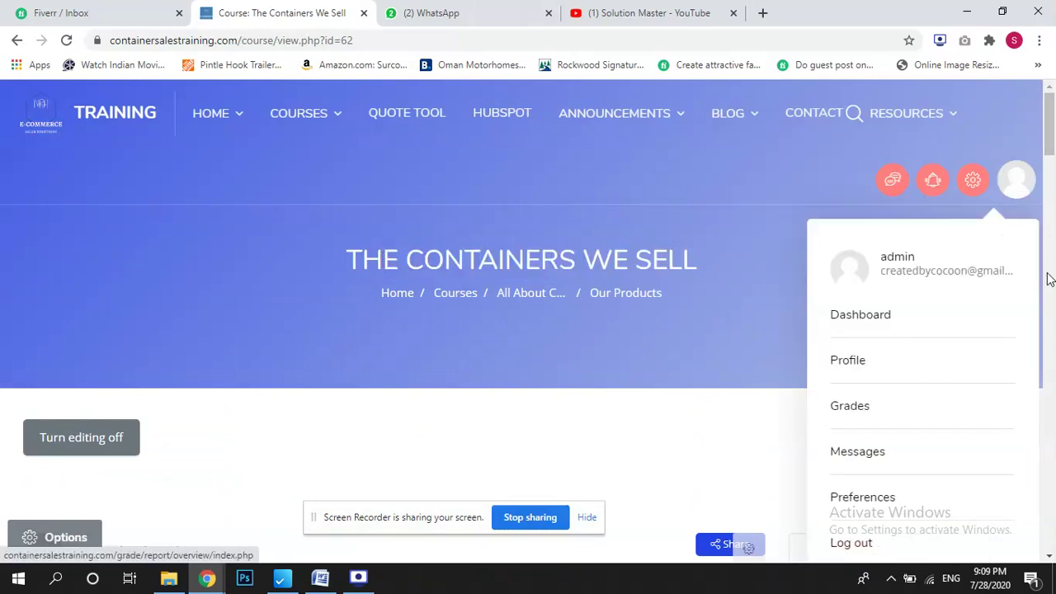
{"action": "left_click_drag", "start_coordinate": [1050, 139], "coordinate": [1051, 174]}
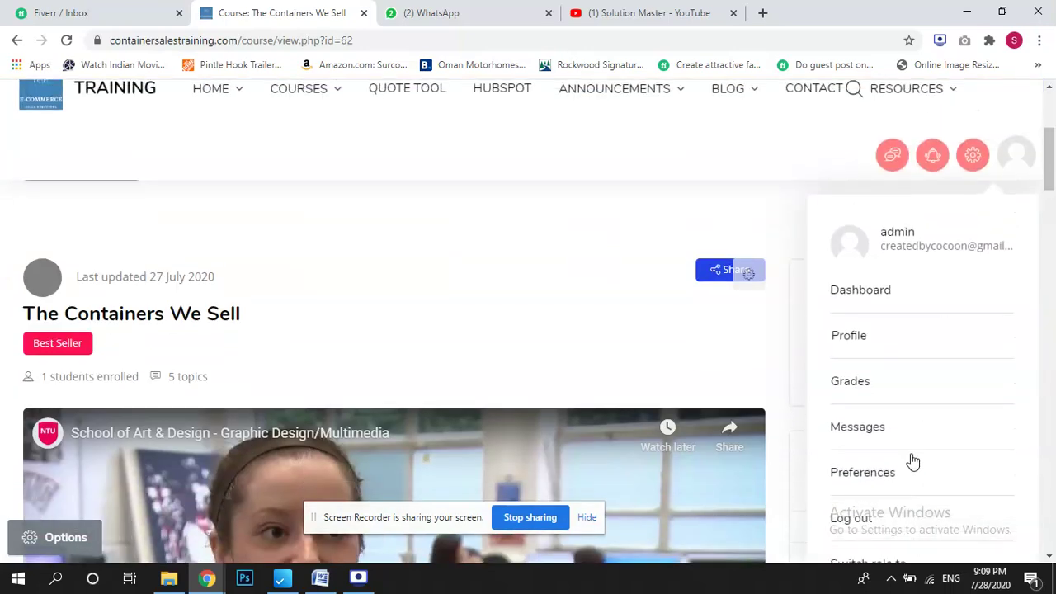
{"action": "left_click", "coordinate": [879, 548]}
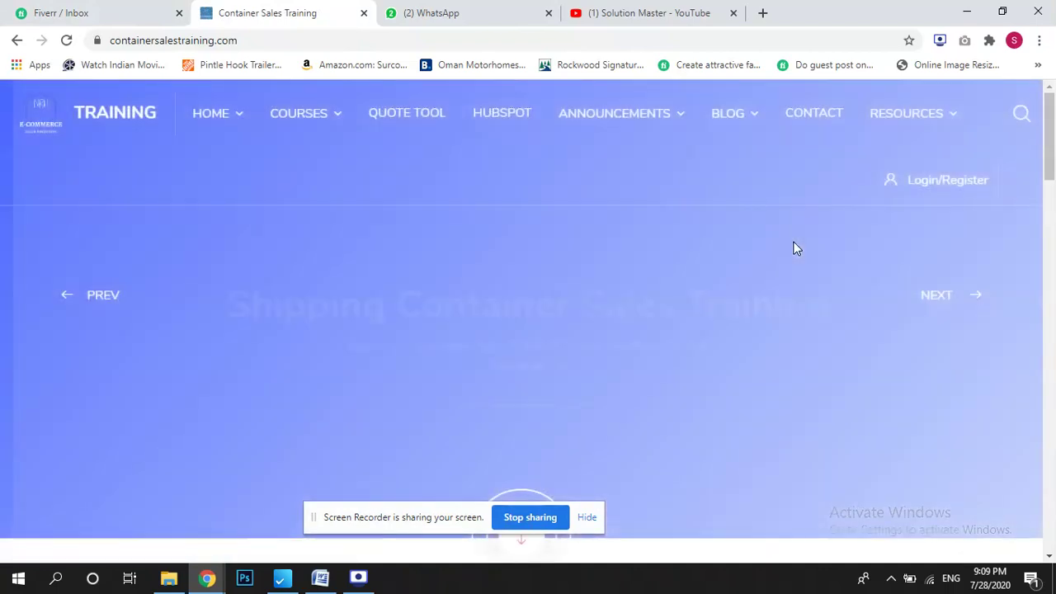
Log in with the student's username and password, declining the browser's offer to save it.
{"action": "left_click", "coordinate": [948, 183]}
{"action": "left_click", "coordinate": [429, 291]}
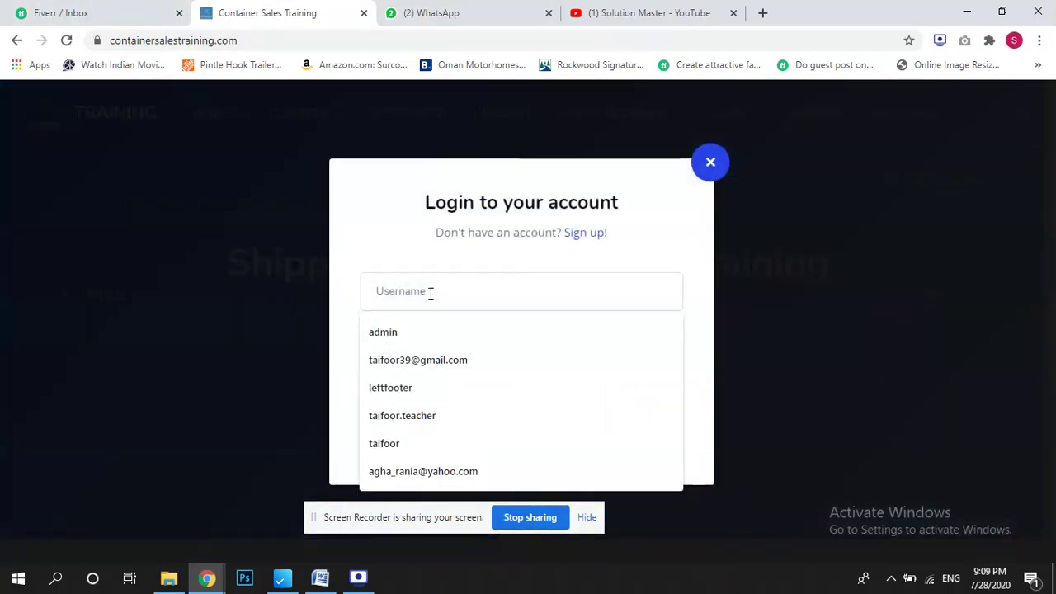
{"action": "type", "text": "taifoor"}
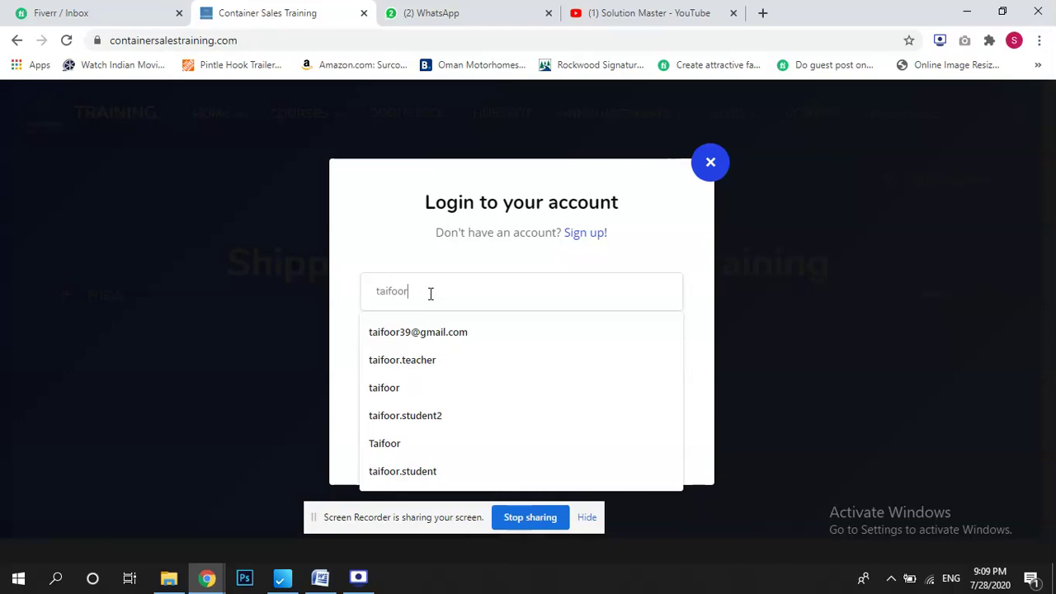
{"action": "left_click", "coordinate": [386, 248]}
{"action": "left_click", "coordinate": [407, 346]}
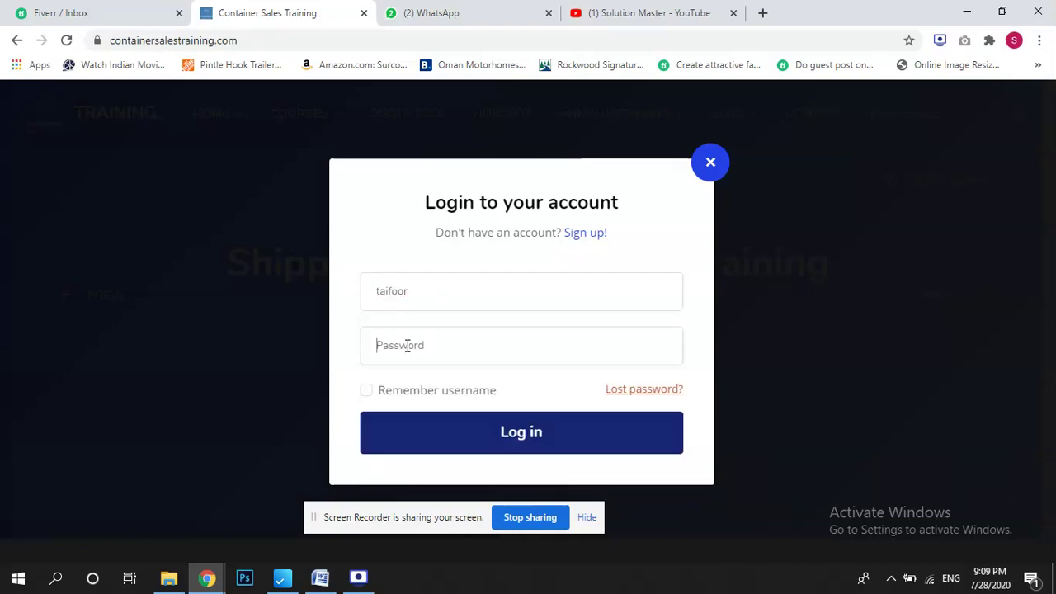
{"action": "type", "text": "*"}
{"action": "left_click", "coordinate": [520, 435]}
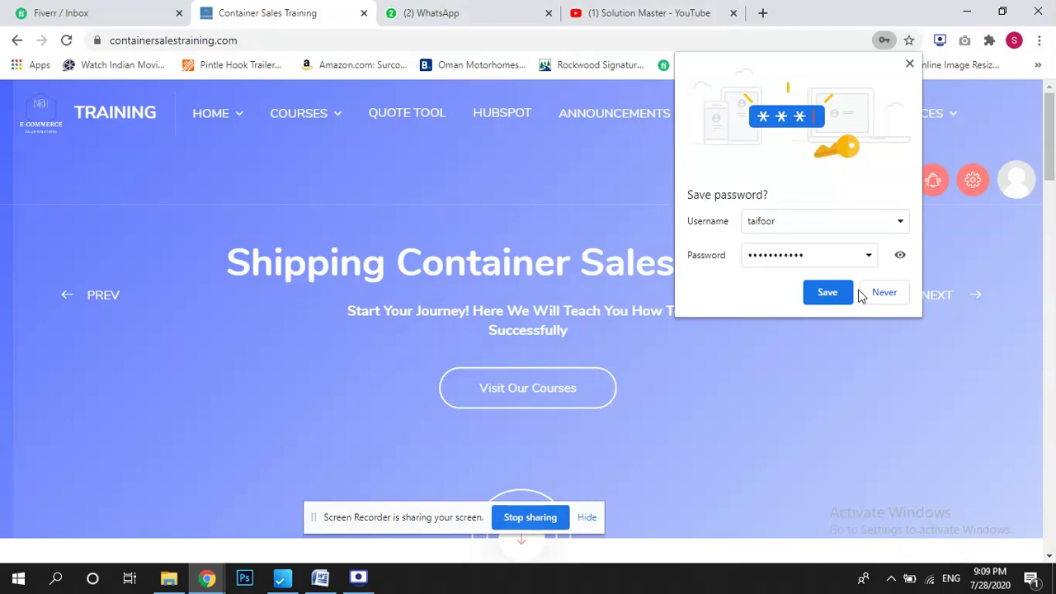
{"action": "left_click_drag", "start_coordinate": [1049, 169], "coordinate": [1052, 419]}
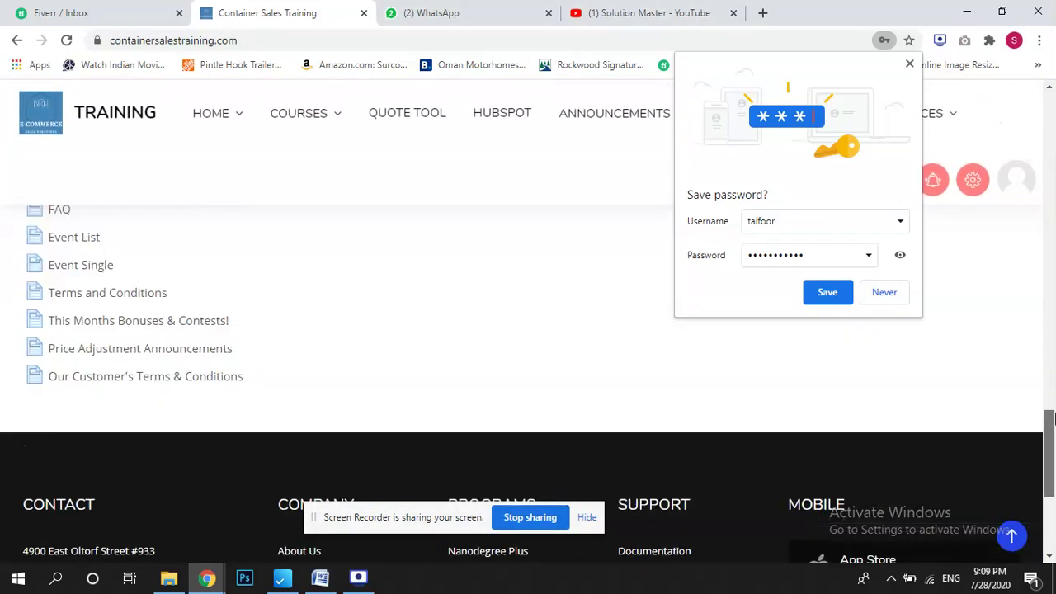
{"action": "left_click", "coordinate": [897, 292]}
Open The Containers We Sell via All About Containers, end the tour, and expand Topic 7.
{"action": "mouse_move", "coordinate": [301, 122]}
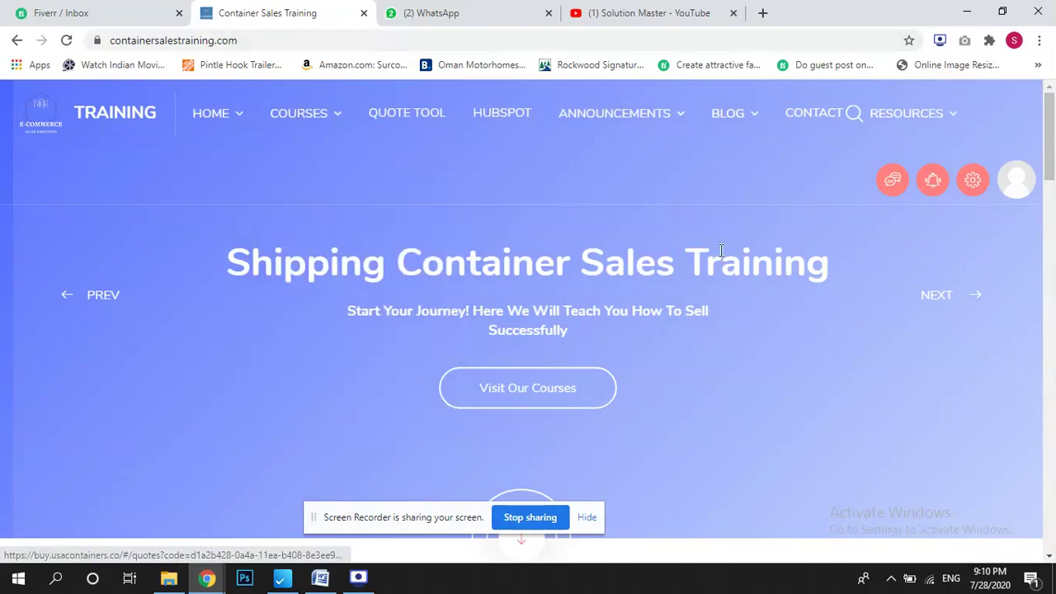
{"action": "left_click_drag", "start_coordinate": [1050, 136], "coordinate": [1053, 223]}
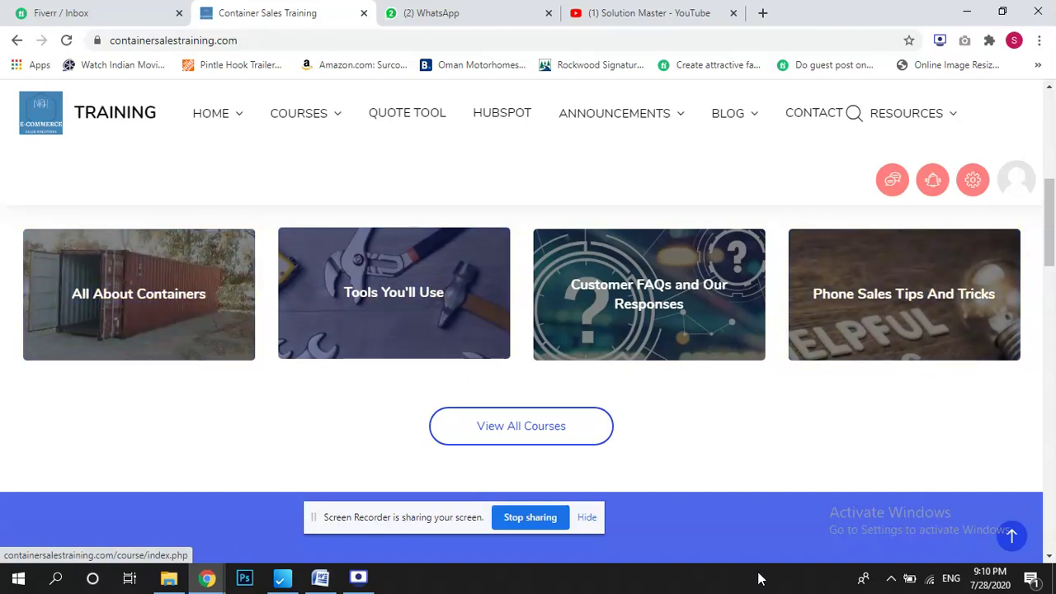
{"action": "left_click", "coordinate": [150, 290]}
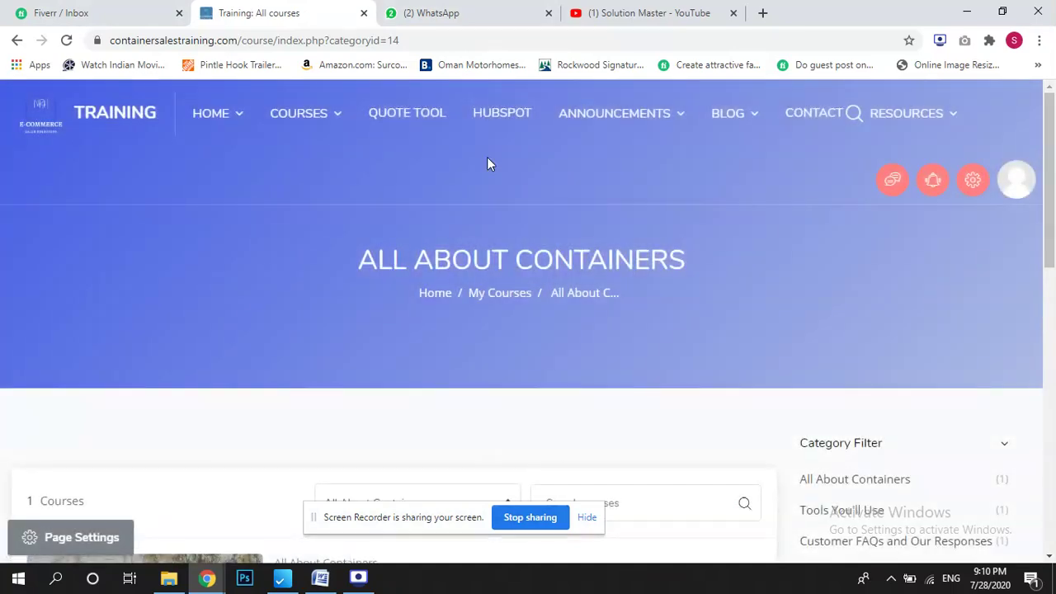
{"action": "left_click_drag", "start_coordinate": [1054, 171], "coordinate": [1054, 304]}
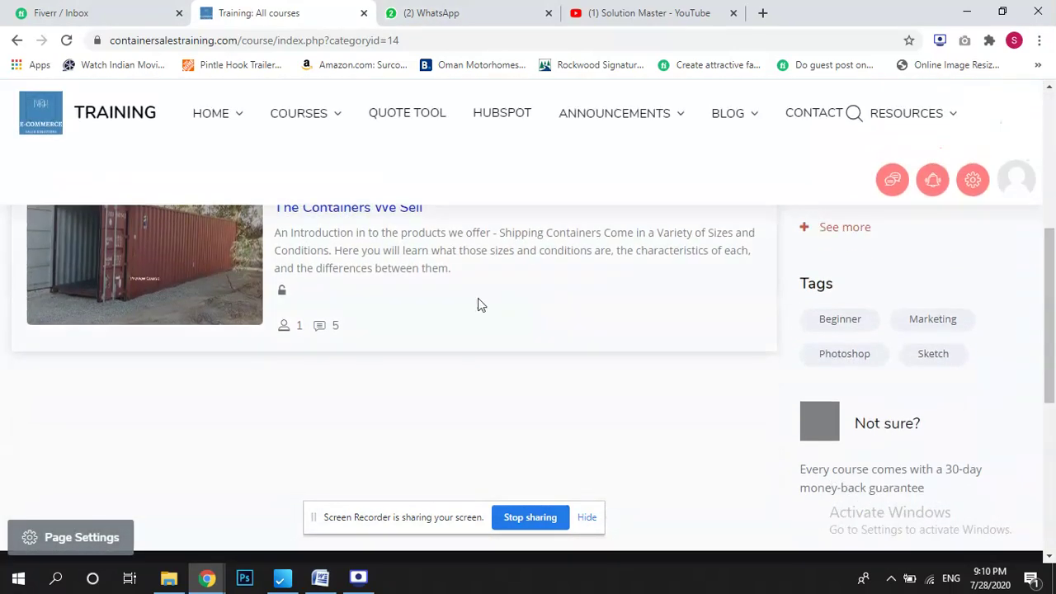
{"action": "scroll", "coordinate": [462, 303], "scroll_direction": "up", "scroll_amount": 1}
{"action": "left_click", "coordinate": [357, 307]}
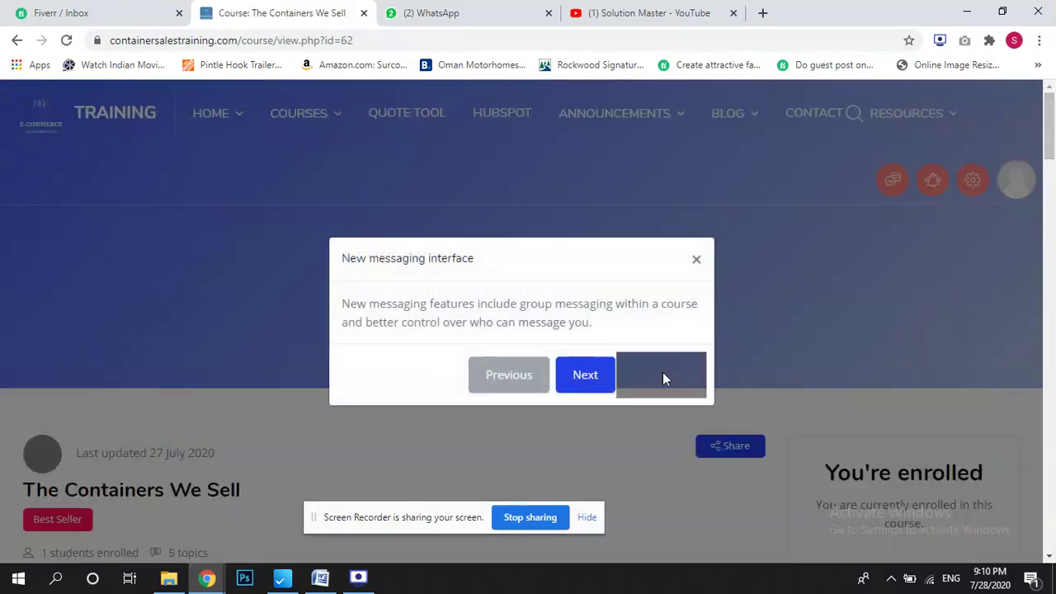
{"action": "left_click", "coordinate": [661, 375]}
{"action": "left_click_drag", "start_coordinate": [1050, 123], "coordinate": [1052, 372]}
{"action": "left_click", "coordinate": [168, 320]}
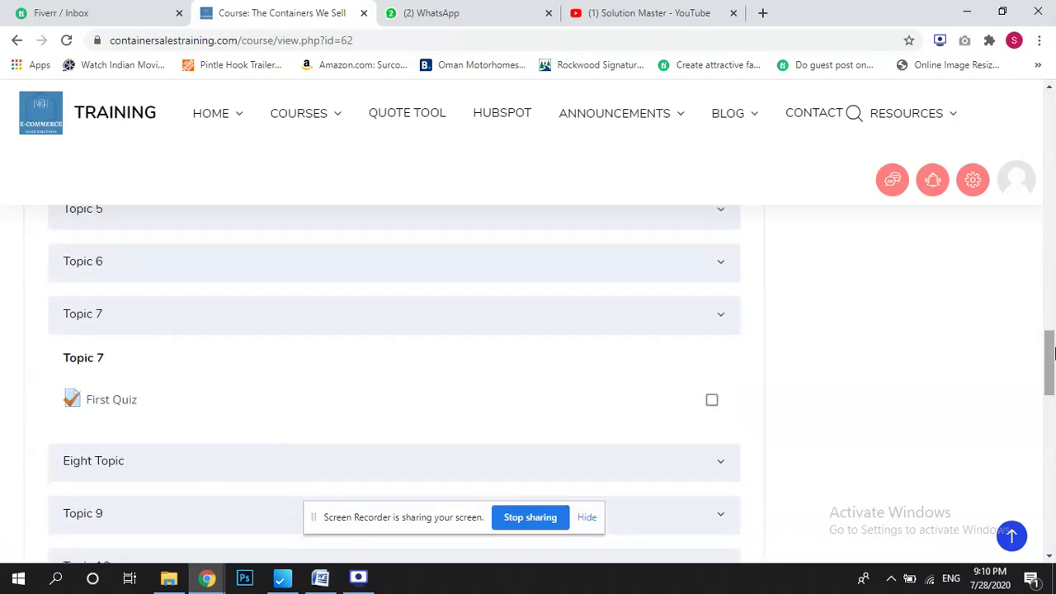
Expand Eight Topic and view the 'its a test' Assignment page.
{"action": "left_click_drag", "start_coordinate": [1052, 353], "coordinate": [1052, 376]}
{"action": "left_click", "coordinate": [149, 312]}
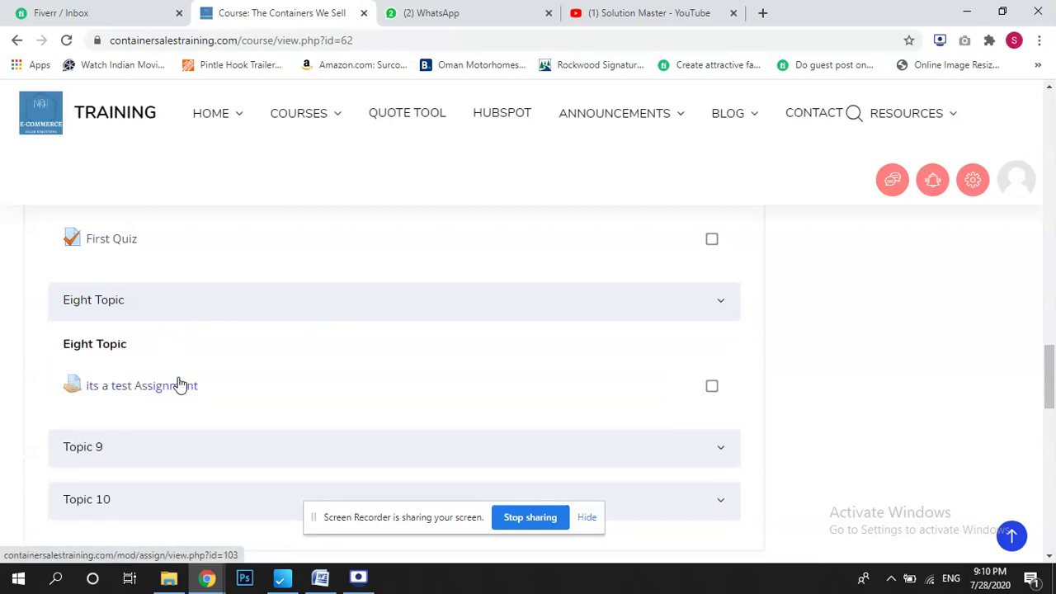
{"action": "left_click", "coordinate": [163, 397]}
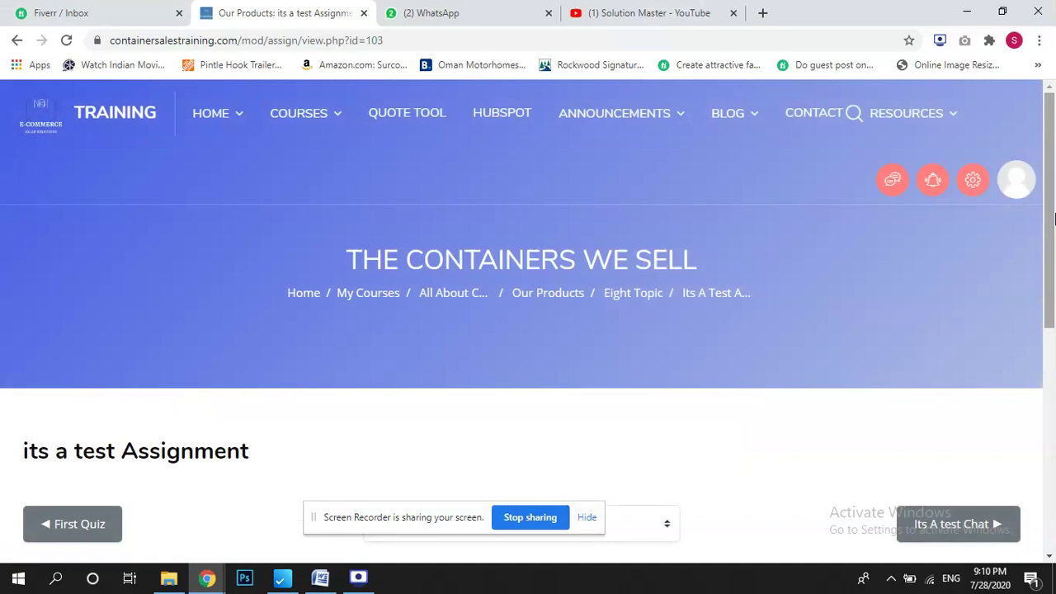
{"action": "left_click_drag", "start_coordinate": [1053, 217], "coordinate": [1052, 273]}
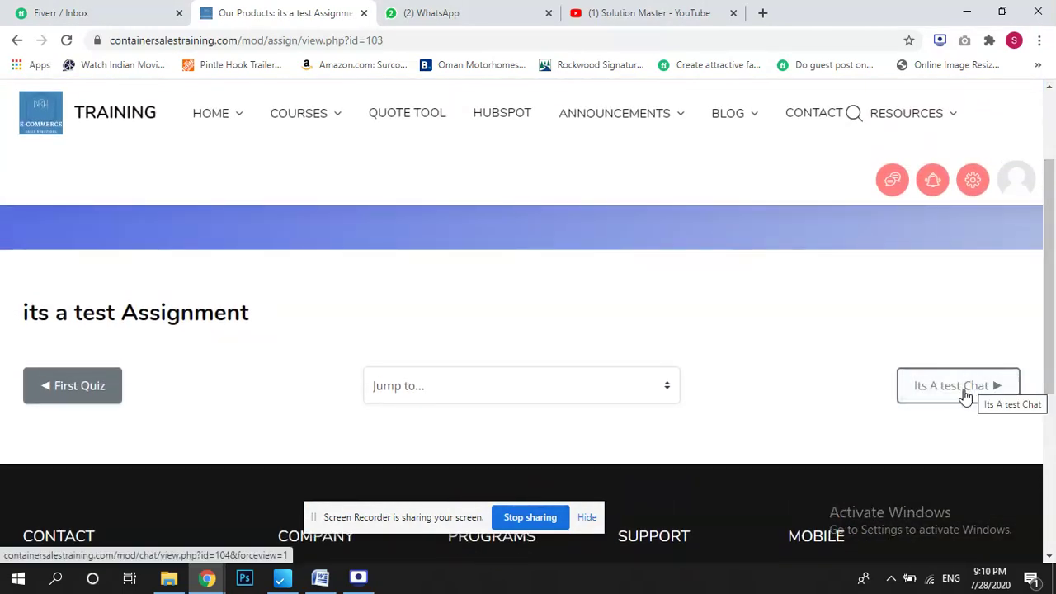
{"action": "left_click_drag", "start_coordinate": [74, 312], "coordinate": [266, 327]}
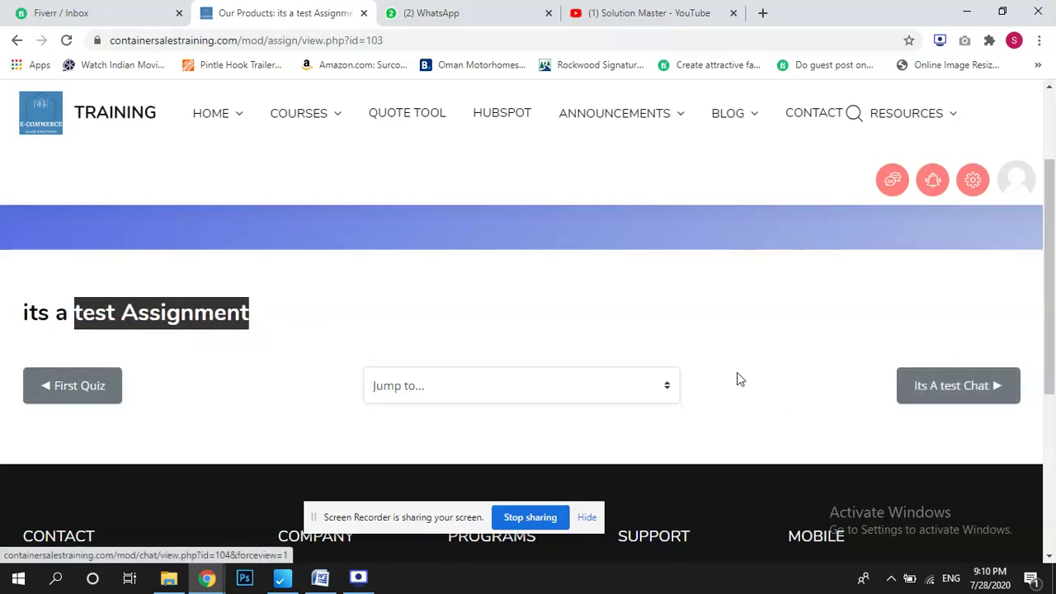
Move on to the 'Its A test Chat' activity and enter the chat room.
{"action": "left_click", "coordinate": [959, 398]}
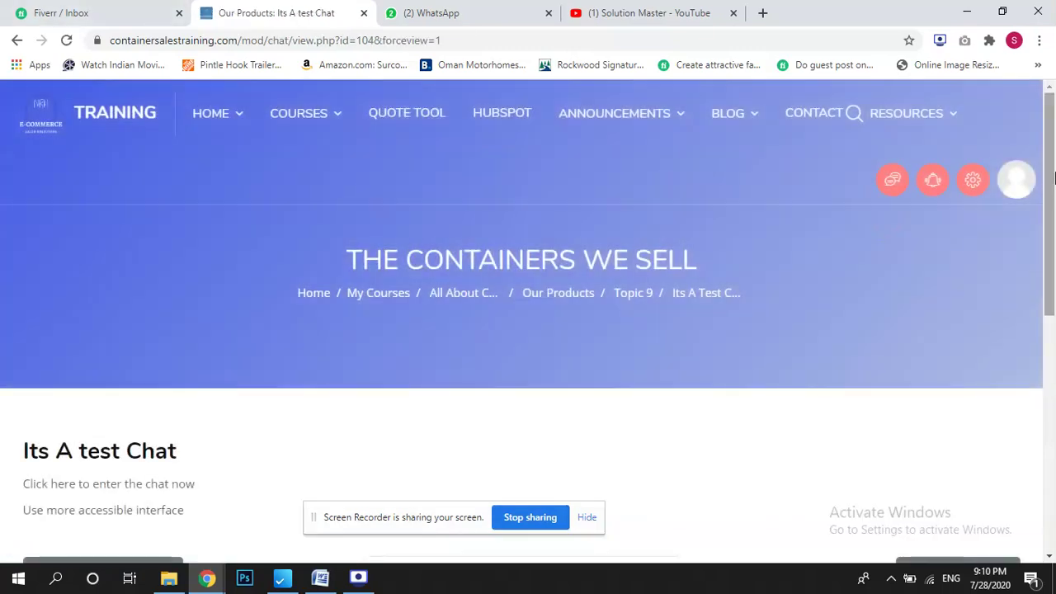
{"action": "left_click_drag", "start_coordinate": [1053, 188], "coordinate": [987, 283]}
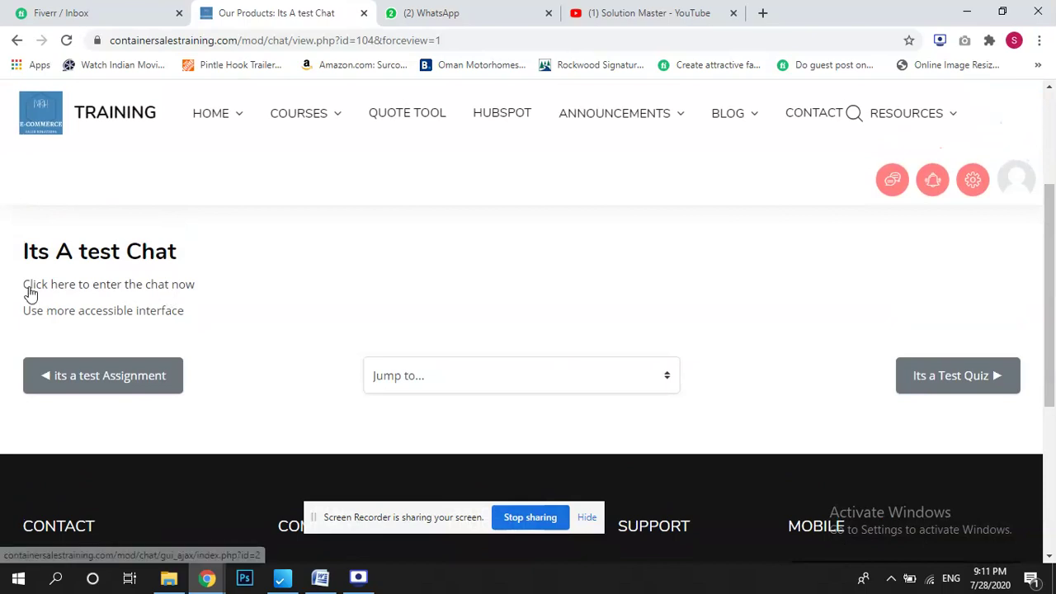
{"action": "left_click", "coordinate": [187, 285]}
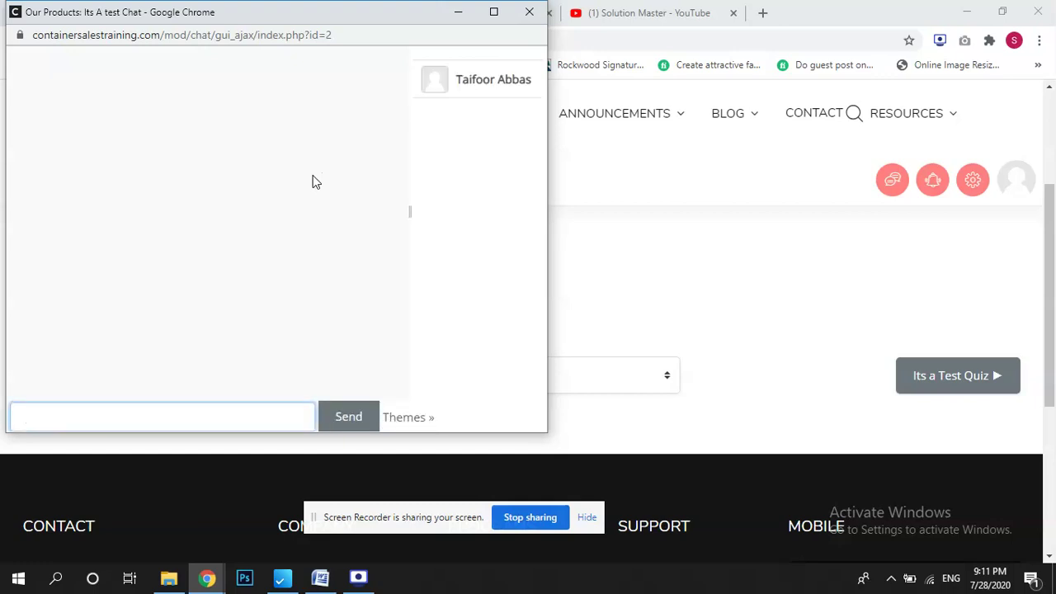
Post the greeting 'hi' in Its A test Chat, then close the chat window.
{"action": "type", "text": "hi its taifoor i am student"}
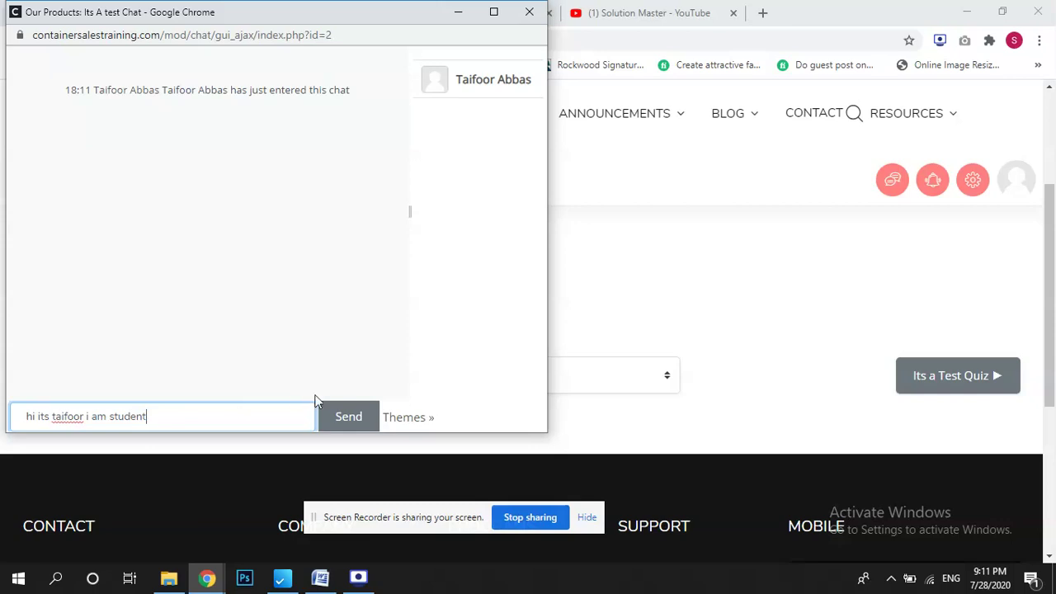
{"action": "left_click", "coordinate": [349, 417]}
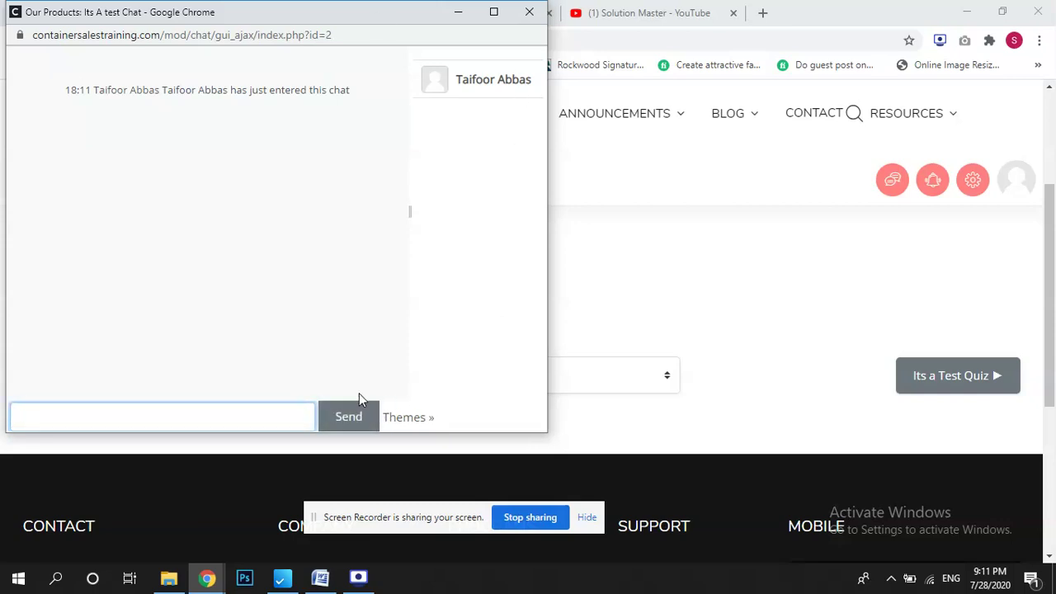
{"action": "left_click_drag", "start_coordinate": [64, 155], "coordinate": [271, 197]}
{"action": "left_click", "coordinate": [277, 222]}
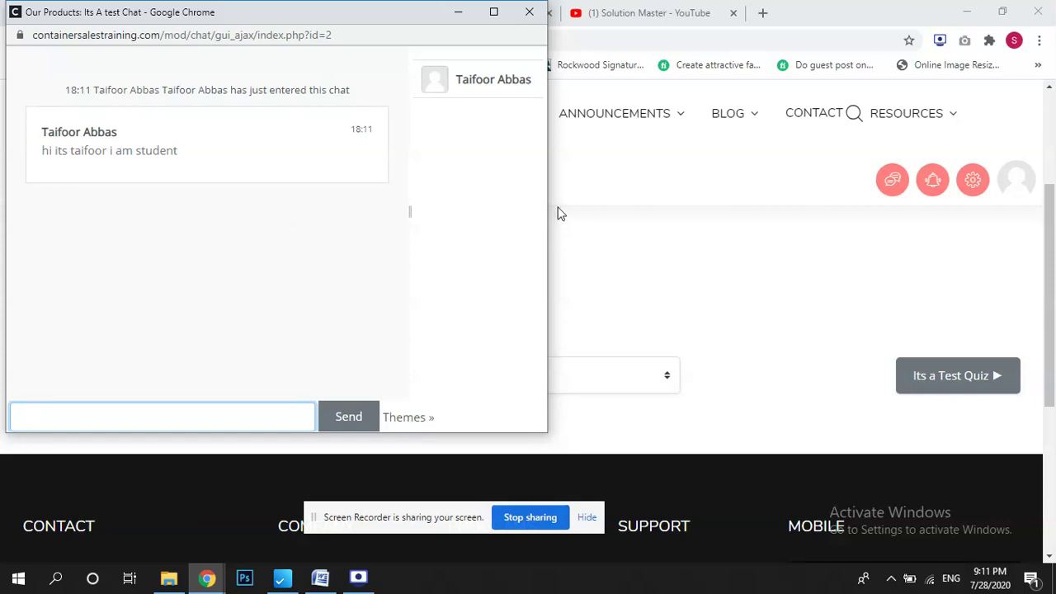
{"action": "left_click", "coordinate": [530, 14]}
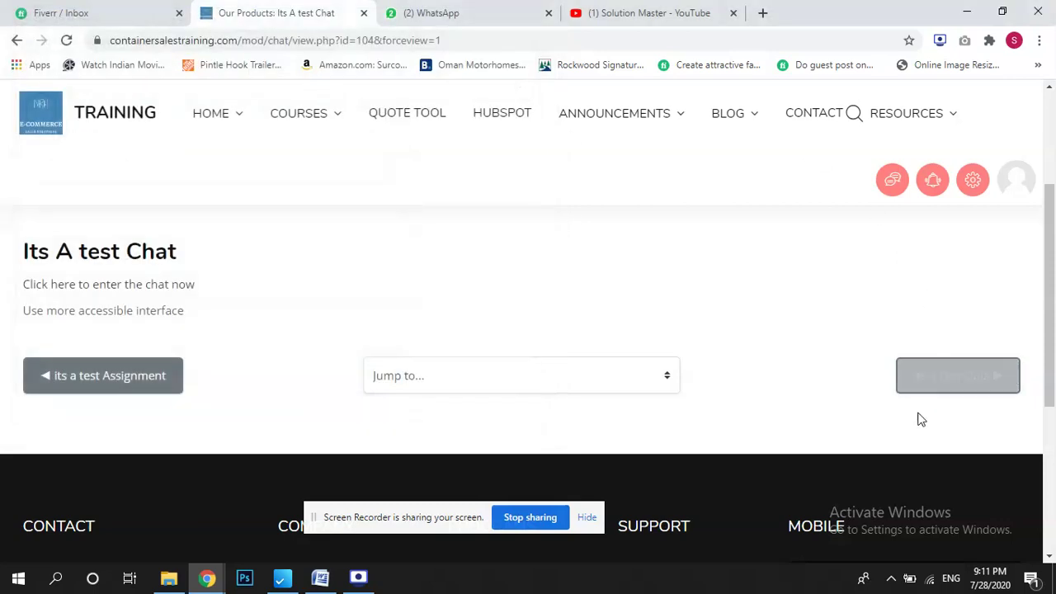
Jump to the next activity, then return to the course page and end the messaging tour.
{"action": "left_click_drag", "start_coordinate": [53, 249], "coordinate": [189, 264]}
{"action": "left_click", "coordinate": [268, 265]}
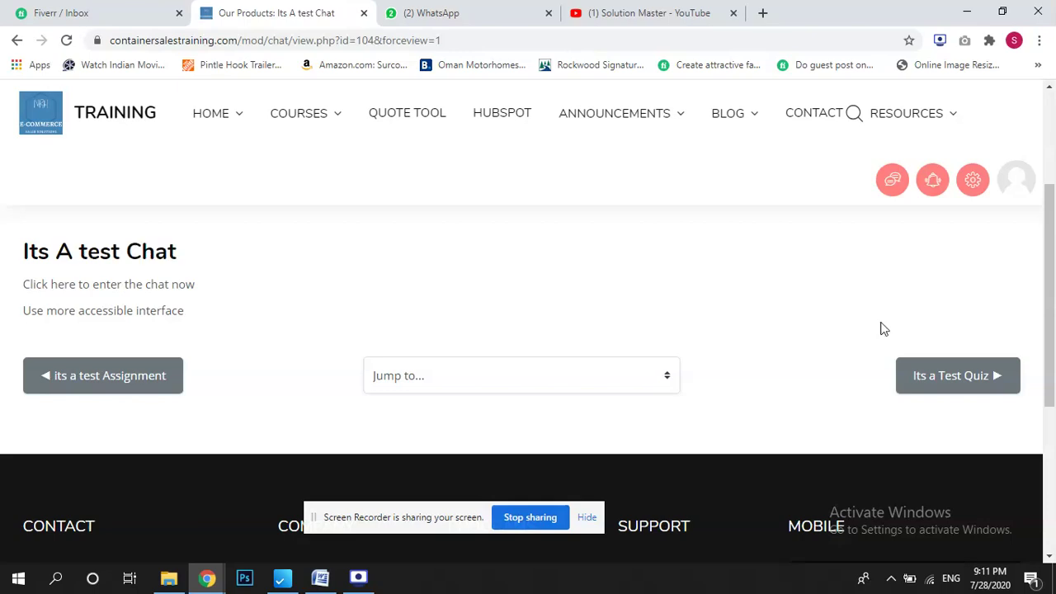
{"action": "left_click", "coordinate": [953, 386]}
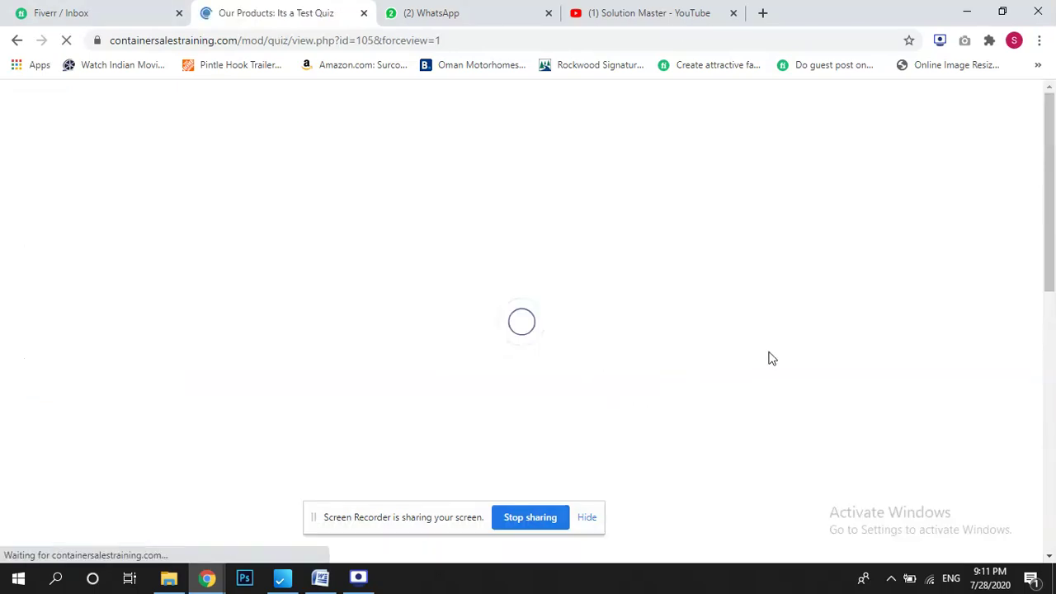
{"action": "scroll", "coordinate": [1054, 258], "scroll_direction": "down", "scroll_amount": 2}
{"action": "scroll", "coordinate": [1053, 258], "scroll_direction": "down", "scroll_amount": 1}
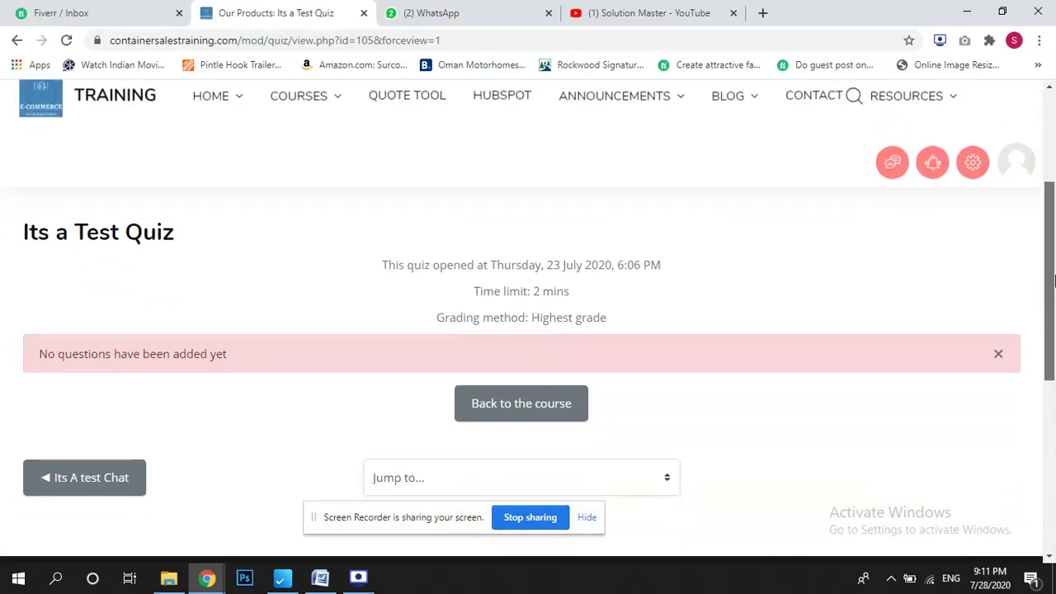
{"action": "left_click", "coordinate": [511, 412]}
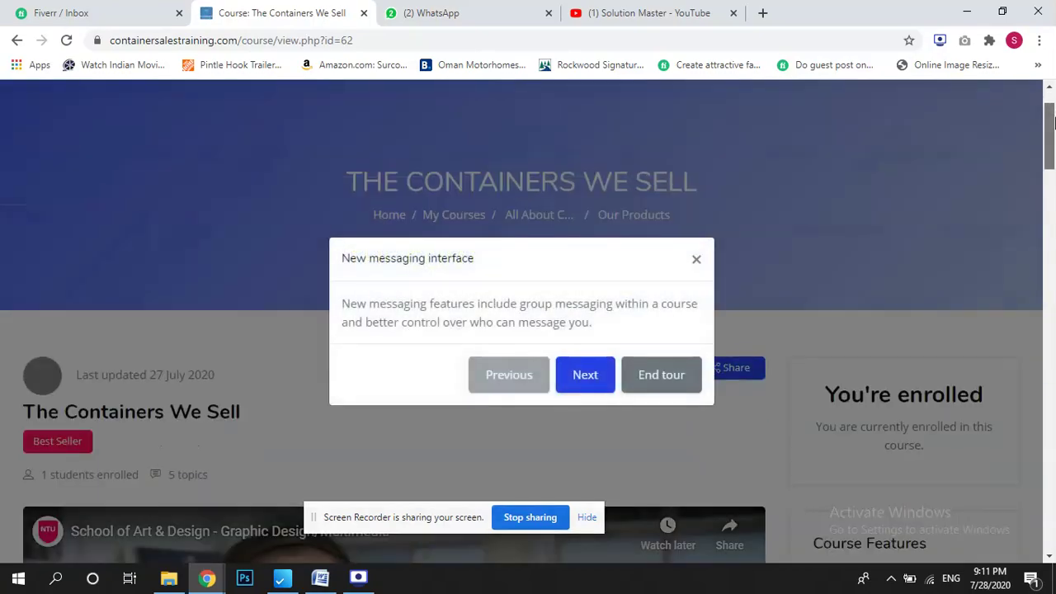
{"action": "left_click", "coordinate": [688, 384]}
Expand Topic 10 and Topic 9 and open the Its a Test Quiz page.
{"action": "left_click_drag", "start_coordinate": [1049, 152], "coordinate": [1050, 416]}
{"action": "scroll", "coordinate": [335, 322], "scroll_direction": "up", "scroll_amount": 1}
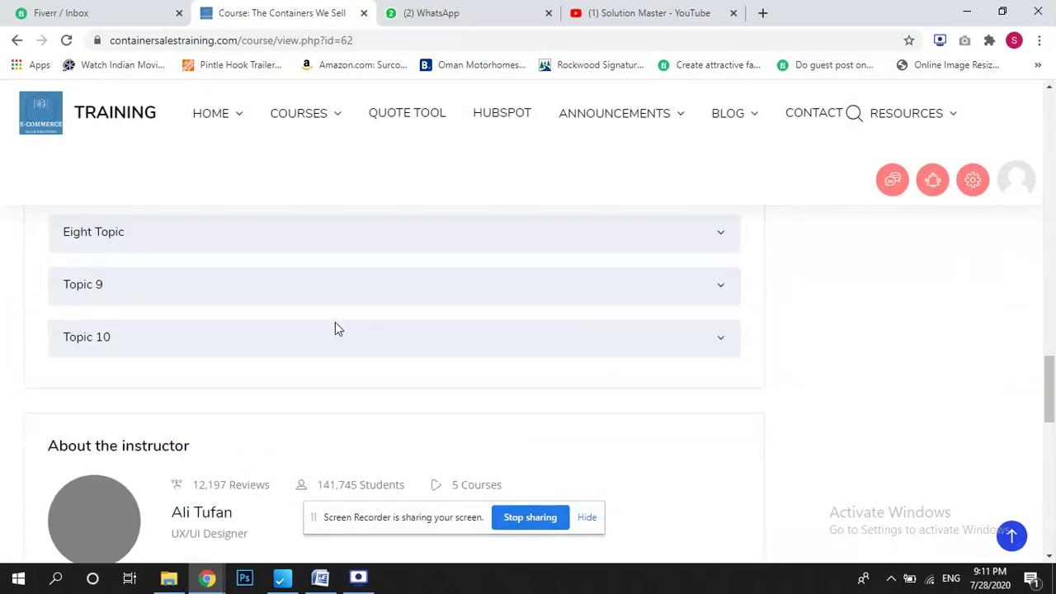
{"action": "left_click", "coordinate": [310, 350]}
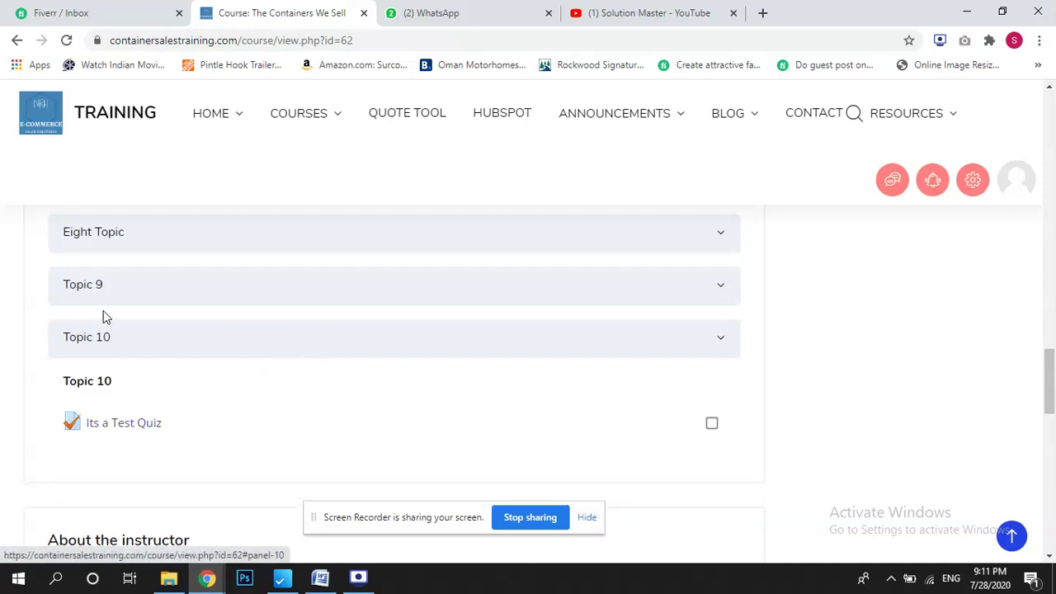
{"action": "left_click", "coordinate": [101, 290]}
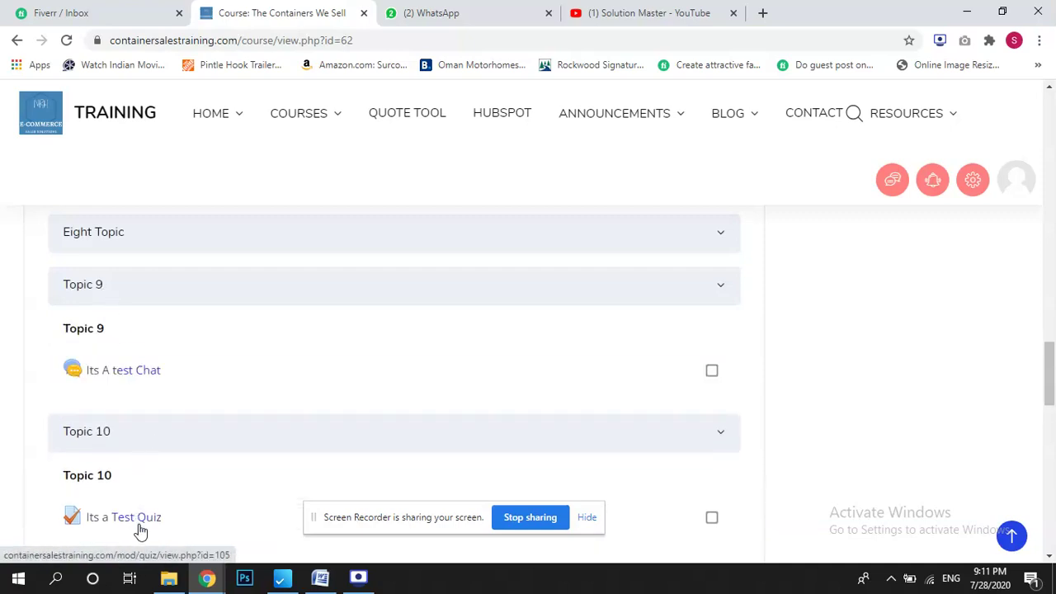
{"action": "left_click", "coordinate": [135, 520]}
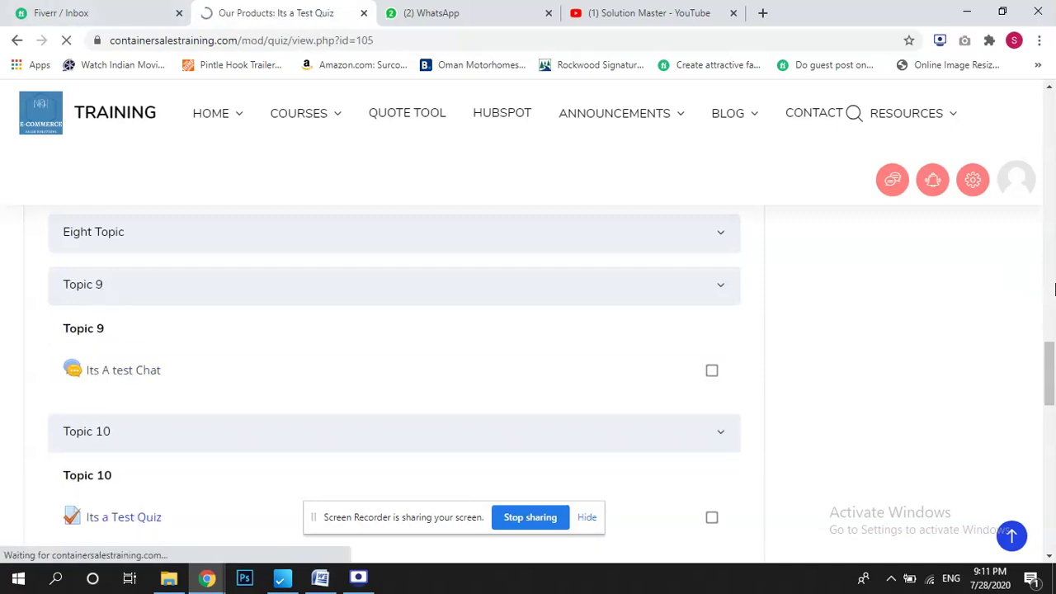
Review the quiz's 2-minute time limit and no-questions warning, and check the account menu.
{"action": "scroll", "coordinate": [1052, 161], "scroll_direction": "down", "scroll_amount": 3}
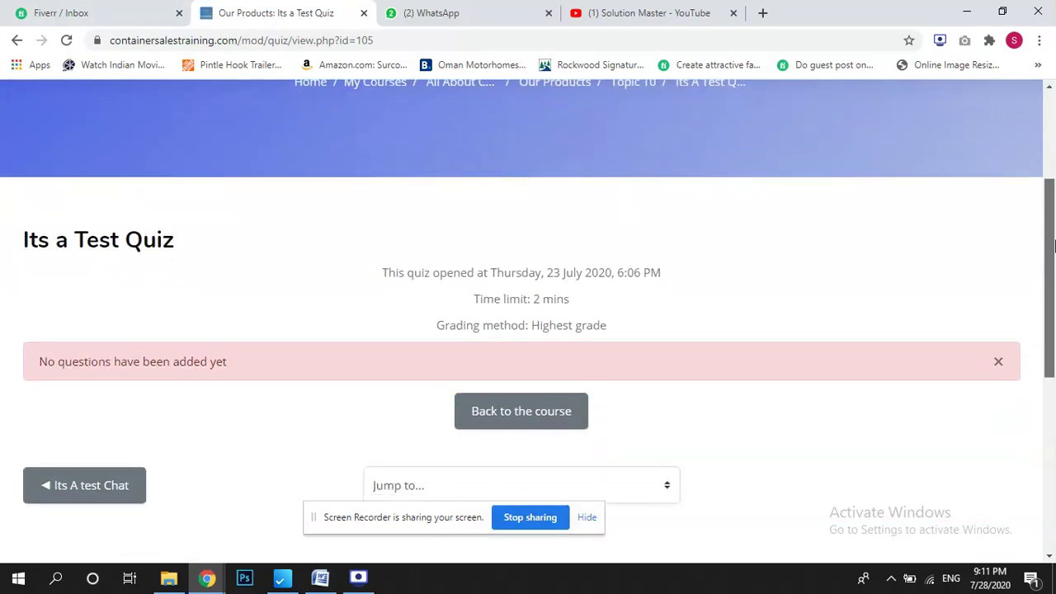
{"action": "left_click", "coordinate": [544, 422]}
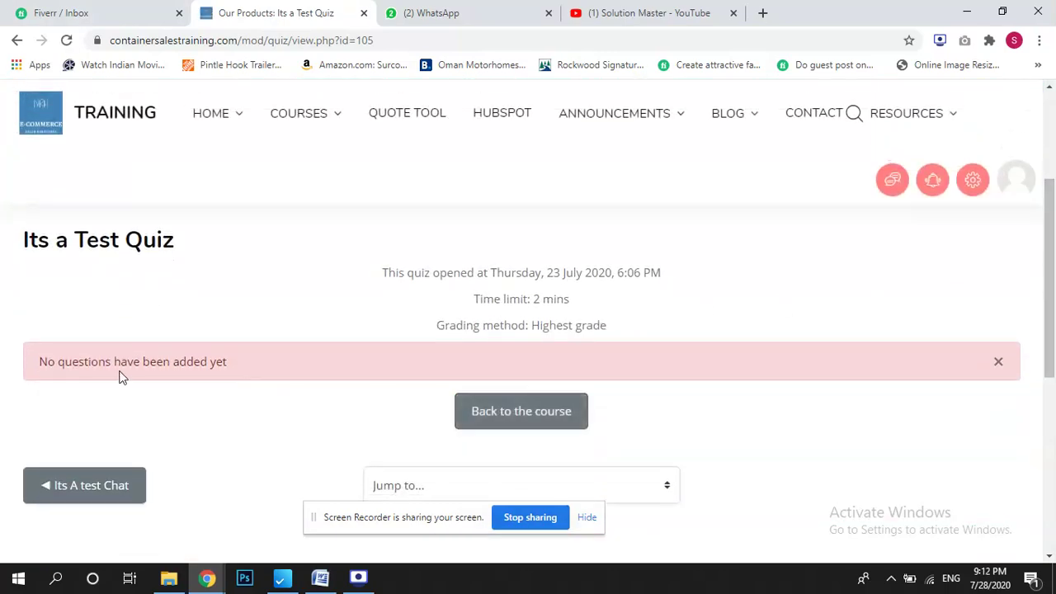
{"action": "left_click_drag", "start_coordinate": [98, 357], "coordinate": [322, 350]}
{"action": "left_click", "coordinate": [322, 350]}
{"action": "left_click_drag", "start_coordinate": [136, 346], "coordinate": [271, 379]}
{"action": "left_click", "coordinate": [739, 345]}
{"action": "left_click", "coordinate": [1021, 185]}
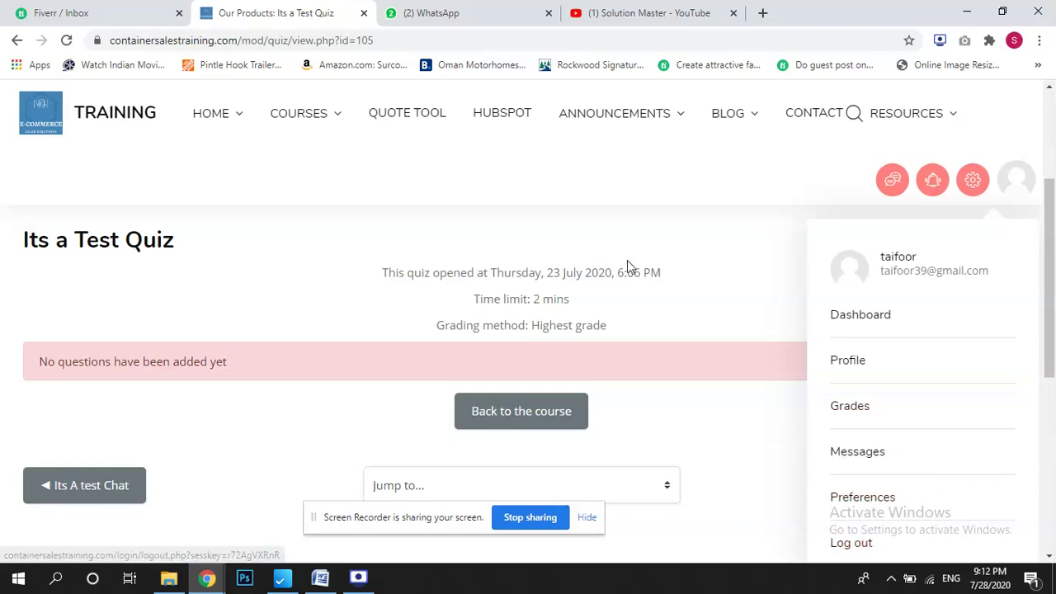
{"action": "left_click", "coordinate": [803, 259]}
{"action": "left_click_drag", "start_coordinate": [1050, 295], "coordinate": [1021, 223]}
Return to the course page, dismiss the messaging tour, and expand Topics 1, 2 and 3.
{"action": "left_click", "coordinate": [569, 285]}
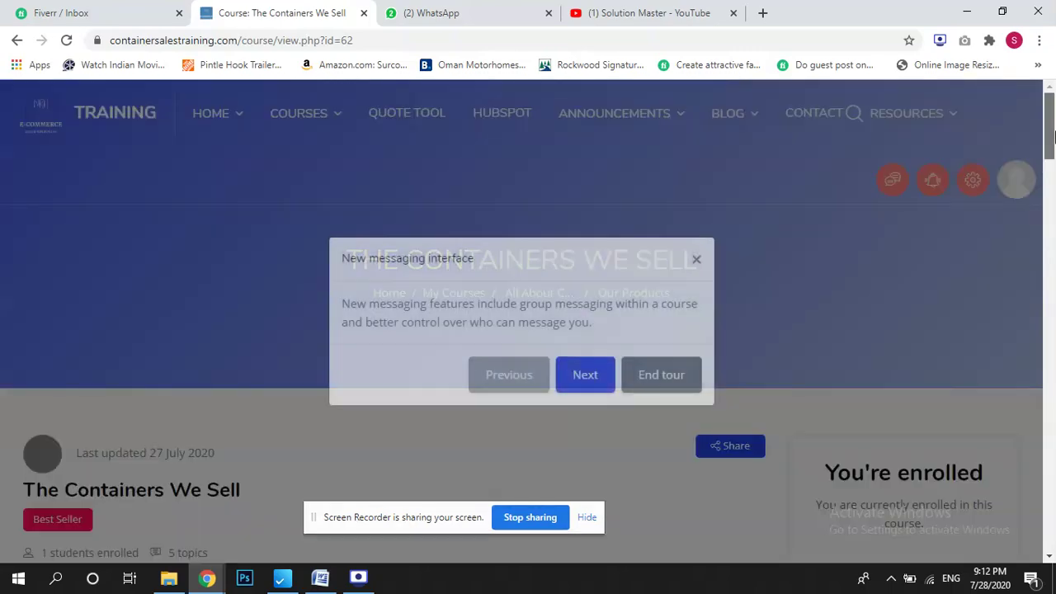
{"action": "scroll", "coordinate": [1054, 136], "scroll_direction": "down", "scroll_amount": 1}
{"action": "left_click", "coordinate": [658, 380]}
{"action": "left_click_drag", "start_coordinate": [1053, 161], "coordinate": [1053, 346]}
{"action": "left_click", "coordinate": [355, 340]}
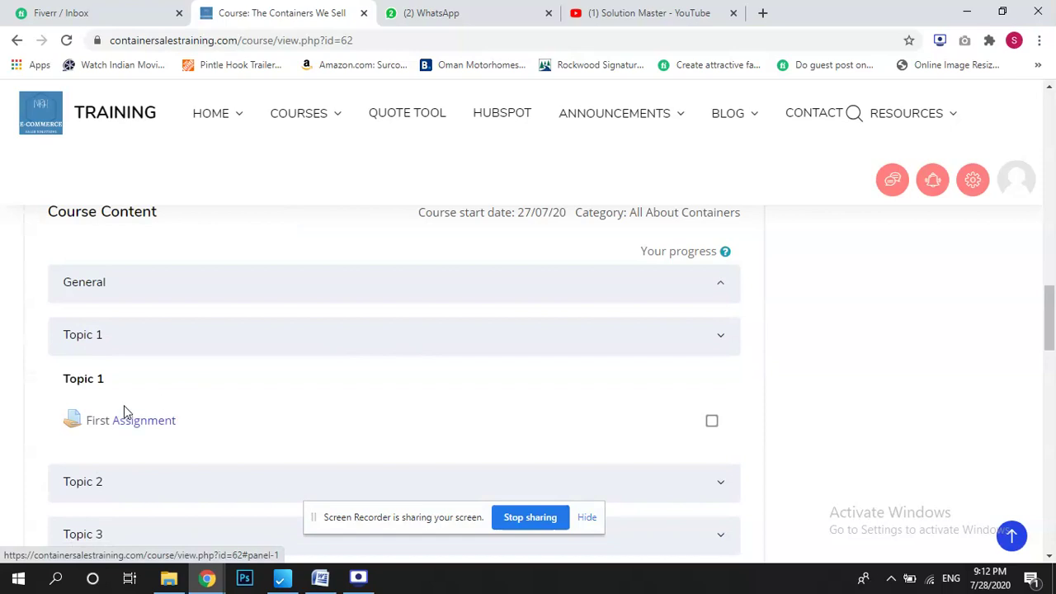
{"action": "scroll", "coordinate": [435, 411], "scroll_direction": "down", "scroll_amount": 3}
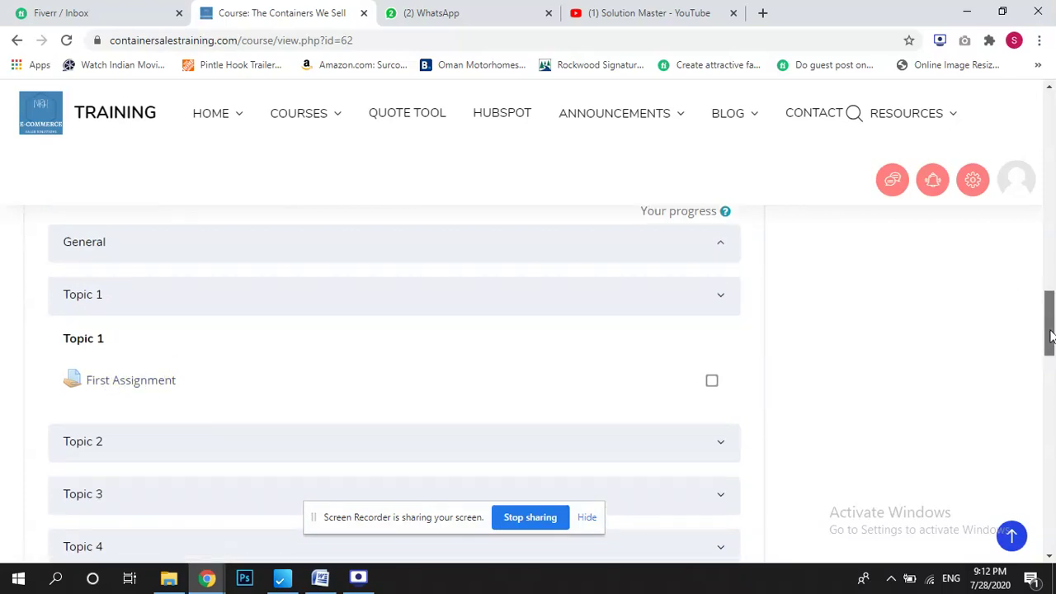
{"action": "left_click", "coordinate": [297, 299]}
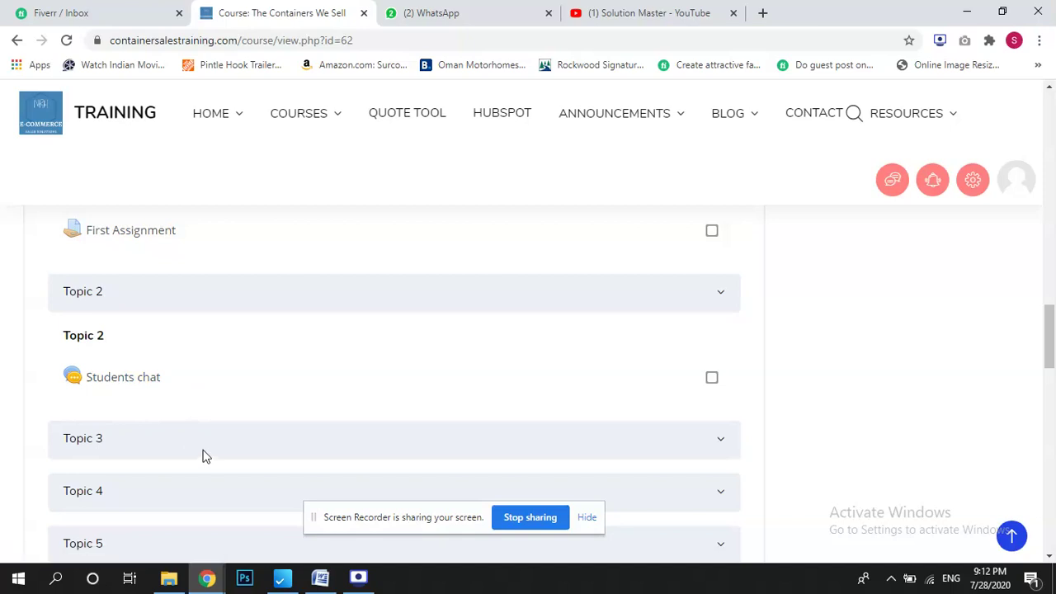
{"action": "left_click", "coordinate": [271, 434]}
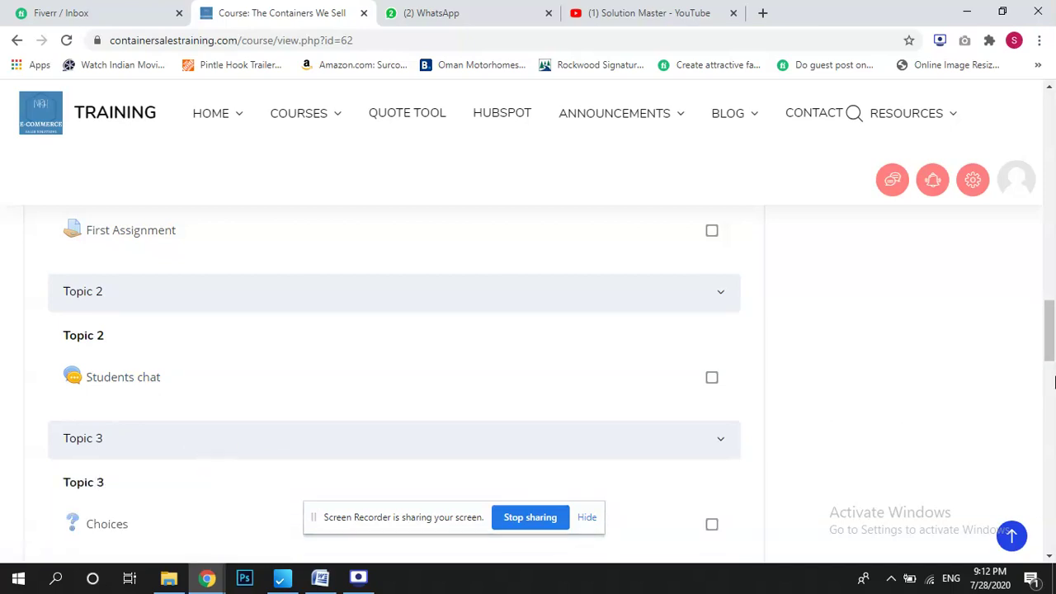
Expand Eight Topic, Topic 9 and Topic 10 to review their activities, then log out.
{"action": "left_click_drag", "start_coordinate": [1049, 353], "coordinate": [1049, 423]}
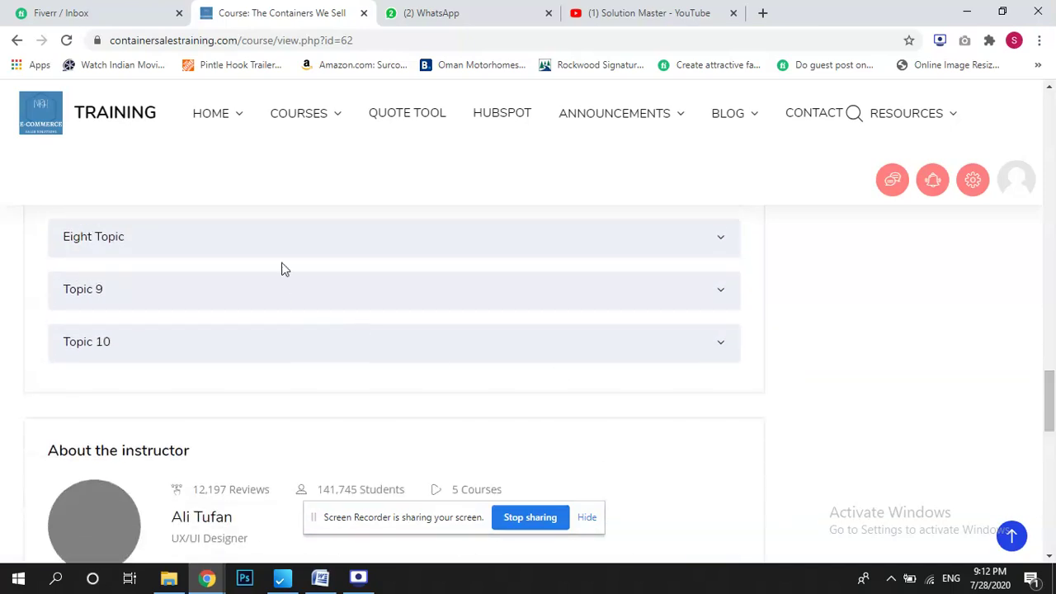
{"action": "left_click", "coordinate": [272, 246]}
{"action": "left_click_drag", "start_coordinate": [1054, 402], "coordinate": [1052, 425]}
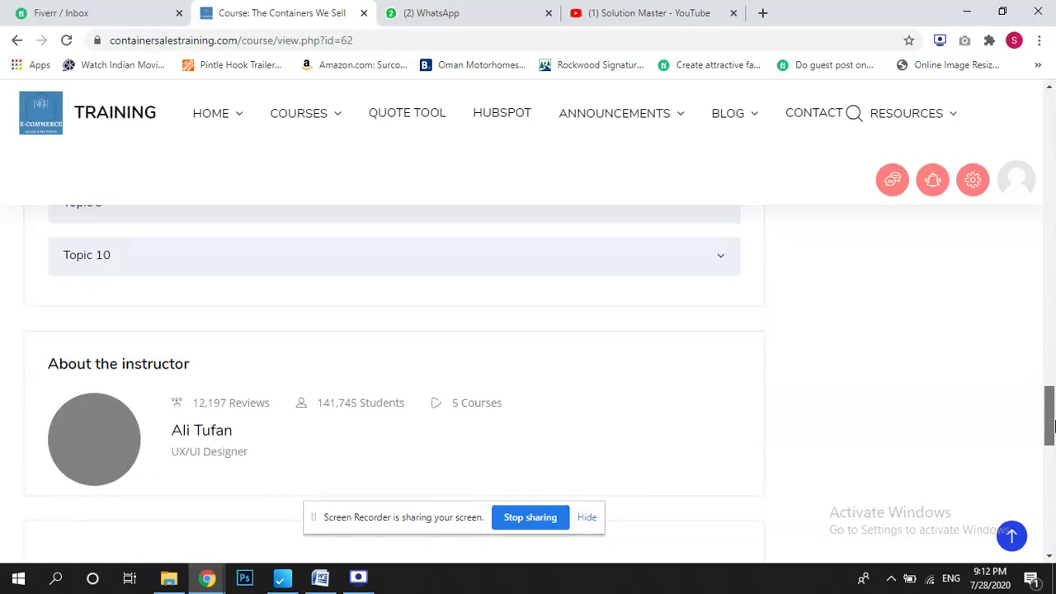
{"action": "left_click_drag", "start_coordinate": [1053, 425], "coordinate": [1049, 396]}
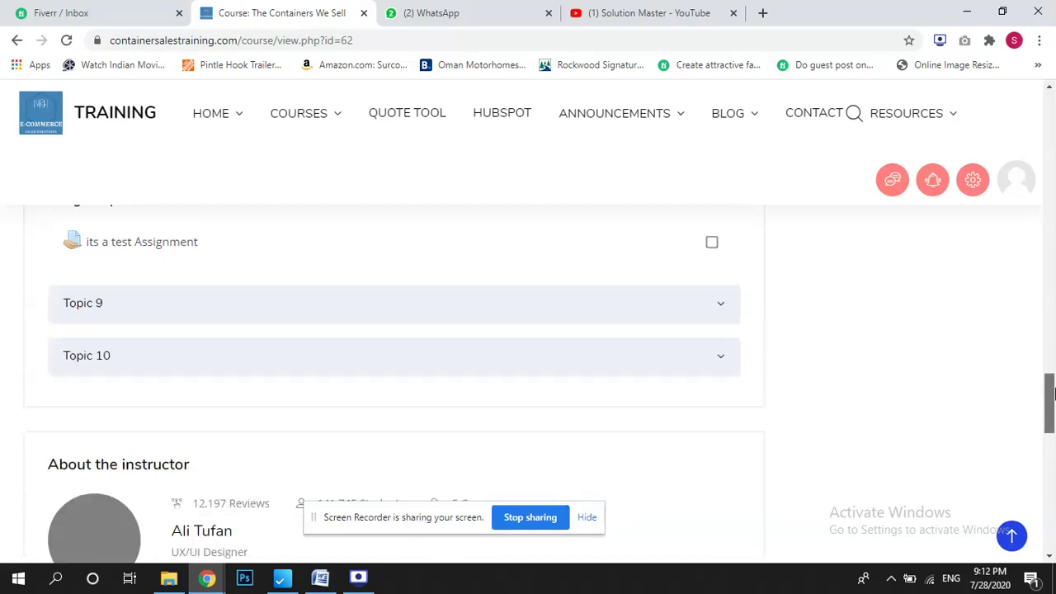
{"action": "left_click", "coordinate": [491, 278]}
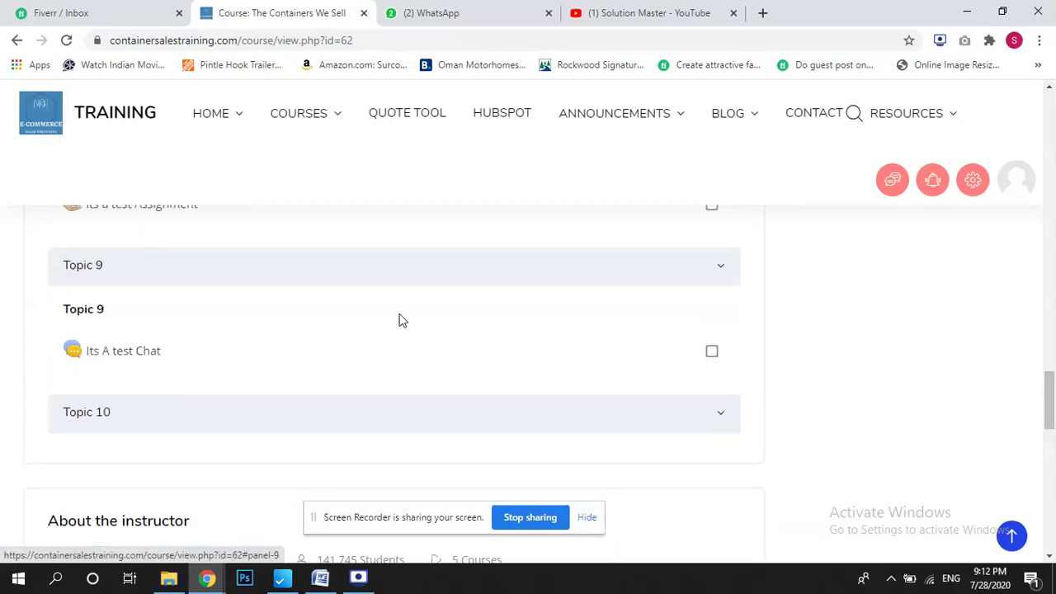
{"action": "left_click", "coordinate": [329, 421]}
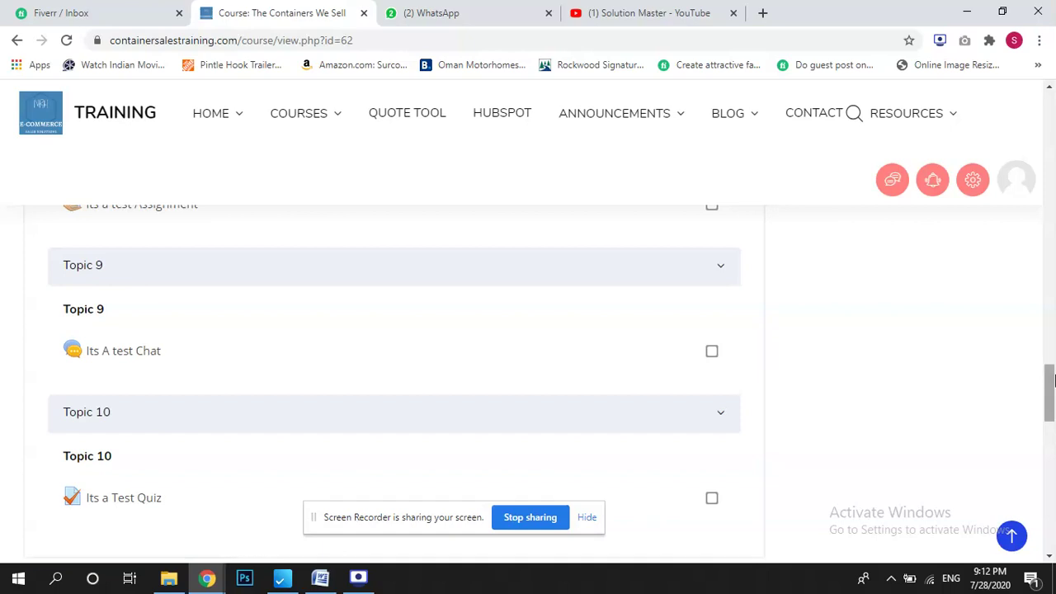
{"action": "left_click_drag", "start_coordinate": [1051, 383], "coordinate": [1052, 397]}
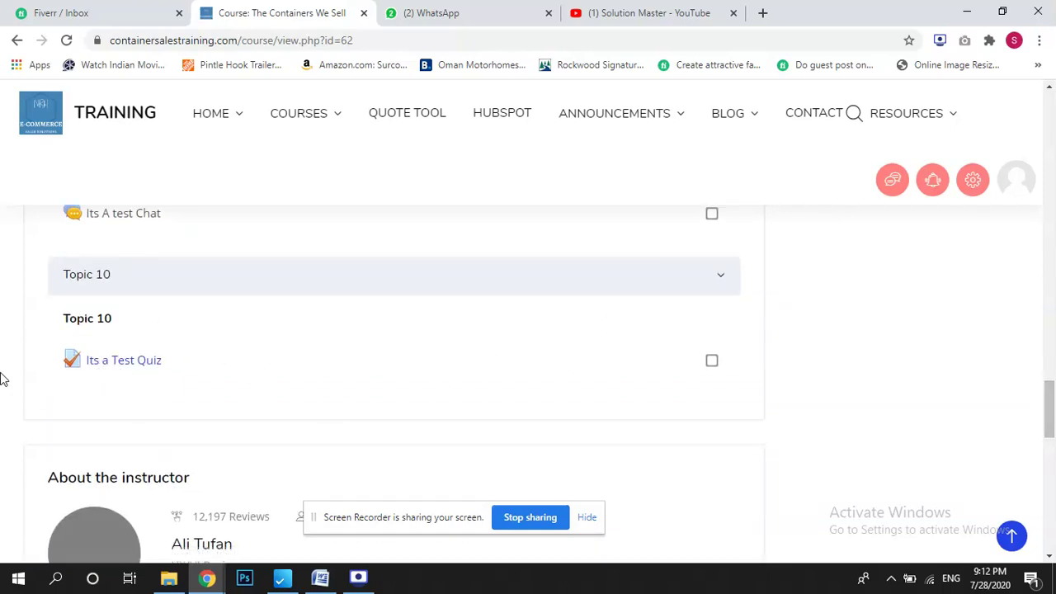
{"action": "left_click", "coordinate": [1014, 181]}
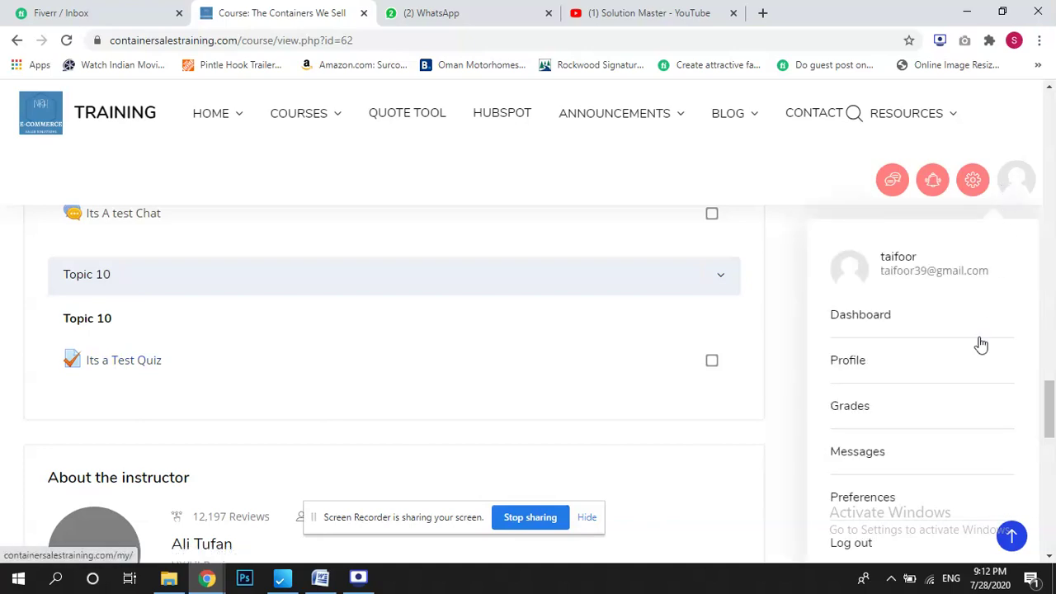
{"action": "left_click", "coordinate": [864, 550]}
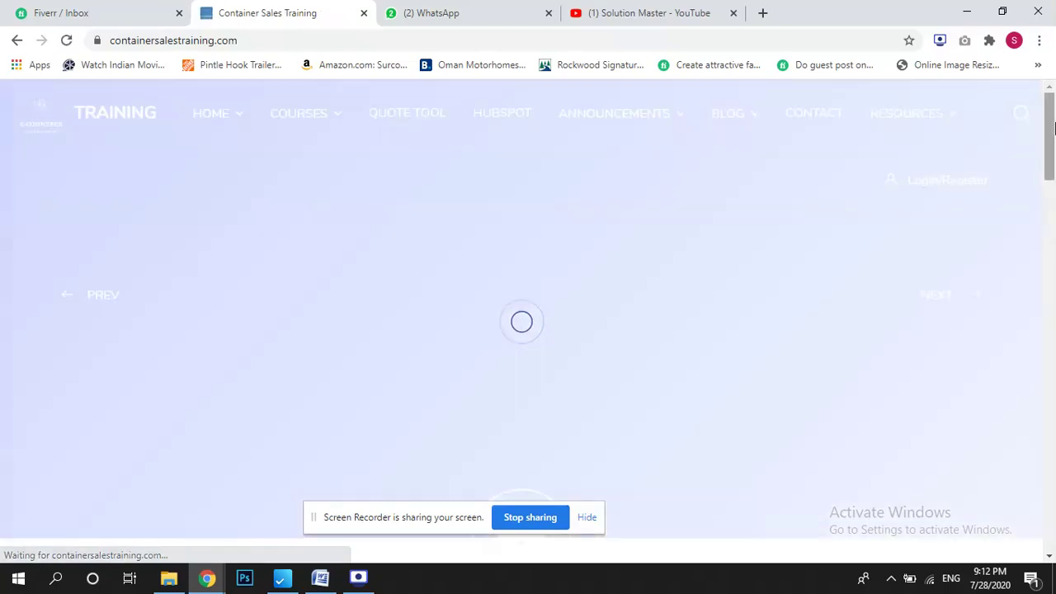
Log back in with the saved administrator username and dismiss the browser's password warning.
{"action": "scroll", "coordinate": [778, 255], "scroll_direction": "down", "scroll_amount": 10}
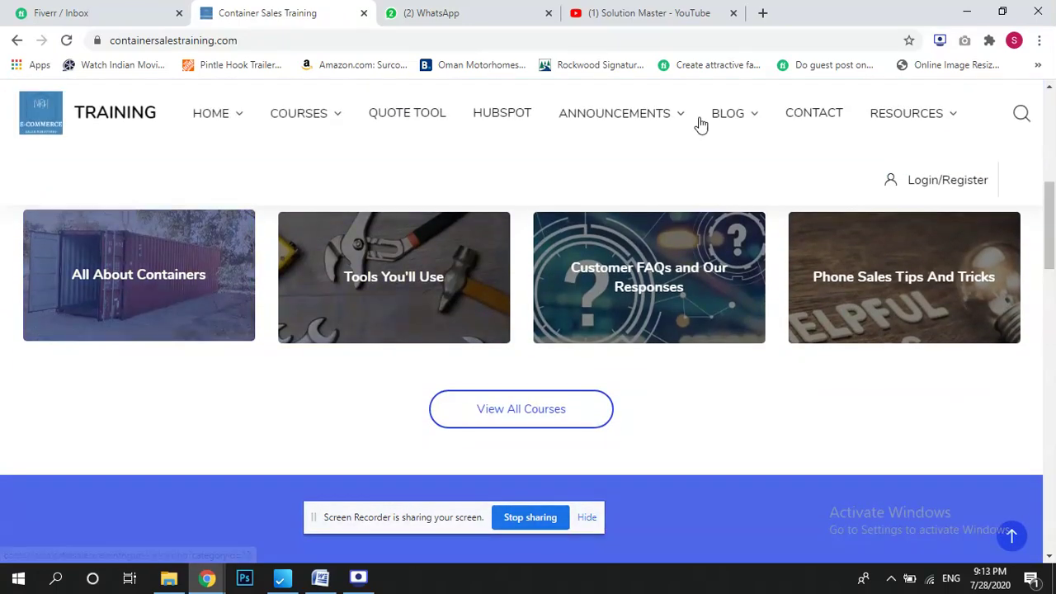
{"action": "left_click", "coordinate": [937, 182]}
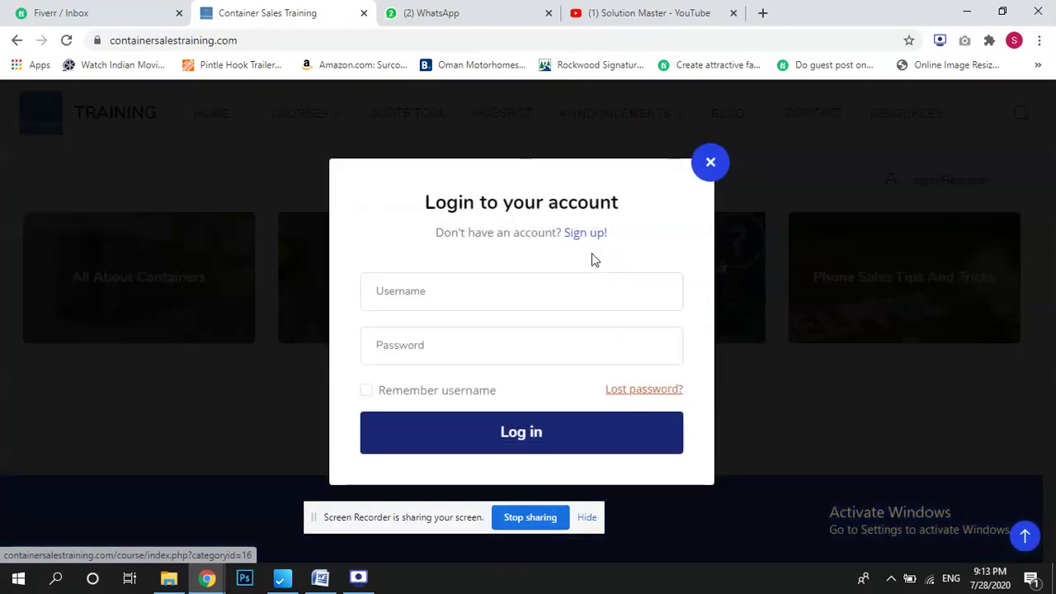
{"action": "left_click", "coordinate": [450, 292]}
{"action": "left_click", "coordinate": [444, 330]}
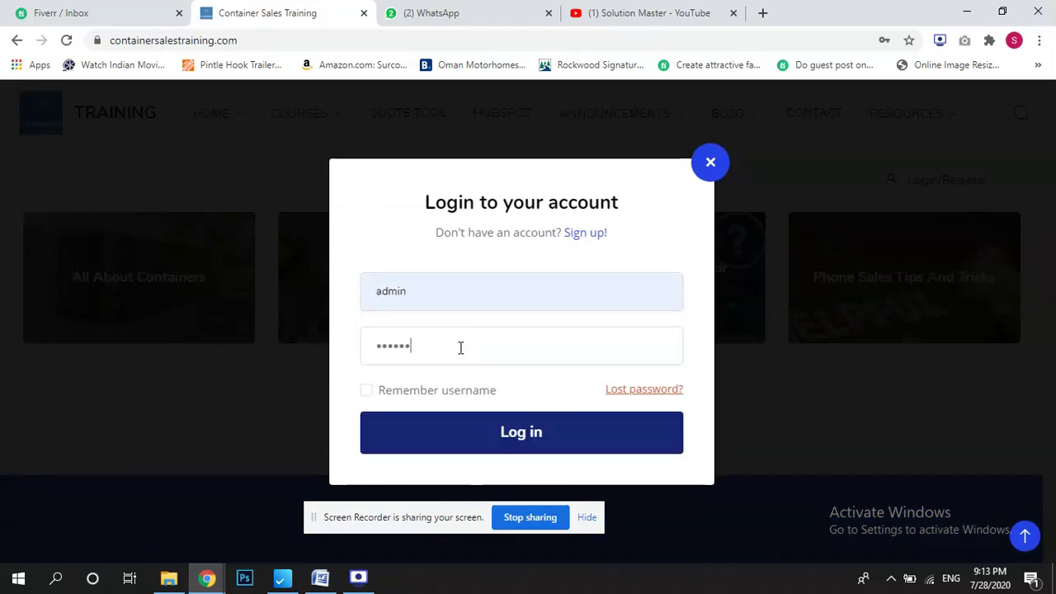
{"action": "left_click", "coordinate": [506, 433]}
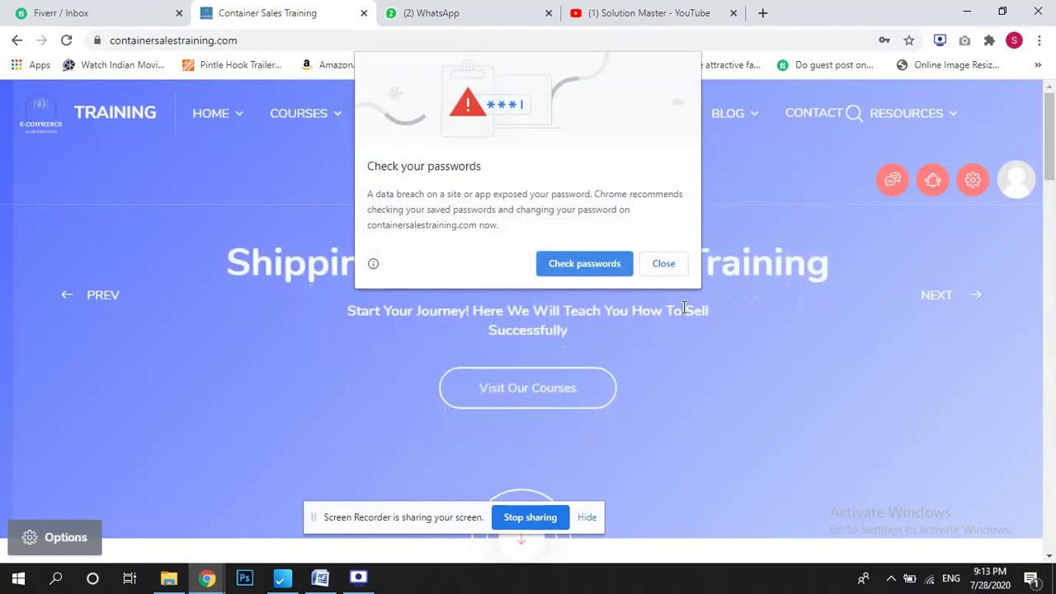
{"action": "left_click", "coordinate": [681, 265]}
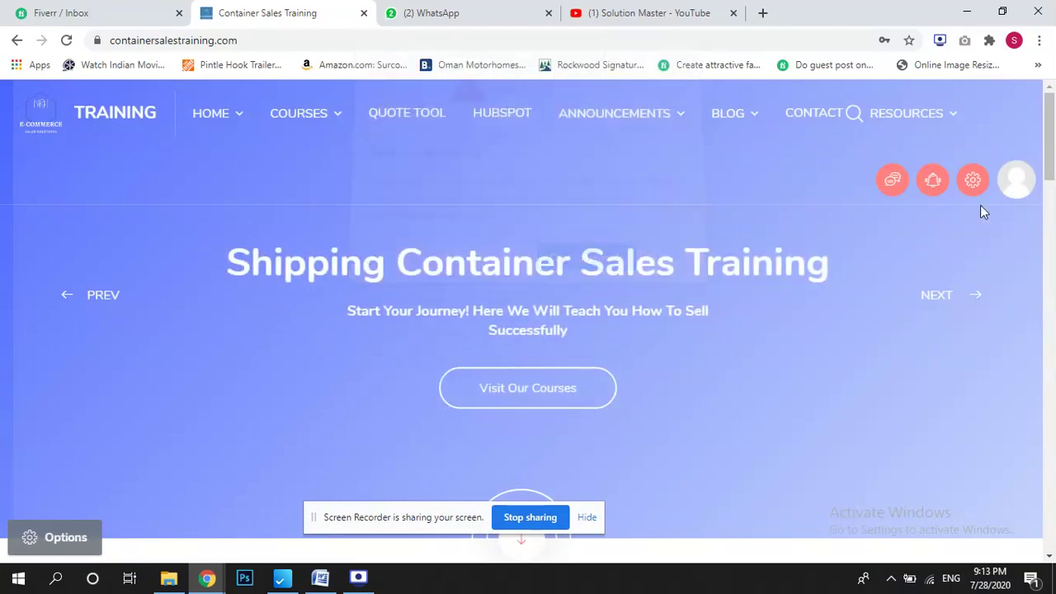
Open the All About Containers course category from the home page.
{"action": "left_click_drag", "start_coordinate": [1053, 168], "coordinate": [1052, 274]}
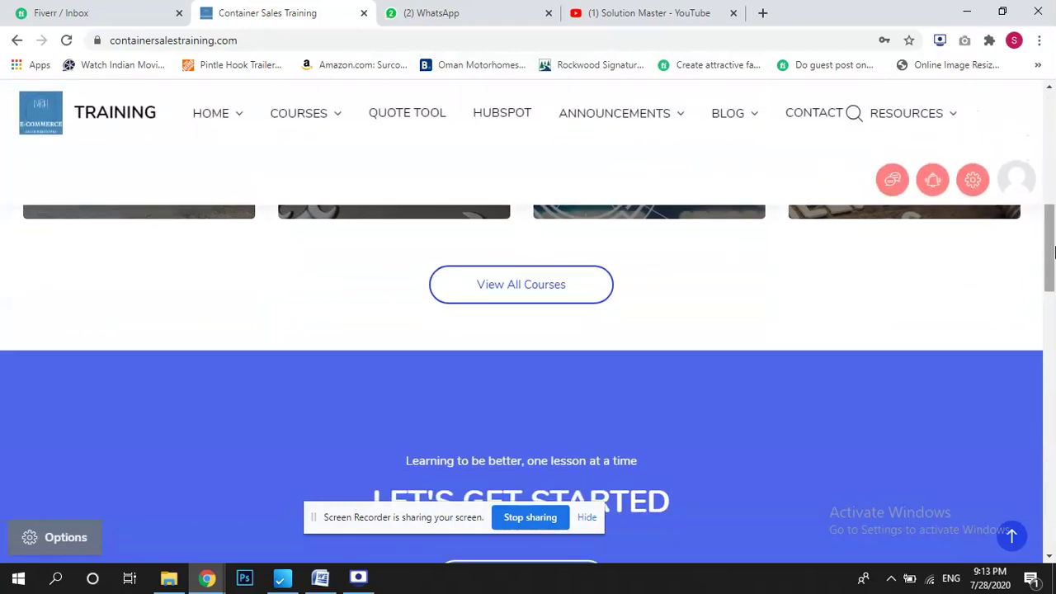
{"action": "left_click_drag", "start_coordinate": [1054, 252], "coordinate": [1053, 212]}
{"action": "left_click", "coordinate": [127, 366]}
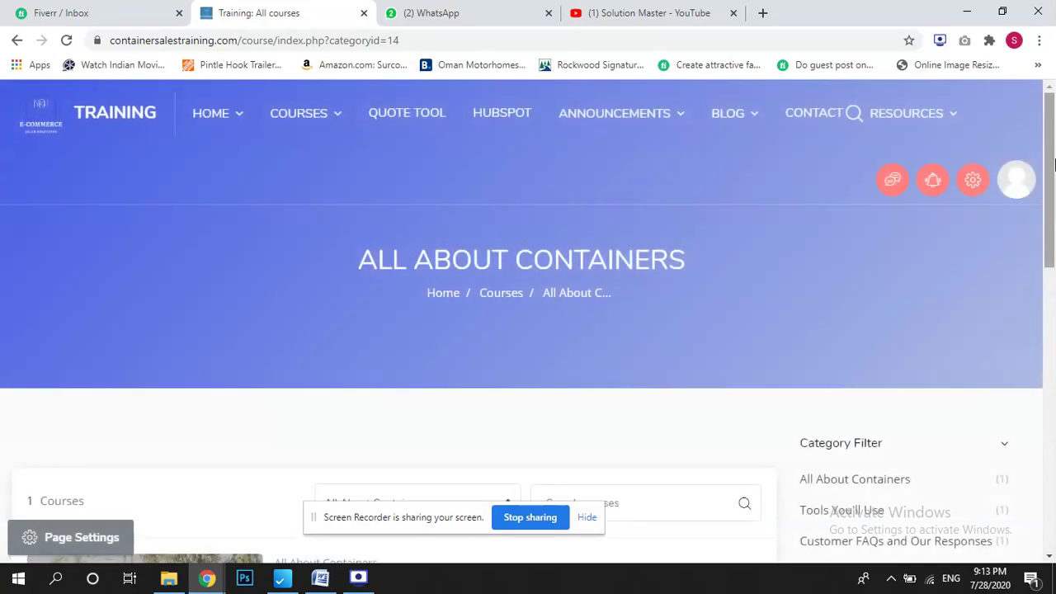
Open The Containers We Sell course, expand Topics 9 and 10, and open Its a Test Quiz.
{"action": "left_click_drag", "start_coordinate": [1053, 157], "coordinate": [1055, 274]}
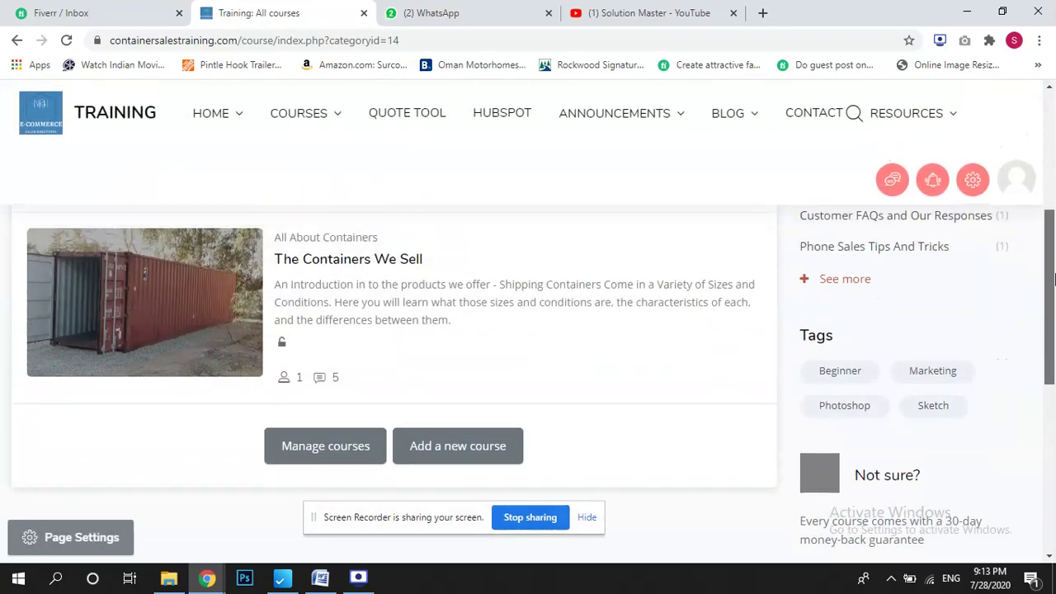
{"action": "left_click", "coordinate": [373, 264]}
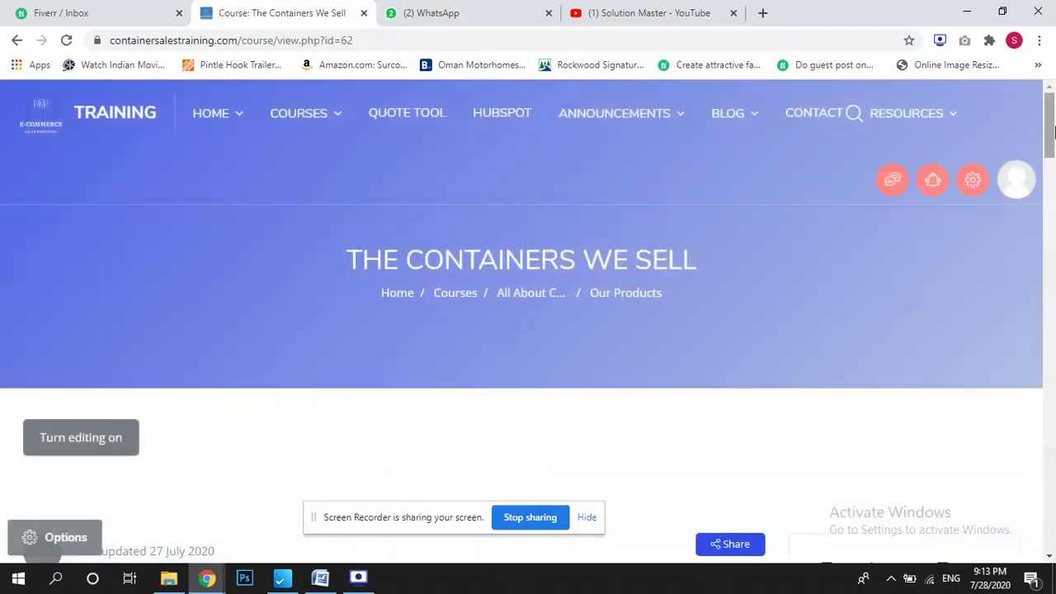
{"action": "left_click_drag", "start_coordinate": [1054, 145], "coordinate": [1052, 398]}
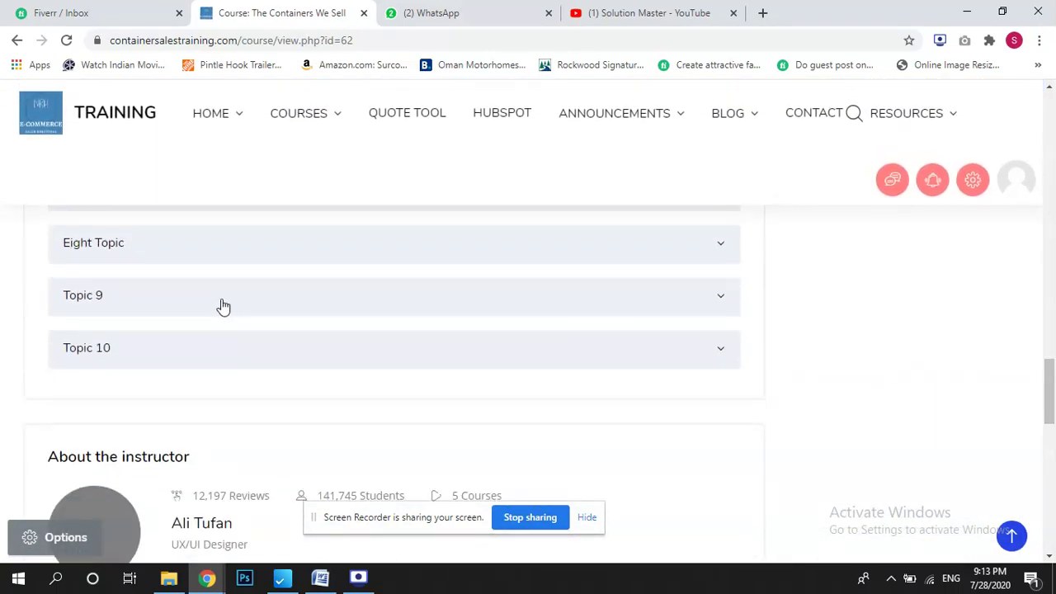
{"action": "left_click", "coordinate": [223, 310]}
{"action": "left_click", "coordinate": [161, 453]}
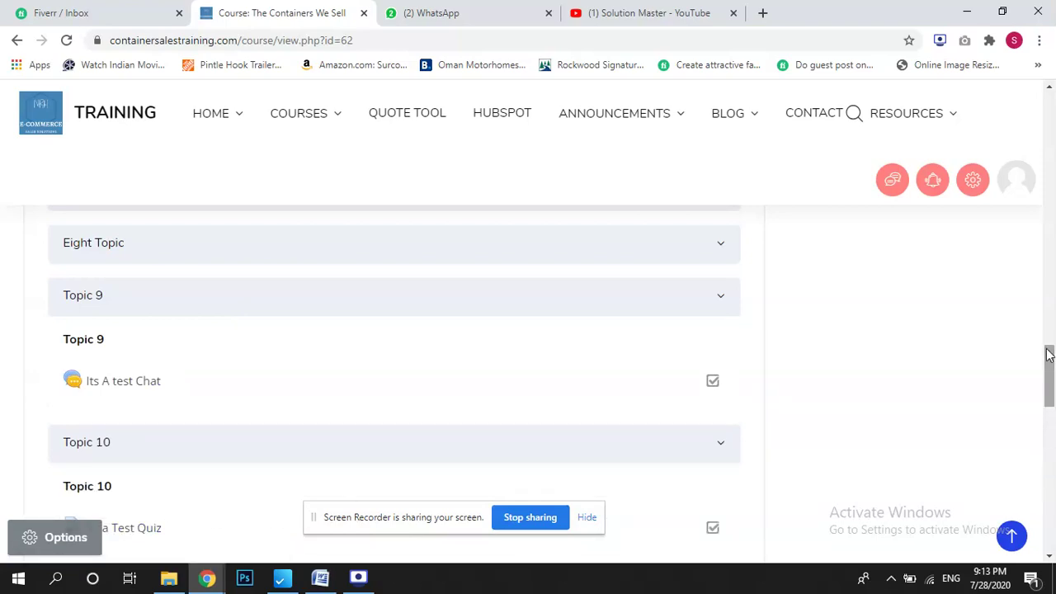
{"action": "scroll", "coordinate": [1047, 353], "scroll_direction": "down", "scroll_amount": 4}
{"action": "scroll", "coordinate": [1048, 363], "scroll_direction": "up", "scroll_amount": 2}
{"action": "left_click", "coordinate": [113, 368]}
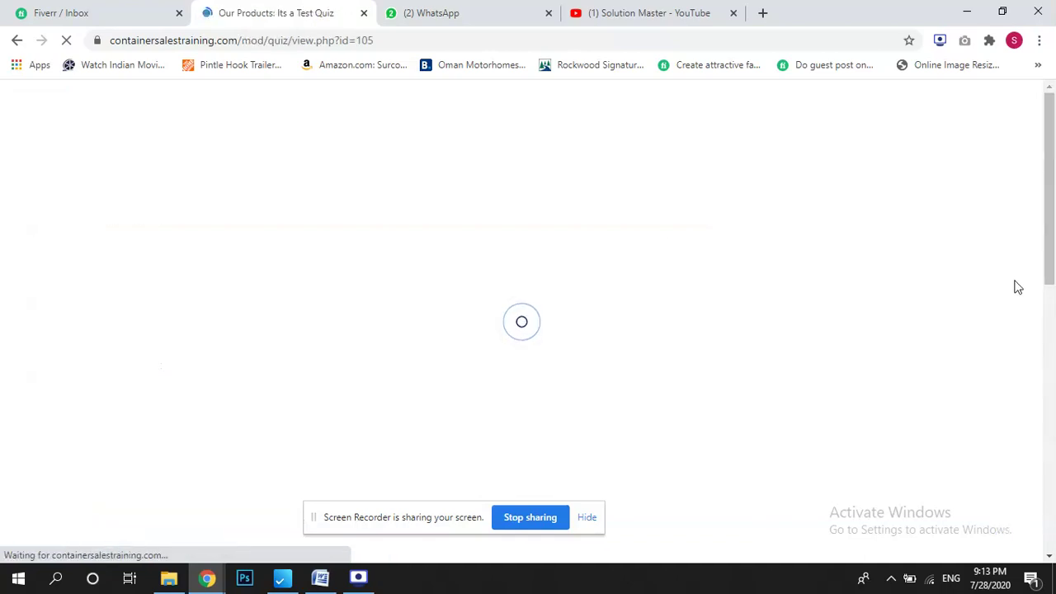
In the quiz editor, add a new True/False question.
{"action": "scroll", "coordinate": [676, 307], "scroll_direction": "down", "scroll_amount": 2}
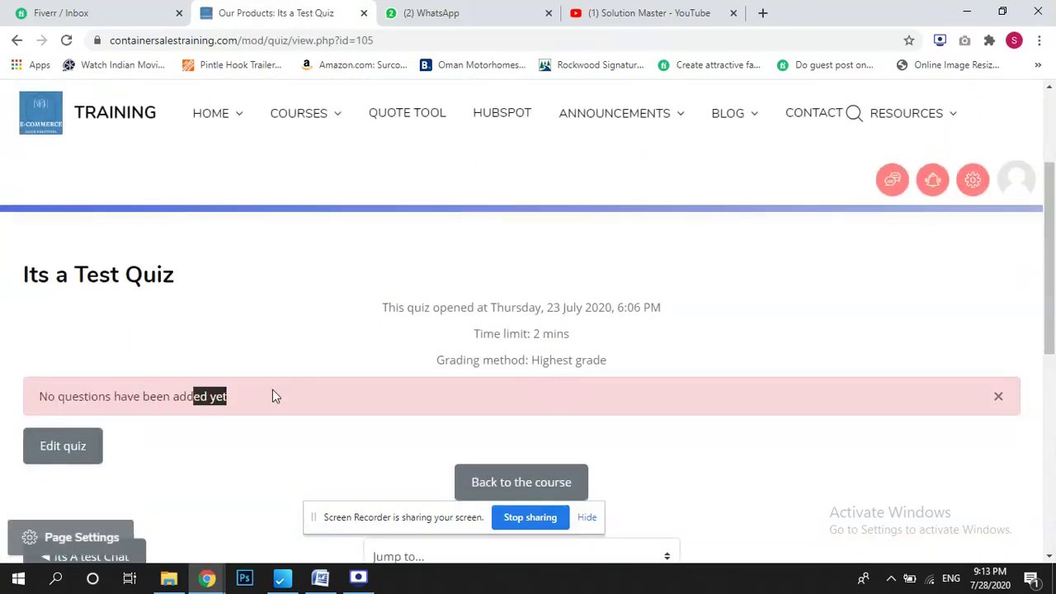
{"action": "left_click", "coordinate": [80, 456]}
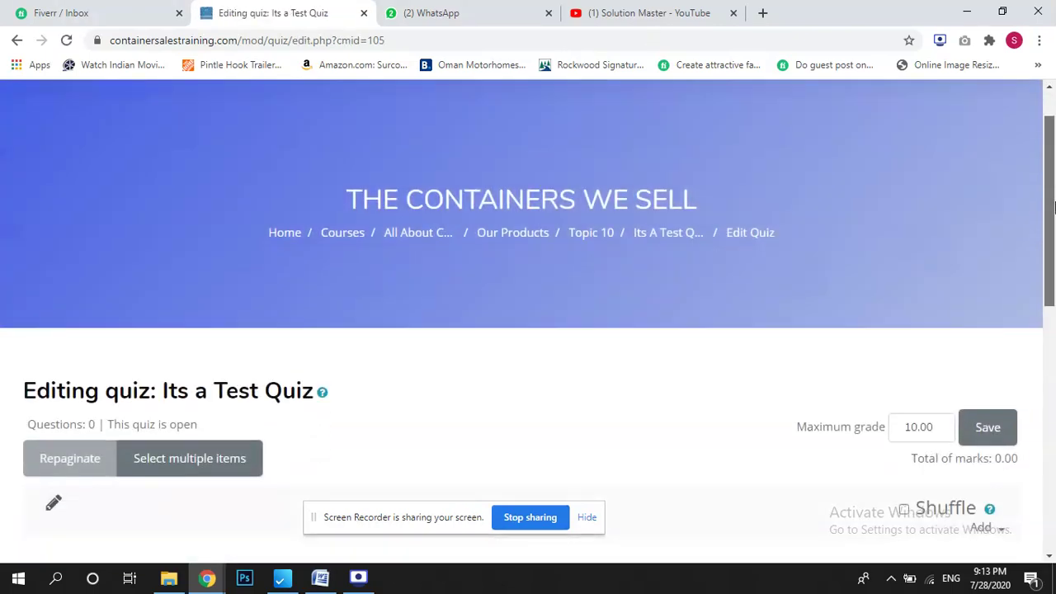
{"action": "scroll", "coordinate": [1053, 206], "scroll_direction": "down", "scroll_amount": 2}
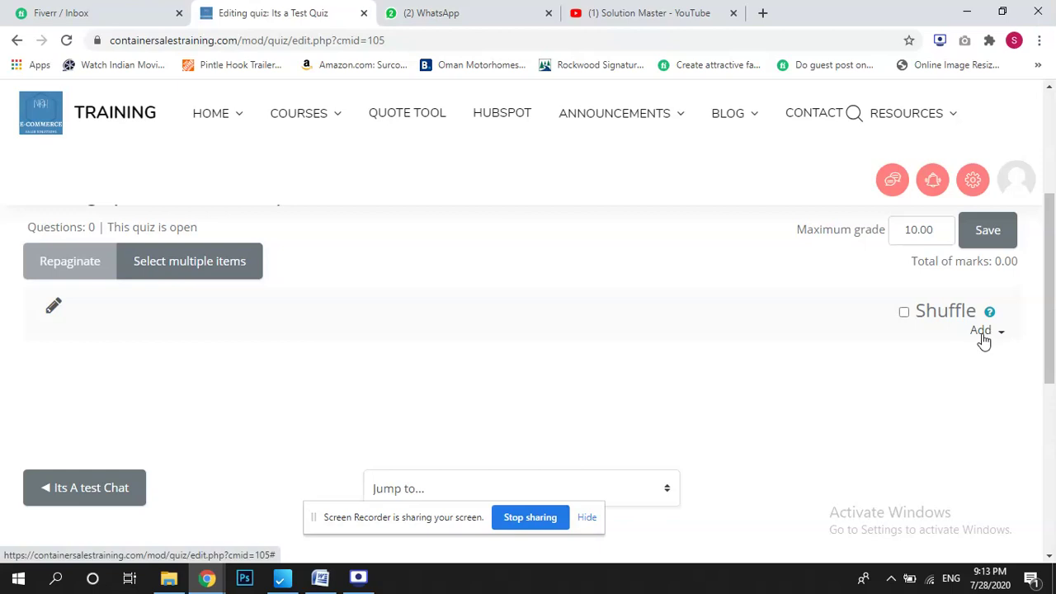
{"action": "left_click", "coordinate": [981, 331]}
{"action": "left_click", "coordinate": [926, 358]}
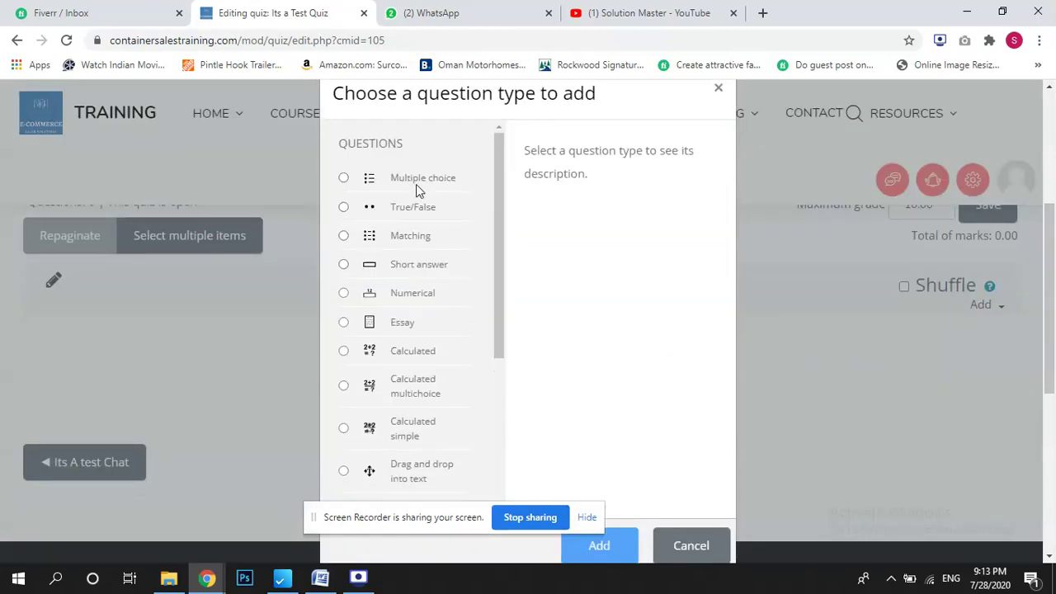
{"action": "left_click", "coordinate": [422, 204]}
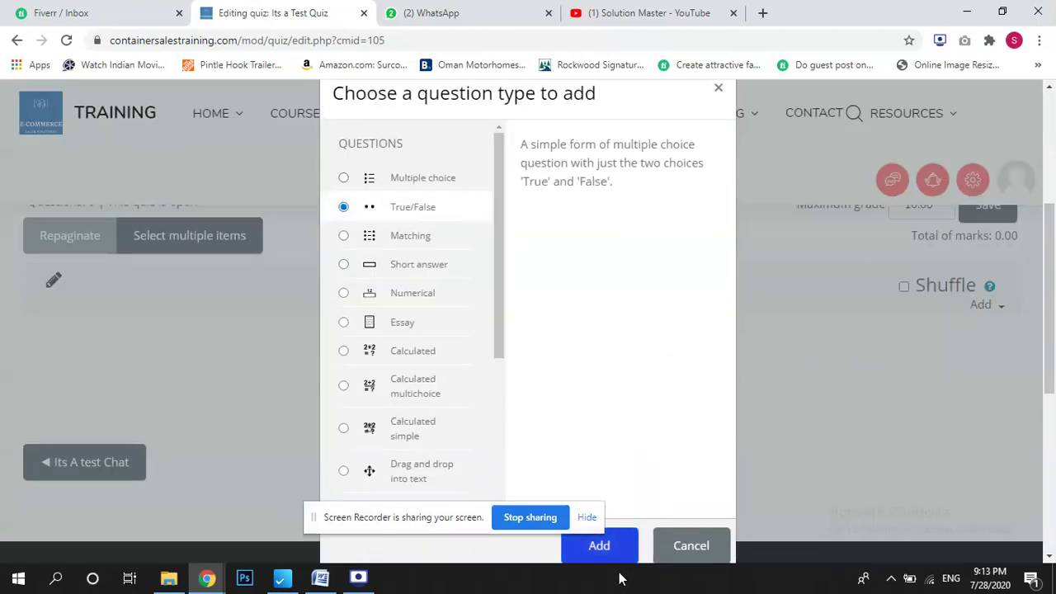
{"action": "left_click", "coordinate": [601, 546]}
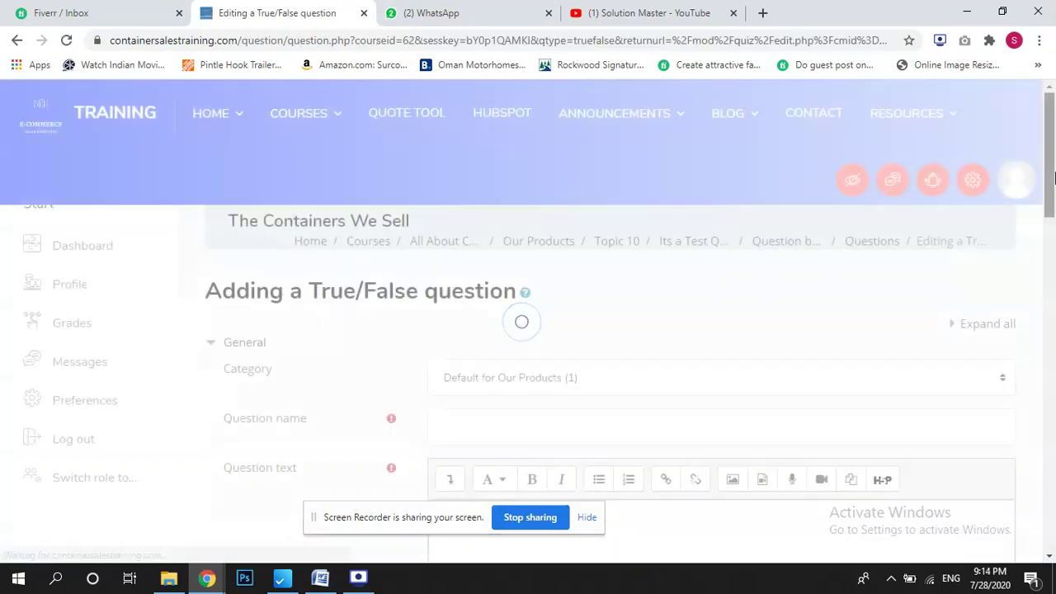
Name the question 'how was the course' with text 'it was awsme', and save while staying on the form.
{"action": "scroll", "coordinate": [497, 330], "scroll_direction": "down", "scroll_amount": 2}
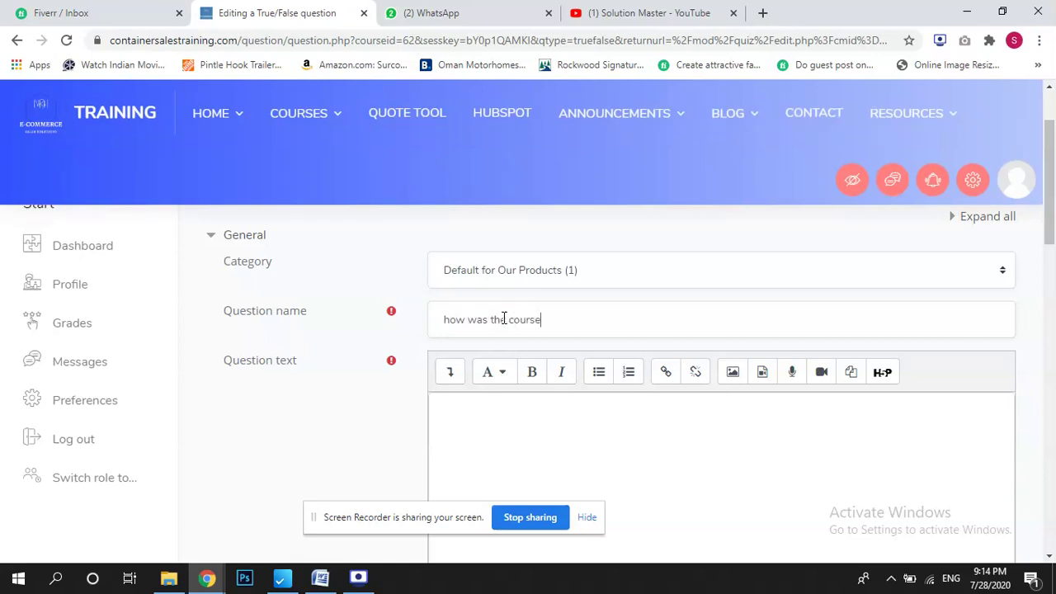
{"action": "scroll", "coordinate": [528, 371], "scroll_direction": "down", "scroll_amount": 5}
{"action": "scroll", "coordinate": [428, 411], "scroll_direction": "up", "scroll_amount": 4}
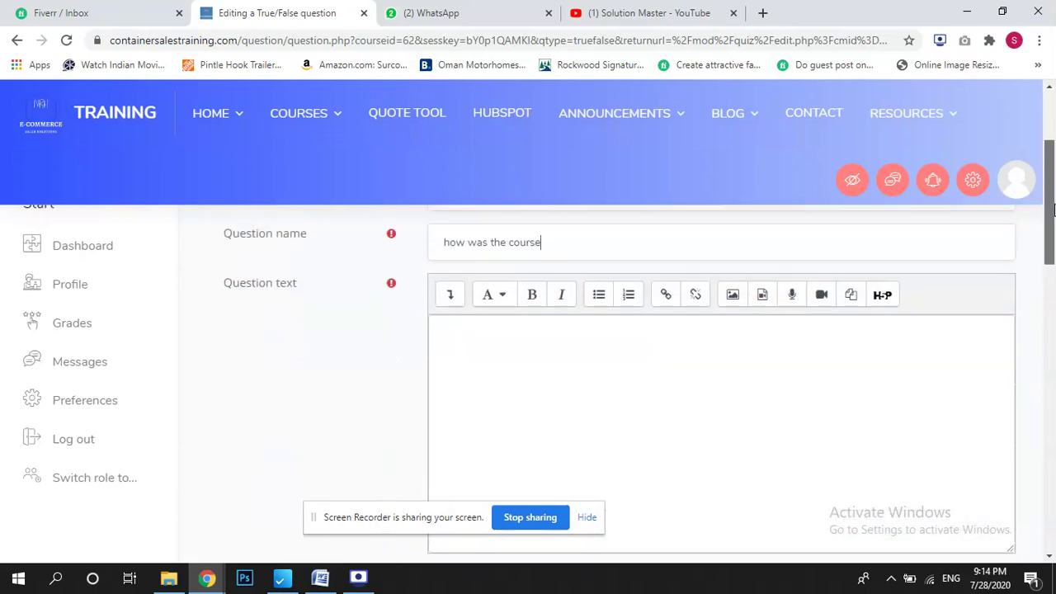
{"action": "left_click", "coordinate": [535, 378]}
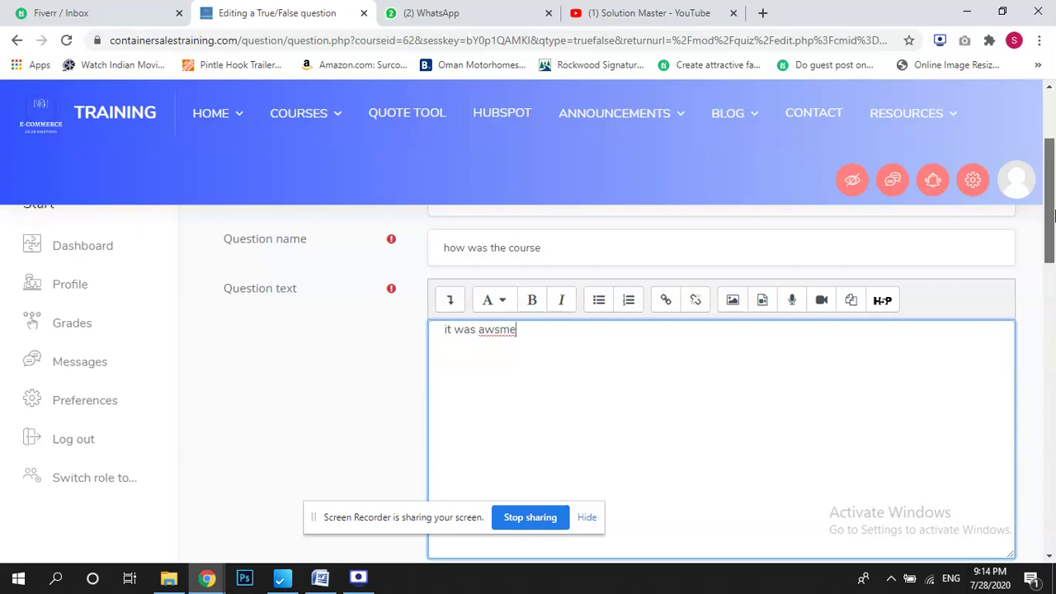
{"action": "scroll", "coordinate": [866, 299], "scroll_direction": "down", "scroll_amount": 3}
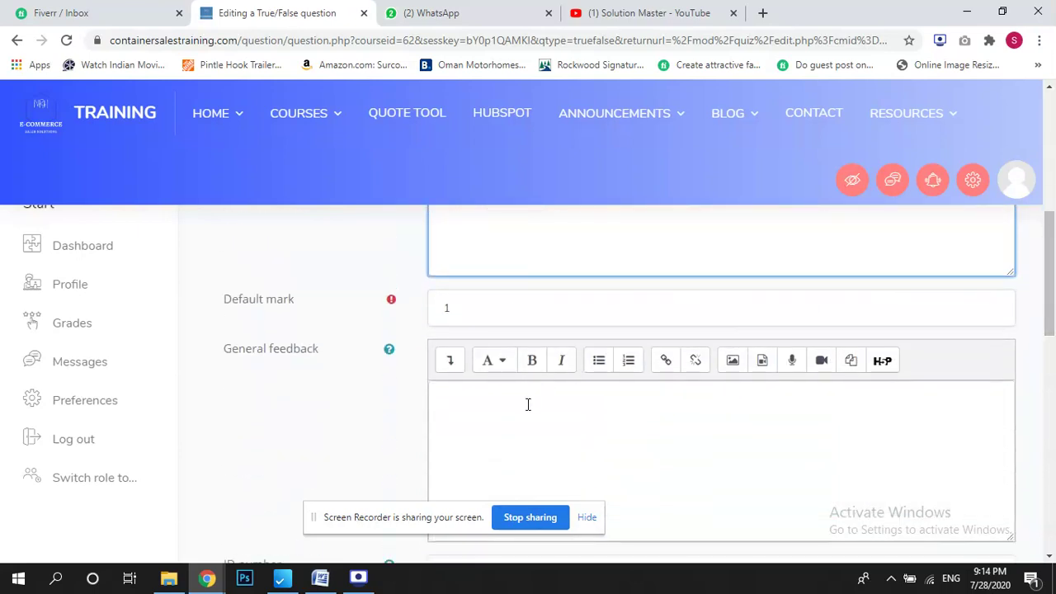
{"action": "left_click_drag", "start_coordinate": [1052, 273], "coordinate": [1053, 474]}
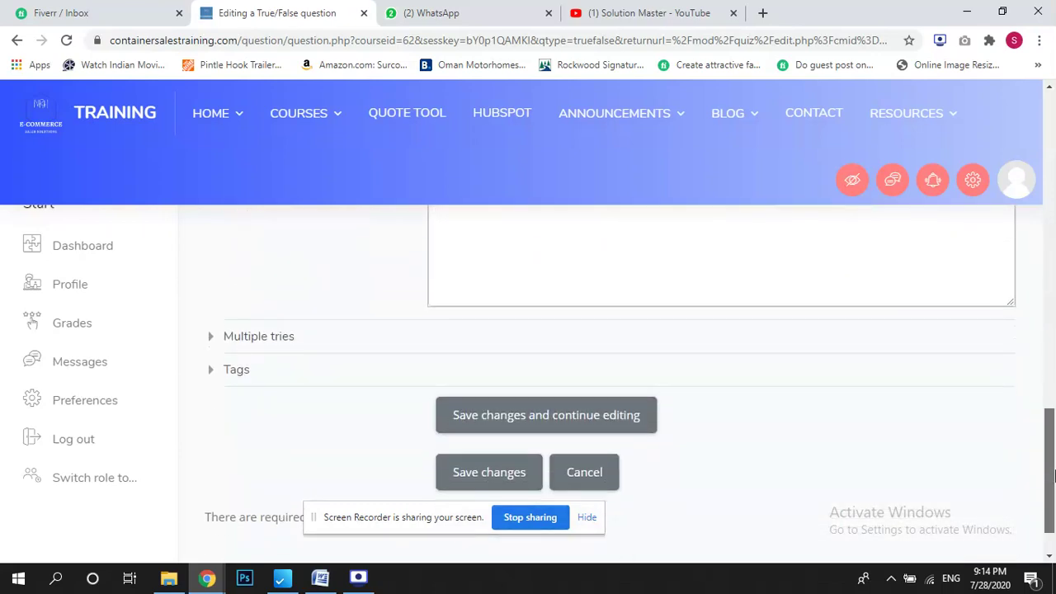
{"action": "left_click", "coordinate": [620, 419]}
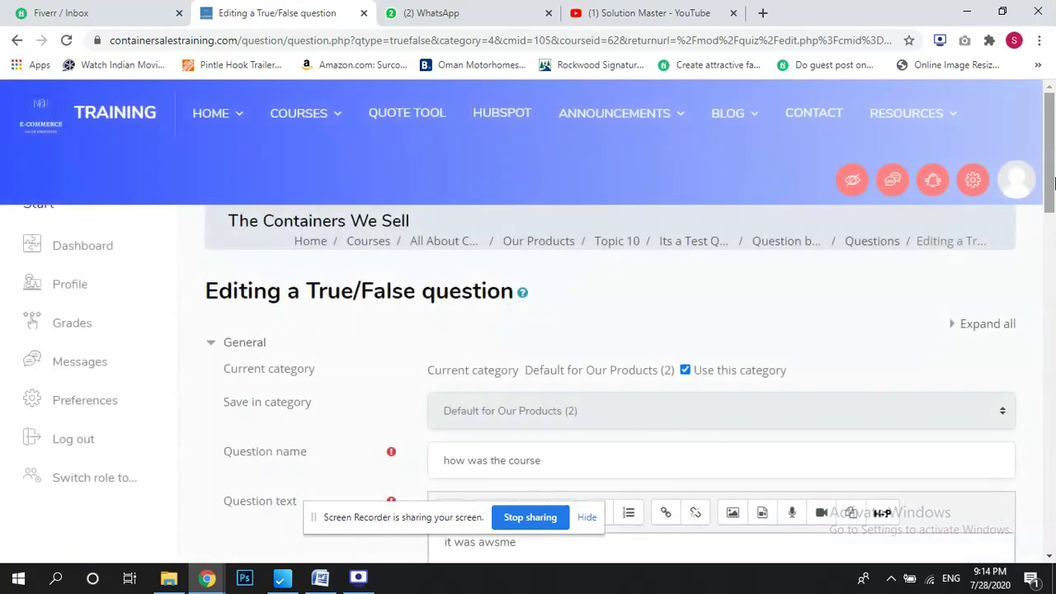
Expand the Multiple tries settings and give the question ID number 001.
{"action": "left_click_drag", "start_coordinate": [1053, 186], "coordinate": [1054, 491]}
{"action": "left_click", "coordinate": [285, 345]}
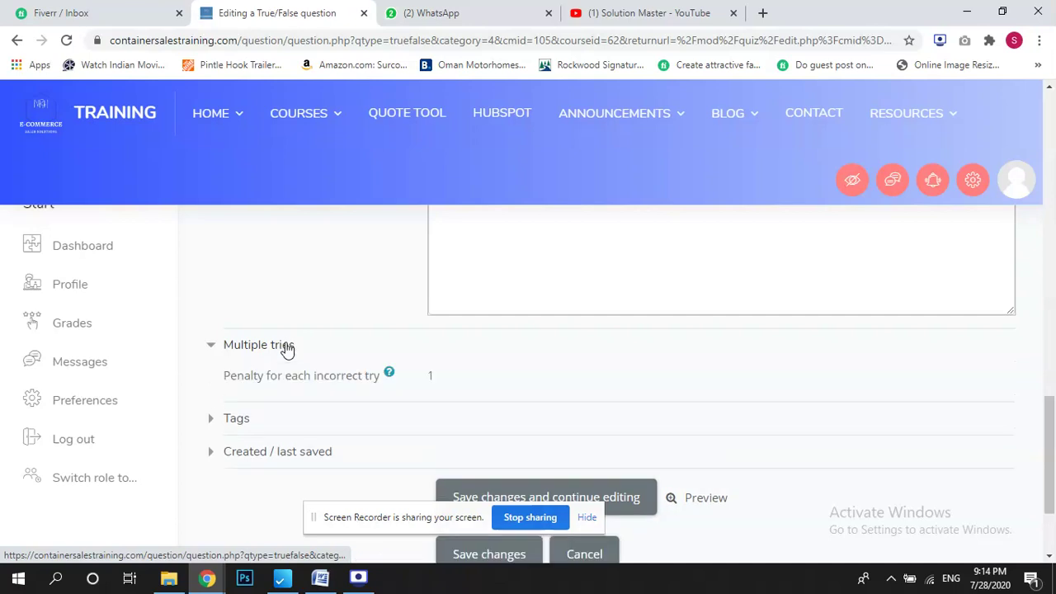
{"action": "left_click_drag", "start_coordinate": [1053, 449], "coordinate": [1052, 347]}
{"action": "scroll", "coordinate": [696, 408], "scroll_direction": "up", "scroll_amount": 3}
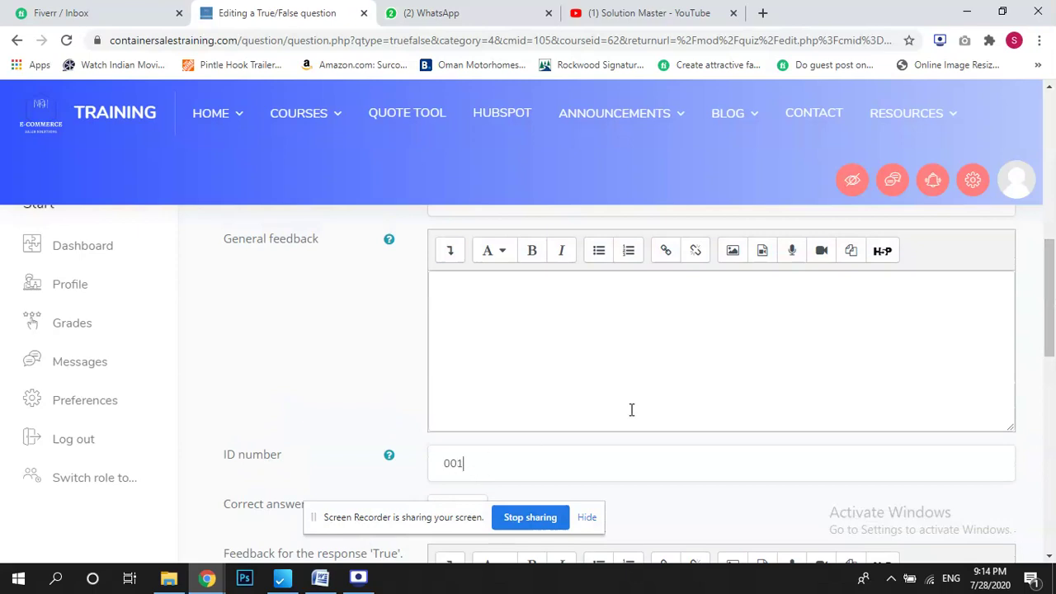
{"action": "left_click_drag", "start_coordinate": [1052, 297], "coordinate": [1053, 201]}
{"action": "left_click", "coordinate": [560, 333]}
Add feedback 'is it true' for True and 'is it false' for False, then save.
{"action": "left_click_drag", "start_coordinate": [1052, 247], "coordinate": [1054, 386]}
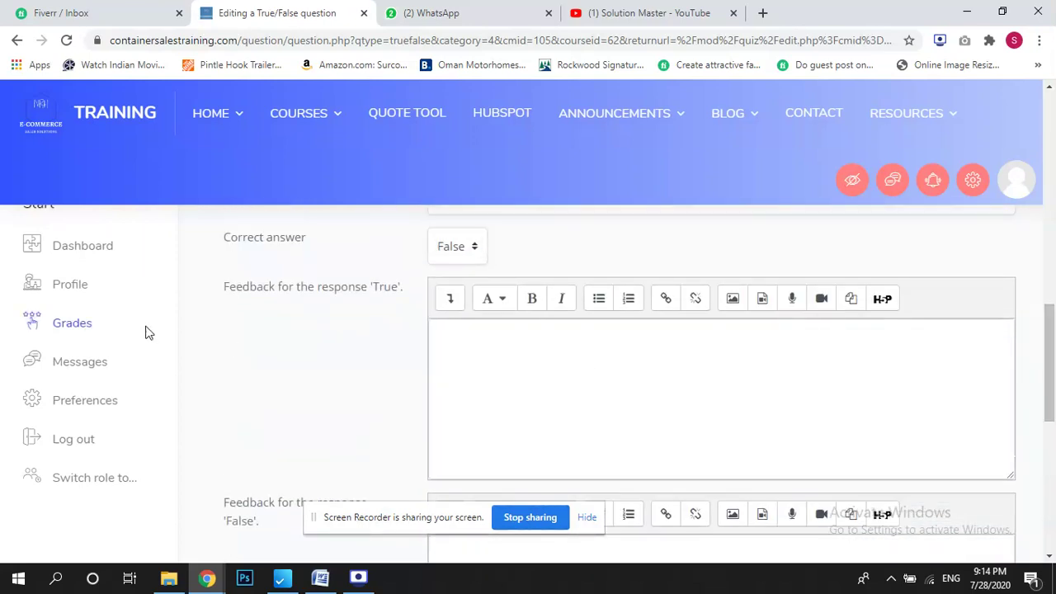
{"action": "left_click", "coordinate": [585, 378]}
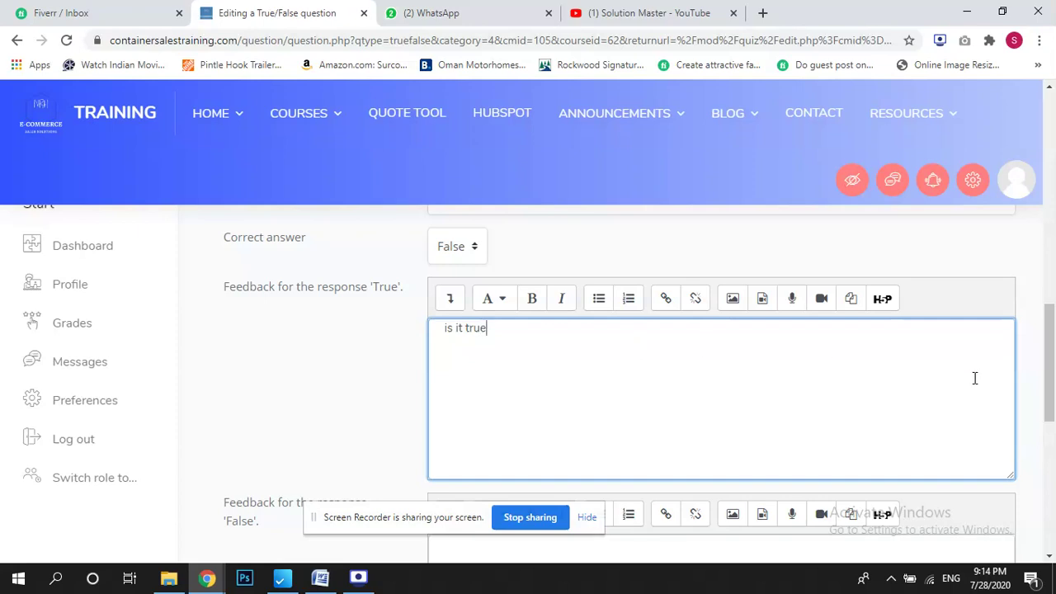
{"action": "scroll", "coordinate": [970, 375], "scroll_direction": "down", "scroll_amount": 3}
{"action": "left_click", "coordinate": [753, 360]}
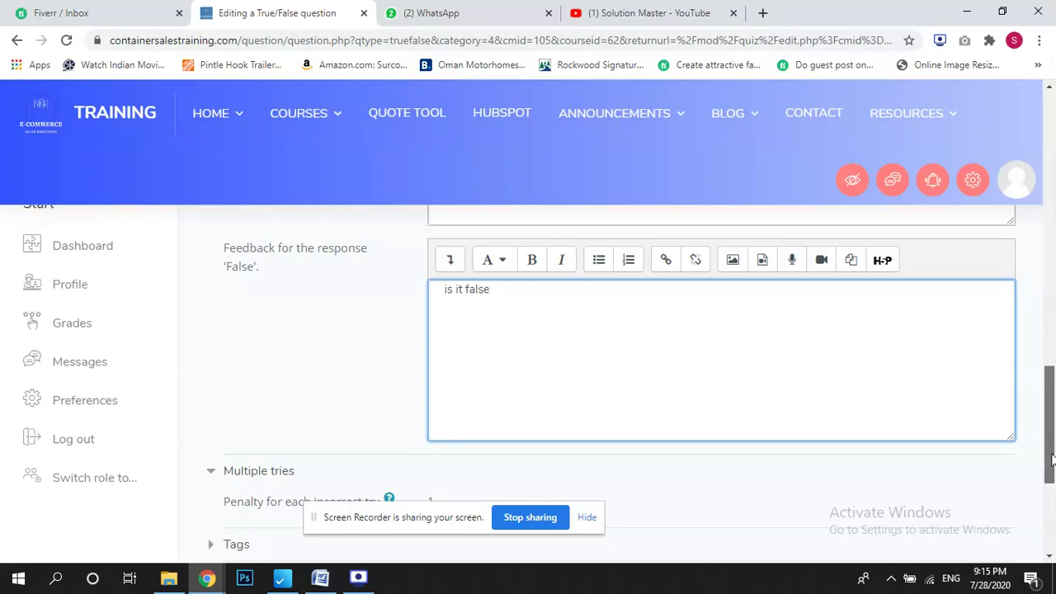
{"action": "scroll", "coordinate": [581, 340], "scroll_direction": "down", "scroll_amount": 3}
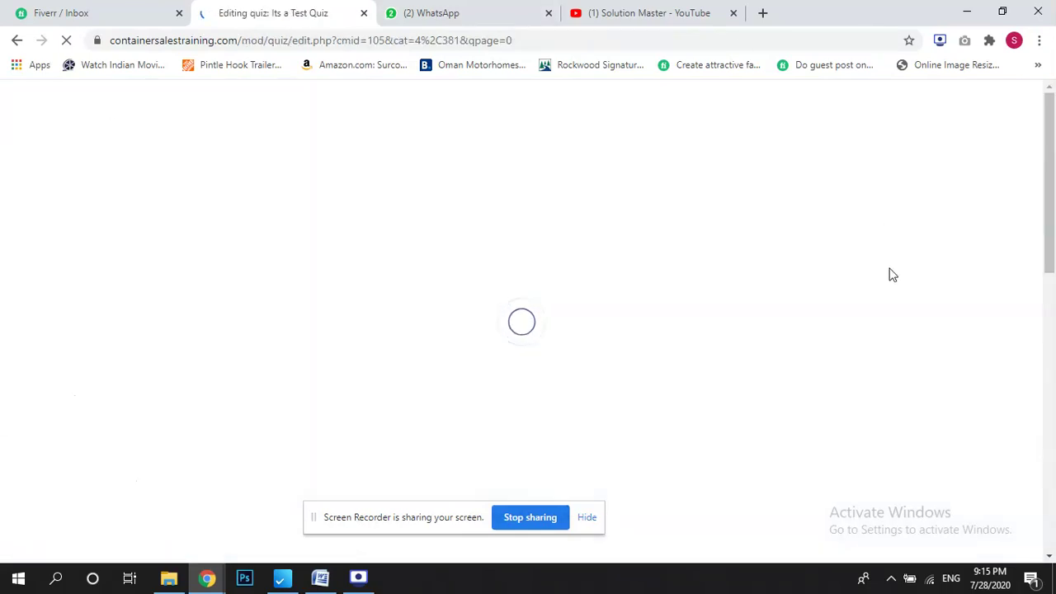
Log out of the administrator account.
{"action": "scroll", "coordinate": [1049, 182], "scroll_direction": "down", "scroll_amount": 4}
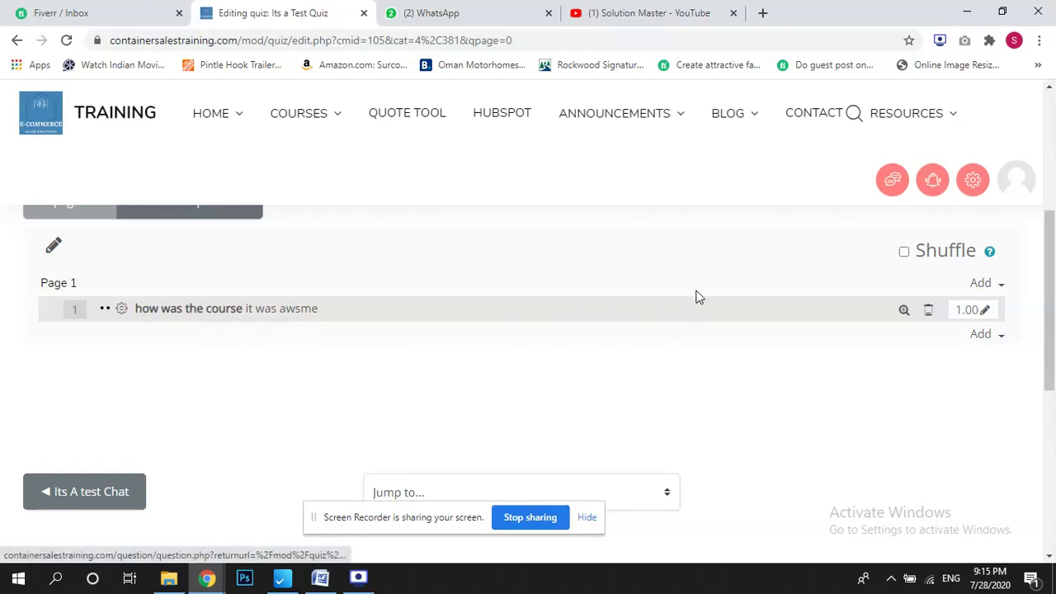
{"action": "scroll", "coordinate": [1039, 347], "scroll_direction": "up", "scroll_amount": 1}
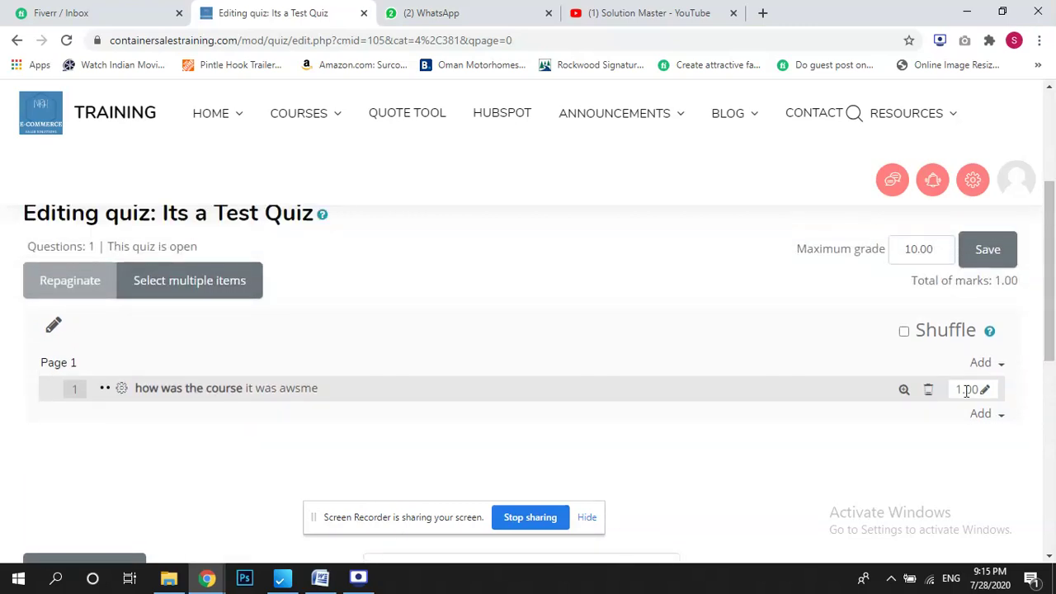
{"action": "scroll", "coordinate": [1038, 340], "scroll_direction": "up", "scroll_amount": 3}
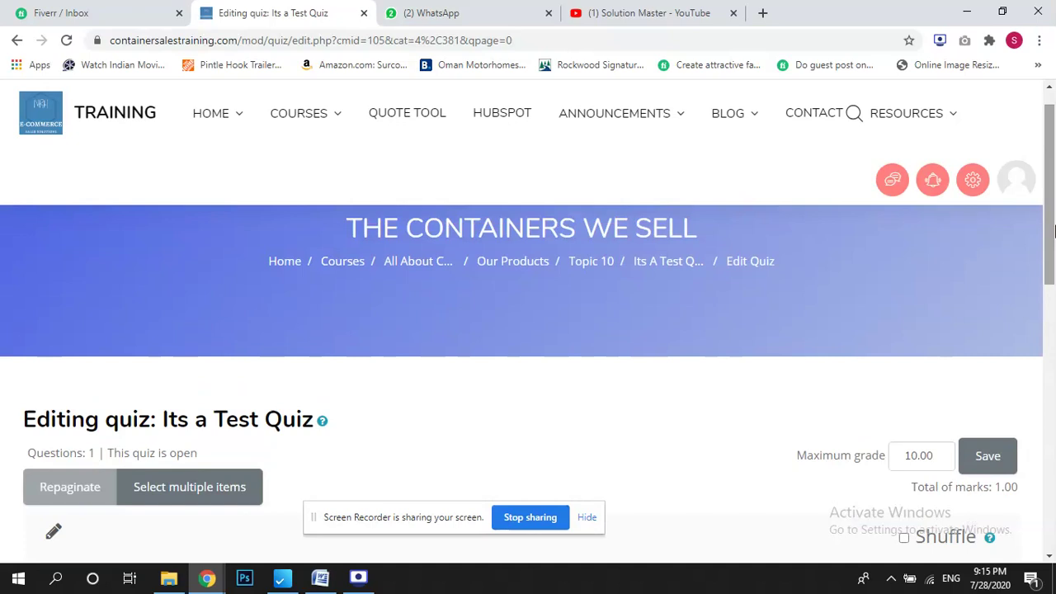
{"action": "left_click", "coordinate": [1018, 180]}
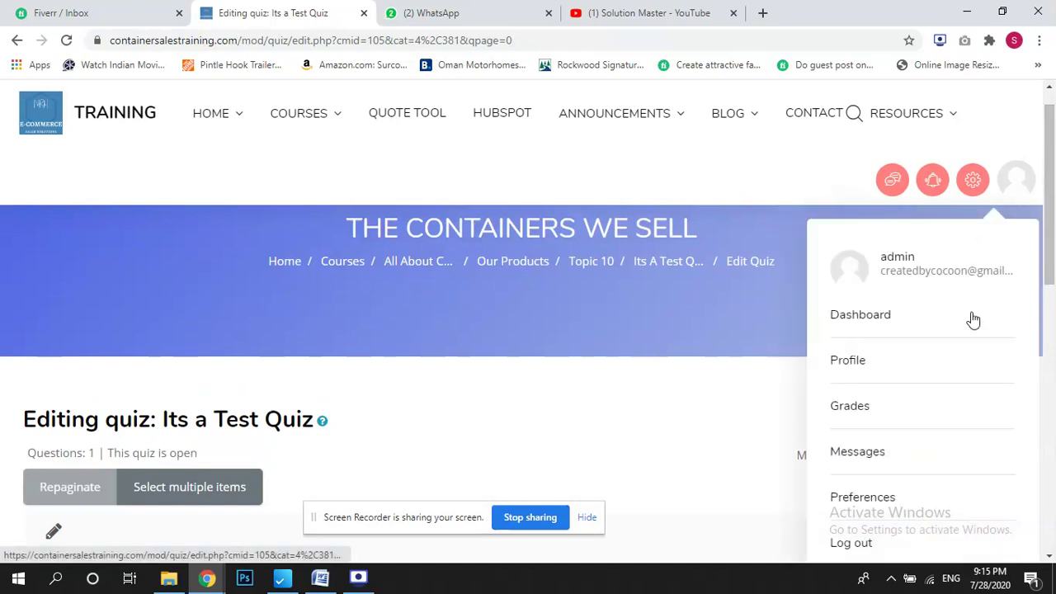
{"action": "left_click", "coordinate": [873, 544]}
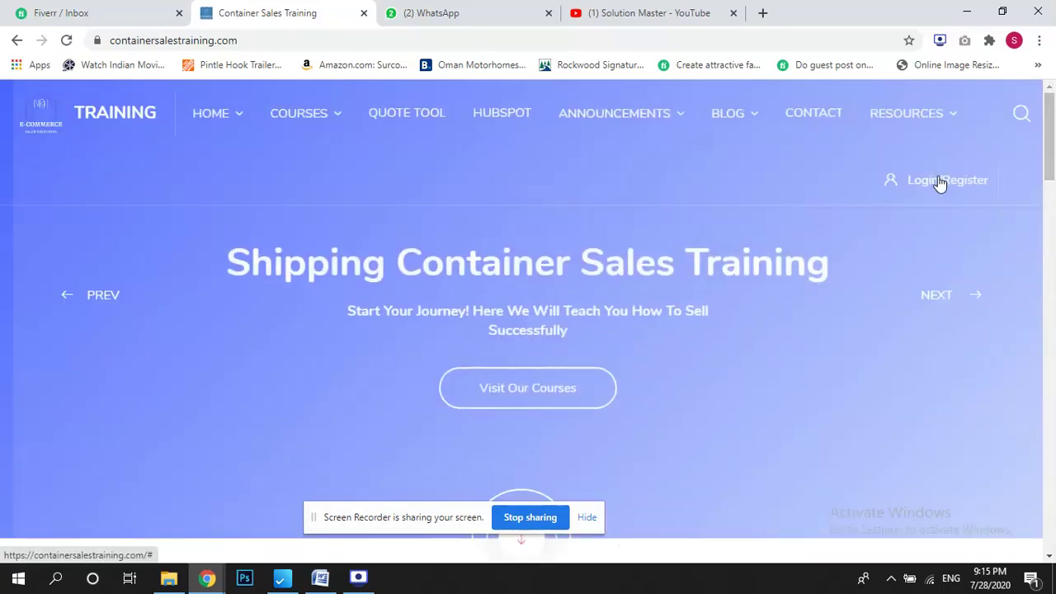
Open the login form and fill in the student's saved username, ready for the password.
{"action": "left_click", "coordinate": [939, 181]}
{"action": "left_click", "coordinate": [519, 291]}
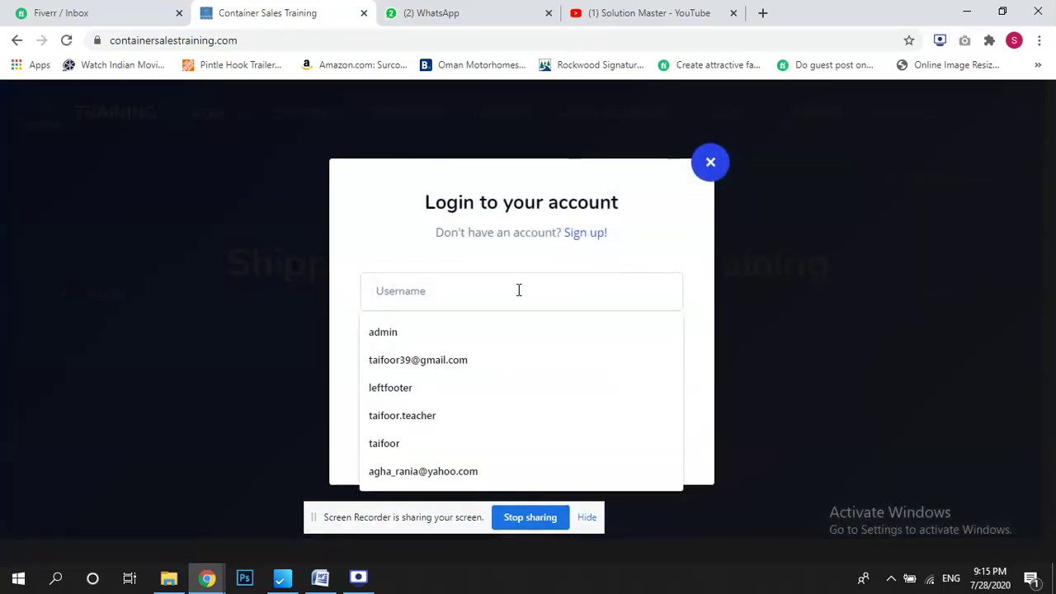
{"action": "left_click", "coordinate": [462, 443]}
{"action": "left_click", "coordinate": [452, 343]}
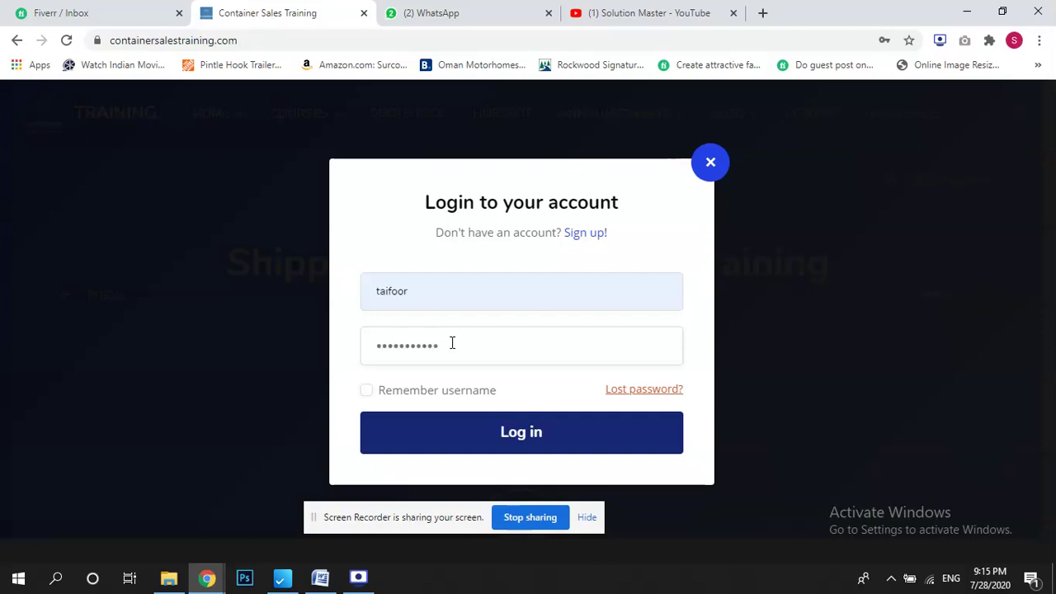
Sign in as the student and open The Containers We Sell from the All About Containers category.
{"action": "left_click", "coordinate": [516, 442]}
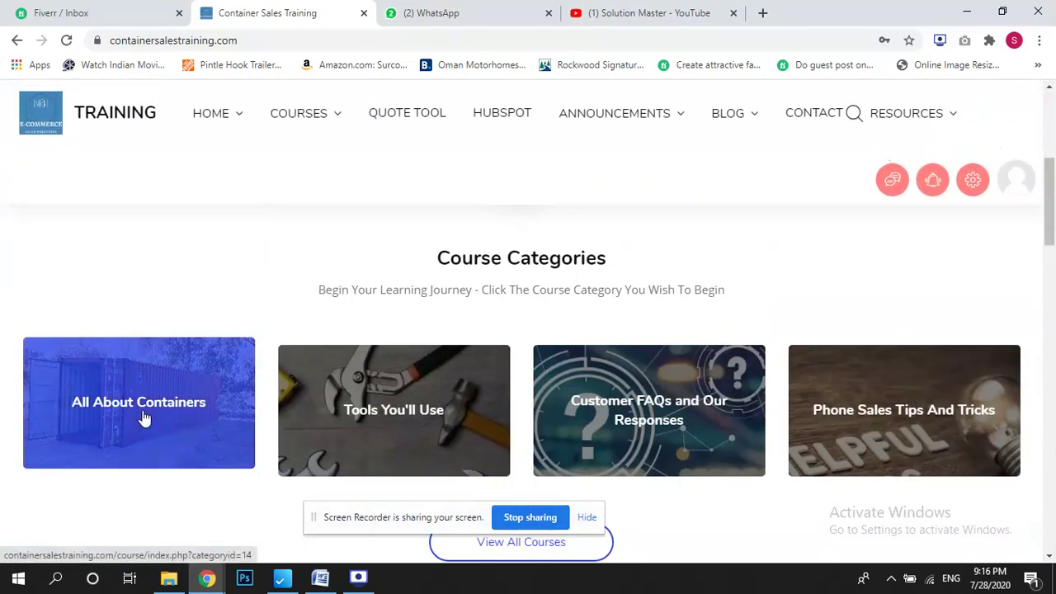
{"action": "left_click", "coordinate": [142, 420]}
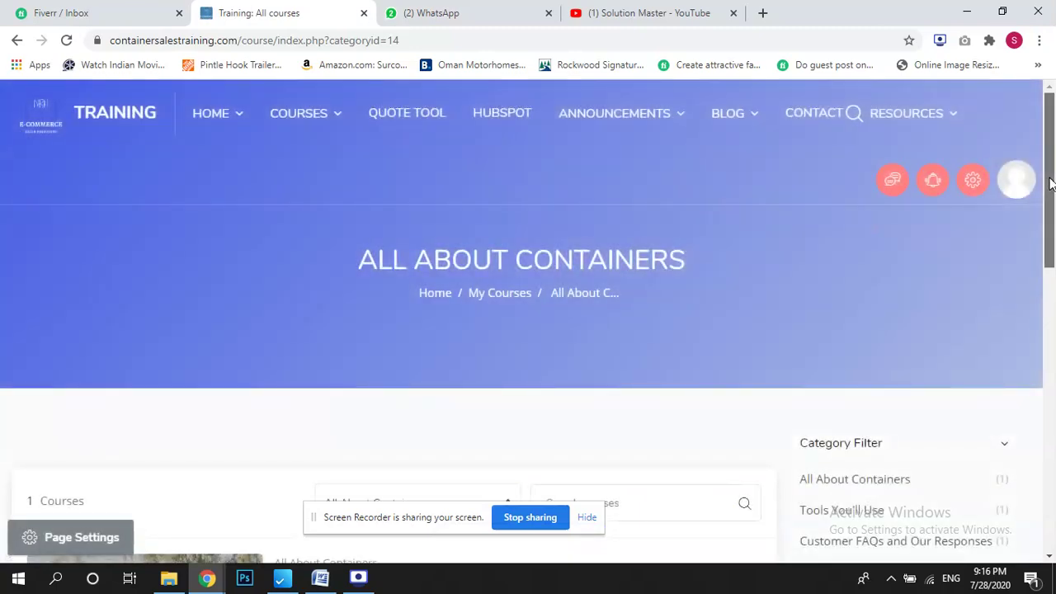
{"action": "scroll", "coordinate": [439, 272], "scroll_direction": "down", "scroll_amount": 4}
{"action": "left_click", "coordinate": [358, 237]}
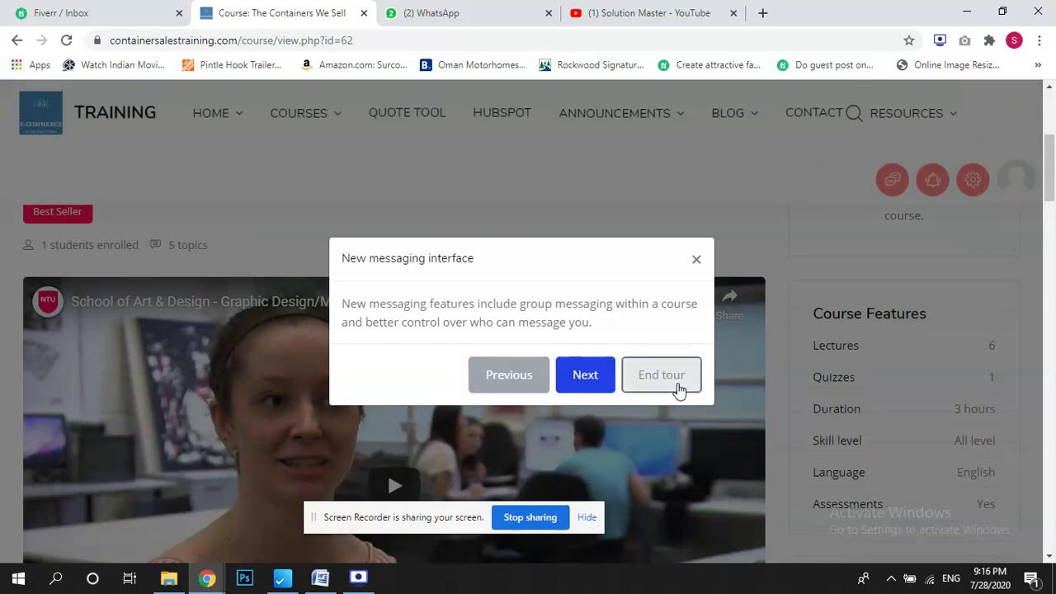
{"action": "left_click", "coordinate": [668, 375]}
Expand Topics 9 and 10 and open Its a Test Quiz.
{"action": "left_click_drag", "start_coordinate": [1051, 186], "coordinate": [1050, 396]}
{"action": "left_click", "coordinate": [224, 333]}
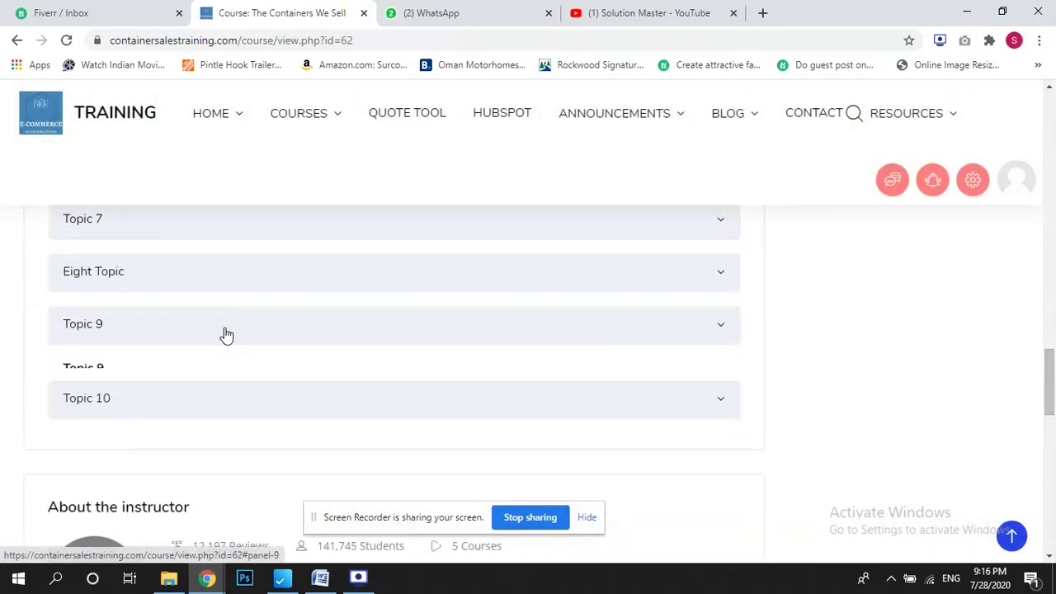
{"action": "left_click", "coordinate": [239, 479]}
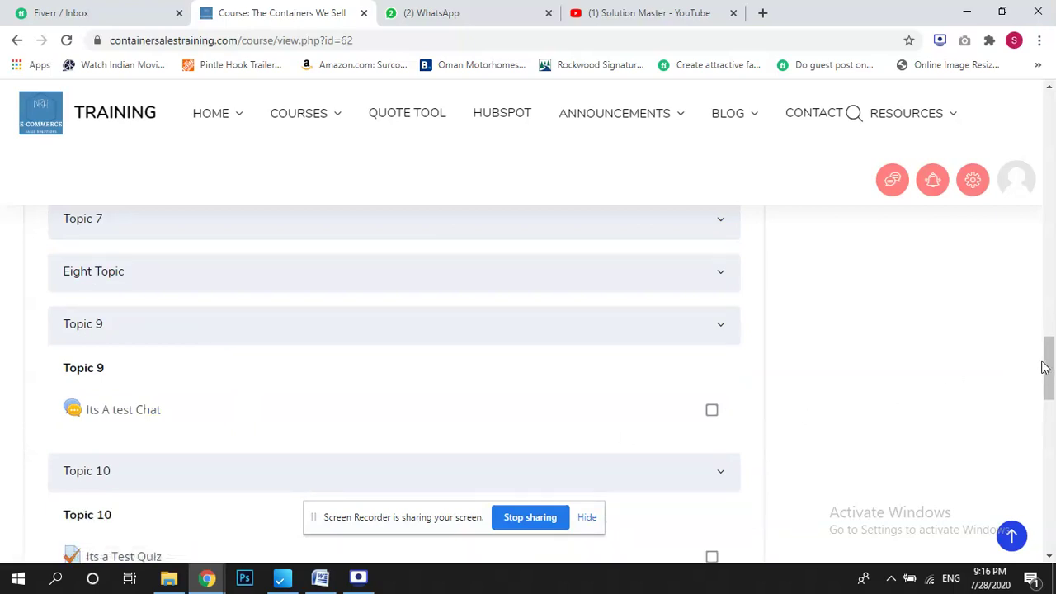
{"action": "scroll", "coordinate": [1053, 411], "scroll_direction": "down", "scroll_amount": 3}
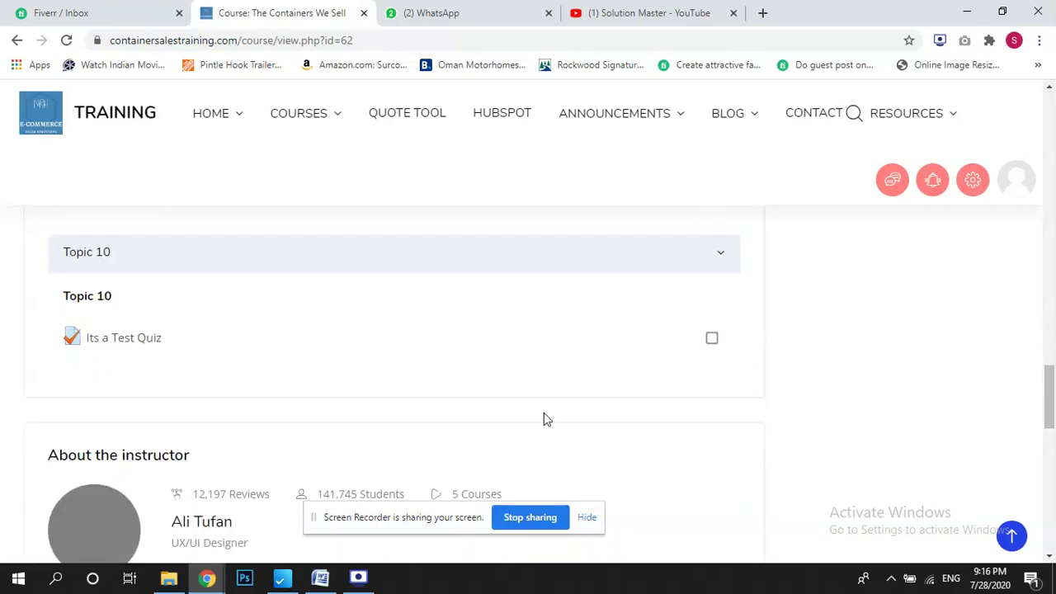
{"action": "left_click", "coordinate": [128, 346]}
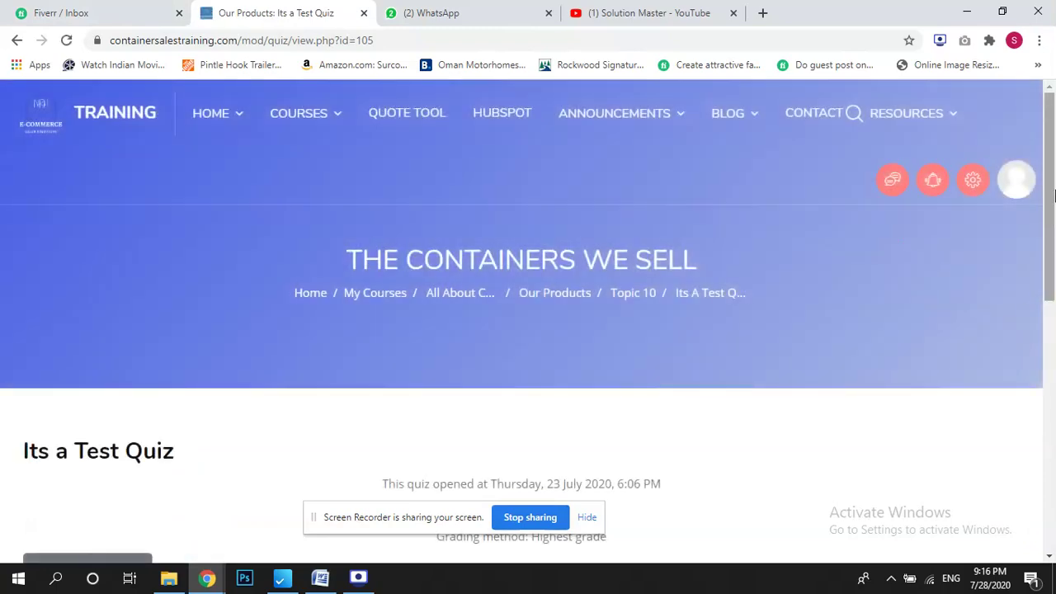
Review the quiz's time limit and grading method, then start a timed attempt.
{"action": "scroll", "coordinate": [1054, 264], "scroll_direction": "down", "scroll_amount": 2}
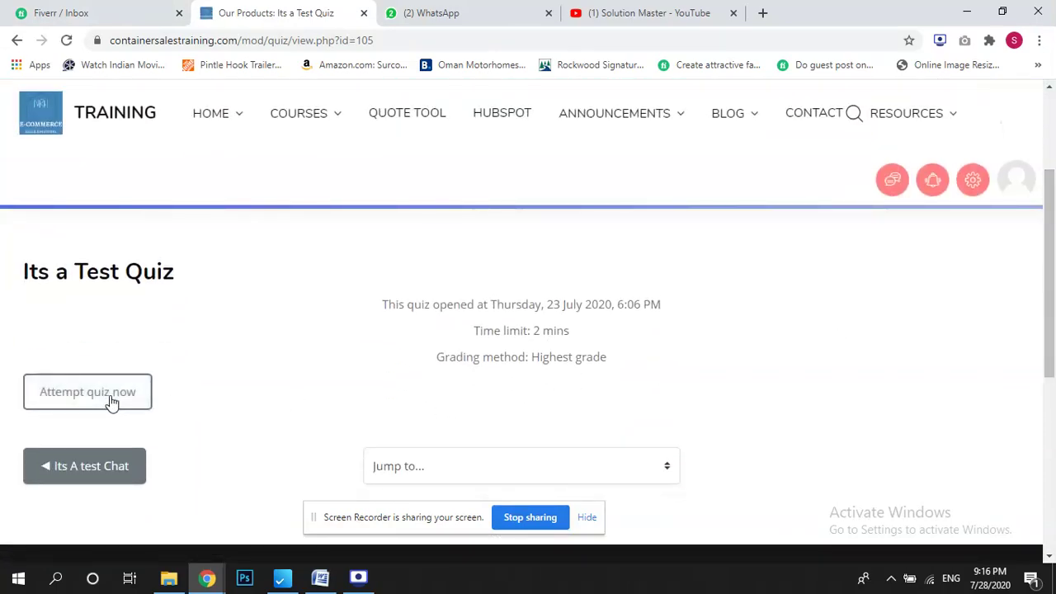
{"action": "left_click_drag", "start_coordinate": [443, 302], "coordinate": [586, 349]}
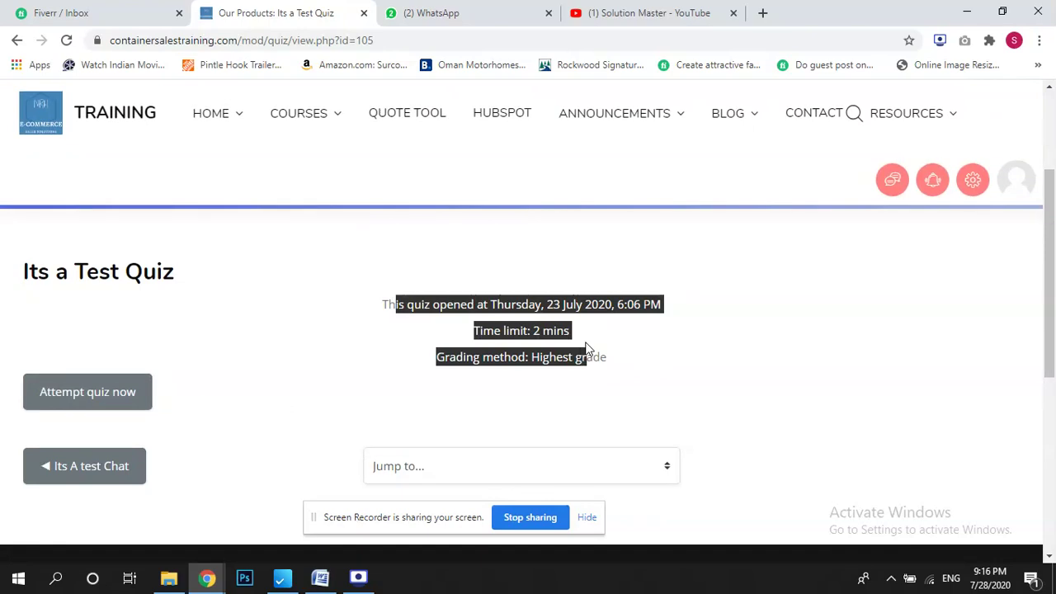
{"action": "left_click", "coordinate": [85, 391]}
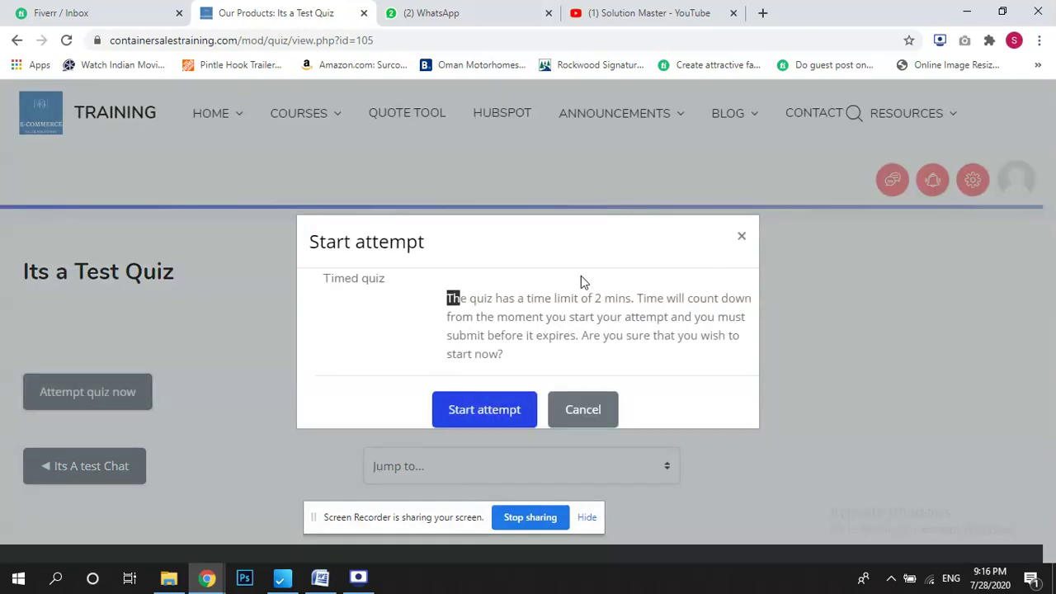
{"action": "left_click", "coordinate": [499, 417]}
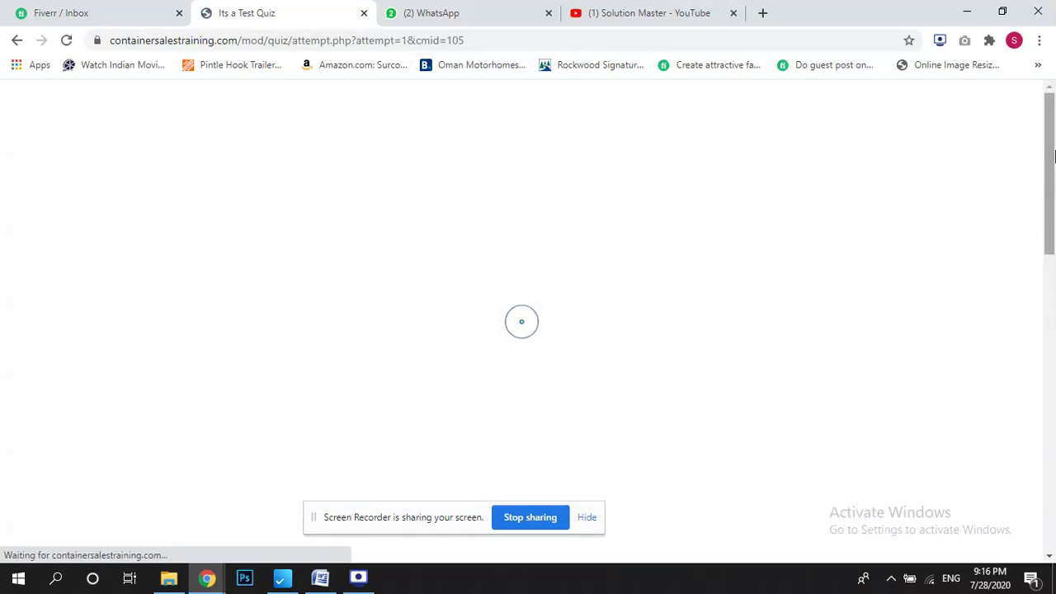
Answer True to question 1 and finish the attempt.
{"action": "scroll", "coordinate": [980, 251], "scroll_direction": "down", "scroll_amount": 2}
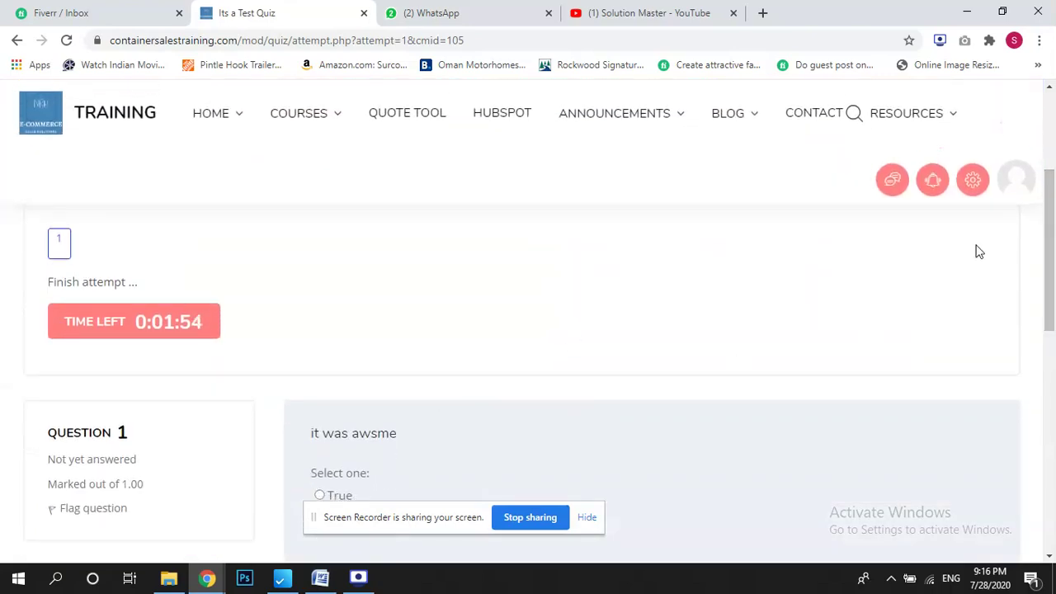
{"action": "scroll", "coordinate": [1053, 262], "scroll_direction": "down", "scroll_amount": 1}
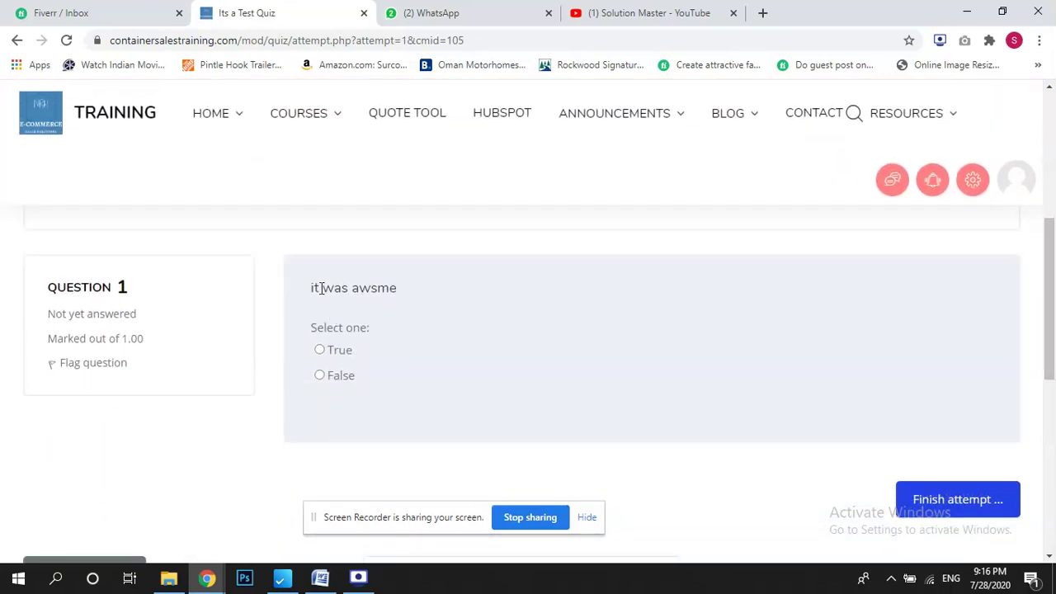
{"action": "left_click_drag", "start_coordinate": [321, 288], "coordinate": [374, 292]}
{"action": "left_click", "coordinate": [320, 351]}
{"action": "left_click", "coordinate": [934, 509]}
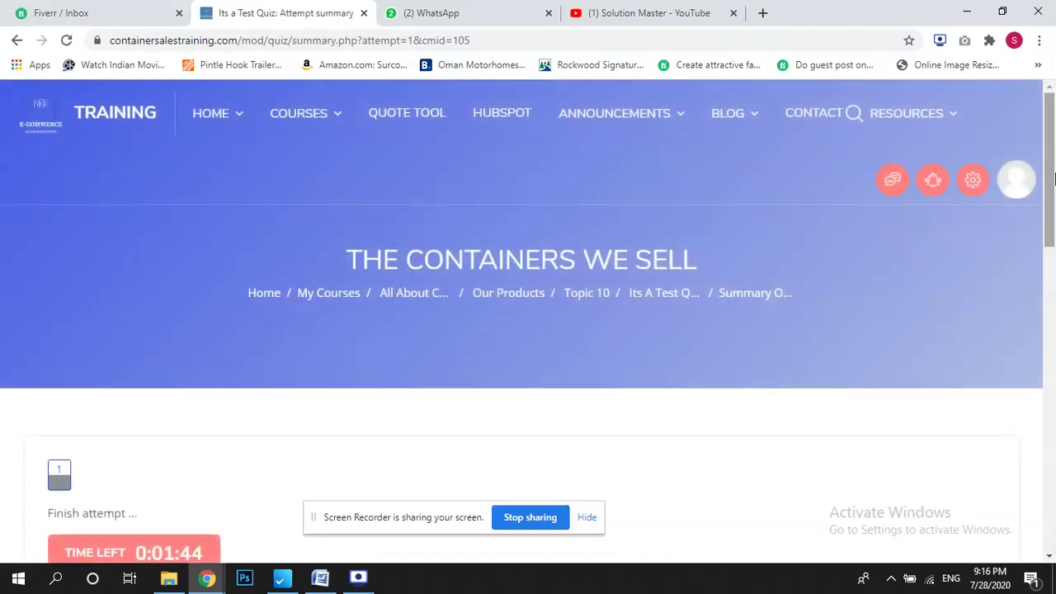
Submit all answers and finish the attempt, confirming the submission.
{"action": "left_click_drag", "start_coordinate": [1054, 179], "coordinate": [1053, 325]}
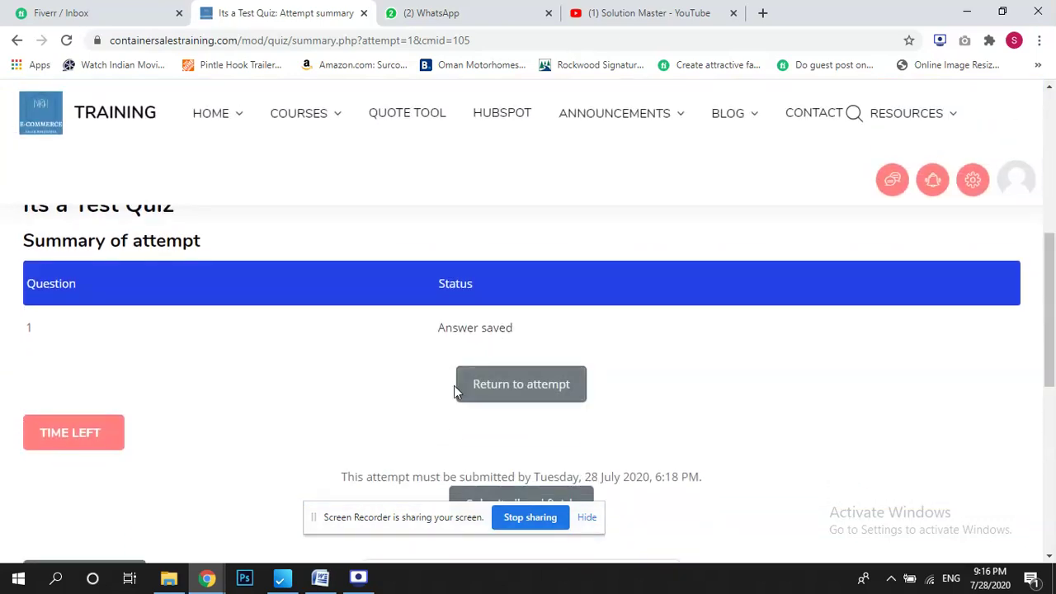
{"action": "scroll", "coordinate": [499, 400], "scroll_direction": "down", "scroll_amount": 3}
{"action": "left_click", "coordinate": [534, 326]}
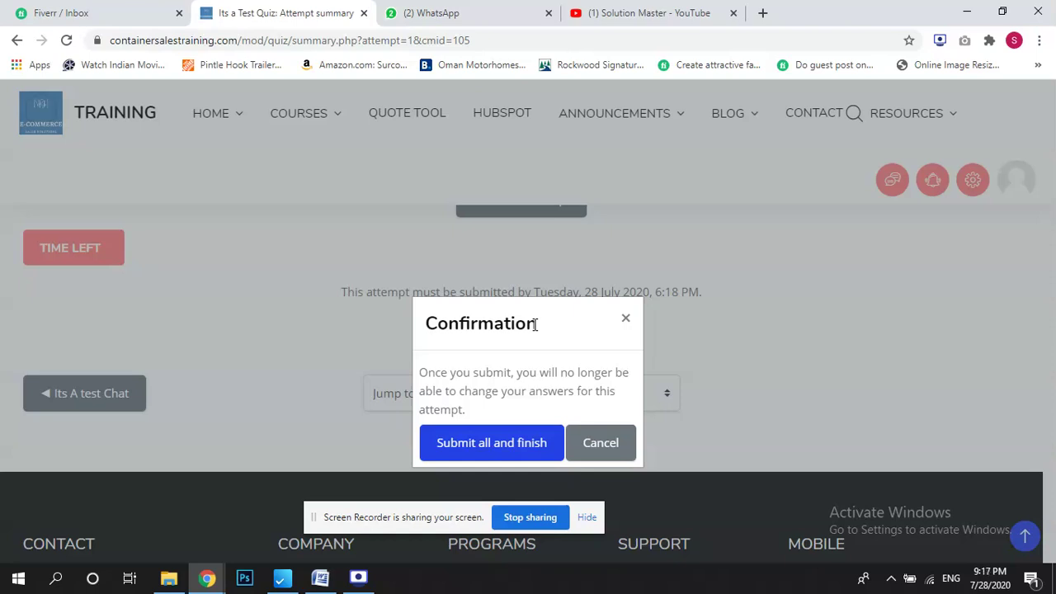
{"action": "left_click", "coordinate": [533, 443]}
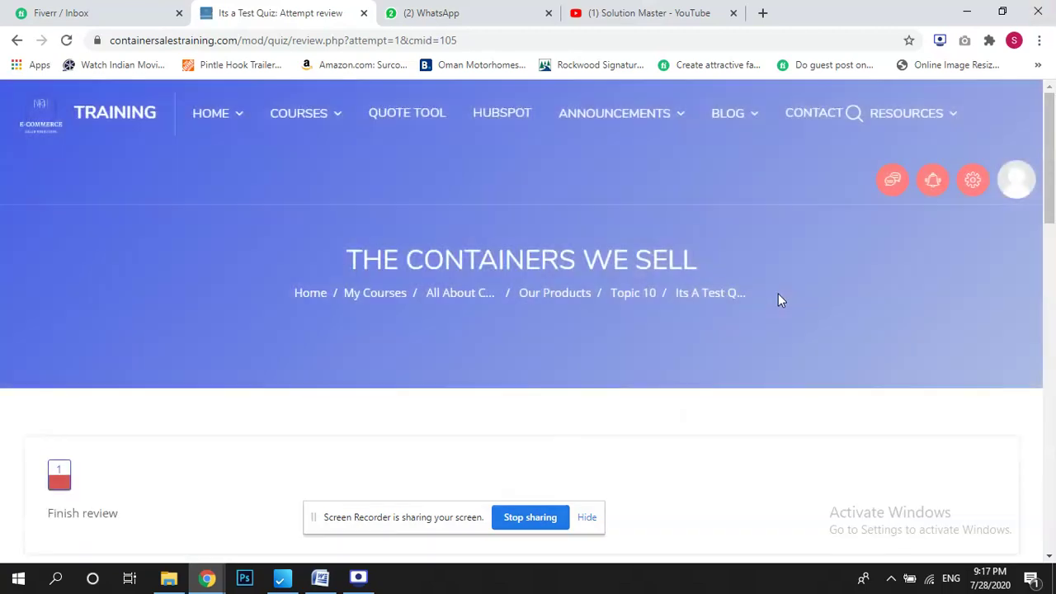
Read the review showing question 1 incorrect (0.00/10.00, correct answer False), then return to All About Containers.
{"action": "scroll", "coordinate": [931, 316], "scroll_direction": "down", "scroll_amount": 1}
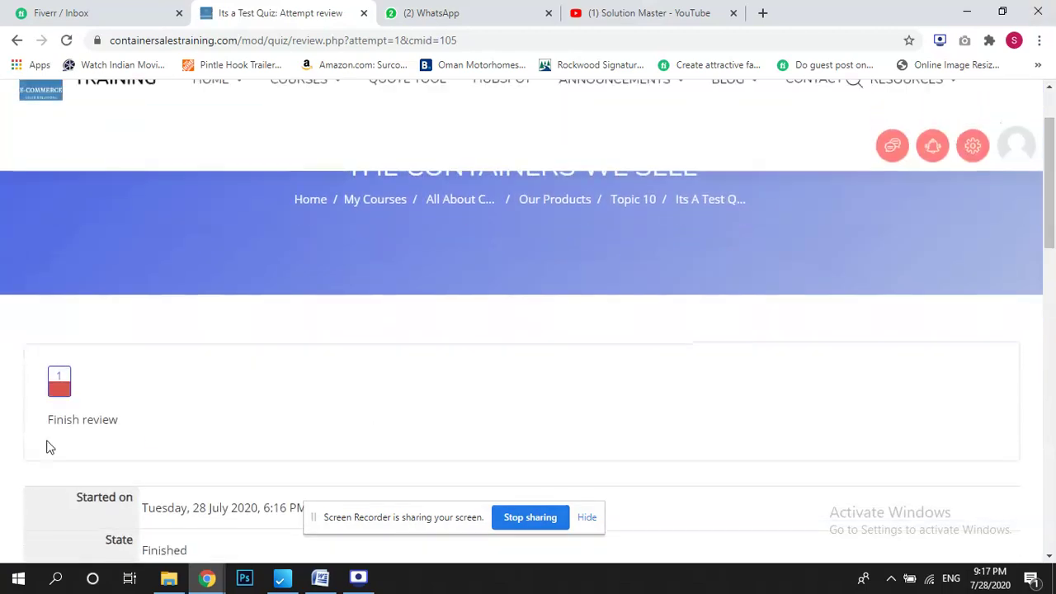
{"action": "left_click_drag", "start_coordinate": [1046, 193], "coordinate": [1053, 351]}
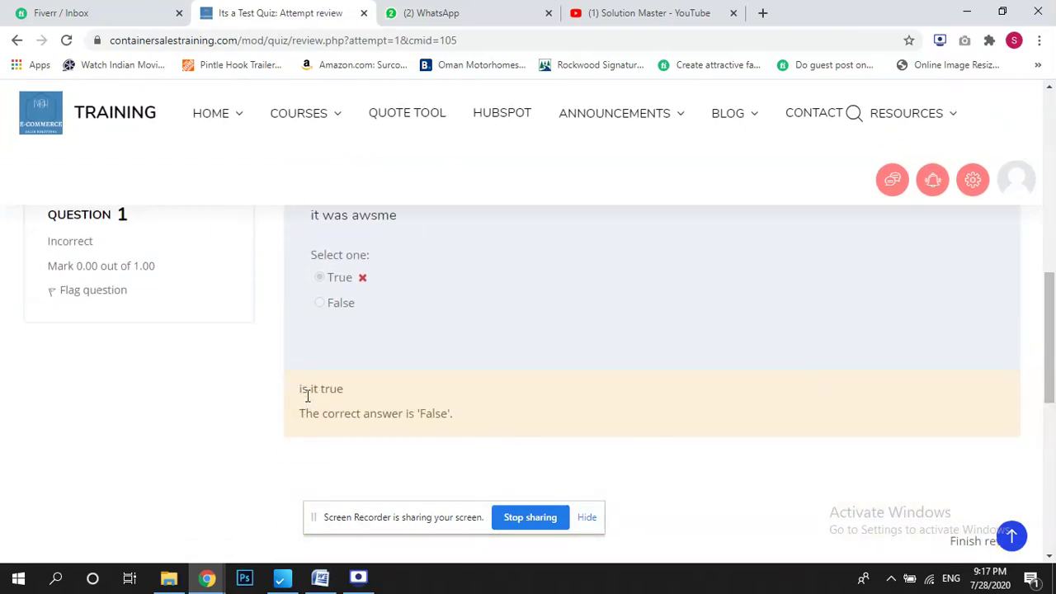
{"action": "left_click_drag", "start_coordinate": [320, 413], "coordinate": [517, 418]}
{"action": "left_click_drag", "start_coordinate": [1052, 352], "coordinate": [1053, 175]}
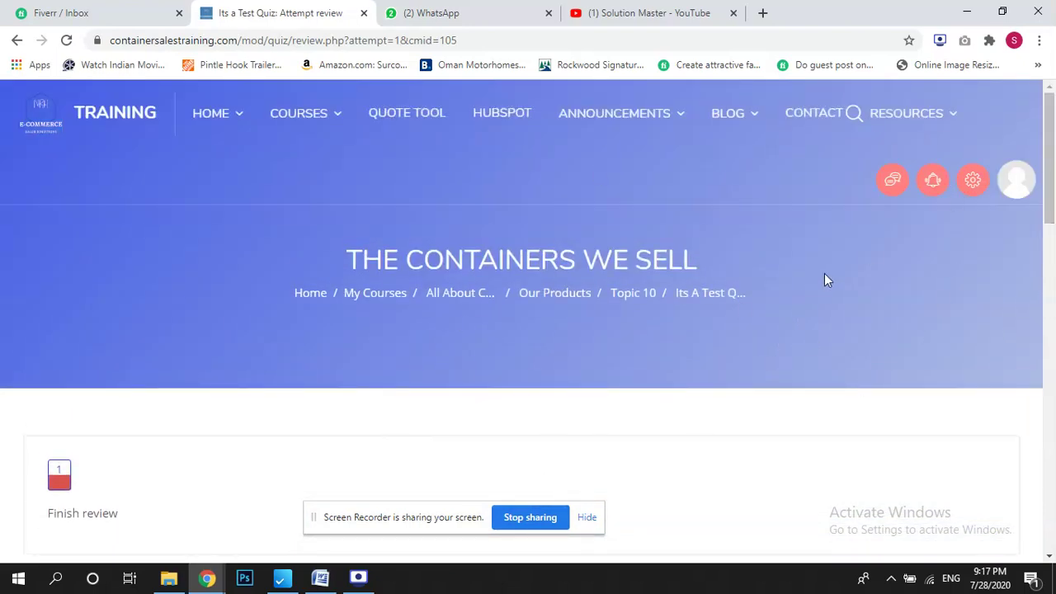
{"action": "left_click", "coordinate": [453, 297]}
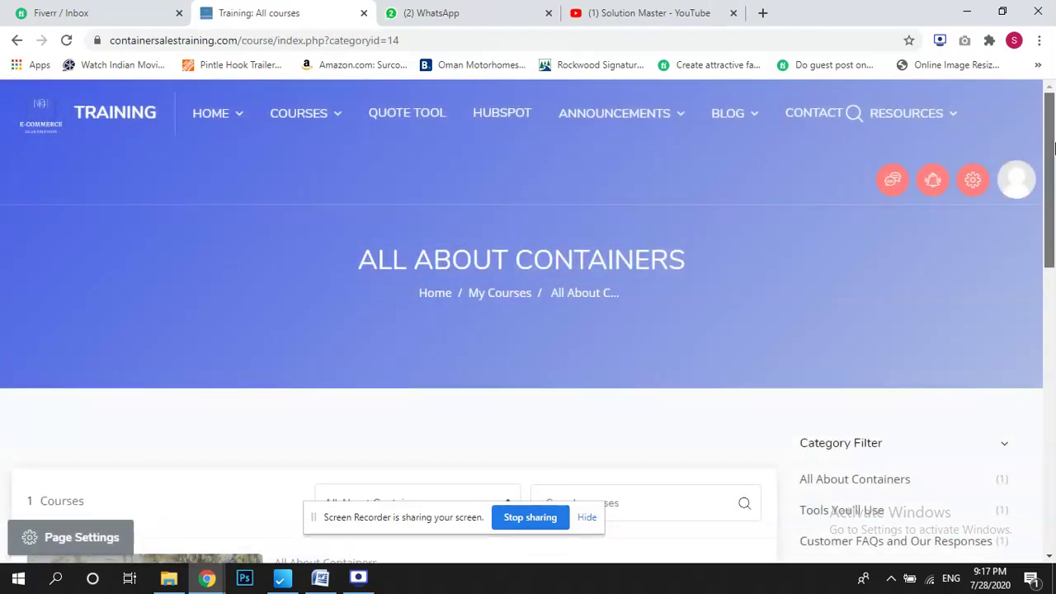
Reopen The Containers We Sell, dismiss the messaging tour and expand Topic 10.
{"action": "left_click_drag", "start_coordinate": [1053, 147], "coordinate": [1053, 256]}
{"action": "left_click", "coordinate": [382, 257]}
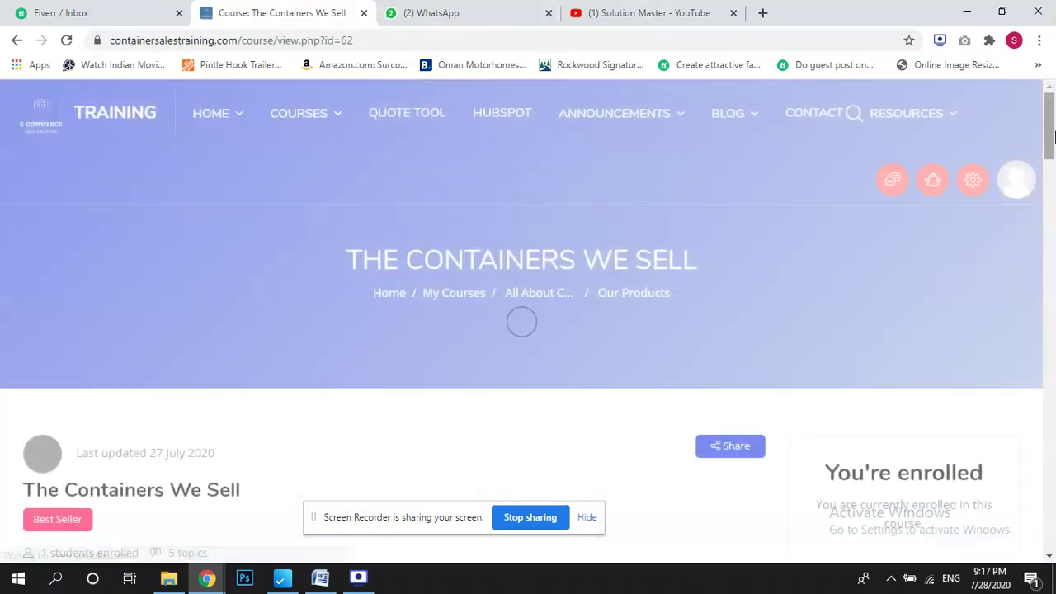
{"action": "left_click_drag", "start_coordinate": [1053, 137], "coordinate": [1051, 404]}
{"action": "left_click", "coordinate": [651, 378]}
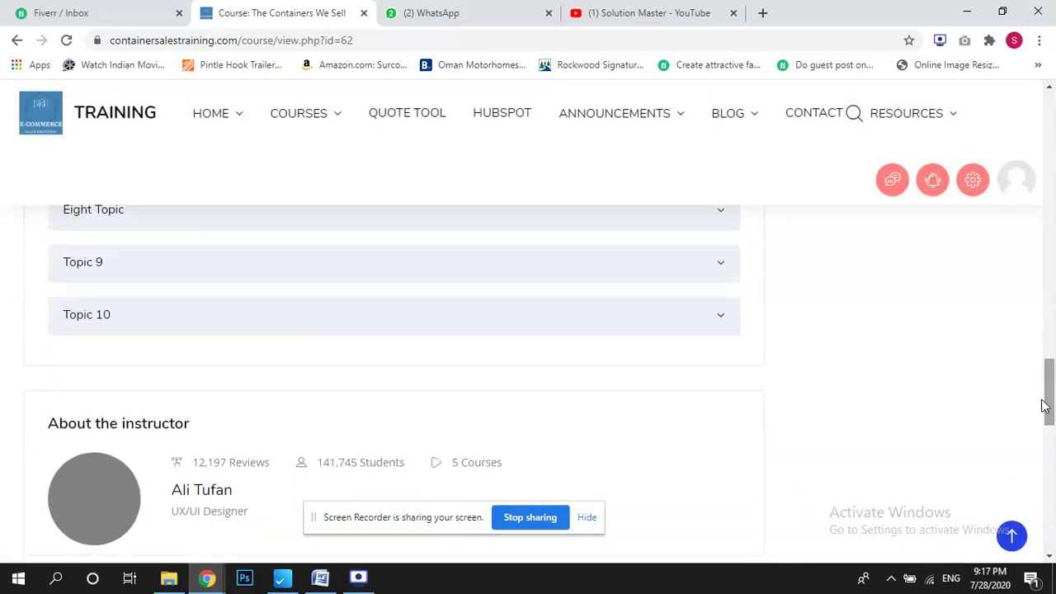
{"action": "left_click", "coordinate": [434, 318]}
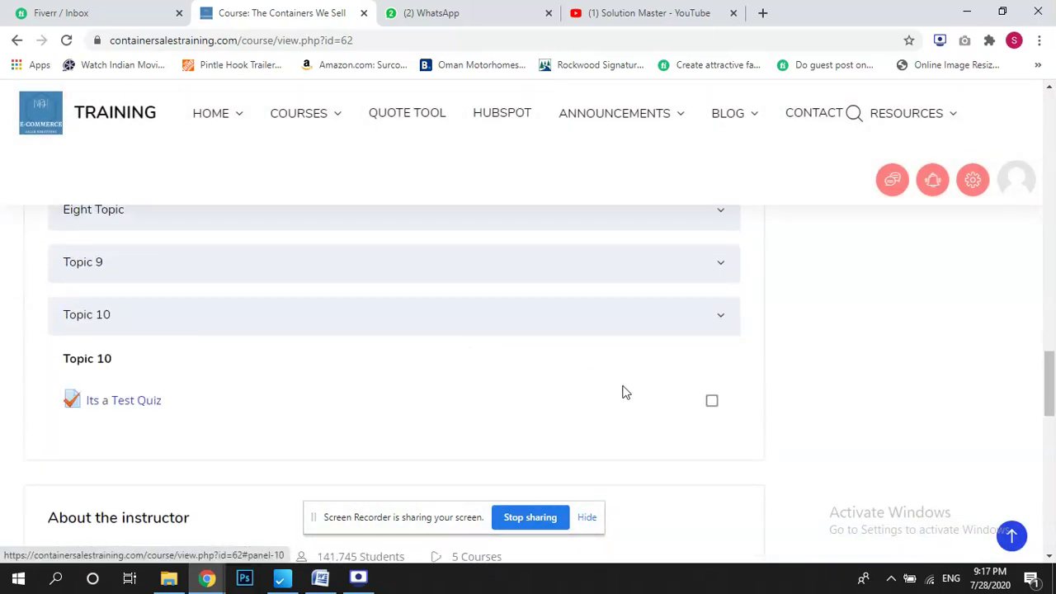
Log out of the student account and bring up the login form.
{"action": "left_click", "coordinate": [1026, 190]}
{"action": "left_click", "coordinate": [863, 545]}
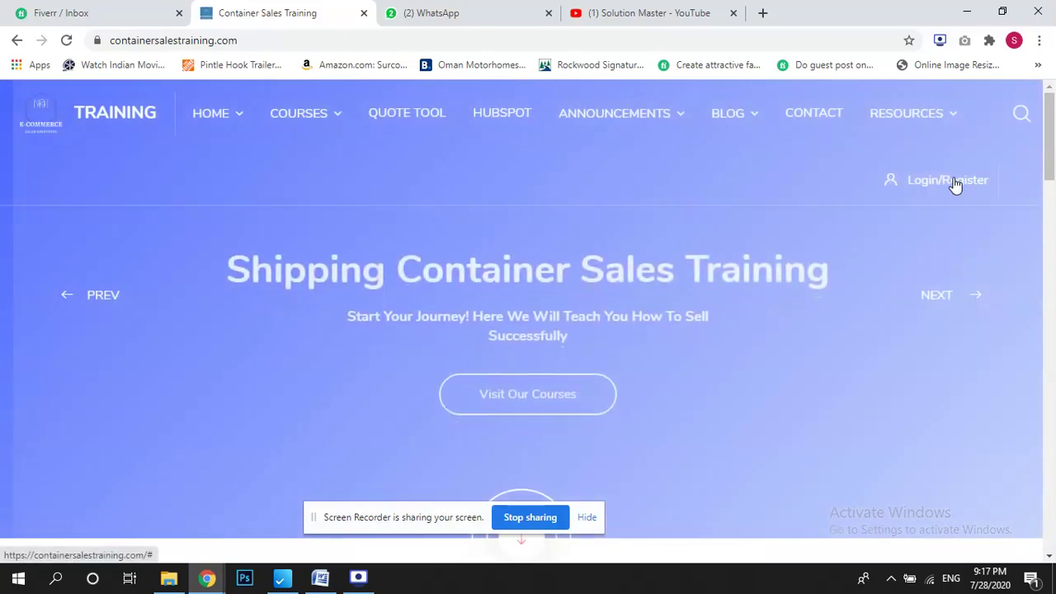
{"action": "left_click", "coordinate": [954, 182]}
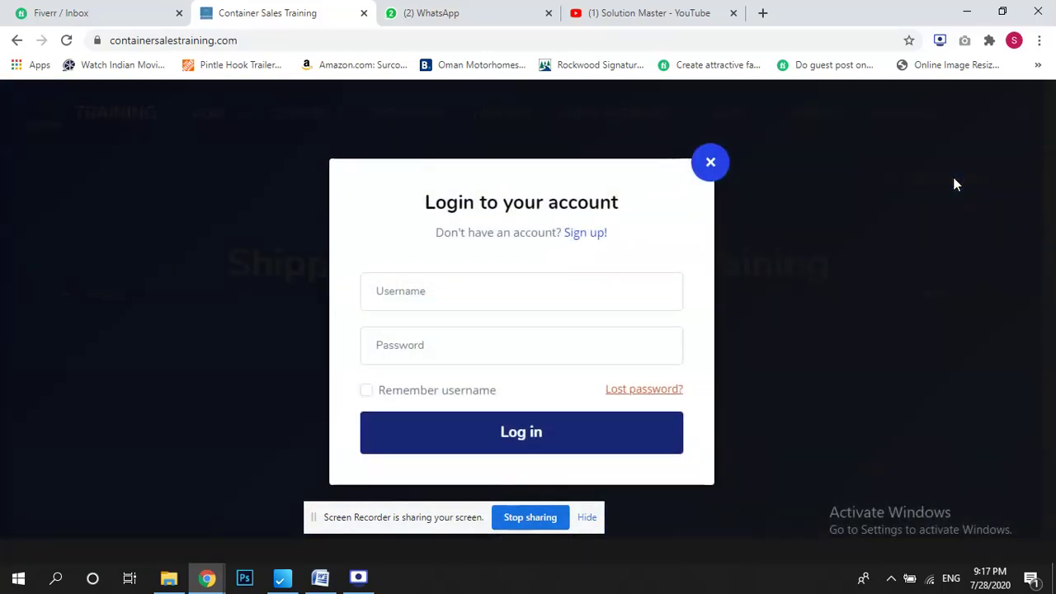